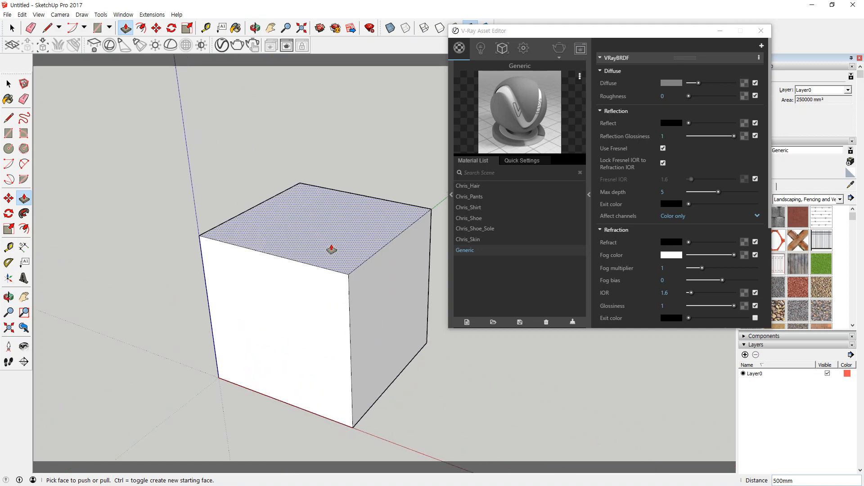
Add a Bitmap texture to the Generic material's diffuse and browse to the 벽돌 texture folder
{"action": "middle_click_drag", "start_coordinate": [373, 262], "coordinate": [218, 237]}
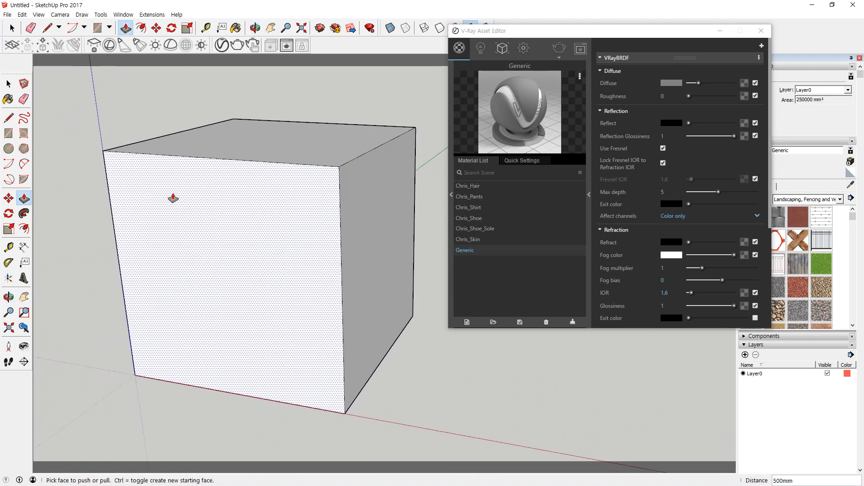
{"action": "left_click", "coordinate": [744, 83]}
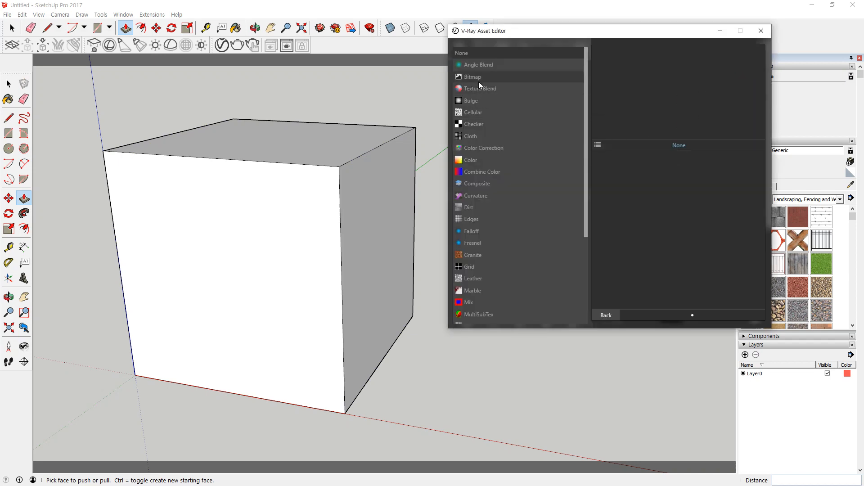
{"action": "left_click", "coordinate": [479, 82]}
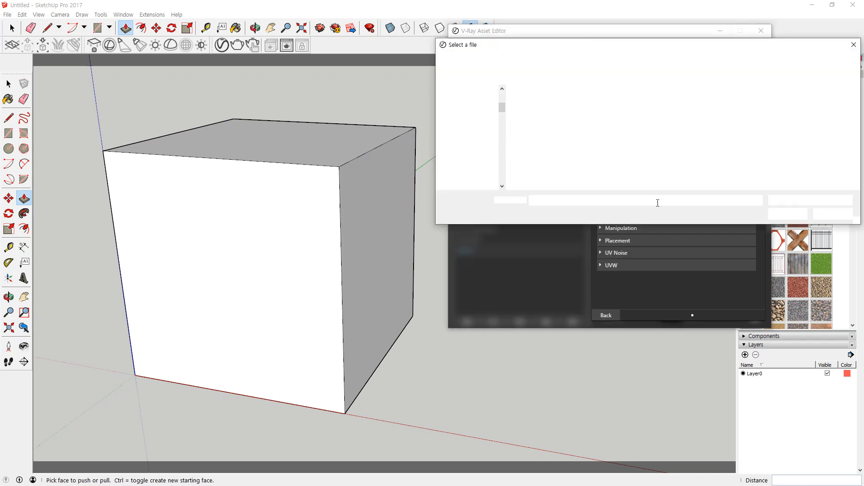
{"action": "left_click", "coordinate": [653, 61]}
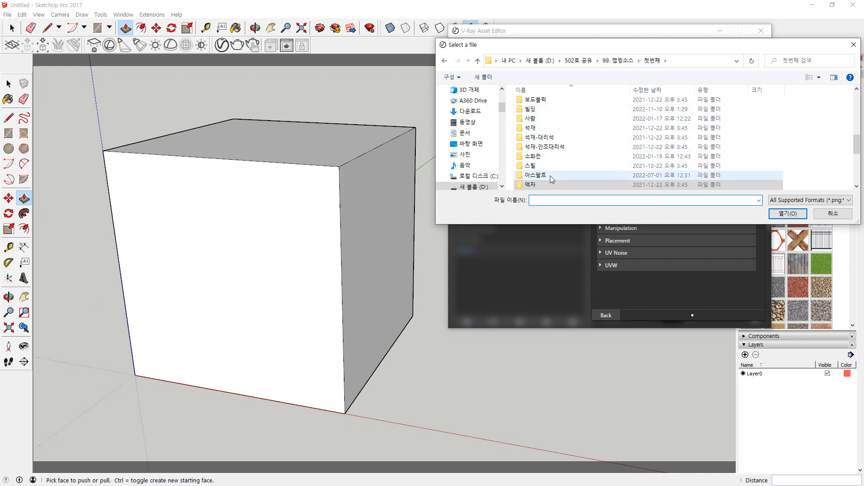
{"action": "scroll", "coordinate": [569, 131], "scroll_direction": "up", "scroll_amount": 4}
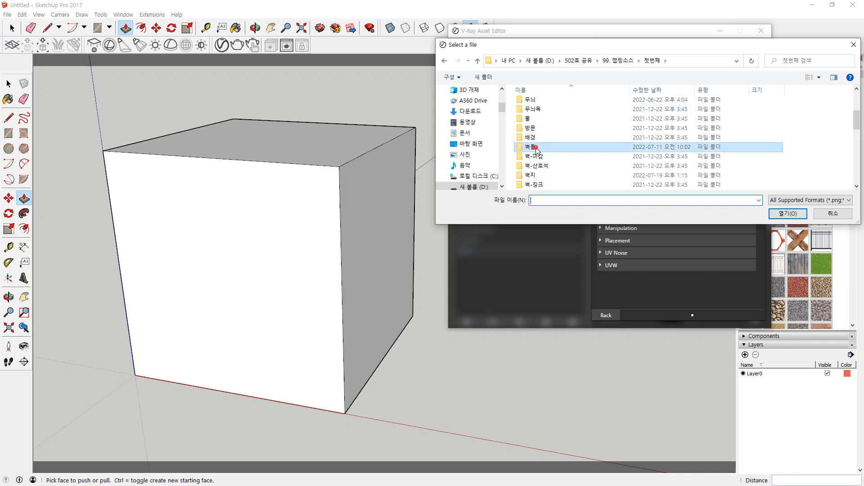
{"action": "double_click", "coordinate": [543, 148]}
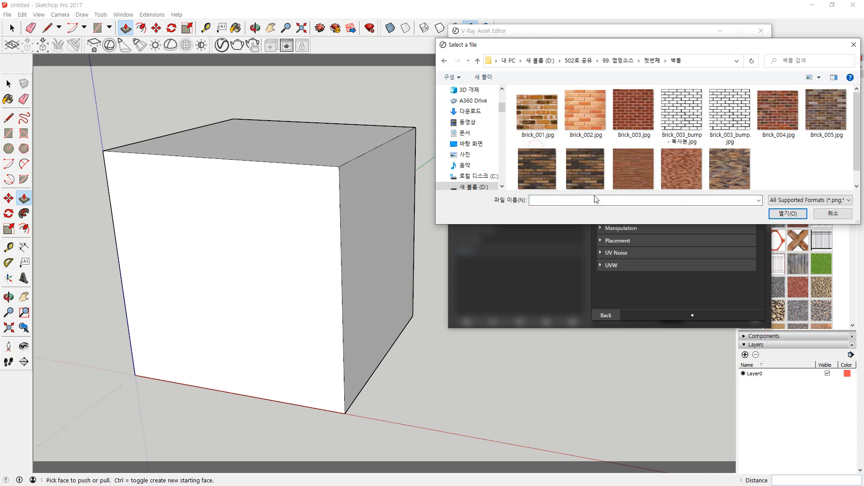
{"action": "left_click", "coordinate": [626, 108]}
{"action": "left_click", "coordinate": [721, 107]}
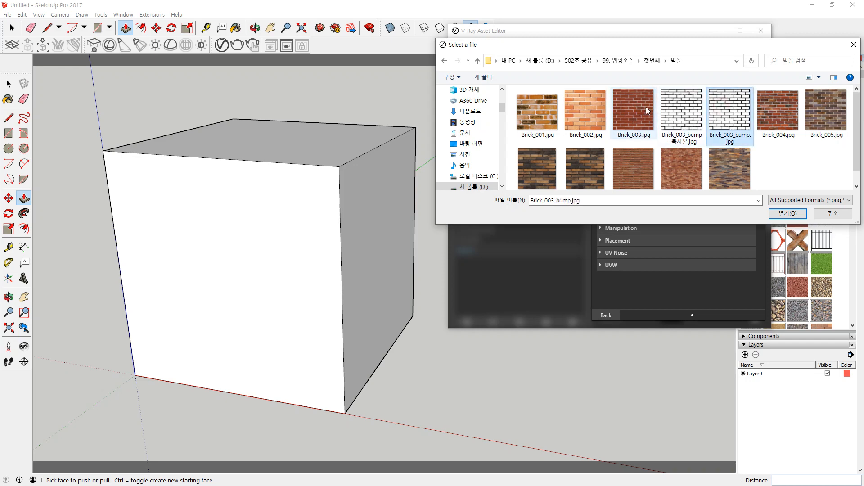
{"action": "mouse_move", "coordinate": [635, 147]}
{"action": "left_mouse_down"}
{"action": "mouse_move", "coordinate": [615, 86]}
{"action": "mouse_move", "coordinate": [649, 140]}
{"action": "left_mouse_up"}
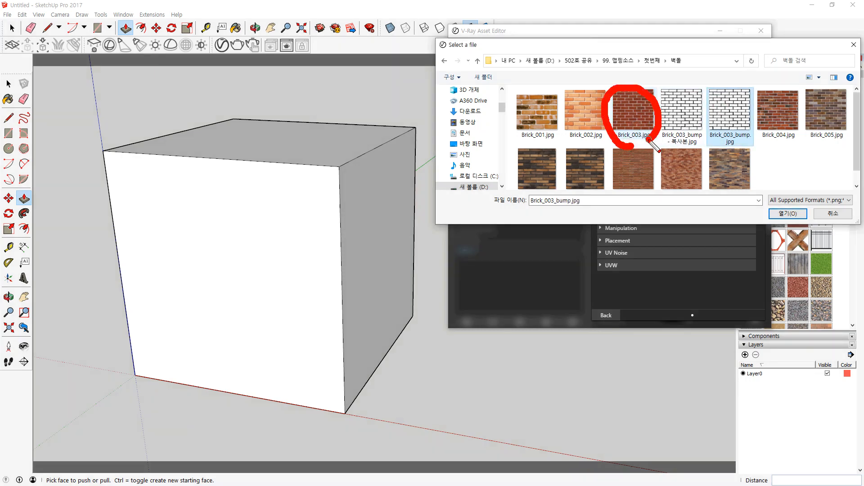
{"action": "mouse_move", "coordinate": [745, 157]}
{"action": "left_mouse_down"}
{"action": "mouse_move", "coordinate": [752, 108]}
{"action": "mouse_move", "coordinate": [737, 143]}
{"action": "left_mouse_up"}
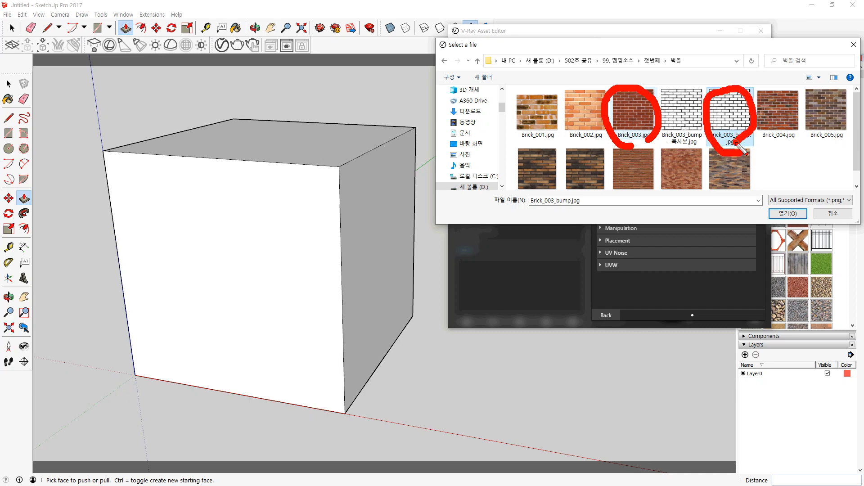
{"action": "mouse_move", "coordinate": [658, 35]}
{"action": "left_mouse_down"}
{"action": "mouse_move", "coordinate": [639, 70]}
{"action": "mouse_move", "coordinate": [653, 68]}
{"action": "left_mouse_up"}
{"action": "mouse_move", "coordinate": [746, 36]}
{"action": "left_mouse_down"}
{"action": "mouse_move", "coordinate": [732, 83]}
{"action": "mouse_move", "coordinate": [749, 74]}
{"action": "left_mouse_up"}
{"action": "key", "text": "Escape"}
Load Brick_003.jpg as the diffuse bitmap and return to the Generic material's settings
{"action": "left_click", "coordinate": [640, 113]}
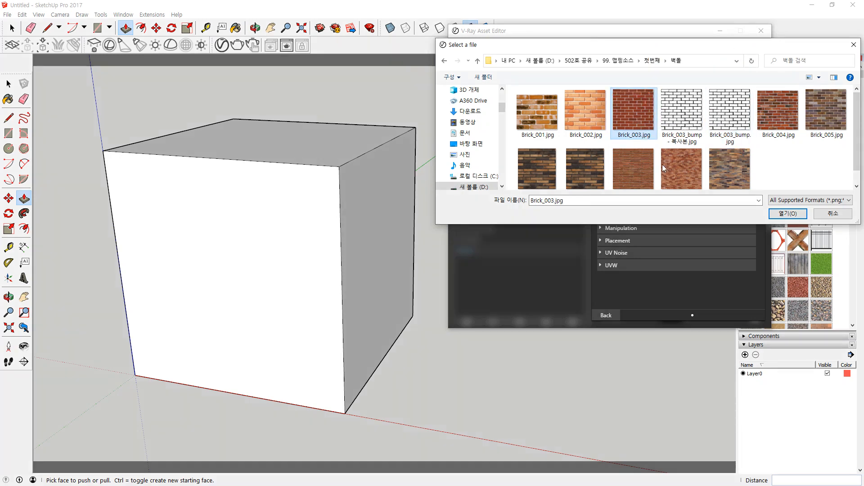
{"action": "left_click", "coordinate": [787, 214]}
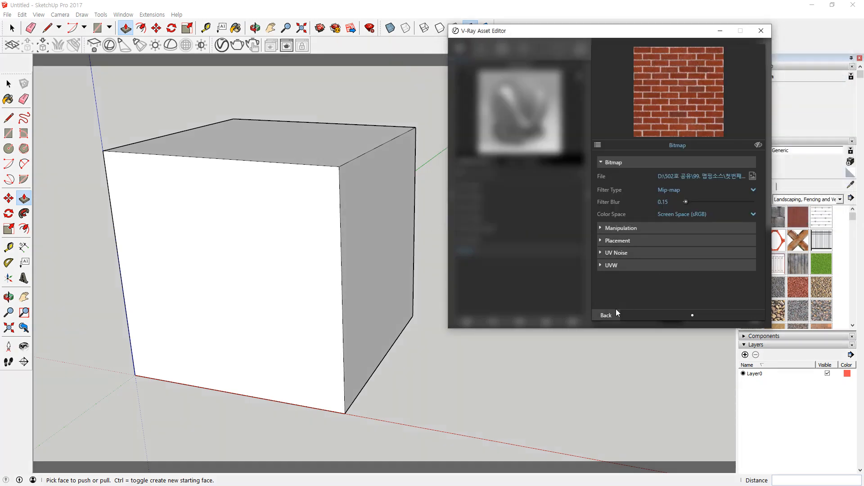
{"action": "left_click", "coordinate": [608, 316]}
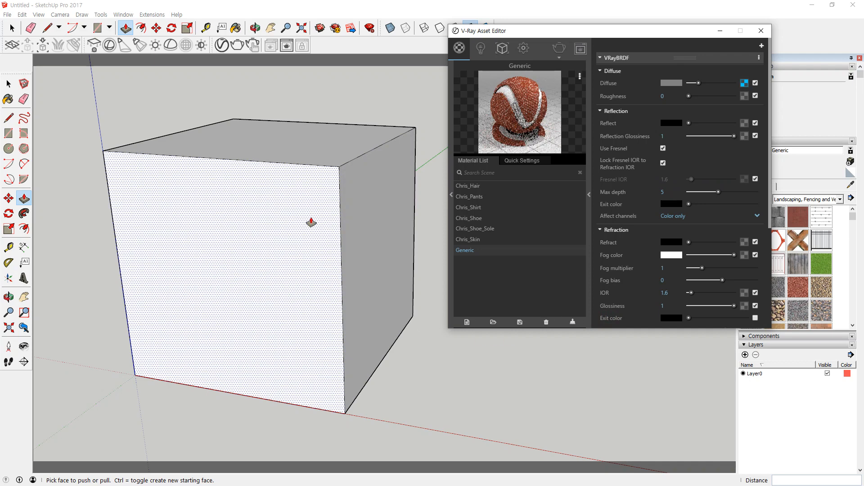
Select the whole cube with all its faces and edges and apply the Generic material to it
{"action": "left_click", "coordinate": [9, 84]}
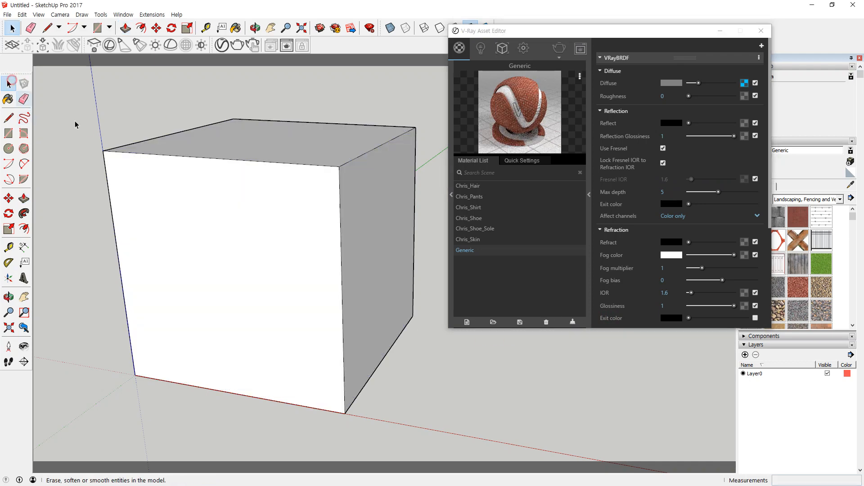
{"action": "triple_click", "coordinate": [213, 183]}
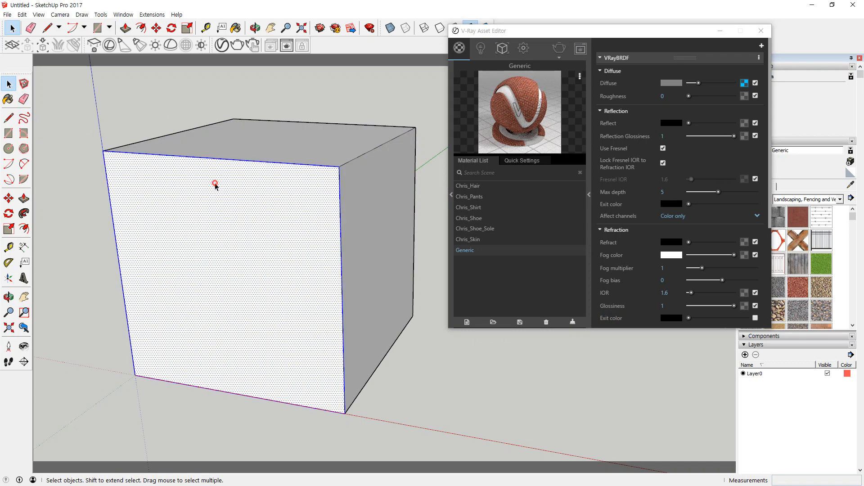
{"action": "right_click", "coordinate": [482, 252]}
{"action": "left_click", "coordinate": [501, 179]}
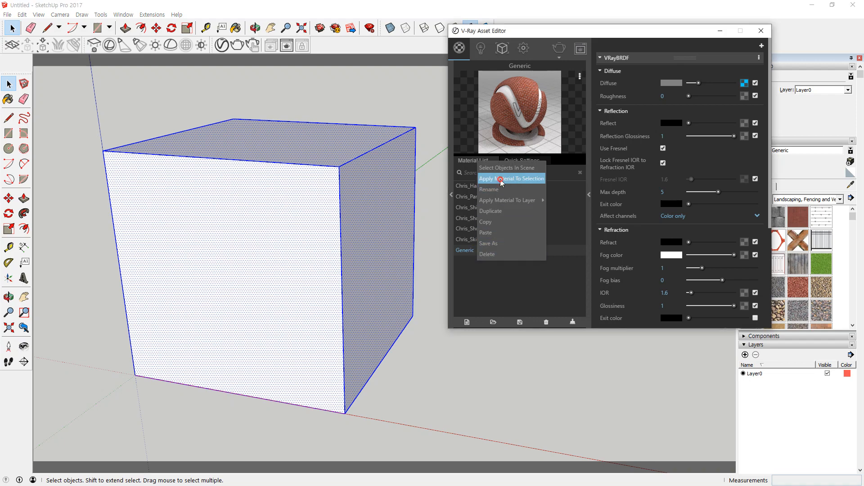
{"action": "scroll", "coordinate": [154, 176], "scroll_direction": "up", "scroll_amount": 5}
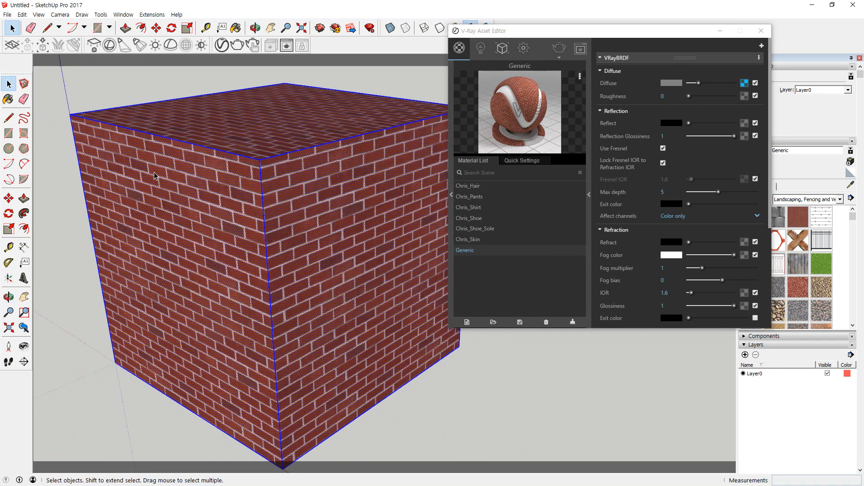
{"action": "scroll", "coordinate": [240, 181], "scroll_direction": "up", "scroll_amount": 2}
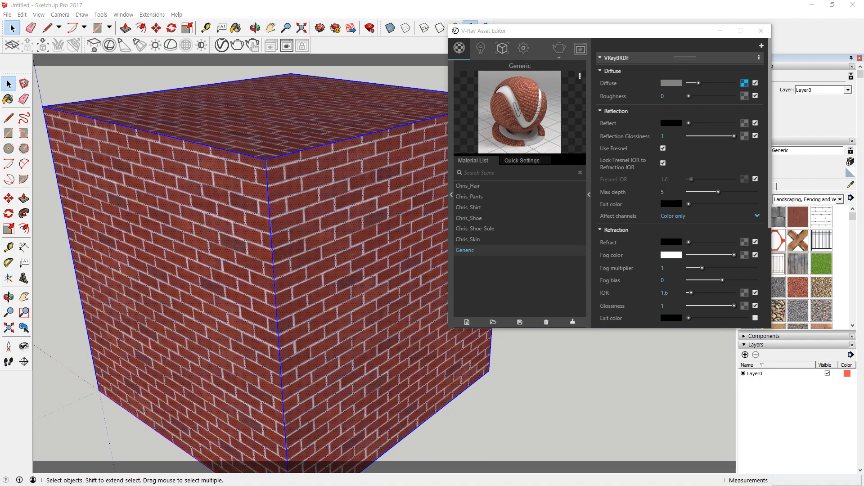
Assign Brick_003_bump.jpg as the bitmap texture of the Generic material's bump map
{"action": "scroll", "coordinate": [668, 215], "scroll_direction": "down", "scroll_amount": 5}
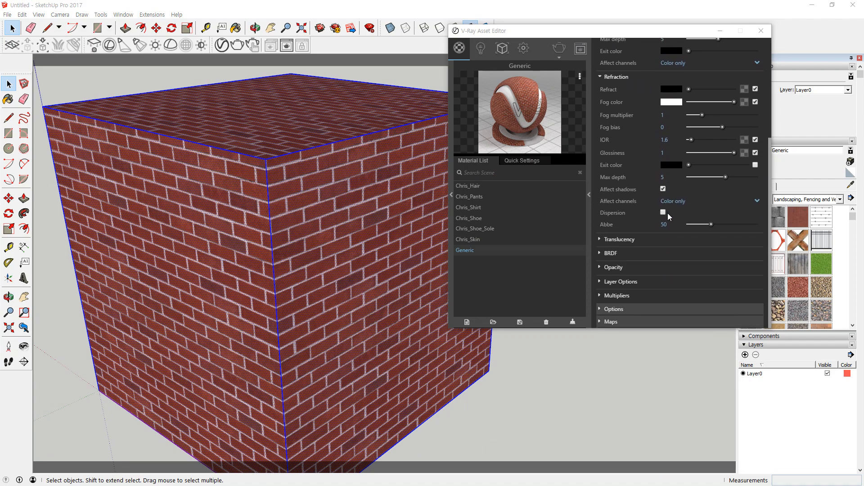
{"action": "left_click", "coordinate": [605, 321]}
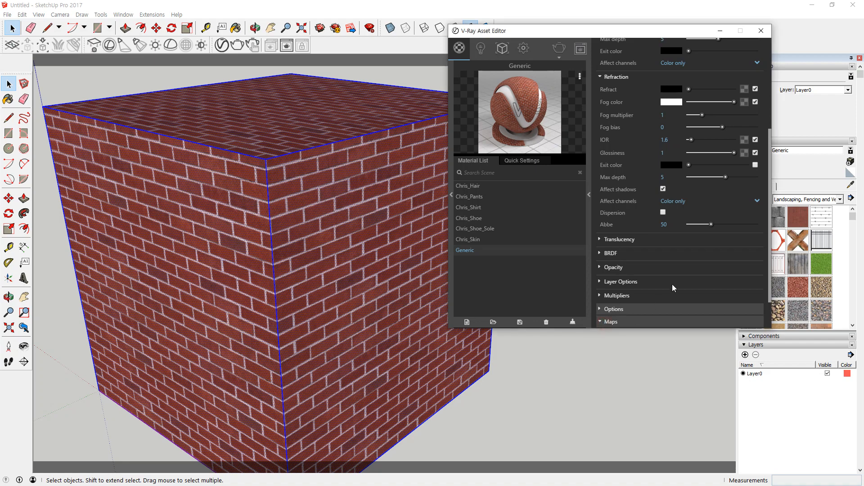
{"action": "scroll", "coordinate": [672, 285], "scroll_direction": "down", "scroll_amount": 2}
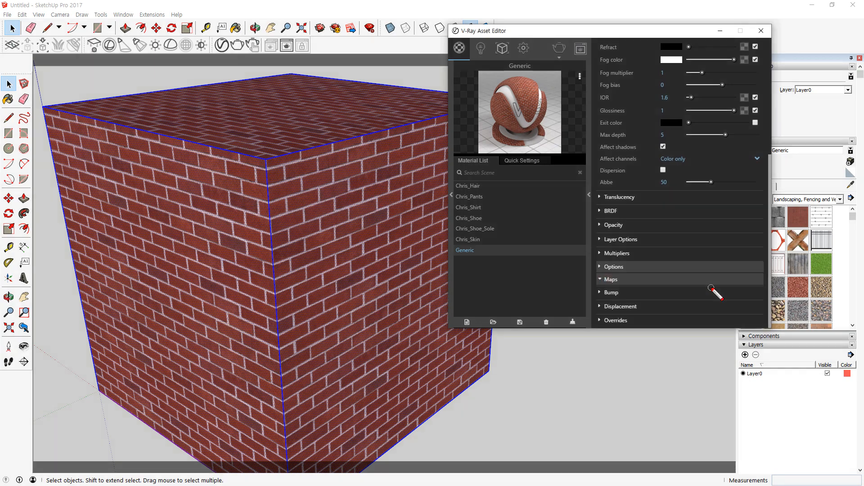
{"action": "mouse_move", "coordinate": [631, 306]}
{"action": "left_mouse_down"}
{"action": "mouse_move", "coordinate": [610, 308]}
{"action": "mouse_move", "coordinate": [602, 274]}
{"action": "mouse_move", "coordinate": [628, 300]}
{"action": "left_mouse_up"}
{"action": "key", "text": "Escape"}
{"action": "left_click", "coordinate": [599, 293]}
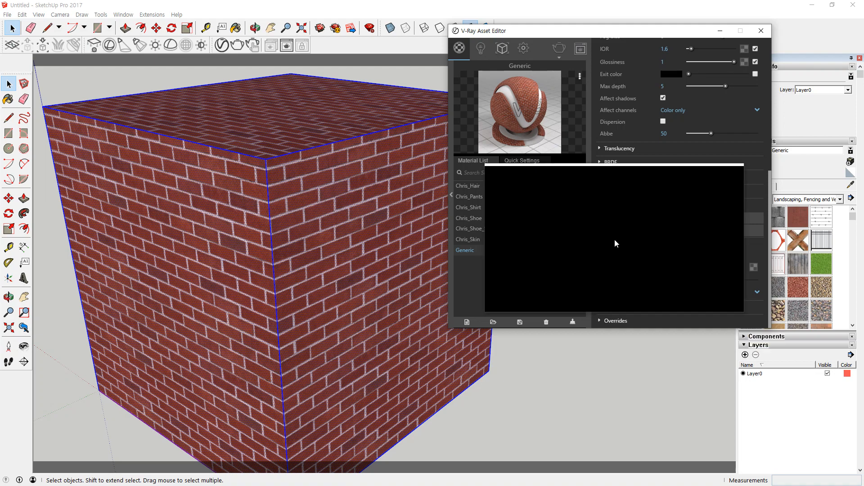
{"action": "left_click_drag", "start_coordinate": [619, 248], "coordinate": [404, 137]}
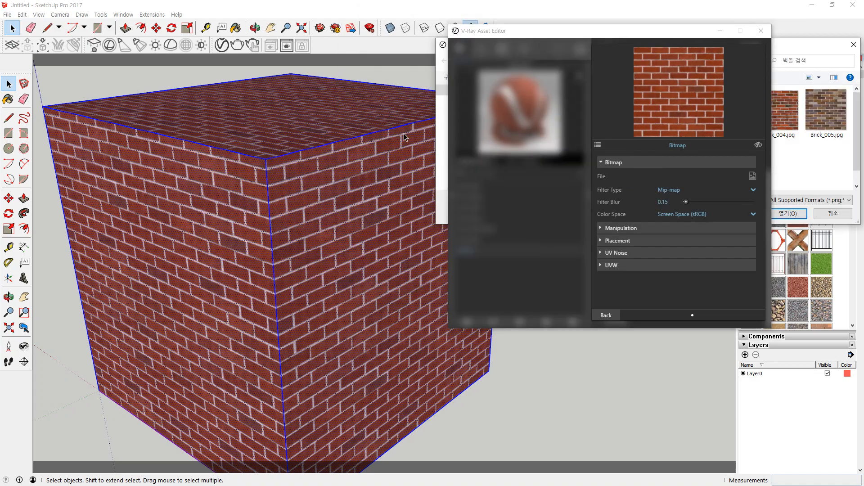
{"action": "left_click", "coordinate": [505, 32]}
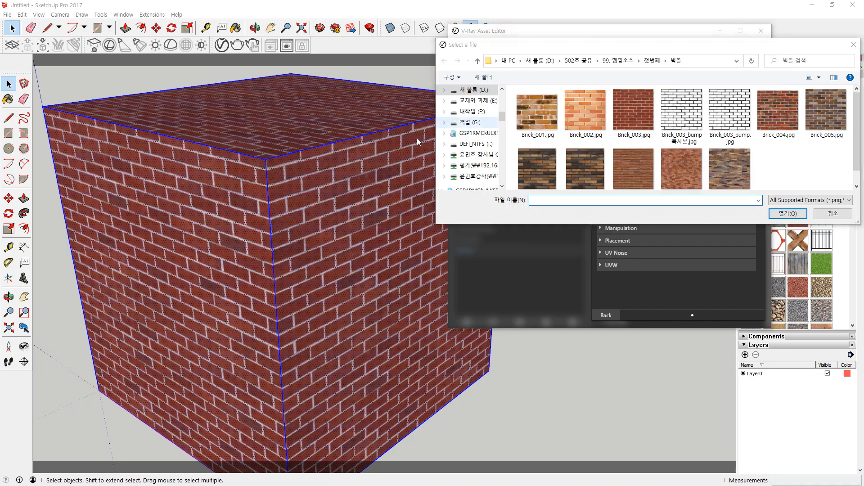
{"action": "left_click_drag", "start_coordinate": [677, 43], "coordinate": [624, 34]}
{"action": "left_click", "coordinate": [683, 89]}
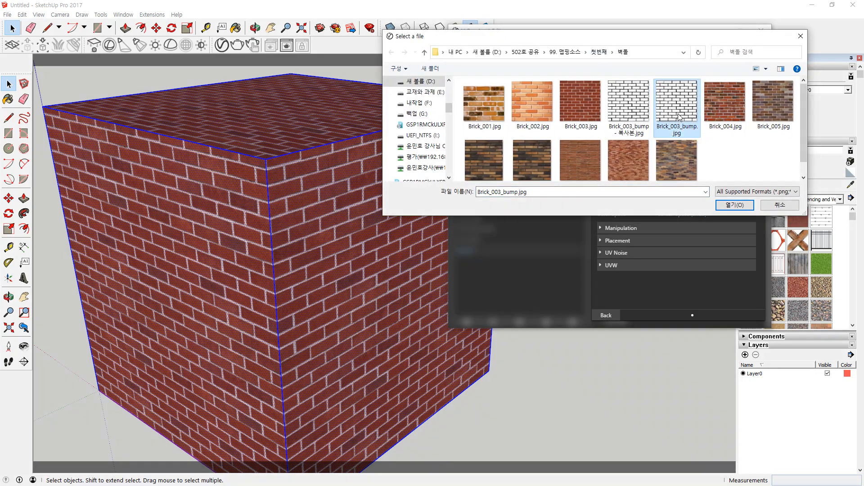
{"action": "left_click", "coordinate": [730, 205]}
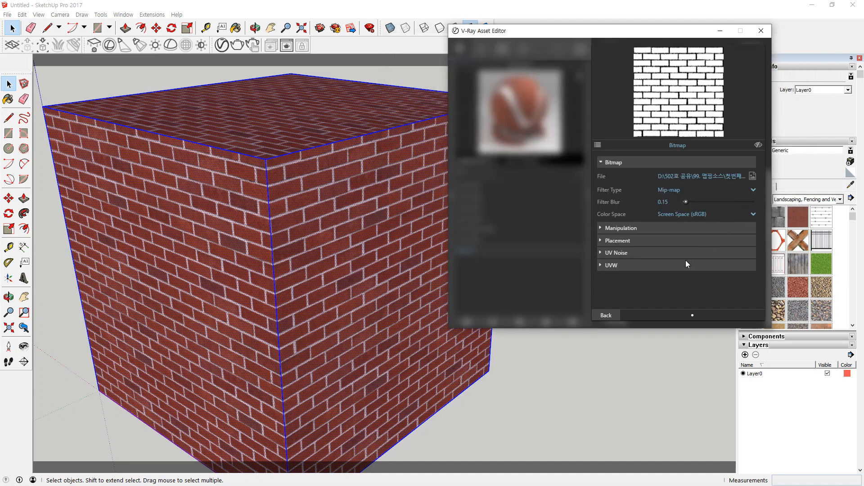
{"action": "left_click", "coordinate": [606, 315]}
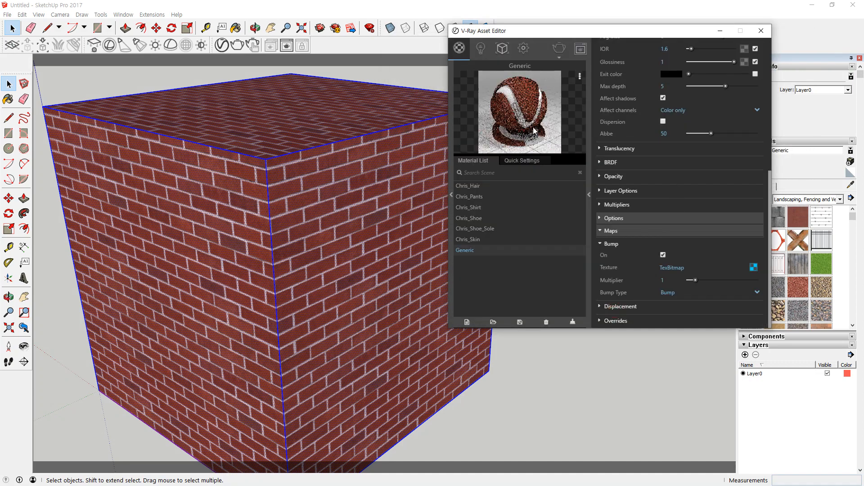
Switch the material preview scene to Wall Closeup and render the brick cube with V-Ray to check the bump effect
{"action": "left_click", "coordinate": [580, 77]}
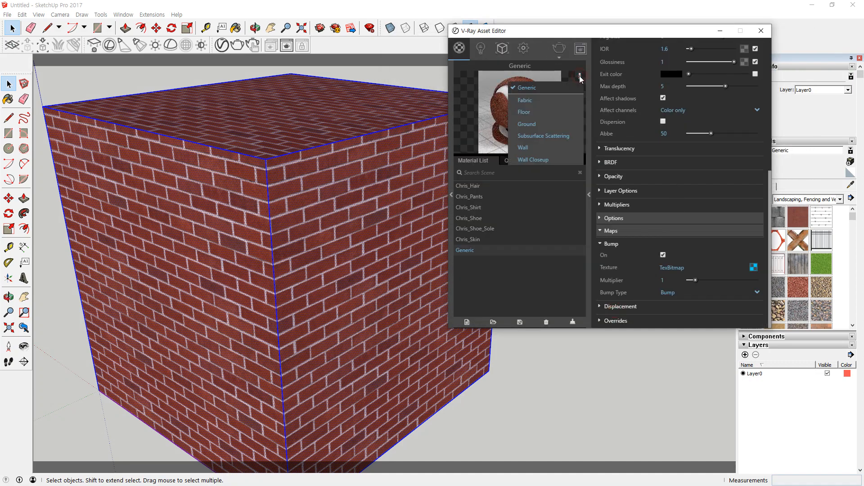
{"action": "left_click", "coordinate": [556, 160]}
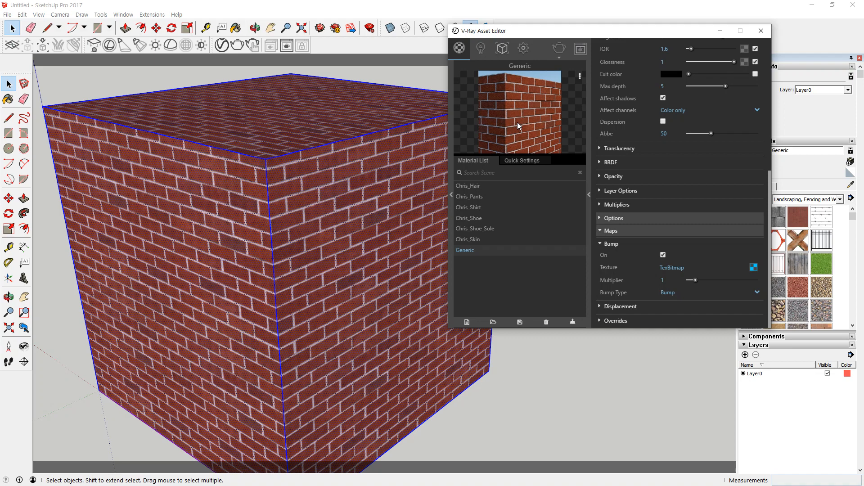
{"action": "left_click", "coordinate": [239, 46]}
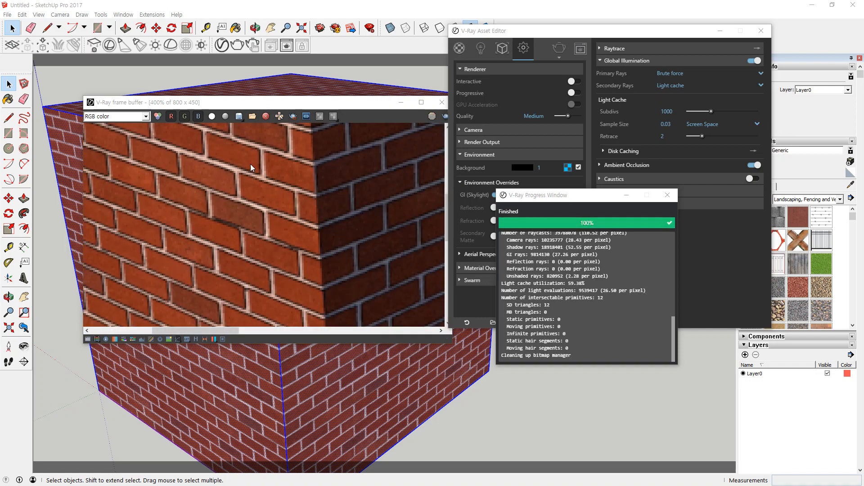
{"action": "scroll", "coordinate": [249, 161], "scroll_direction": "down", "scroll_amount": 2}
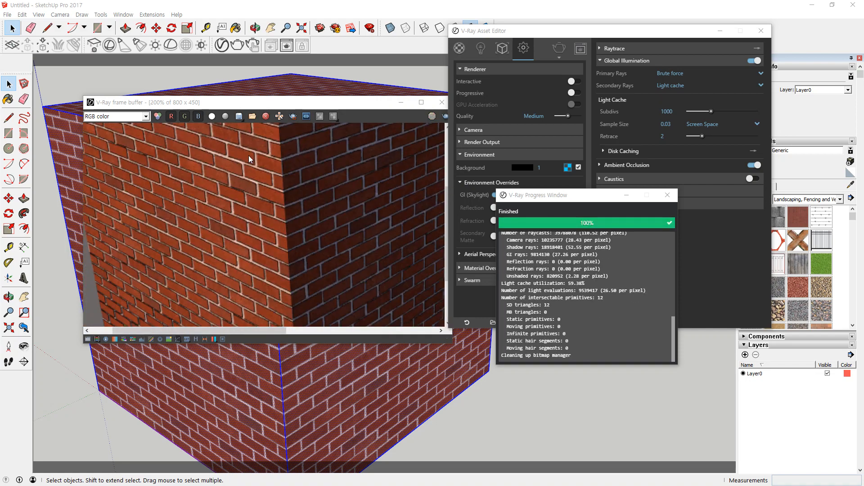
{"action": "scroll", "coordinate": [216, 197], "scroll_direction": "up", "scroll_amount": 1}
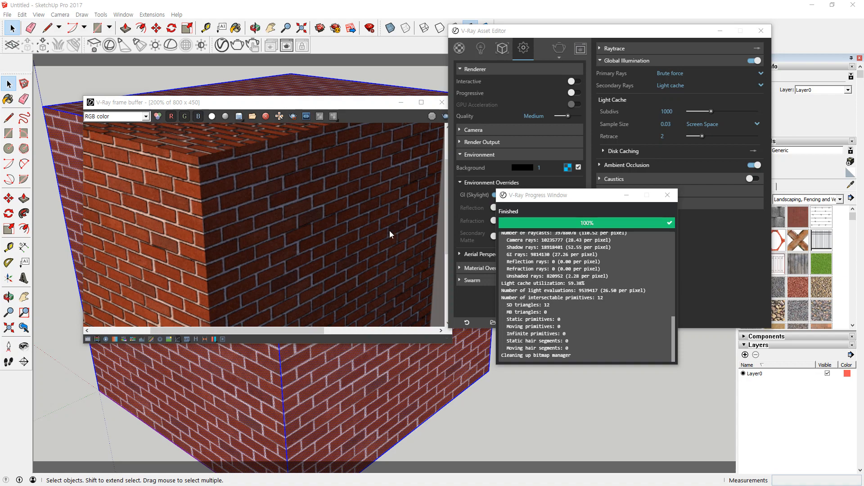
{"action": "left_click", "coordinate": [668, 194]}
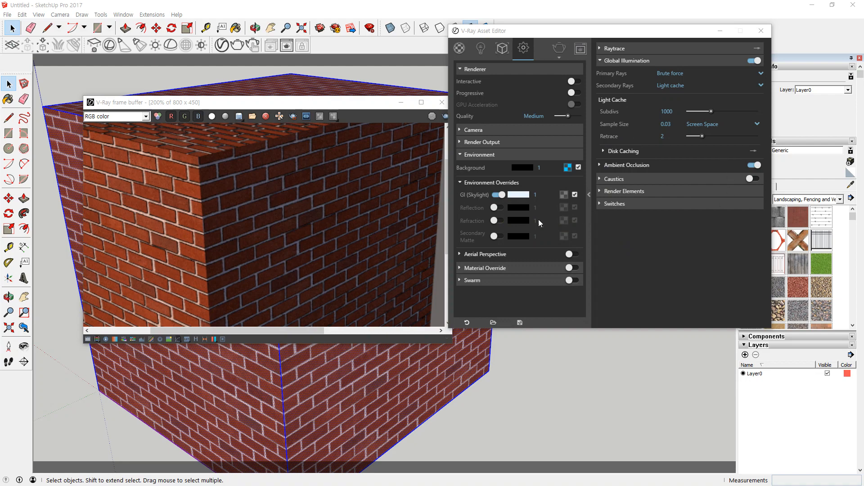
Try out an Override material from the available new material types
{"action": "left_click", "coordinate": [459, 48]}
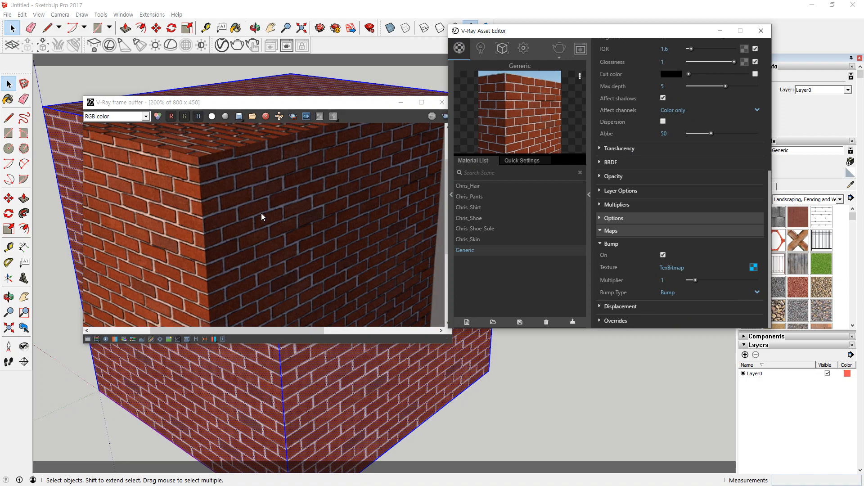
{"action": "left_click", "coordinate": [467, 323]}
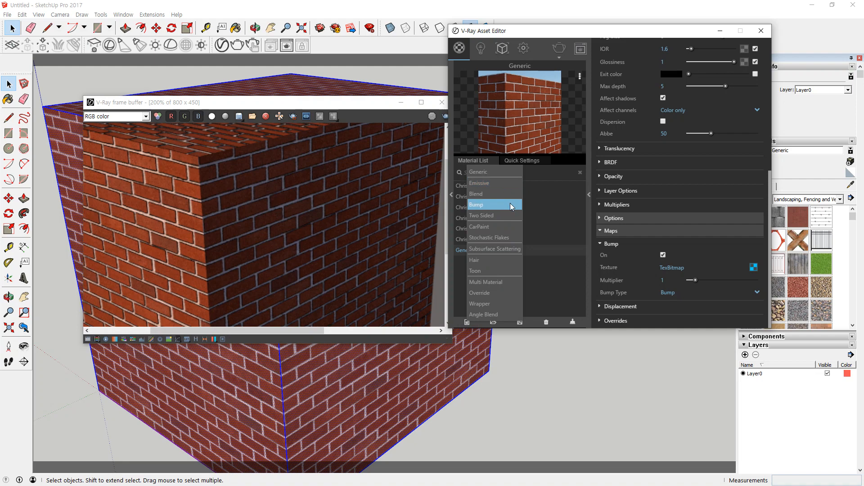
{"action": "key", "text": "super+plus"}
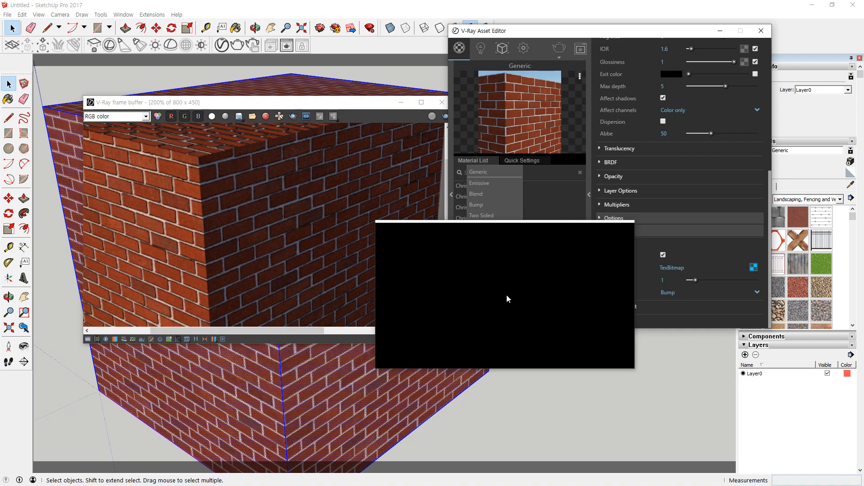
{"action": "left_click", "coordinate": [507, 294]}
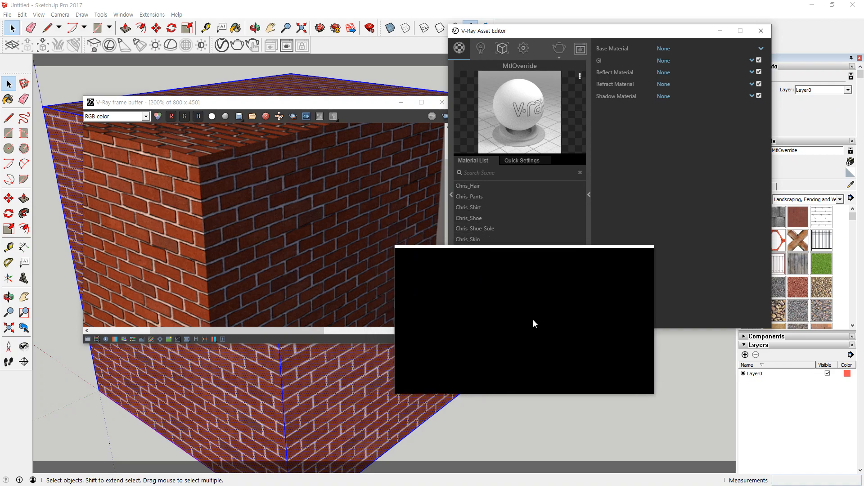
{"action": "left_click", "coordinate": [539, 322]}
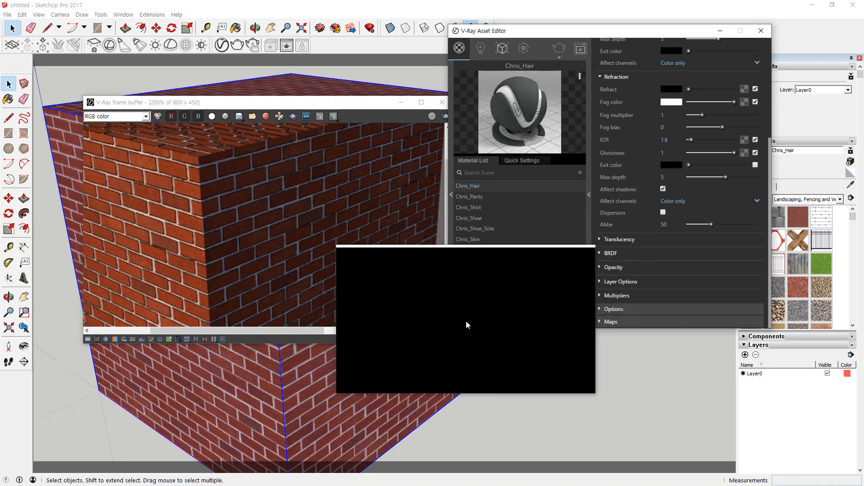
{"action": "right_click", "coordinate": [466, 321]}
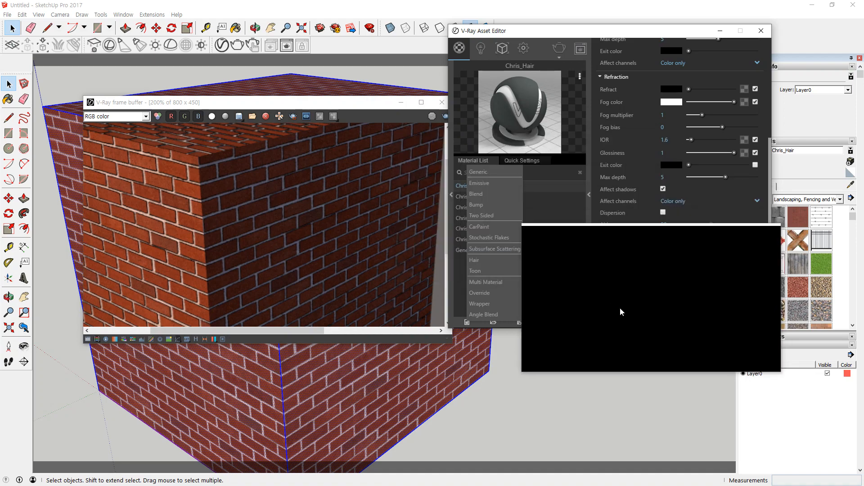
{"action": "left_click", "coordinate": [604, 321]}
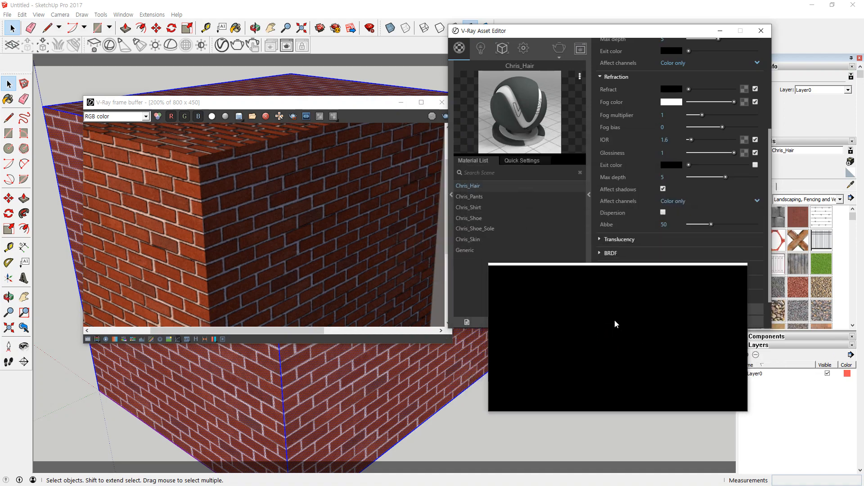
{"action": "scroll", "coordinate": [612, 292], "scroll_direction": "down", "scroll_amount": 2}
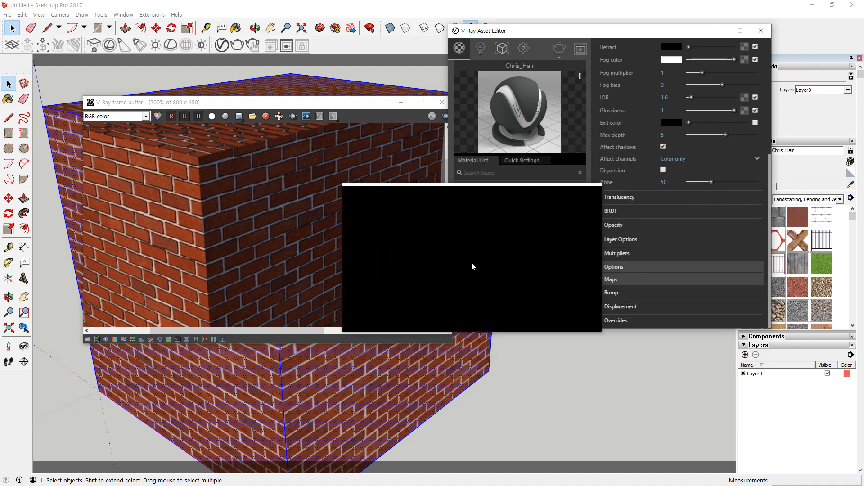
Set the Generic material's bump multiplier to 10 and render the brick cube, inspecting its surface up close
{"action": "left_click", "coordinate": [468, 248]}
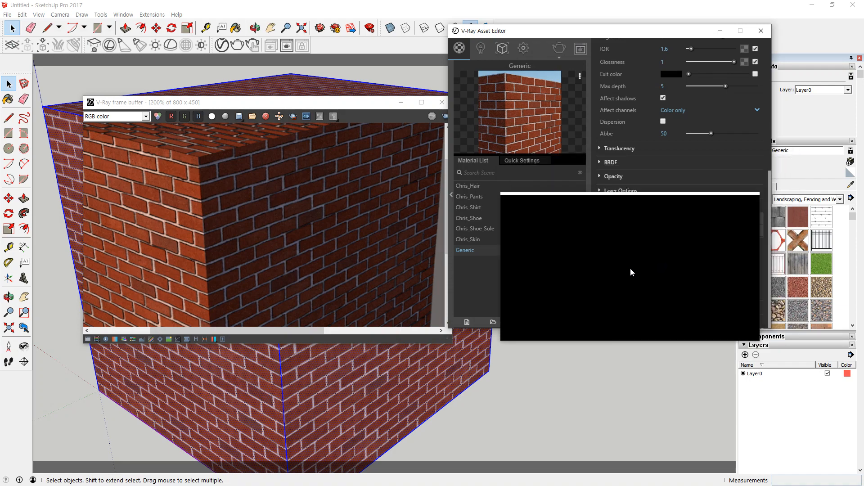
{"action": "left_click_drag", "start_coordinate": [655, 282], "coordinate": [449, 121]}
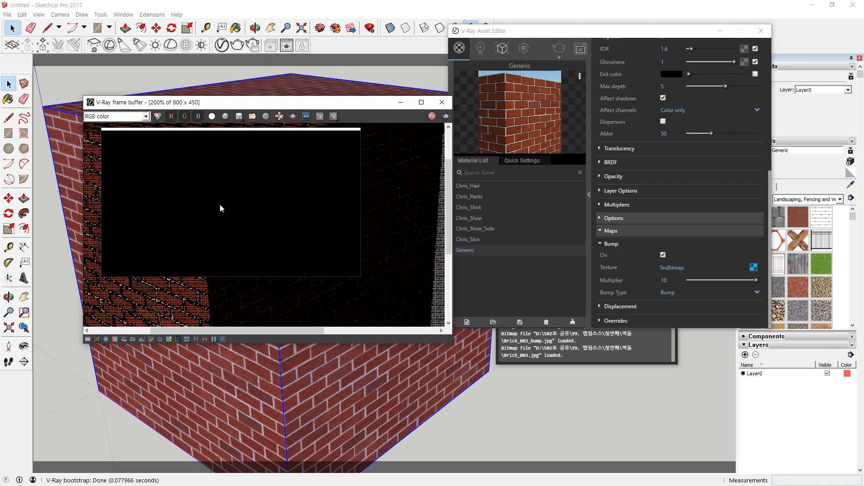
{"action": "left_click_drag", "start_coordinate": [213, 211], "coordinate": [630, 281]}
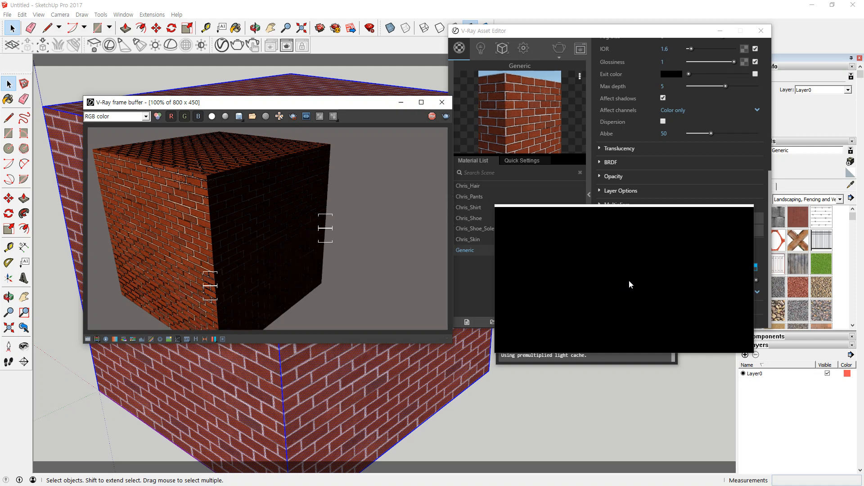
{"action": "left_click_drag", "start_coordinate": [629, 280], "coordinate": [611, 302]}
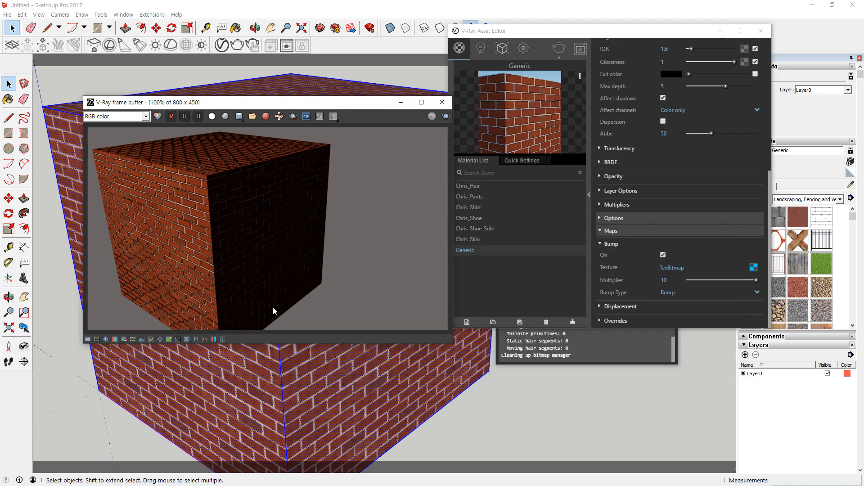
{"action": "scroll", "coordinate": [162, 209], "scroll_direction": "up", "scroll_amount": 4}
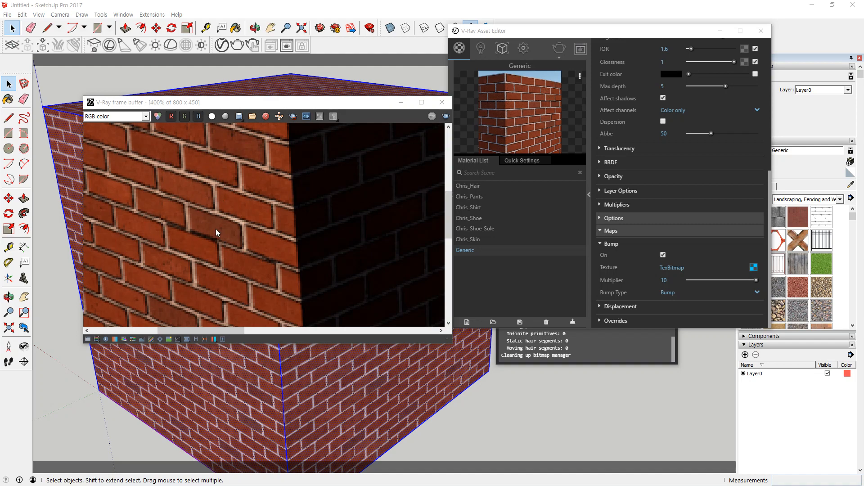
{"action": "scroll", "coordinate": [215, 228], "scroll_direction": "down", "scroll_amount": 4}
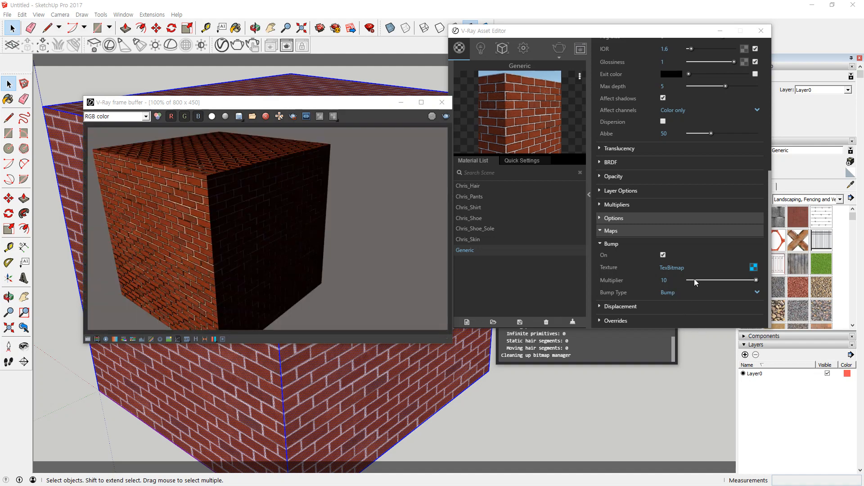
{"action": "scroll", "coordinate": [146, 247], "scroll_direction": "up", "scroll_amount": 6}
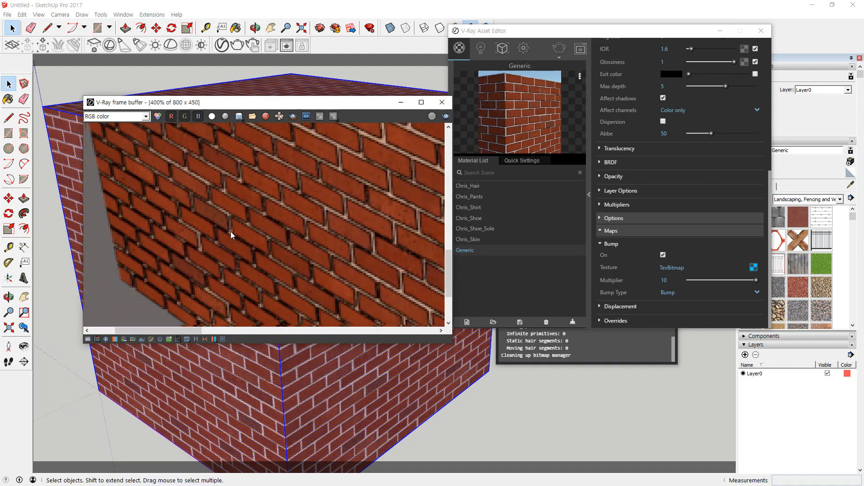
{"action": "scroll", "coordinate": [208, 258], "scroll_direction": "down", "scroll_amount": 4}
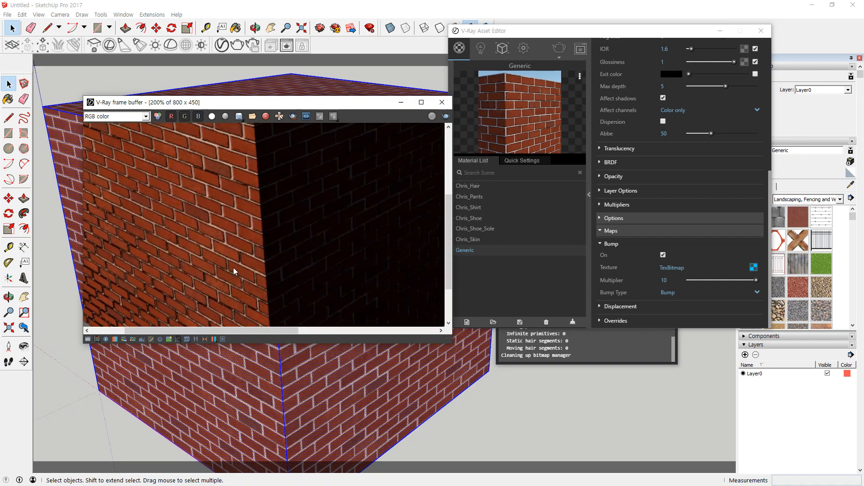
{"action": "scroll", "coordinate": [209, 237], "scroll_direction": "down", "scroll_amount": 2}
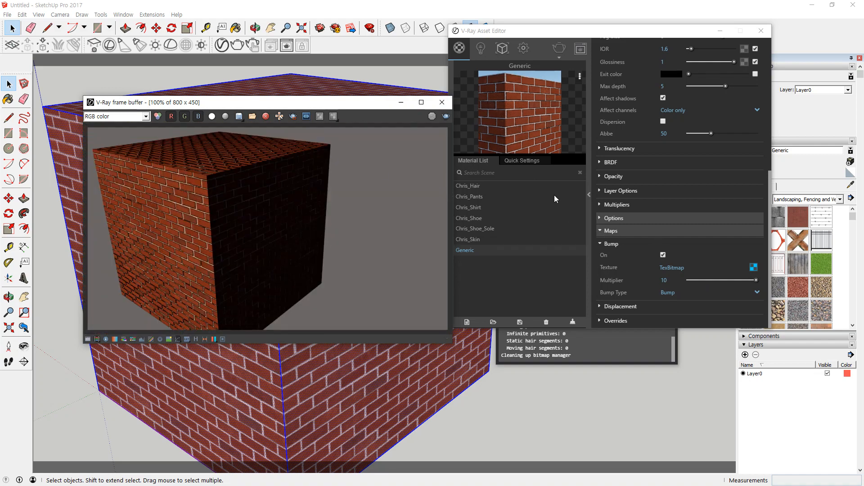
Enable displacement on the Generic material with a bitmap texture at multiplier 1 and render the cube
{"action": "left_click", "coordinate": [663, 256]}
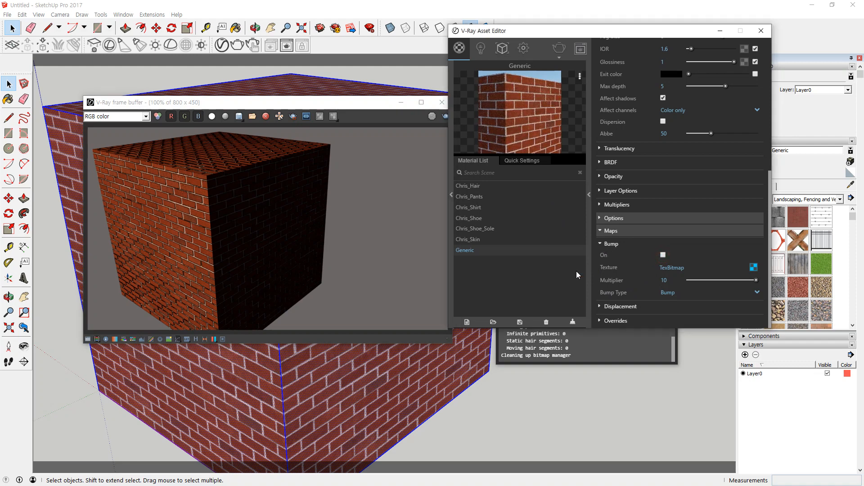
{"action": "left_click", "coordinate": [663, 256]}
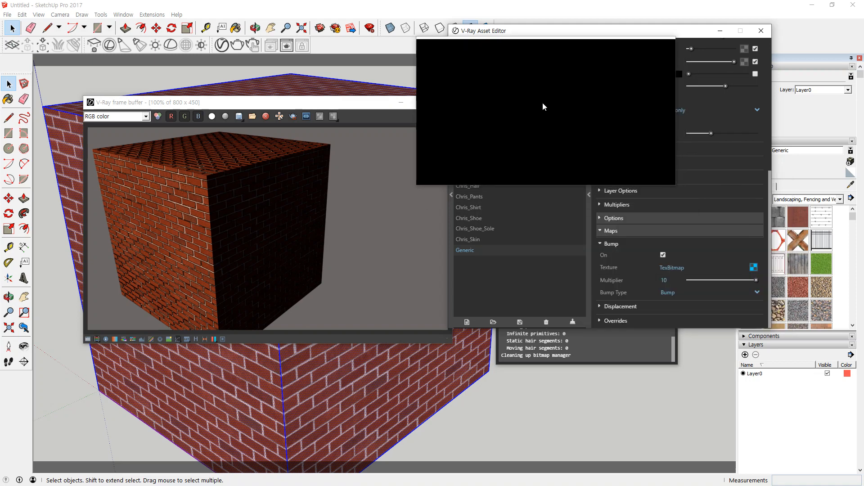
{"action": "left_click_drag", "start_coordinate": [543, 111], "coordinate": [745, 208]}
{"action": "left_click", "coordinate": [745, 206]}
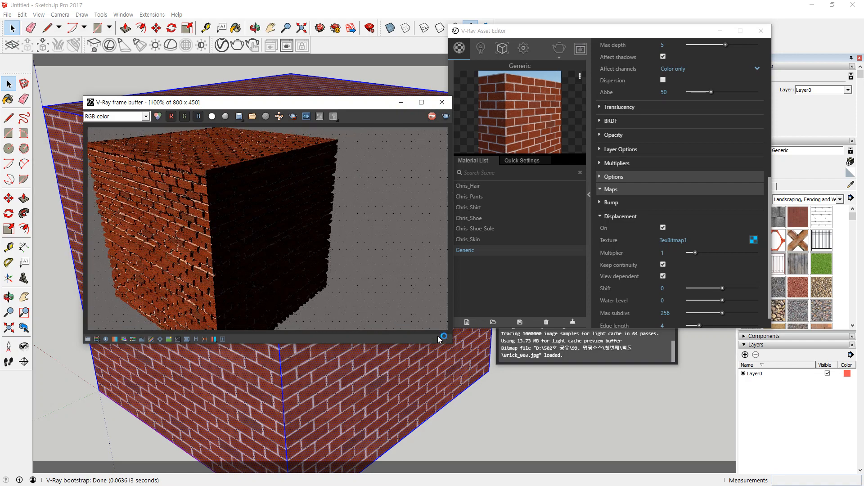
{"action": "key", "text": "super+plus"}
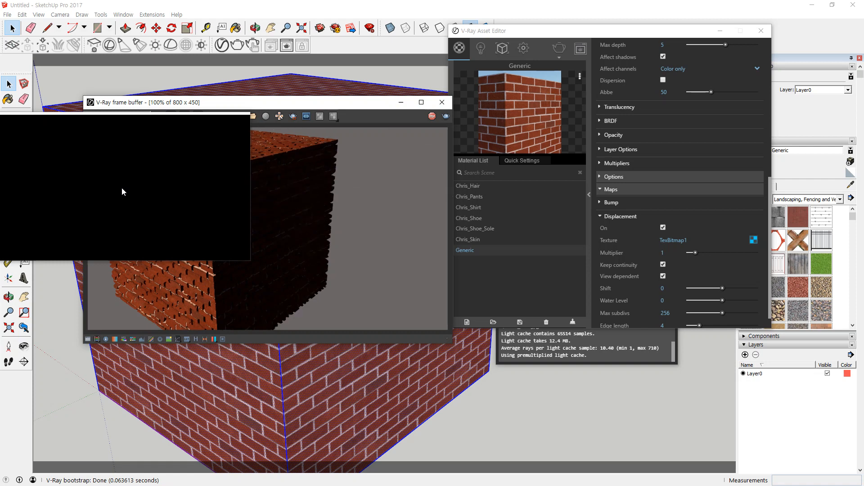
Reduce the Generic material's displacement multiplier to 0.3 and render the brick cube again
{"action": "mouse_move", "coordinate": [122, 192]}
{"action": "left_mouse_down"}
{"action": "mouse_move", "coordinate": [151, 93]}
{"action": "mouse_move", "coordinate": [197, 125]}
{"action": "mouse_move", "coordinate": [201, 192]}
{"action": "mouse_move", "coordinate": [212, 161]}
{"action": "mouse_move", "coordinate": [207, 265]}
{"action": "mouse_move", "coordinate": [187, 340]}
{"action": "mouse_move", "coordinate": [621, 329]}
{"action": "mouse_move", "coordinate": [661, 312]}
{"action": "mouse_move", "coordinate": [657, 266]}
{"action": "left_mouse_up"}
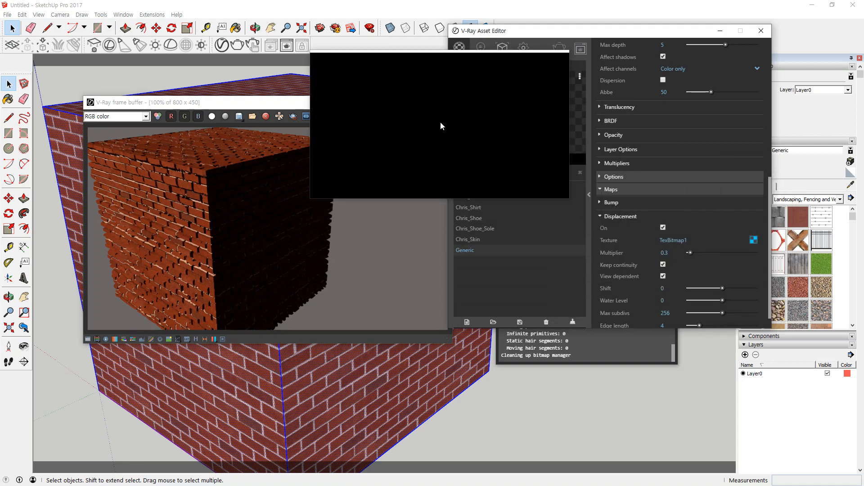
{"action": "left_click", "coordinate": [444, 118]}
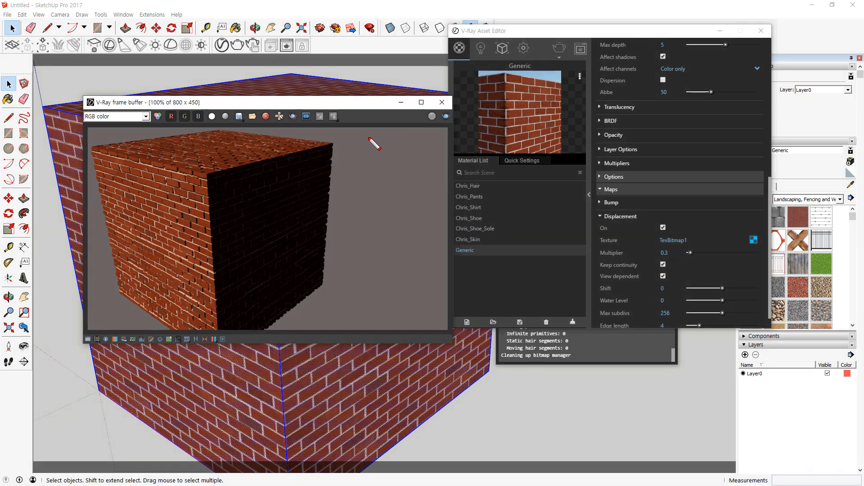
{"action": "mouse_move", "coordinate": [358, 133]}
{"action": "left_mouse_down"}
{"action": "mouse_move", "coordinate": [358, 306]}
{"action": "mouse_move", "coordinate": [454, 302]}
{"action": "mouse_move", "coordinate": [452, 135]}
{"action": "mouse_move", "coordinate": [358, 130]}
{"action": "left_mouse_up"}
{"action": "mouse_move", "coordinate": [409, 145]}
{"action": "left_mouse_down"}
{"action": "mouse_move", "coordinate": [412, 232]}
{"action": "mouse_move", "coordinate": [431, 238]}
{"action": "mouse_move", "coordinate": [431, 145]}
{"action": "mouse_move", "coordinate": [412, 145]}
{"action": "left_mouse_up"}
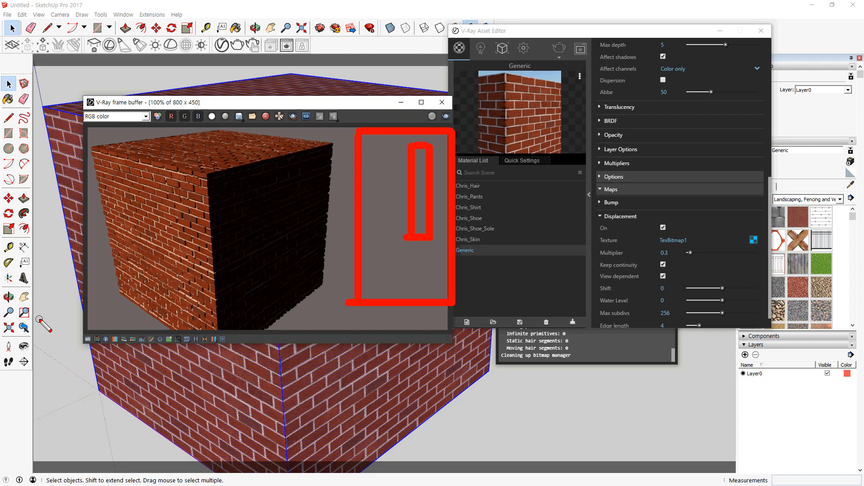
{"action": "left_click", "coordinate": [411, 3]}
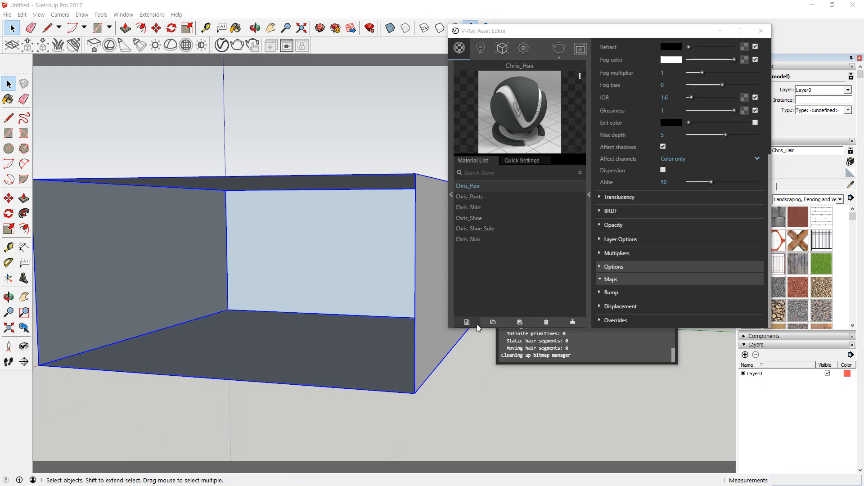
Draw a small circle on the room's floor near the back corner and pull it up about 803 mm into a cylinder
{"action": "left_click", "coordinate": [467, 322]}
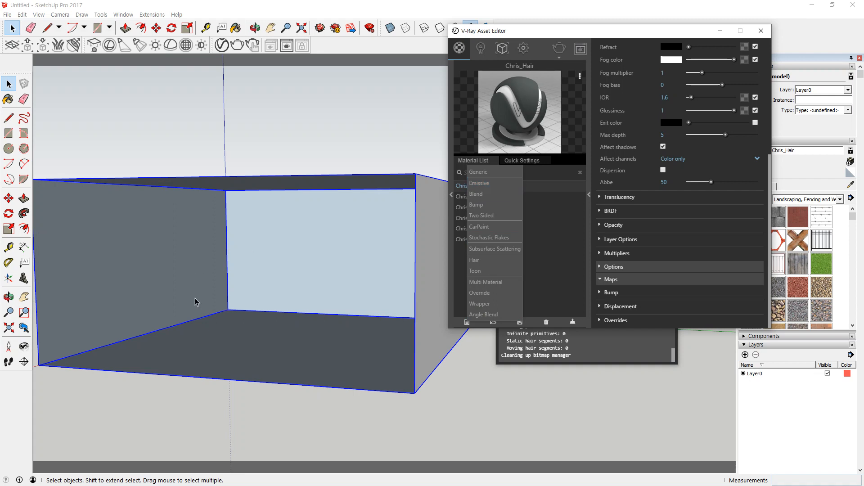
{"action": "scroll", "coordinate": [223, 282], "scroll_direction": "up", "scroll_amount": 3}
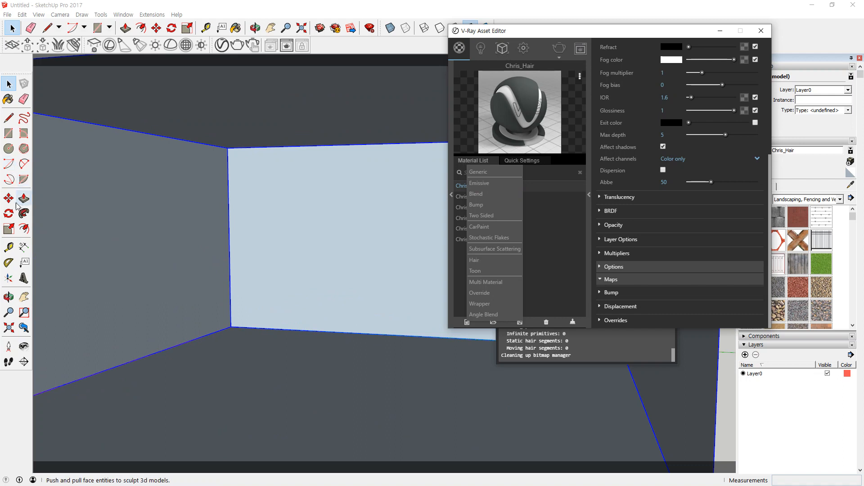
{"action": "left_click", "coordinate": [8, 148]}
{"action": "left_click", "coordinate": [256, 355]}
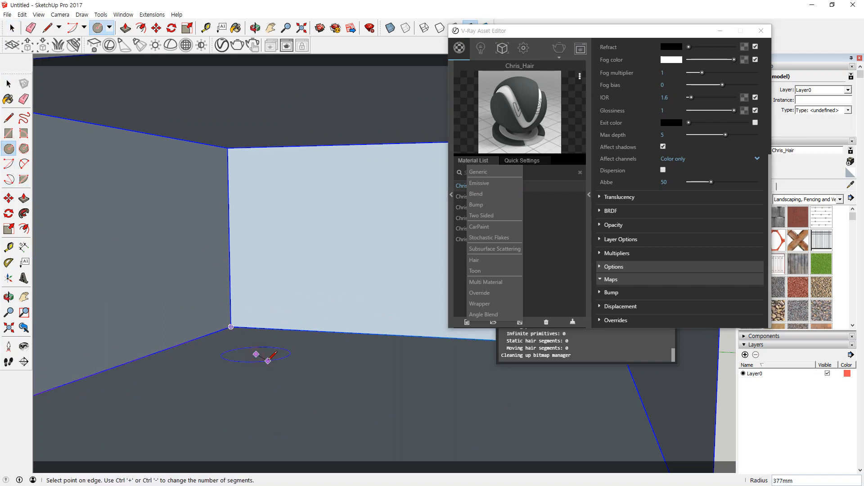
{"action": "scroll", "coordinate": [258, 355], "scroll_direction": "up", "scroll_amount": 3}
{"action": "key", "text": "p"}
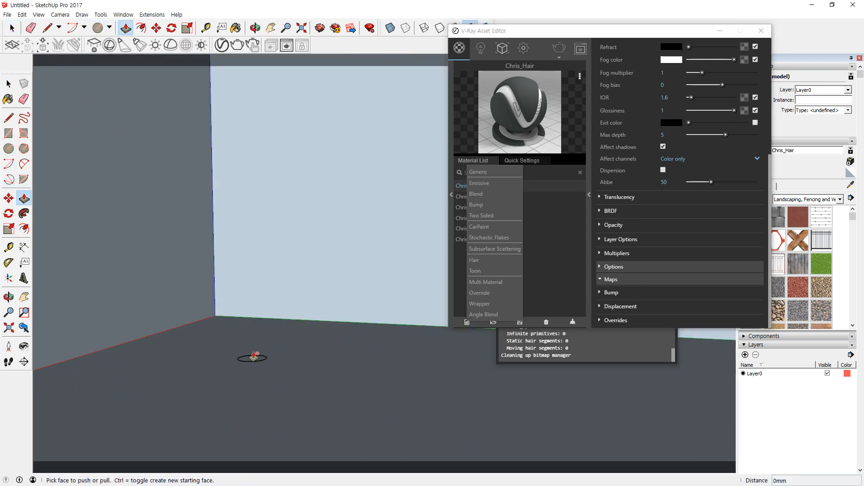
{"action": "scroll", "coordinate": [254, 355], "scroll_direction": "up", "scroll_amount": 3}
{"action": "left_click", "coordinate": [253, 359]}
{"action": "left_click", "coordinate": [241, 157]}
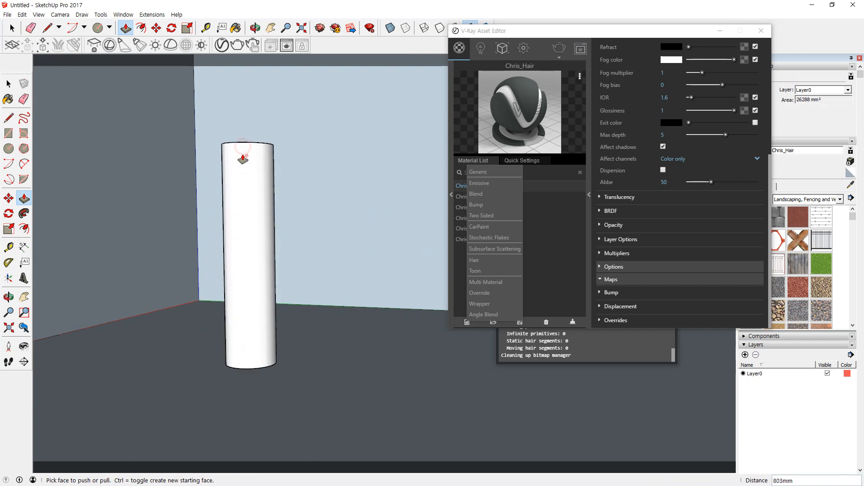
Select the whole cylinder and make it a group
{"action": "key", "text": "space"}
{"action": "left_click", "coordinate": [247, 177]}
{"action": "right_click", "coordinate": [250, 177]}
{"action": "key", "text": "g"}
{"action": "middle_click_drag", "start_coordinate": [262, 193], "coordinate": [255, 253]}
{"action": "scroll", "coordinate": [269, 274], "scroll_direction": "down", "scroll_amount": 5}
{"action": "scroll", "coordinate": [268, 276], "scroll_direction": "down", "scroll_amount": 3}
{"action": "scroll", "coordinate": [295, 295], "scroll_direction": "up", "scroll_amount": 3}
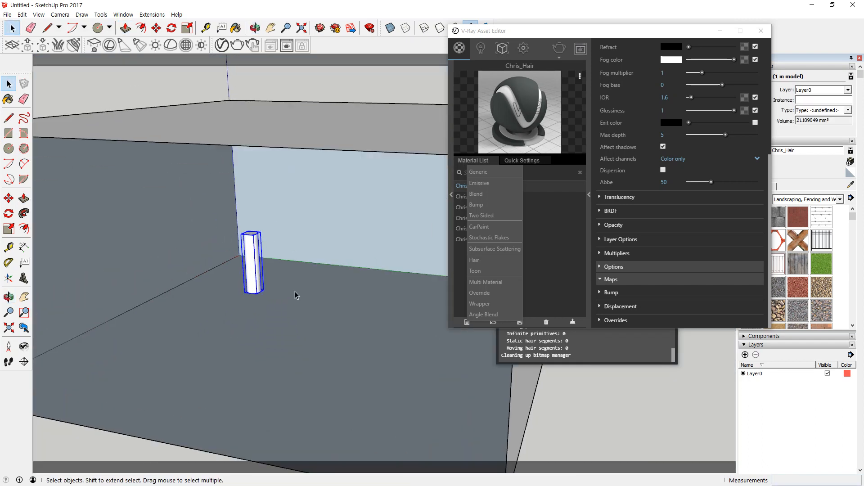
Create an Emissive material and apply it to the selected cylinder group
{"action": "left_click", "coordinate": [495, 184]}
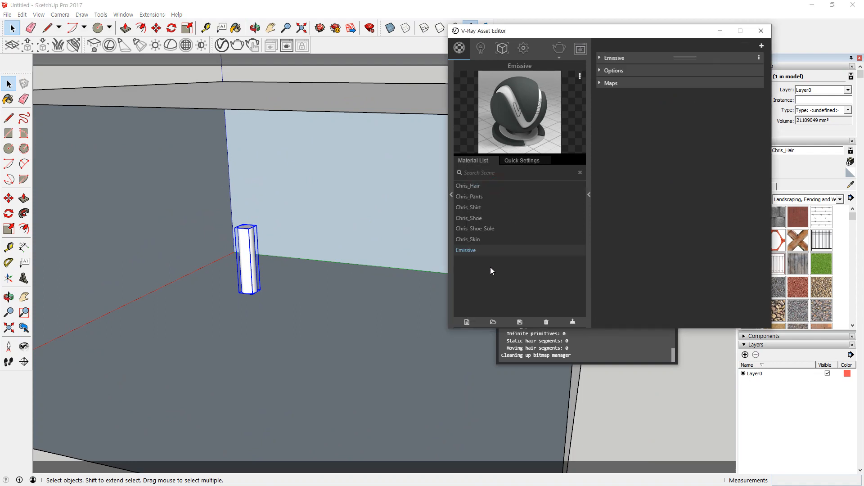
{"action": "right_click", "coordinate": [465, 256]}
{"action": "left_click", "coordinate": [486, 178]}
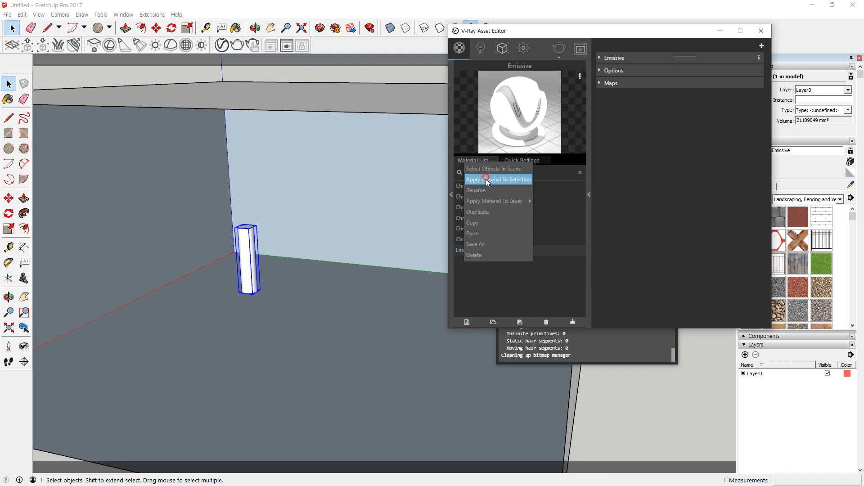
Render the room with V-Ray to check the light from the emissive cylinder
{"action": "scroll", "coordinate": [331, 255], "scroll_direction": "up", "scroll_amount": 2}
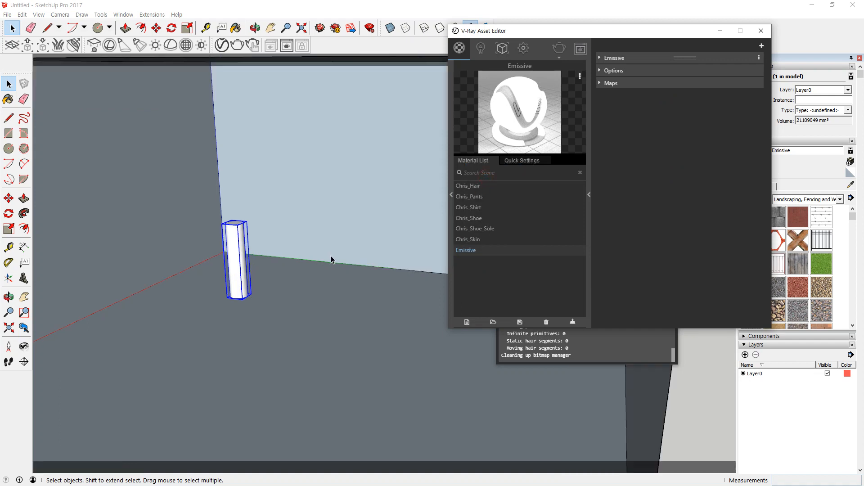
{"action": "left_click", "coordinate": [239, 50]}
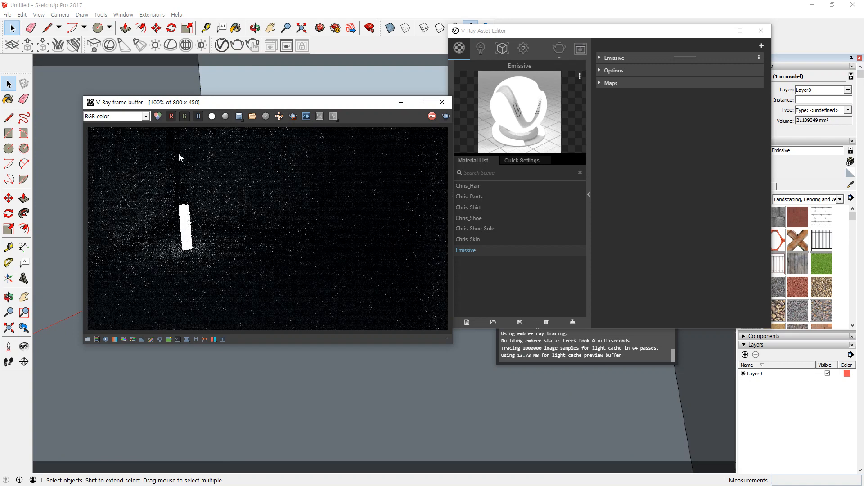
Raise the Emissive material's intensity to 10 and render again with a region marked around the cylinder
{"action": "left_click", "coordinate": [599, 57]}
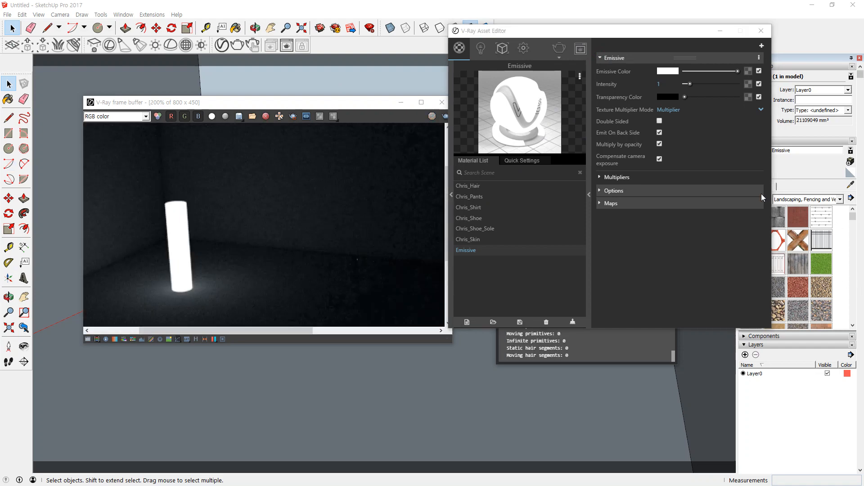
{"action": "key", "text": "super+plus"}
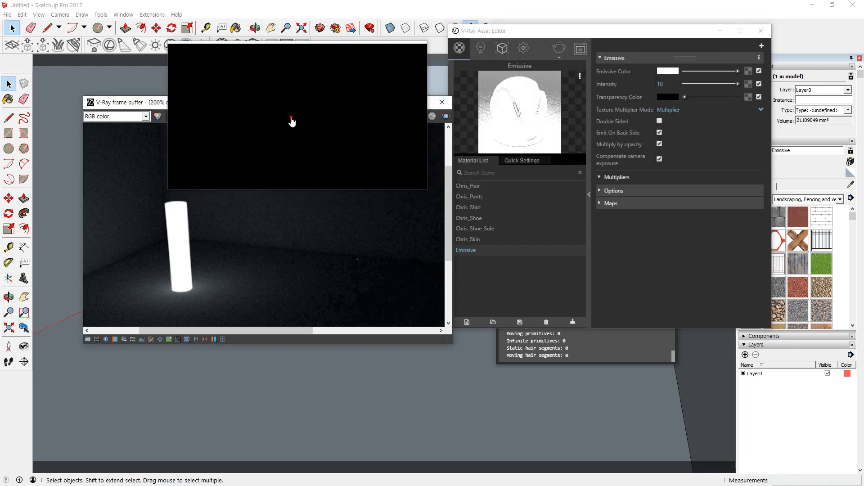
{"action": "left_click_drag", "start_coordinate": [134, 172], "coordinate": [221, 311]}
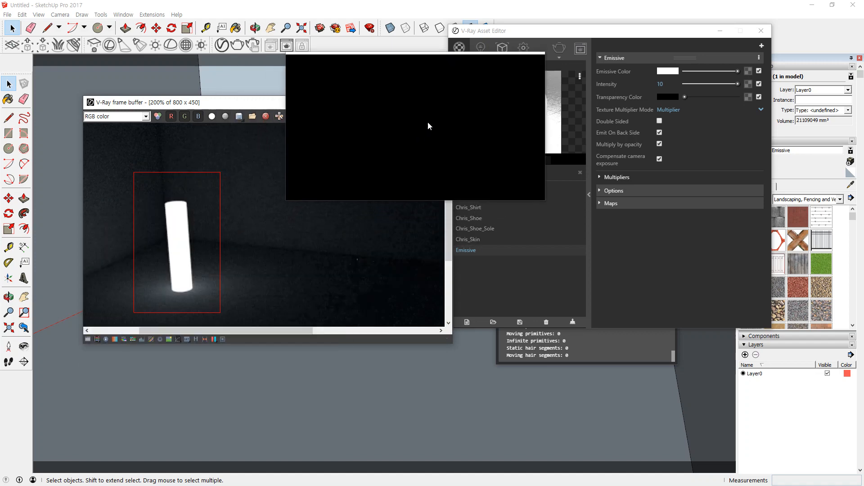
{"action": "left_click", "coordinate": [442, 118]}
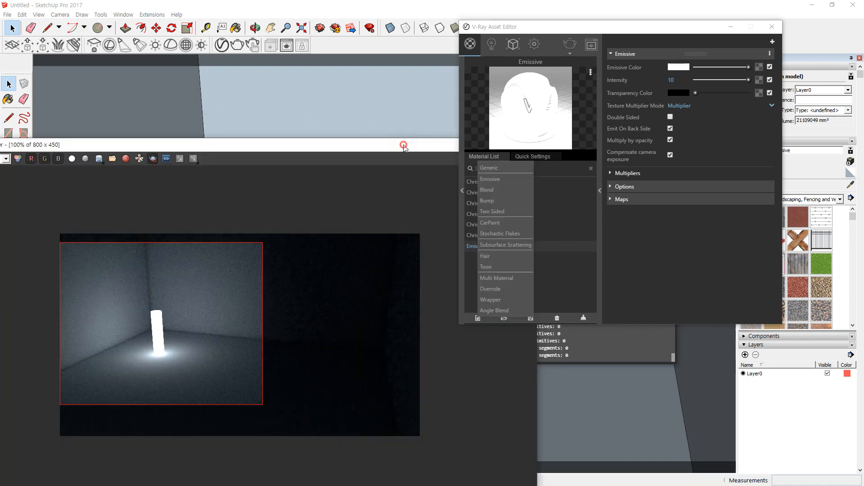
Close the V-Ray windows and delete the room together with the emissive cylinder
{"action": "left_click", "coordinate": [404, 146]}
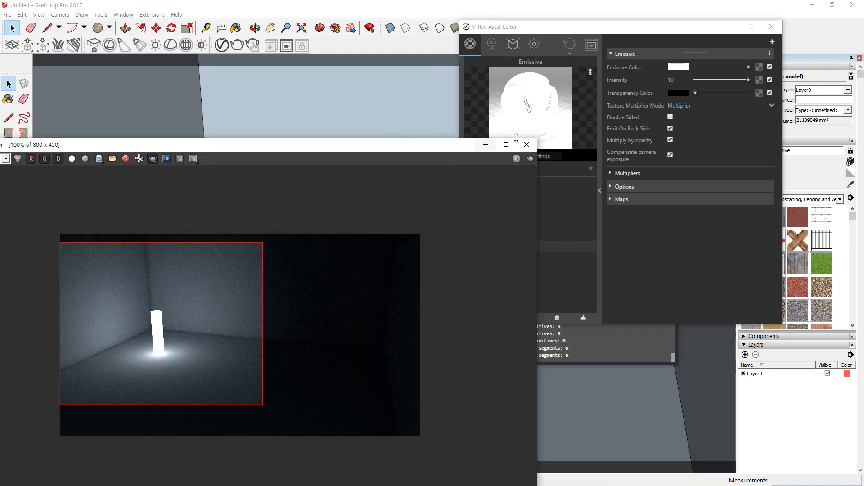
{"action": "left_click", "coordinate": [526, 144]}
{"action": "left_click", "coordinate": [772, 27]}
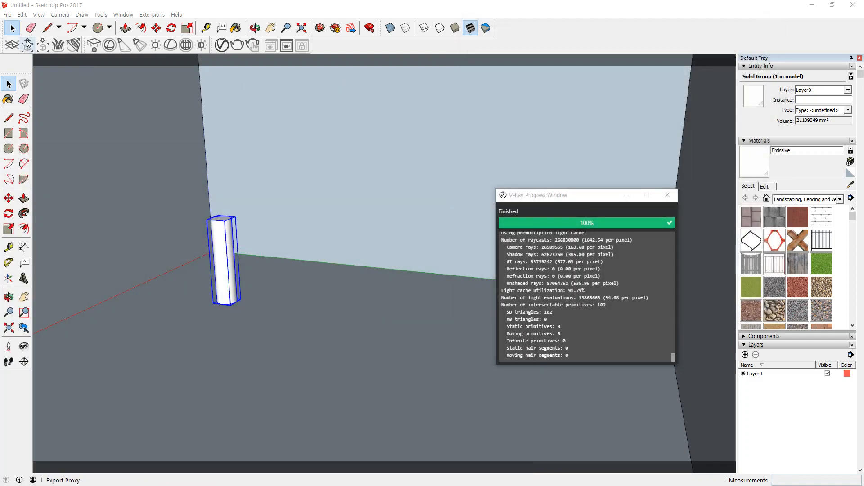
{"action": "scroll", "coordinate": [277, 169], "scroll_direction": "down", "scroll_amount": 5}
{"action": "left_click_drag", "start_coordinate": [453, 95], "coordinate": [175, 309]}
{"action": "key", "text": "Delete"}
{"action": "middle_click_drag", "start_coordinate": [319, 255], "coordinate": [266, 306]}
{"action": "key", "text": "space"}
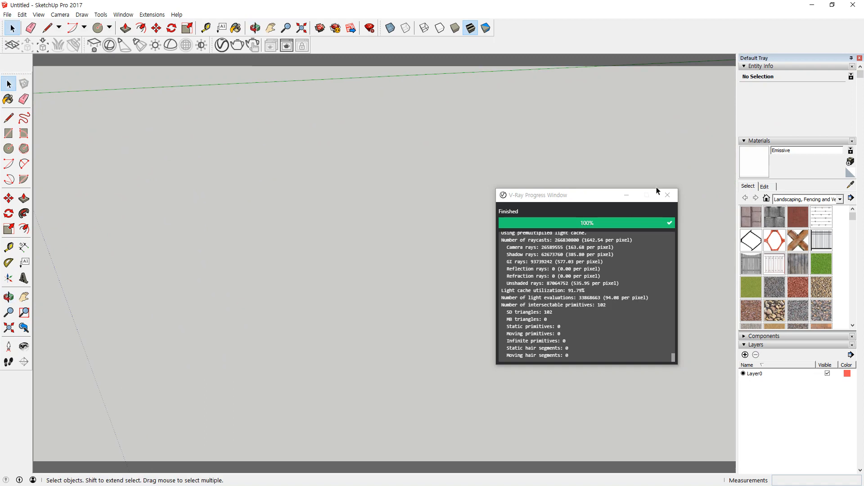
{"action": "left_click", "coordinate": [668, 195]}
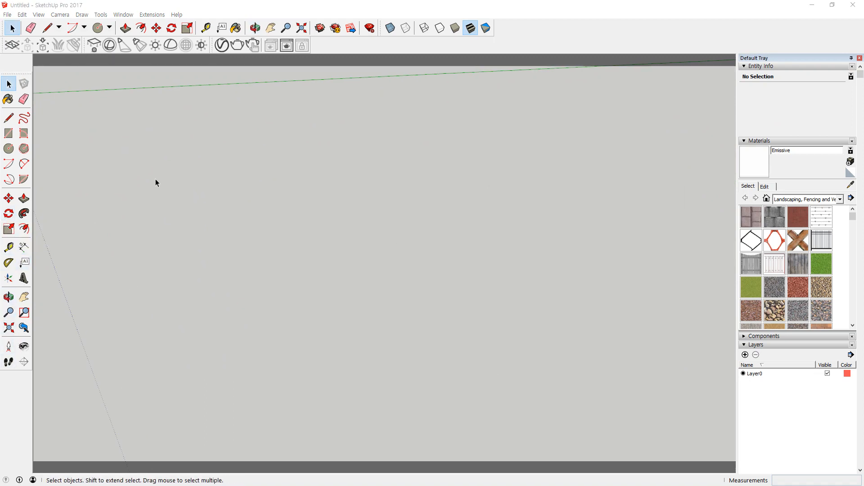
Draw a large rectangle on the ground plane starting at the origin
{"action": "left_click", "coordinate": [211, 156]}
{"action": "key", "text": "ctrl+shift+e"}
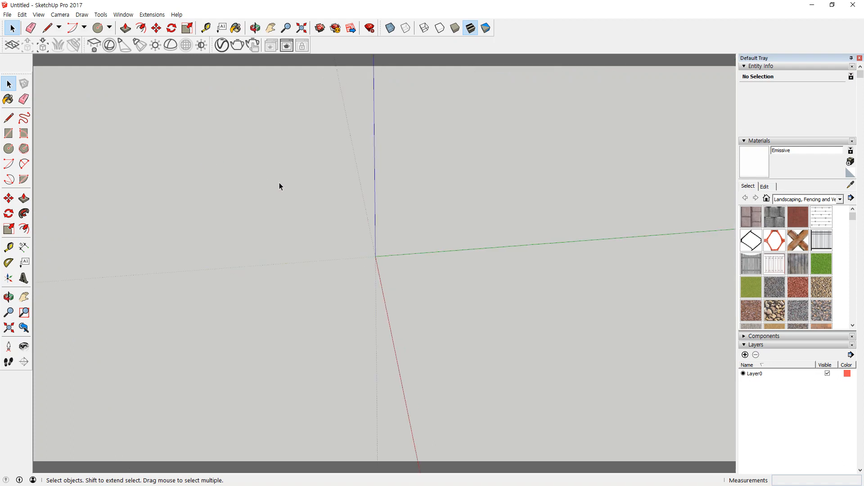
{"action": "key", "text": "r"}
{"action": "left_click", "coordinate": [359, 244]}
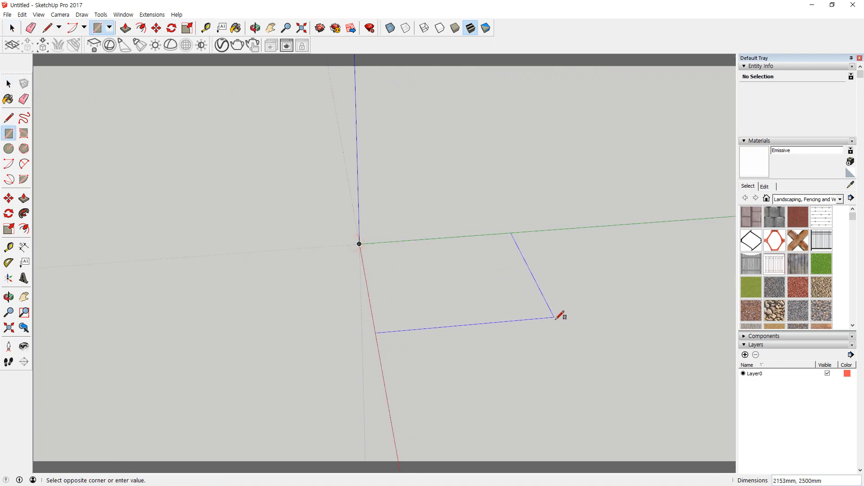
{"action": "left_click", "coordinate": [595, 353]}
{"action": "key", "text": "space"}
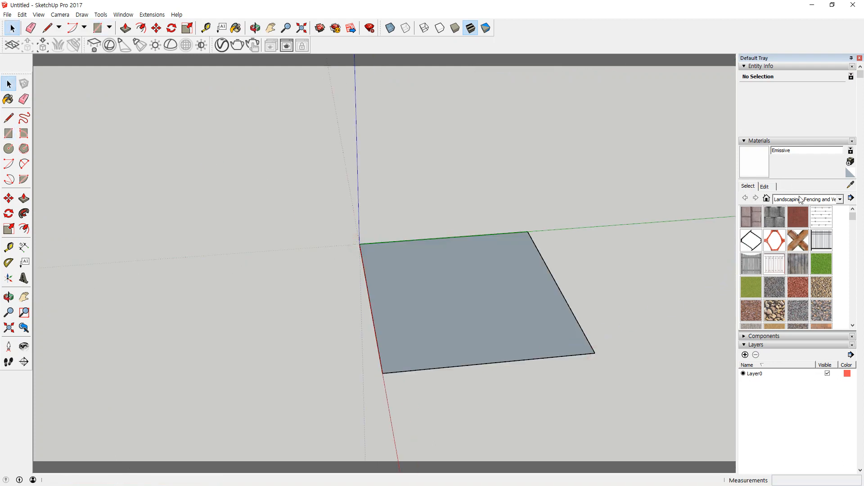
Paint the ground rectangle with the red Color A05 from the Colors collection
{"action": "left_click", "coordinate": [803, 200]}
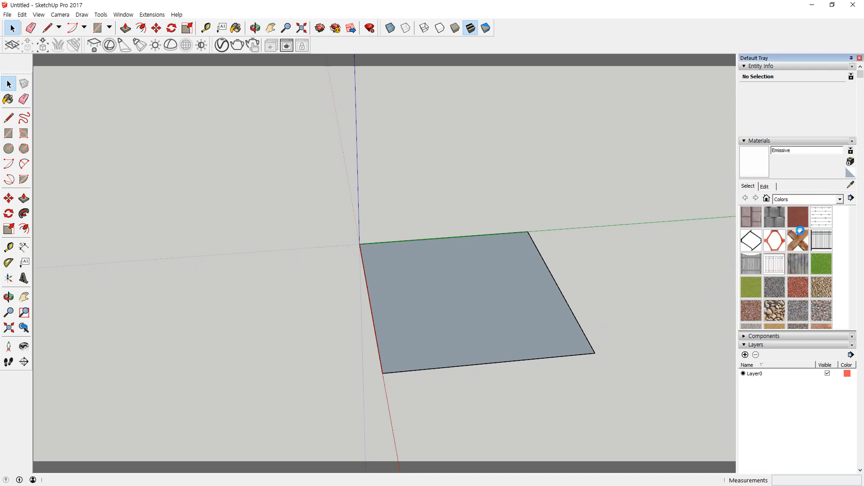
{"action": "left_click", "coordinate": [803, 231]}
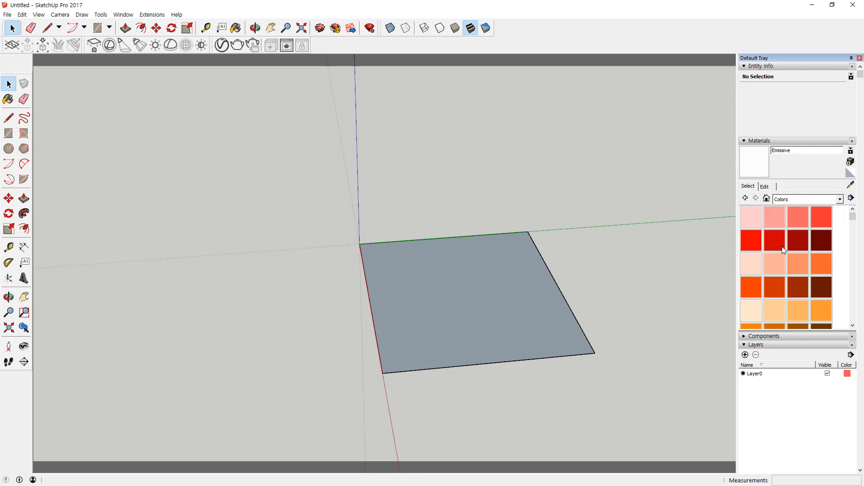
{"action": "left_click", "coordinate": [751, 240]}
{"action": "left_click", "coordinate": [512, 297]}
{"action": "key", "text": "space"}
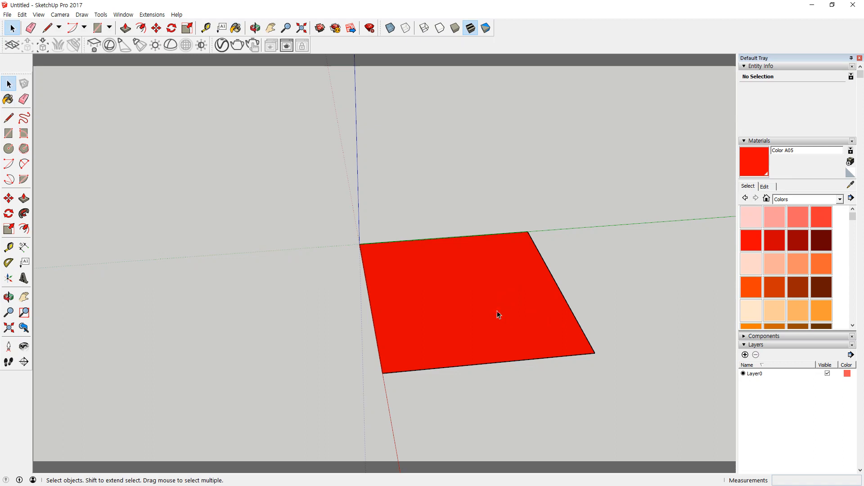
Select the red rectangle with its edges and make it a group
{"action": "double_click", "coordinate": [497, 310]}
{"action": "right_click", "coordinate": [497, 311]}
{"action": "key", "text": "Escape"}
{"action": "key", "text": "ctrl+g"}
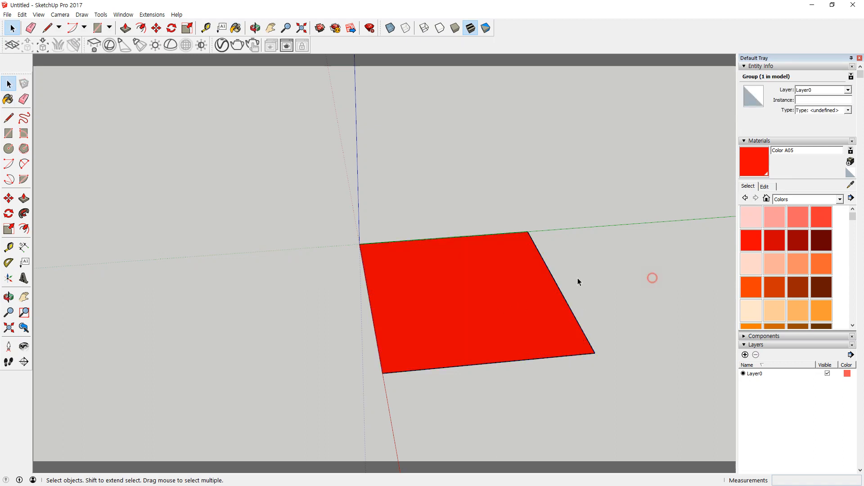
Draw a narrow rectangle on the red plane near its back corner and pull it up about 2004 mm into an upright slab
{"action": "key", "text": "r"}
{"action": "left_click", "coordinate": [393, 256]}
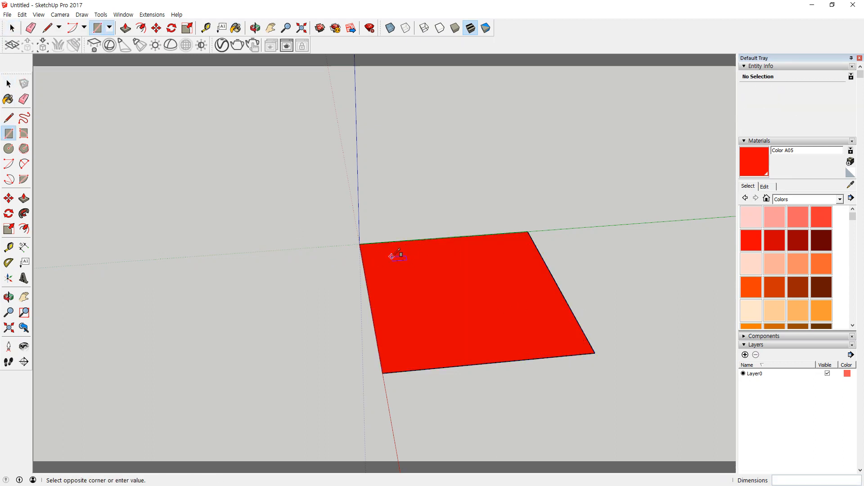
{"action": "left_click", "coordinate": [429, 329]}
{"action": "key", "text": "p"}
{"action": "left_click_drag", "start_coordinate": [419, 313], "coordinate": [411, 187]}
{"action": "middle_click_drag", "start_coordinate": [411, 187], "coordinate": [280, 197]}
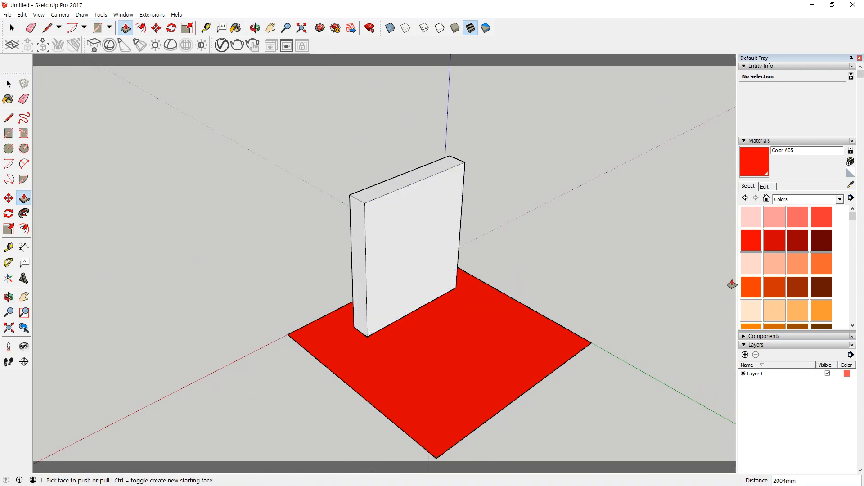
Paint the whole slab with Color C01 and change that material's color to white, RGB 255, 255, 255
{"action": "left_click", "coordinate": [752, 310]}
{"action": "key", "text": "space"}
{"action": "triple_click", "coordinate": [419, 229]}
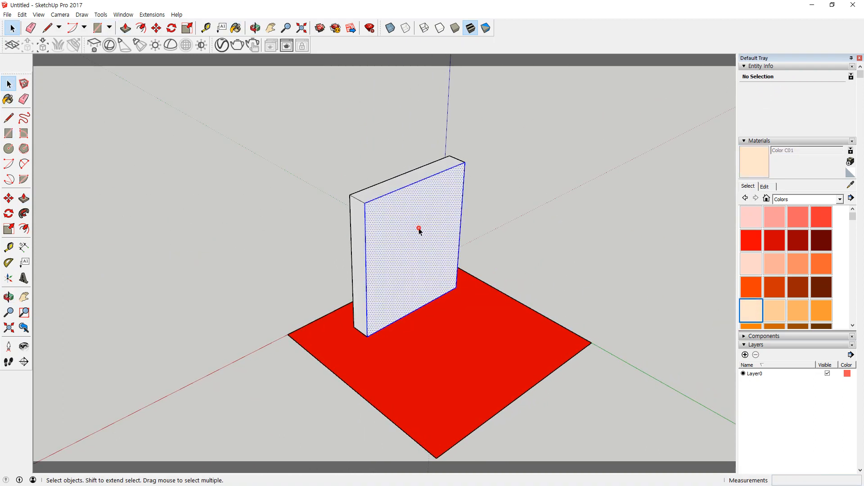
{"action": "left_click", "coordinate": [751, 310]}
{"action": "left_click", "coordinate": [411, 246]}
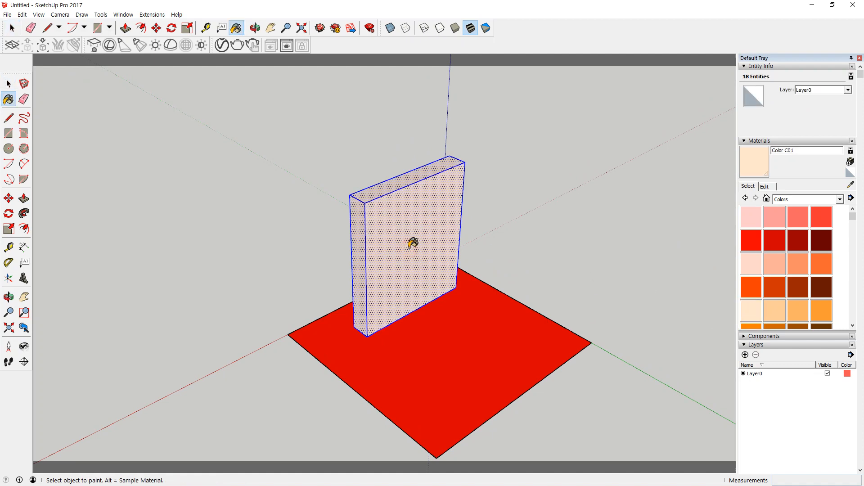
{"action": "key", "text": "space"}
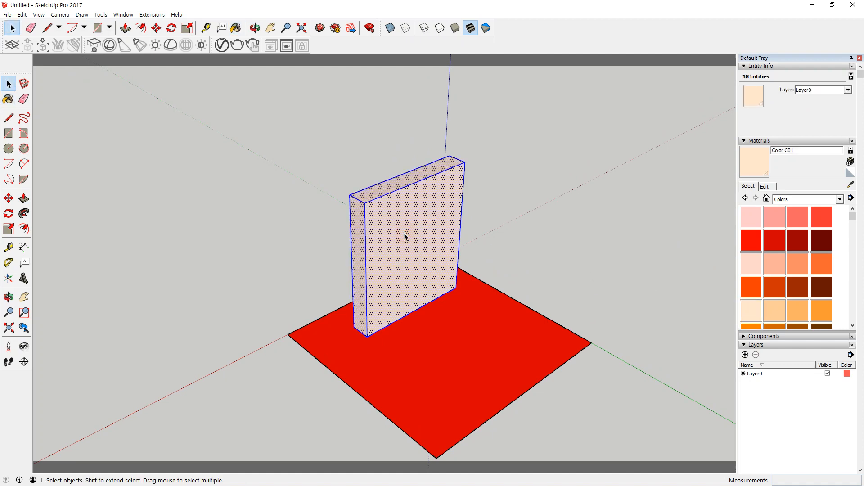
{"action": "left_click", "coordinate": [765, 186]}
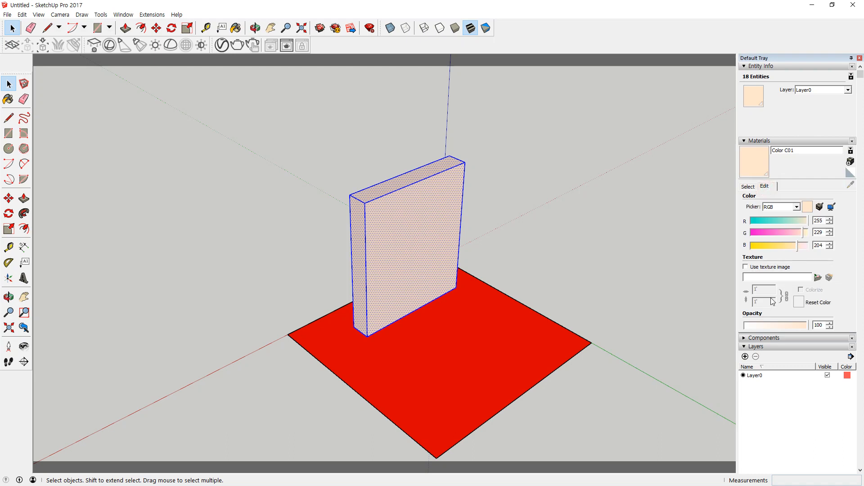
{"action": "mouse_move", "coordinate": [798, 245]}
{"action": "left_mouse_down"}
{"action": "mouse_move", "coordinate": [807, 246]}
{"action": "mouse_move", "coordinate": [807, 232]}
{"action": "left_mouse_up"}
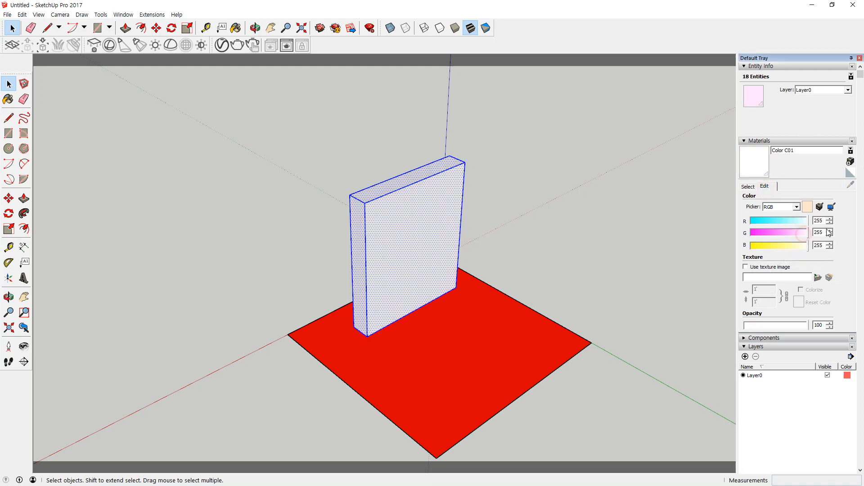
Make the selected white slab a group and deselect it
{"action": "right_click", "coordinate": [415, 218]}
{"action": "key", "text": "g"}
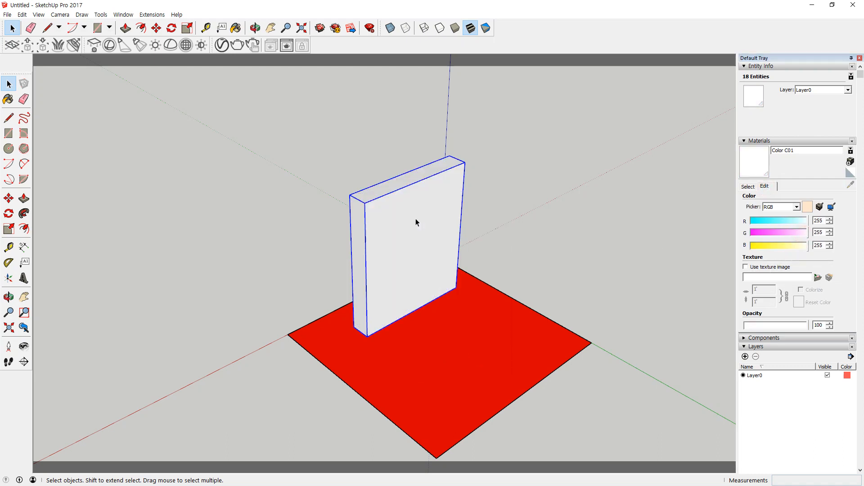
{"action": "left_click", "coordinate": [598, 211]}
Review the V-Ray Global Illumination settings and render a close view of the slab on the red plane
{"action": "middle_click_drag", "start_coordinate": [598, 211], "coordinate": [444, 270]}
{"action": "scroll", "coordinate": [482, 305], "scroll_direction": "up", "scroll_amount": 6}
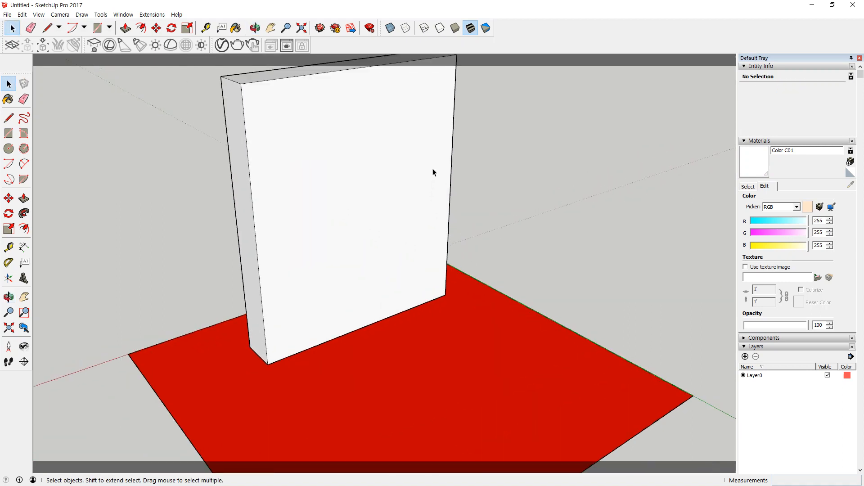
{"action": "left_click", "coordinate": [238, 46]}
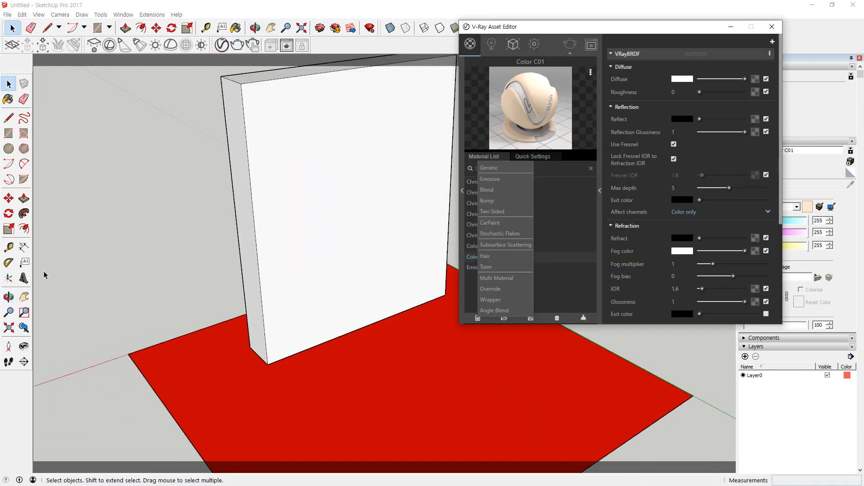
{"action": "left_click", "coordinate": [535, 44]}
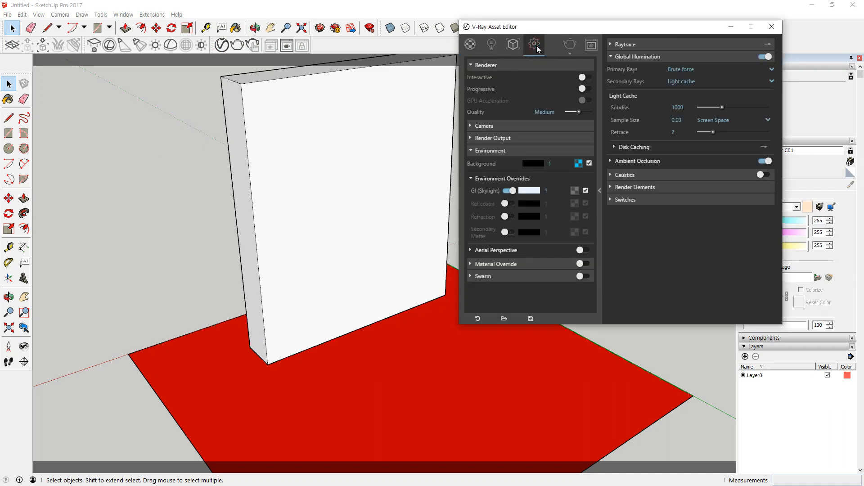
{"action": "key", "text": "super+plus"}
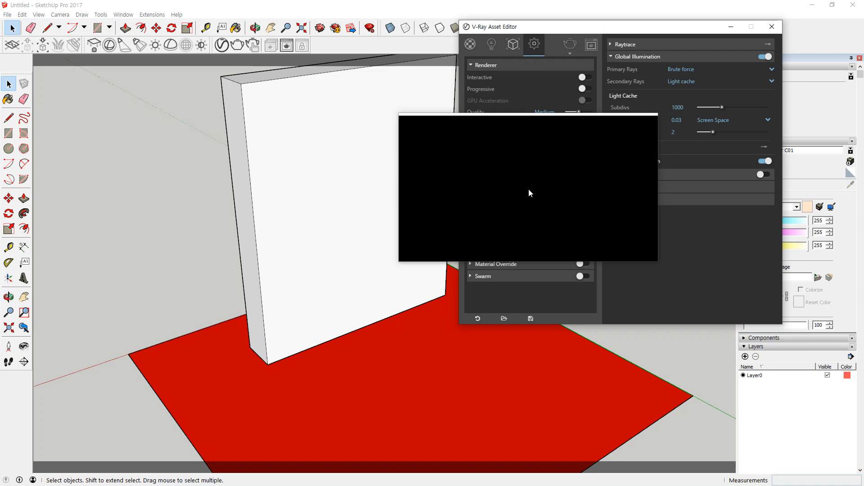
{"action": "left_click", "coordinate": [568, 45]}
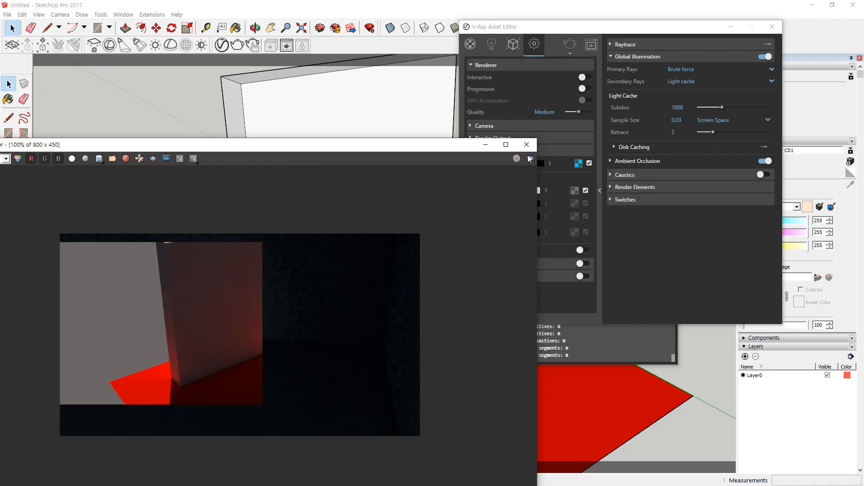
Render the full frame again without the region and examine the slab's faces near the red plane
{"action": "left_click", "coordinate": [529, 156]}
{"action": "scroll", "coordinate": [254, 351], "scroll_direction": "up", "scroll_amount": 1}
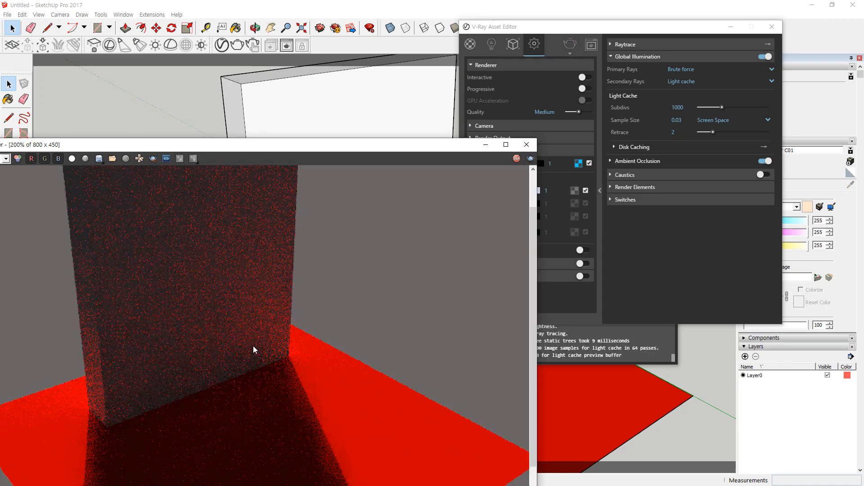
{"action": "mouse_move", "coordinate": [265, 349]}
{"action": "left_mouse_down"}
{"action": "mouse_move", "coordinate": [351, 252]}
{"action": "mouse_move", "coordinate": [321, 316]}
{"action": "left_mouse_up"}
{"action": "mouse_move", "coordinate": [96, 371]}
{"action": "left_mouse_down"}
{"action": "mouse_move", "coordinate": [130, 345]}
{"action": "mouse_move", "coordinate": [100, 379]}
{"action": "left_mouse_up"}
{"action": "key", "text": "Escape"}
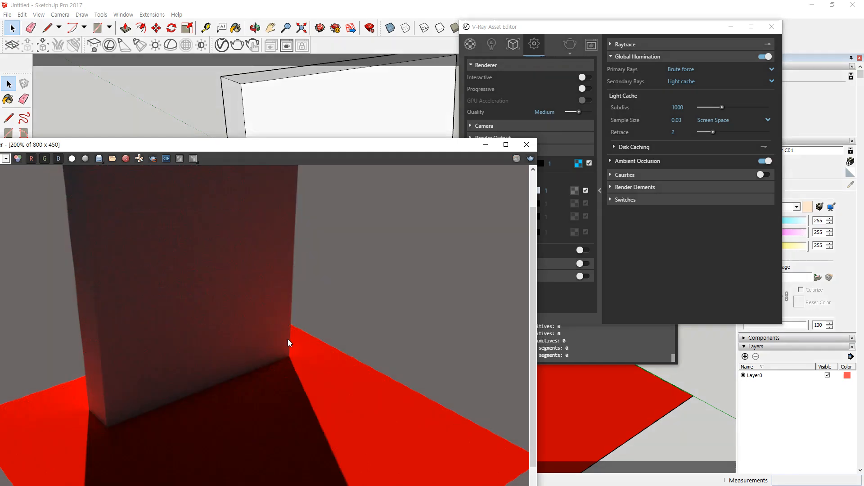
{"action": "scroll", "coordinate": [288, 336], "scroll_direction": "down", "scroll_amount": 1}
{"action": "left_click", "coordinate": [527, 145]}
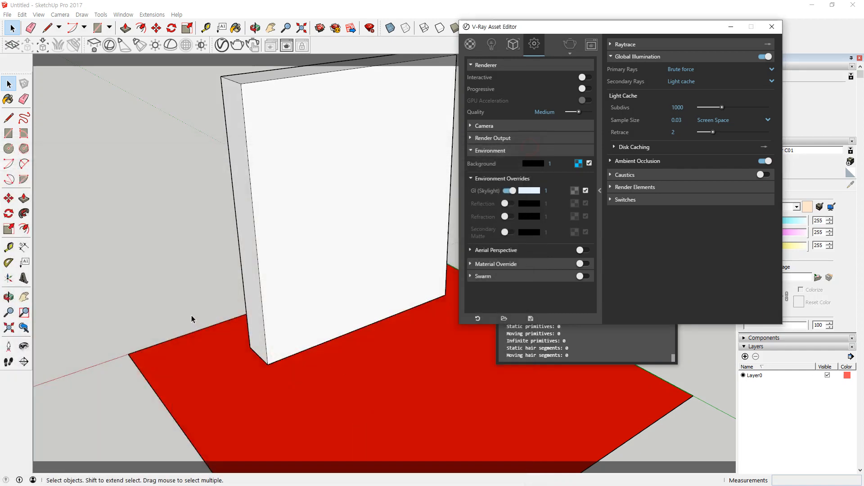
Move the slab about 1078 mm toward the middle of the red plane, using its lower corner as base point
{"action": "middle_click_drag", "start_coordinate": [191, 319], "coordinate": [341, 330]}
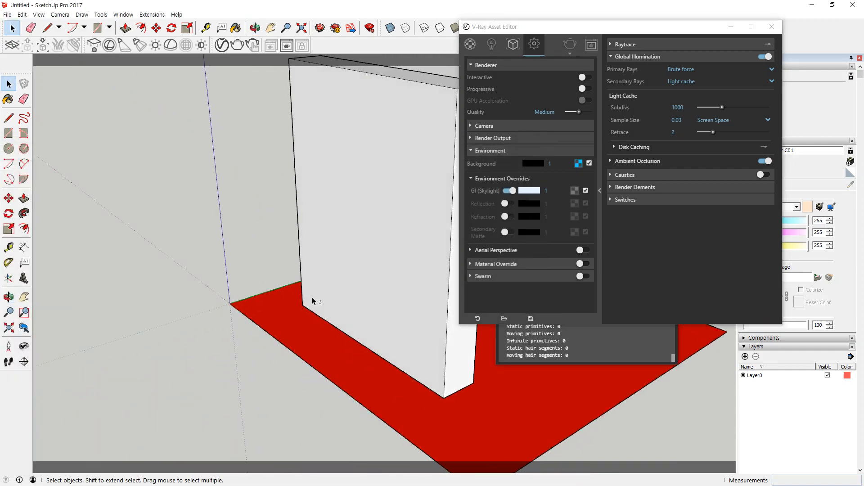
{"action": "middle_click_drag", "start_coordinate": [313, 301], "coordinate": [232, 370]}
{"action": "left_click", "coordinate": [239, 396]}
{"action": "key", "text": "m"}
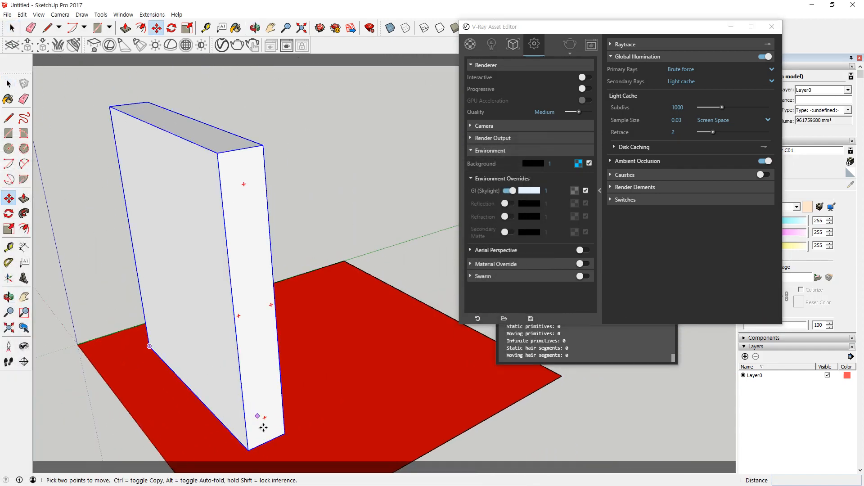
{"action": "left_click", "coordinate": [248, 449]}
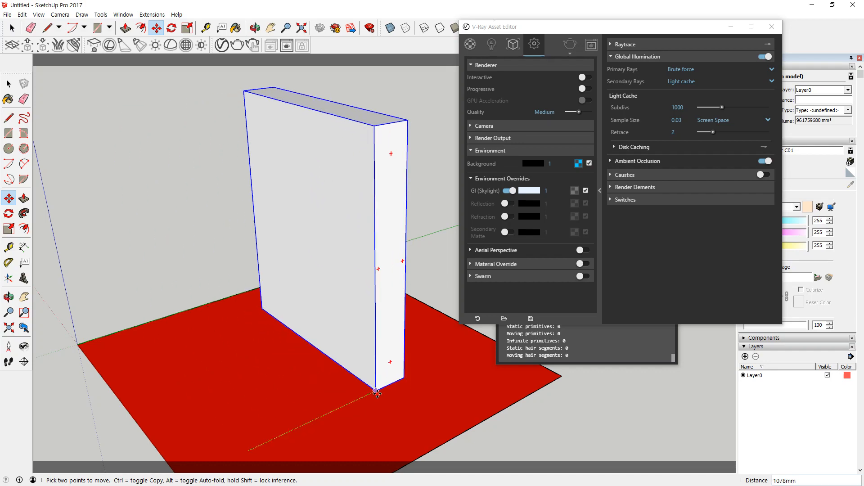
{"action": "left_click", "coordinate": [376, 393]}
{"action": "middle_click_drag", "start_coordinate": [295, 345], "coordinate": [314, 339]}
{"action": "middle_click_drag", "start_coordinate": [352, 316], "coordinate": [385, 299]}
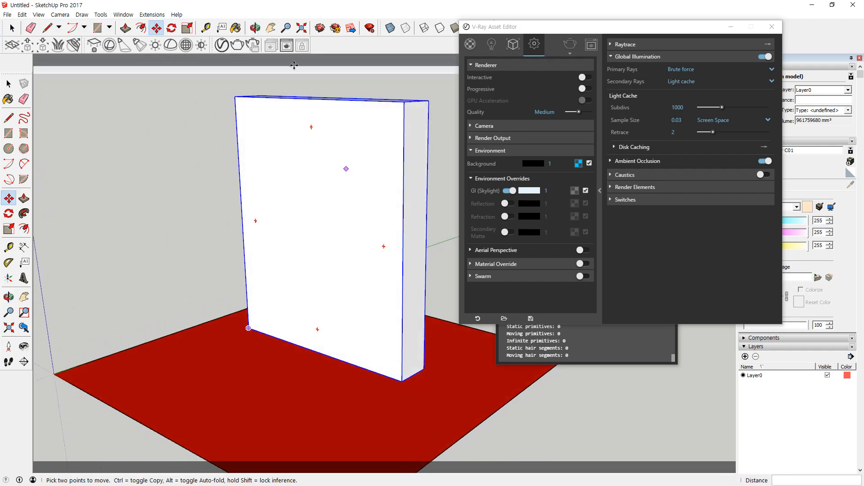
Render the repositioned slab and zoom in on the base of its shaded side to examine the color bleeding from the red plane
{"action": "left_click", "coordinate": [238, 45]}
{"action": "scroll", "coordinate": [226, 381], "scroll_direction": "up", "scroll_amount": 3}
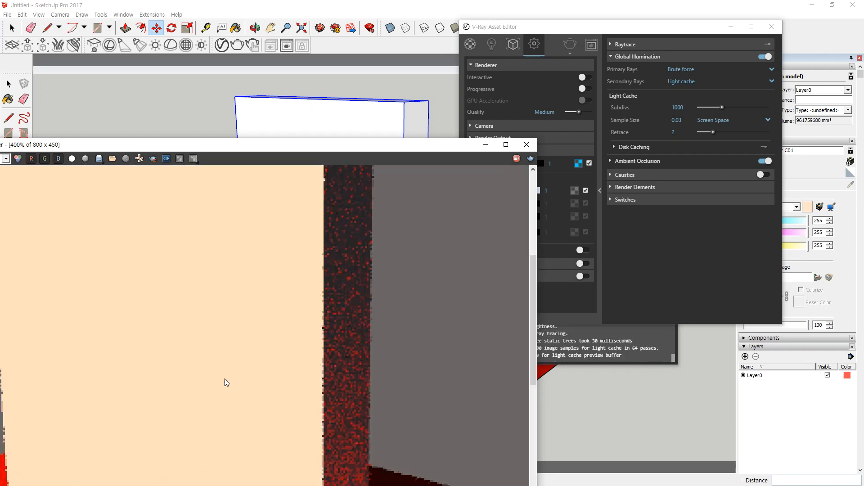
{"action": "scroll", "coordinate": [225, 379], "scroll_direction": "down", "scroll_amount": 2}
{"action": "scroll", "coordinate": [239, 382], "scroll_direction": "up", "scroll_amount": 1}
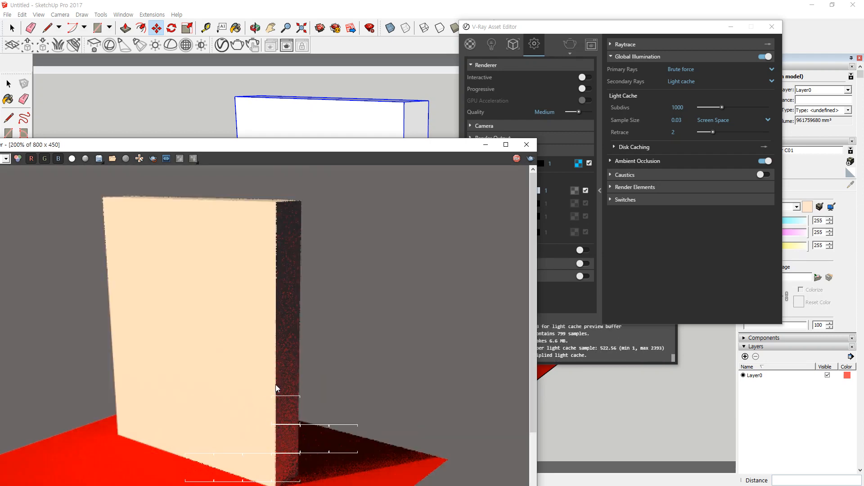
{"action": "scroll", "coordinate": [279, 382], "scroll_direction": "down", "scroll_amount": 1}
{"action": "scroll", "coordinate": [261, 385], "scroll_direction": "up", "scroll_amount": 1}
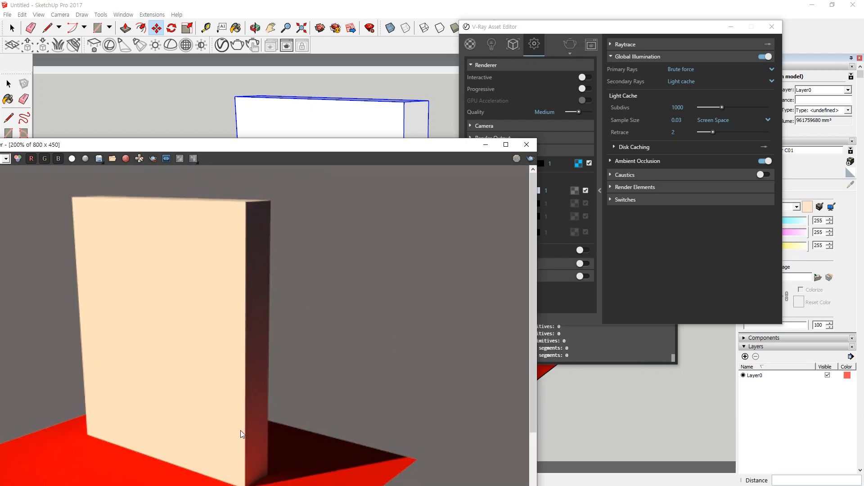
{"action": "scroll", "coordinate": [240, 431], "scroll_direction": "up", "scroll_amount": 2}
{"action": "mouse_move", "coordinate": [257, 420]}
{"action": "left_mouse_down"}
{"action": "mouse_move", "coordinate": [181, 383]}
{"action": "mouse_move", "coordinate": [320, 274]}
{"action": "mouse_move", "coordinate": [286, 409]}
{"action": "mouse_move", "coordinate": [245, 413]}
{"action": "left_mouse_up"}
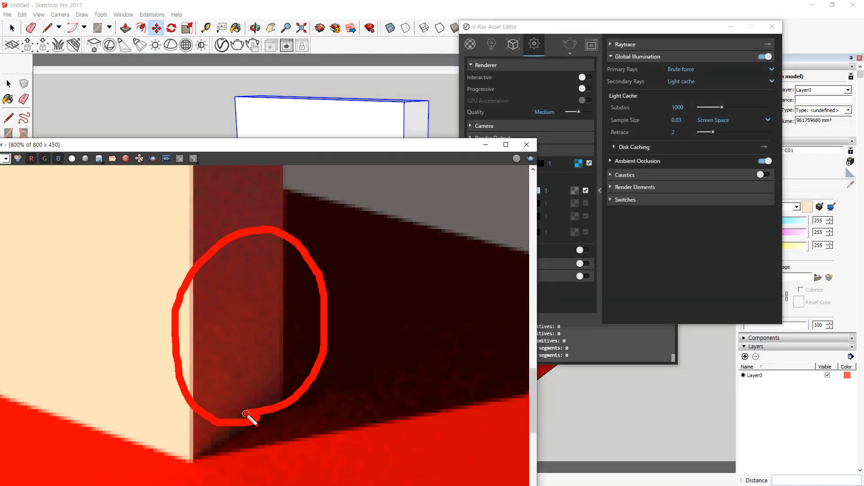
{"action": "key", "text": "Escape"}
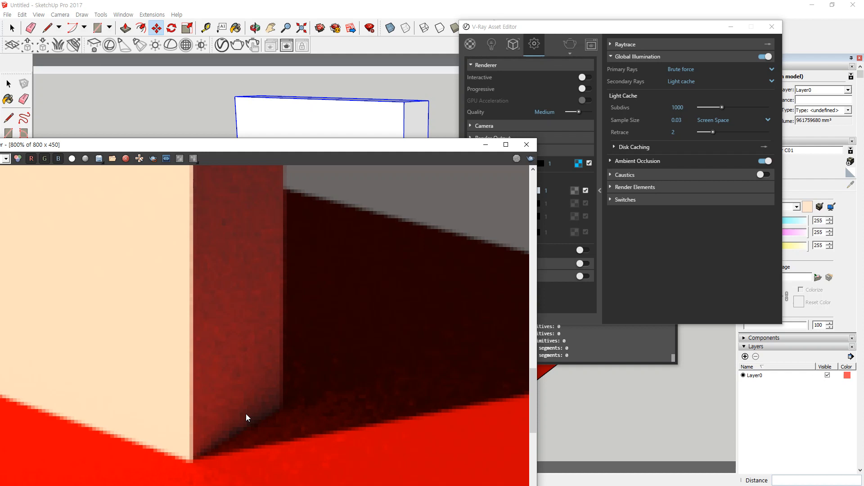
Show the scene's V-Ray materials and review the Color A05 material used on the red plane
{"action": "left_click", "coordinate": [567, 29]}
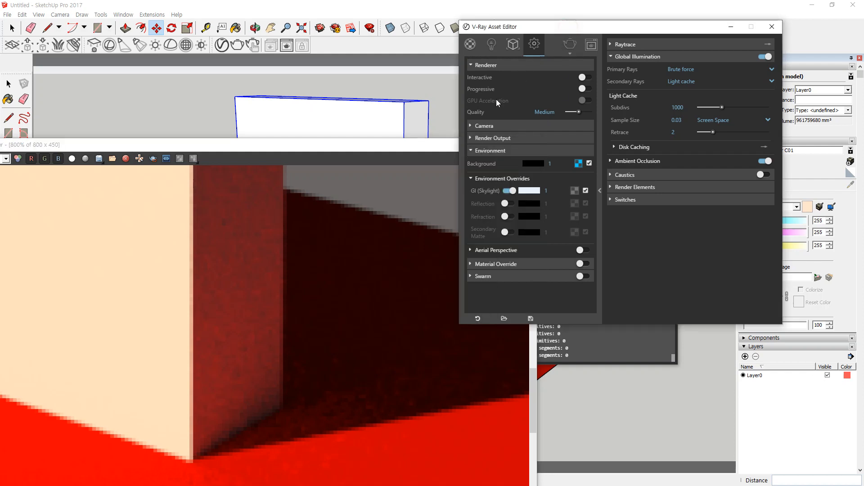
{"action": "left_click", "coordinate": [471, 44]}
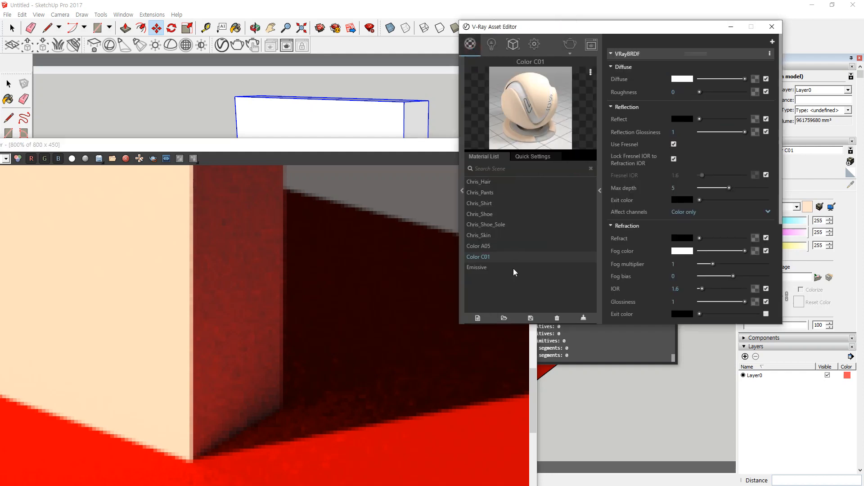
{"action": "left_click", "coordinate": [477, 246]}
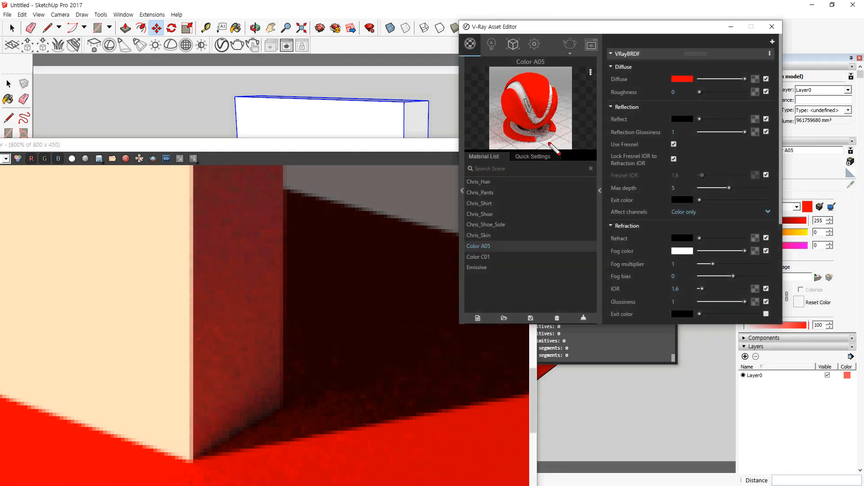
{"action": "mouse_move", "coordinate": [549, 144]}
{"action": "left_mouse_down"}
{"action": "mouse_move", "coordinate": [499, 80]}
{"action": "mouse_move", "coordinate": [543, 149]}
{"action": "left_mouse_up"}
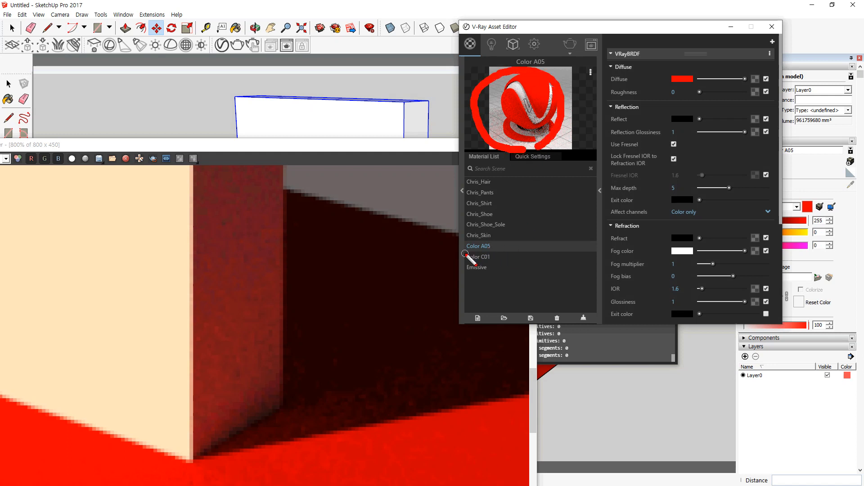
{"action": "left_click_drag", "start_coordinate": [465, 254], "coordinate": [515, 255]}
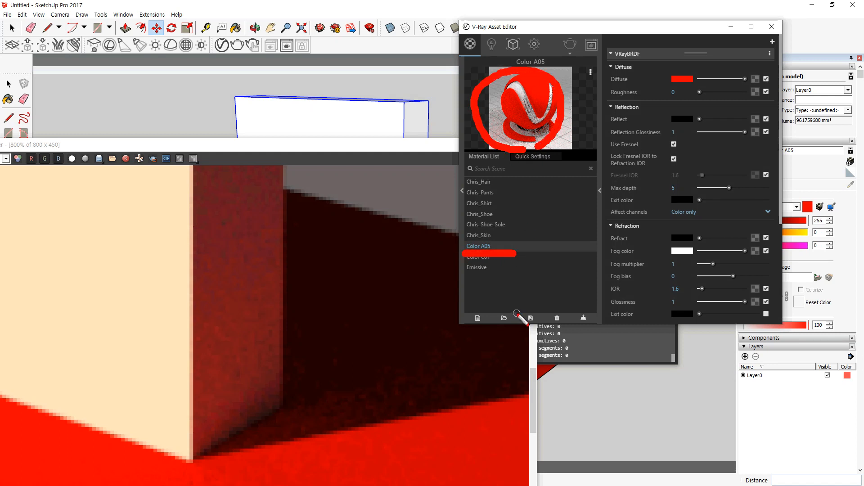
{"action": "key", "text": "Escape"}
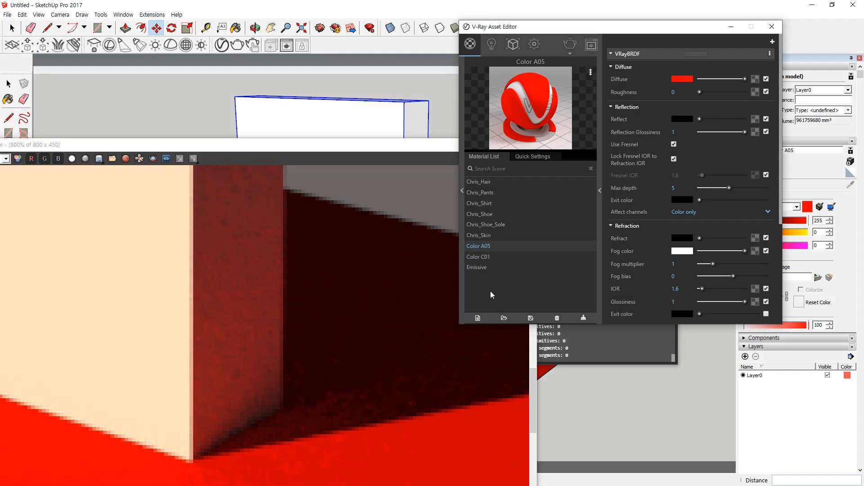
Create an Override material with Color A05 as its base material and Color C01 as its GI material
{"action": "left_click", "coordinate": [478, 318]}
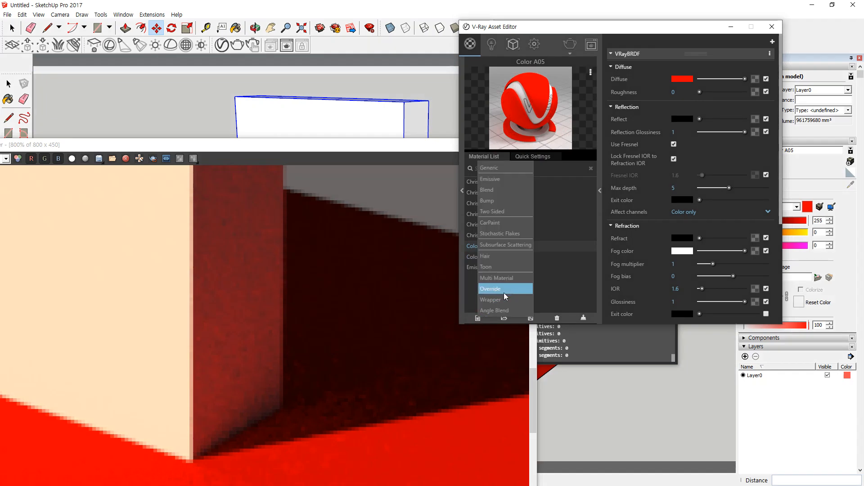
{"action": "key", "text": "super+plus"}
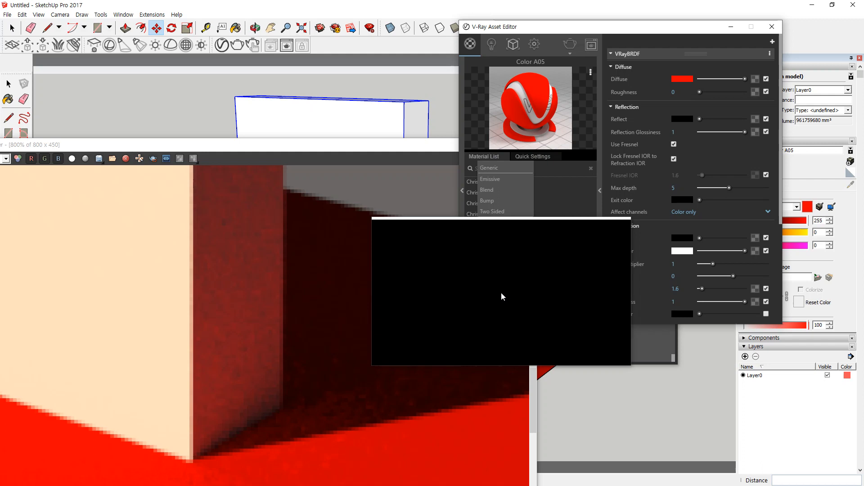
{"action": "left_click", "coordinate": [501, 292]}
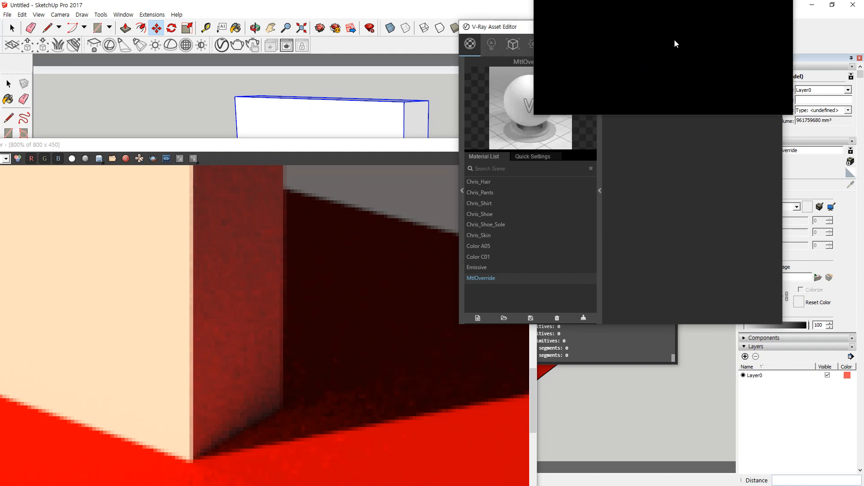
{"action": "left_click", "coordinate": [718, 45]}
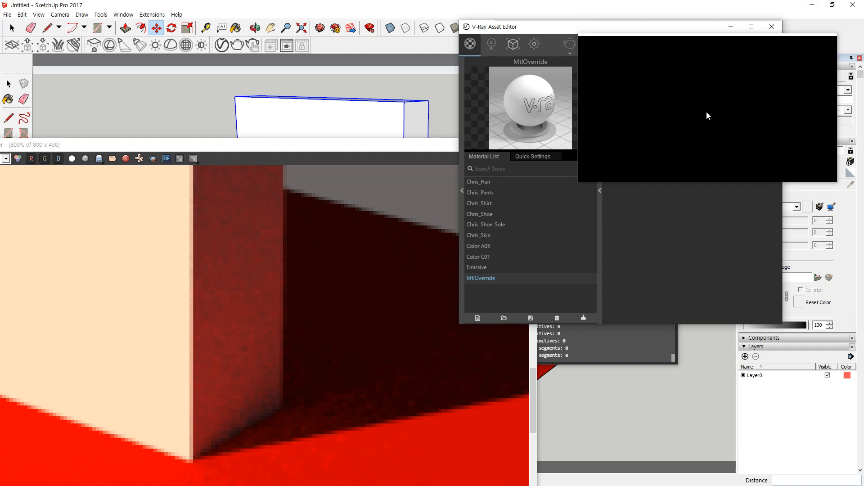
{"action": "left_click", "coordinate": [708, 127]}
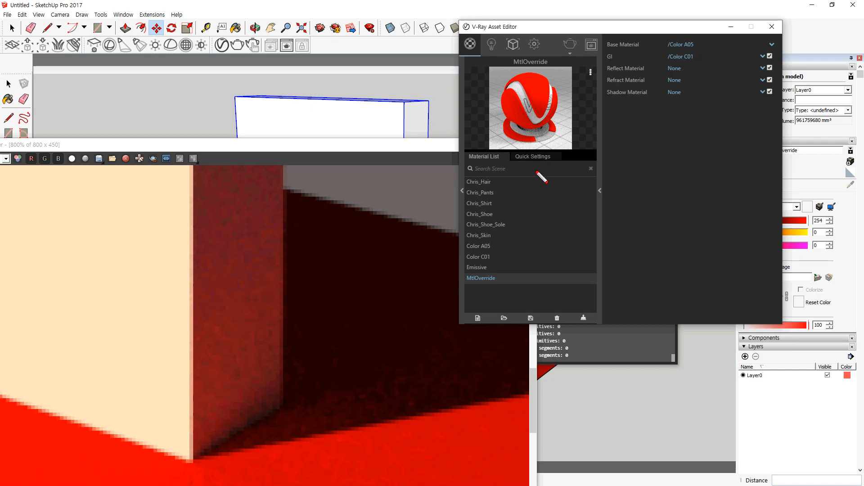
{"action": "mouse_move", "coordinate": [610, 44]}
{"action": "left_mouse_down"}
{"action": "mouse_move", "coordinate": [451, 225]}
{"action": "mouse_move", "coordinate": [401, 396]}
{"action": "mouse_move", "coordinate": [388, 411]}
{"action": "mouse_move", "coordinate": [428, 397]}
{"action": "left_mouse_up"}
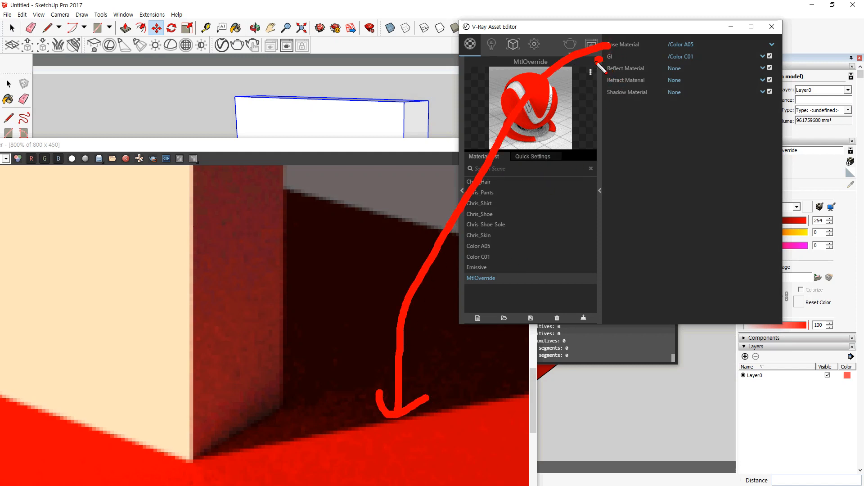
{"action": "mouse_move", "coordinate": [603, 57]}
{"action": "left_mouse_down"}
{"action": "mouse_move", "coordinate": [270, 205]}
{"action": "mouse_move", "coordinate": [178, 215]}
{"action": "mouse_move", "coordinate": [174, 234]}
{"action": "left_mouse_up"}
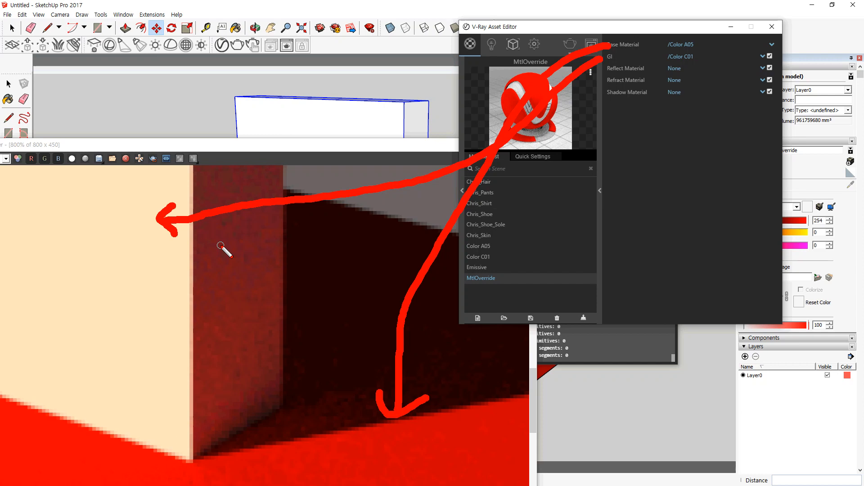
{"action": "key", "text": "Escape"}
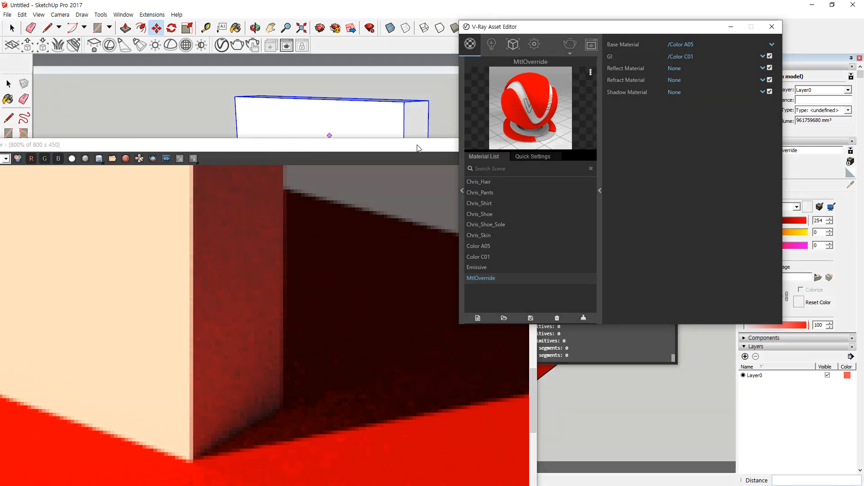
Open the red plane's group, select its face and apply the MtlOverride material to it, then leave the group
{"action": "left_click_drag", "start_coordinate": [398, 150], "coordinate": [131, 240]}
{"action": "left_click", "coordinate": [260, 234]}
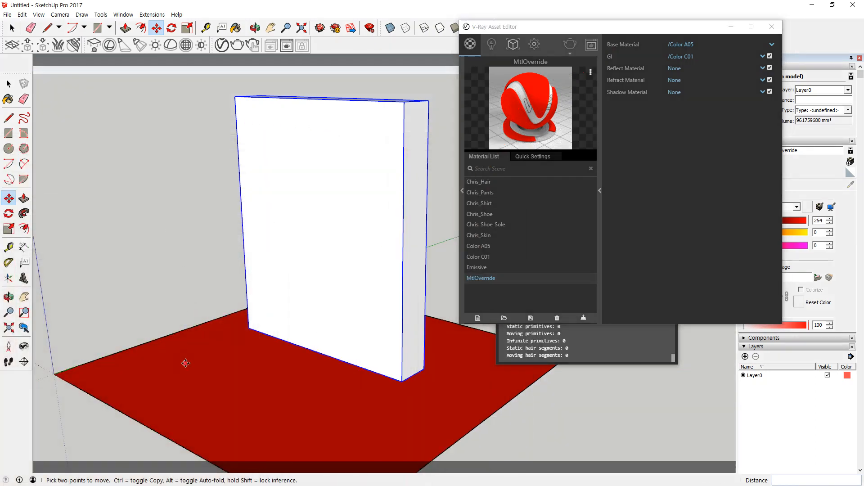
{"action": "left_click", "coordinate": [185, 361]}
{"action": "key", "text": "Escape"}
{"action": "key", "text": "space"}
{"action": "double_click", "coordinate": [228, 376]}
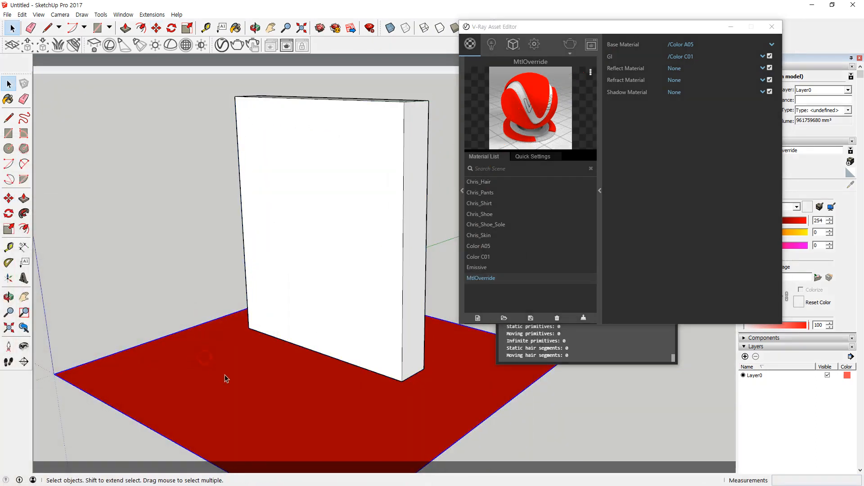
{"action": "key", "text": "ctrl+alt+d"}
{"action": "left_click_drag", "start_coordinate": [266, 415], "coordinate": [254, 412]}
{"action": "key", "text": "Escape"}
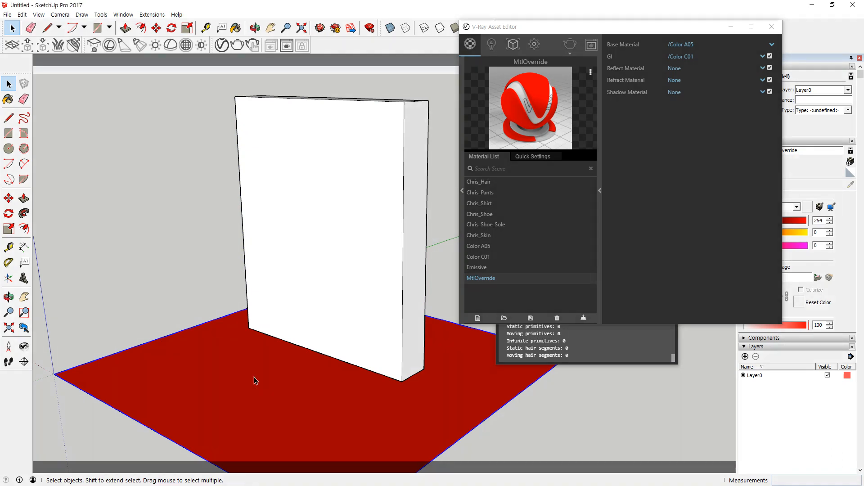
{"action": "left_click", "coordinate": [254, 377]}
{"action": "double_click", "coordinate": [254, 378]}
{"action": "double_click", "coordinate": [251, 379]}
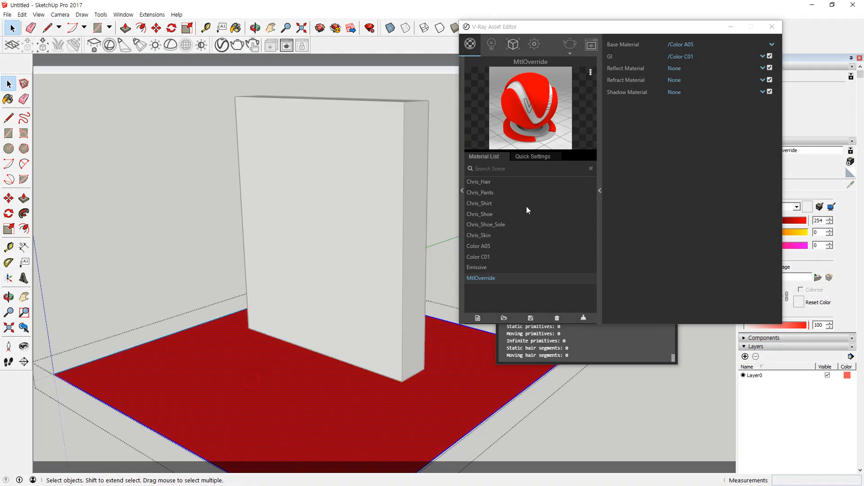
{"action": "right_click", "coordinate": [485, 279]}
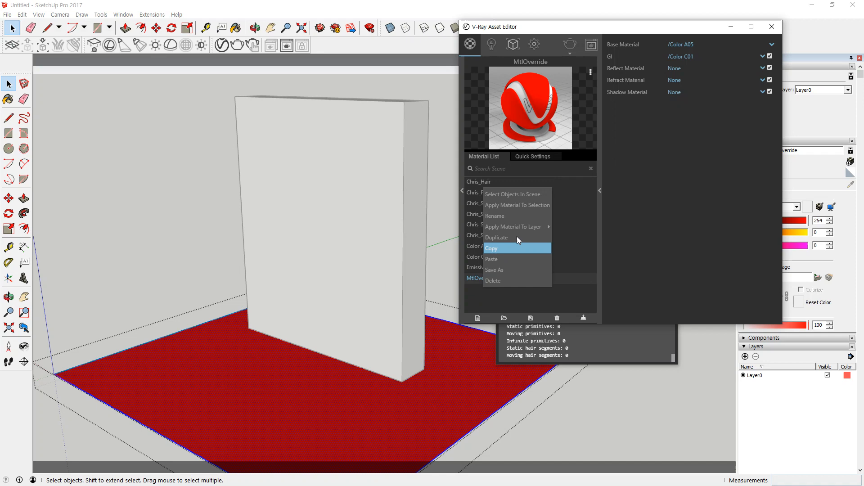
{"action": "left_click", "coordinate": [525, 207]}
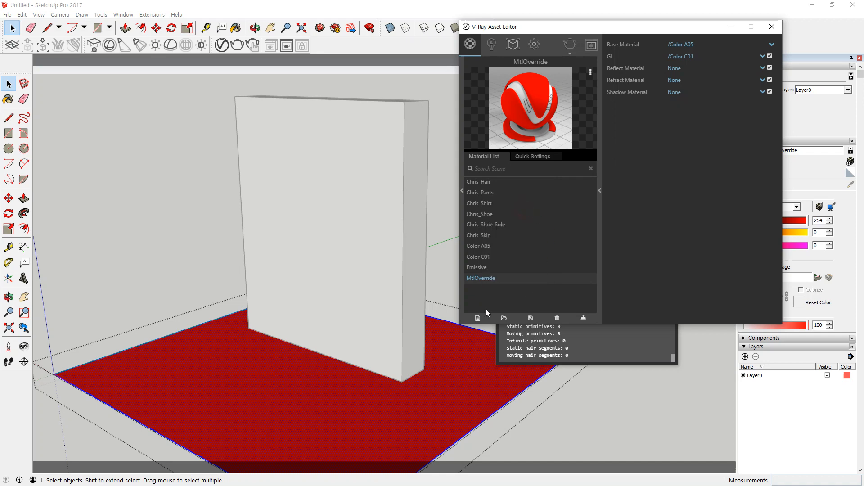
{"action": "left_click", "coordinate": [167, 247]}
Render the scene with the override material and examine the slab's shaded side near the red plane, then close the frame buffer
{"action": "left_click", "coordinate": [234, 46]}
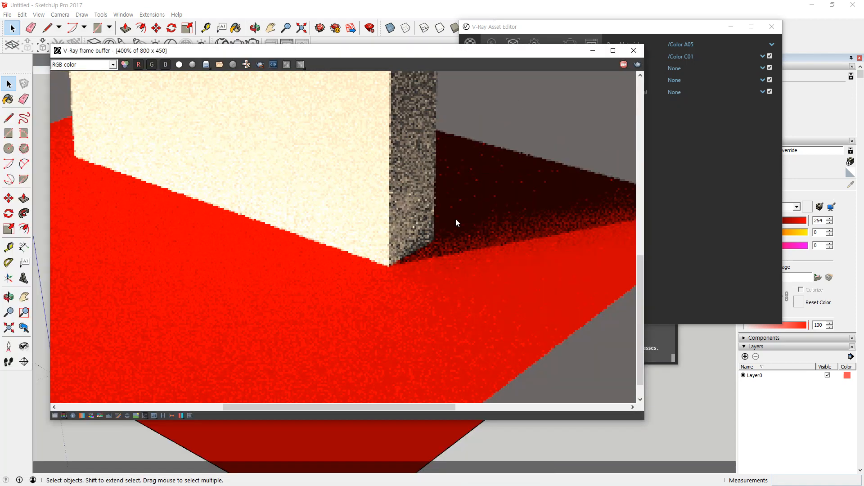
{"action": "mouse_move", "coordinate": [421, 262]}
{"action": "left_mouse_down"}
{"action": "mouse_move", "coordinate": [358, 243]}
{"action": "mouse_move", "coordinate": [411, 97]}
{"action": "mouse_move", "coordinate": [479, 216]}
{"action": "mouse_move", "coordinate": [396, 262]}
{"action": "mouse_move", "coordinate": [463, 96]}
{"action": "mouse_move", "coordinate": [425, 248]}
{"action": "left_mouse_up"}
{"action": "key", "text": "Escape"}
{"action": "key", "text": "Escape"}
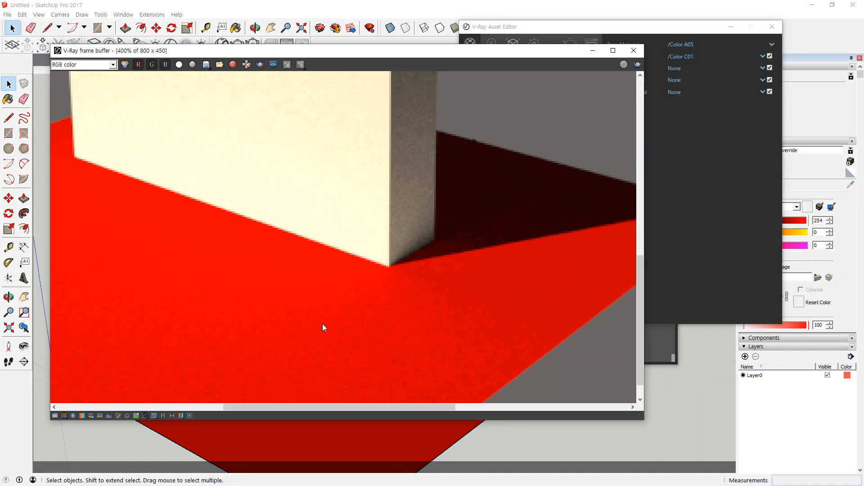
{"action": "left_click", "coordinate": [634, 50]}
Move the slab about 985 mm back across the red plane along the green axis, using its lower front corner as base point
{"action": "mouse_move", "coordinate": [428, 189]}
{"action": "middle_mouse_down"}
{"action": "mouse_move", "coordinate": [357, 230]}
{"action": "mouse_move", "coordinate": [257, 226]}
{"action": "mouse_move", "coordinate": [278, 232]}
{"action": "mouse_move", "coordinate": [336, 294]}
{"action": "middle_mouse_up"}
{"action": "left_click", "coordinate": [336, 293]}
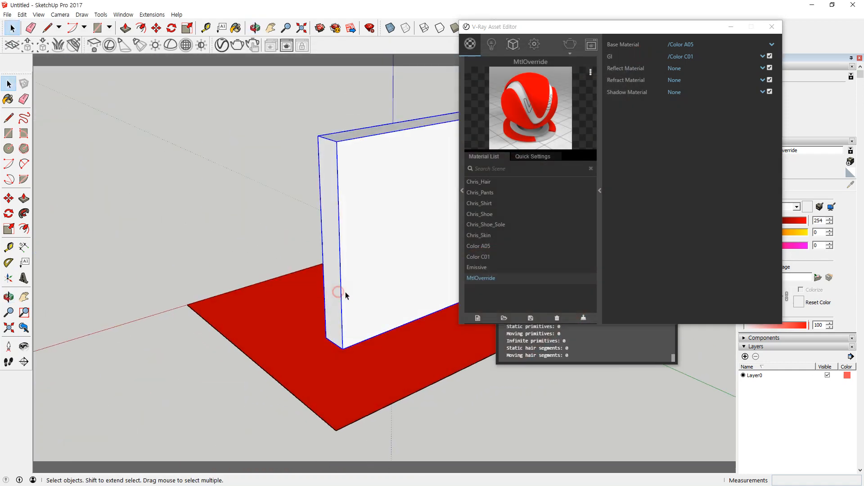
{"action": "key", "text": "m"}
{"action": "left_click", "coordinate": [342, 347]}
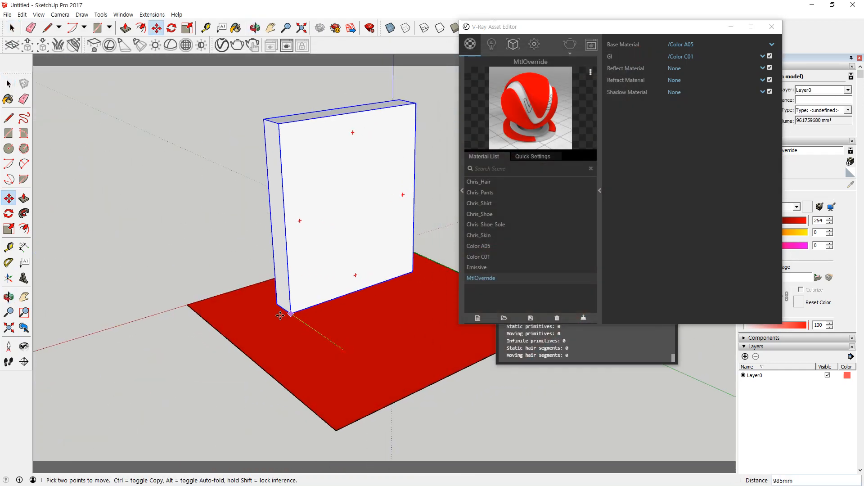
{"action": "left_click", "coordinate": [285, 312]}
{"action": "scroll", "coordinate": [353, 225], "scroll_direction": "up", "scroll_amount": 3}
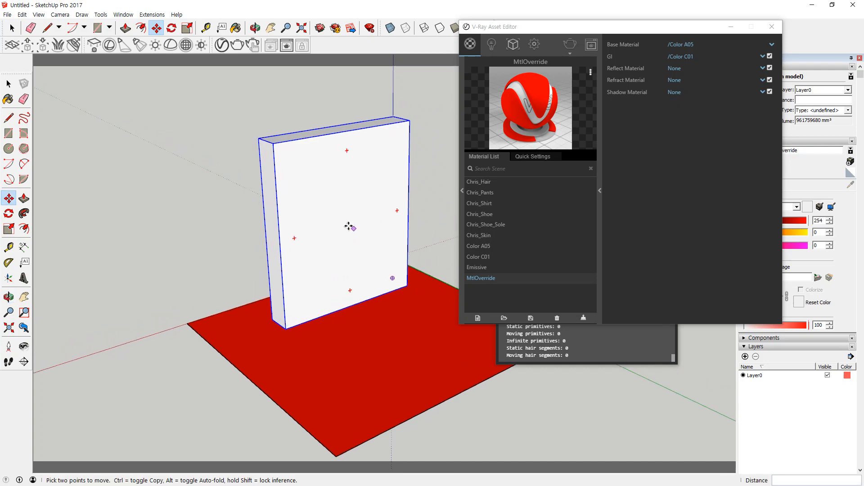
Render the slab from its shaded side and view the result beside the V-Ray Global Illumination settings
{"action": "left_click", "coordinate": [238, 45]}
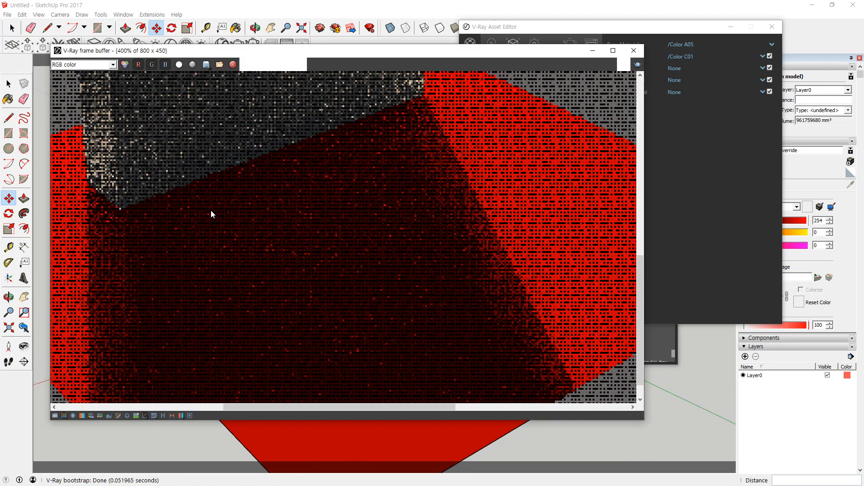
{"action": "scroll", "coordinate": [225, 205], "scroll_direction": "down", "scroll_amount": 1}
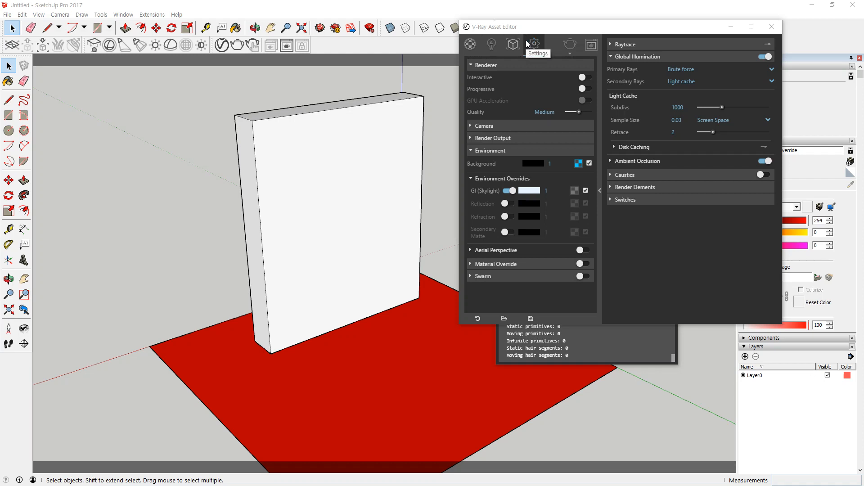
{"action": "key", "text": "super+plus"}
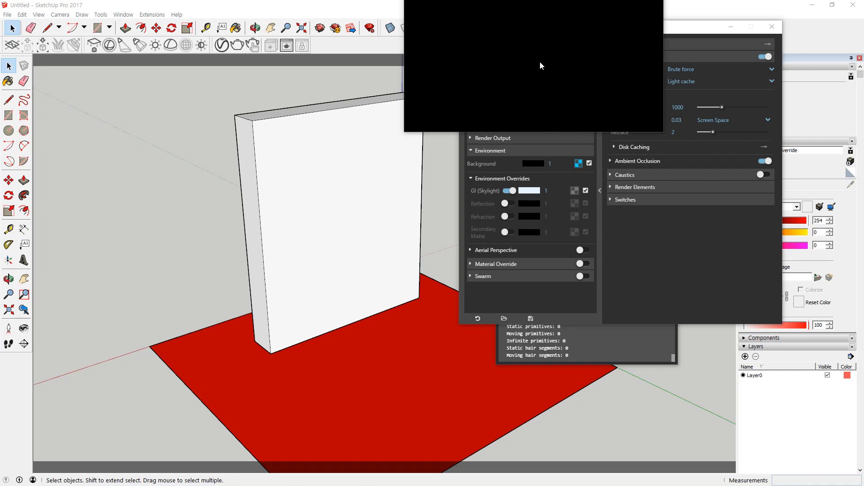
{"action": "left_click", "coordinate": [596, 47]}
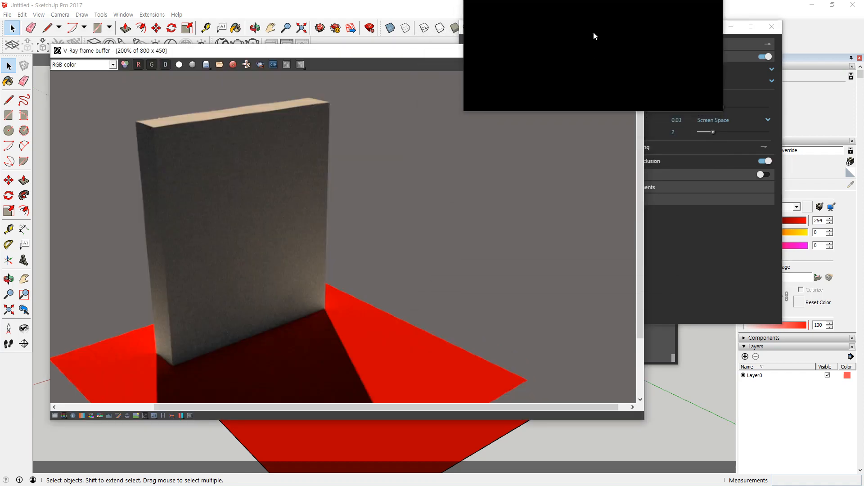
{"action": "left_click", "coordinate": [594, 27]}
{"action": "left_click_drag", "start_coordinate": [604, 26], "coordinate": [646, 27]}
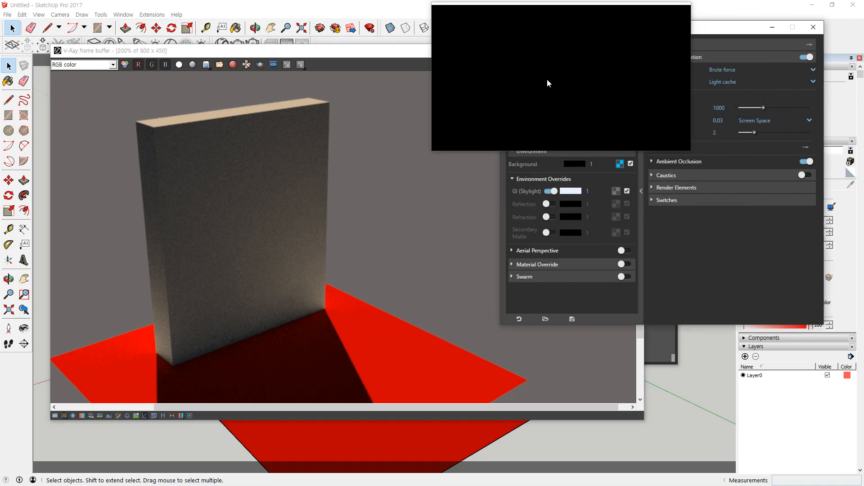
Enable Interactive rendering and render the slab, then shrink the frame buffer to about 100% and place it beside the model
{"action": "left_click", "coordinate": [627, 78]}
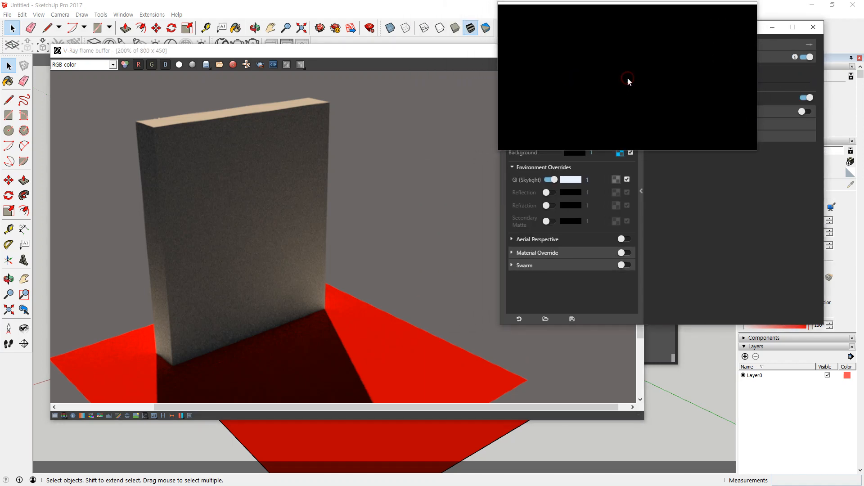
{"action": "left_click", "coordinate": [608, 48]}
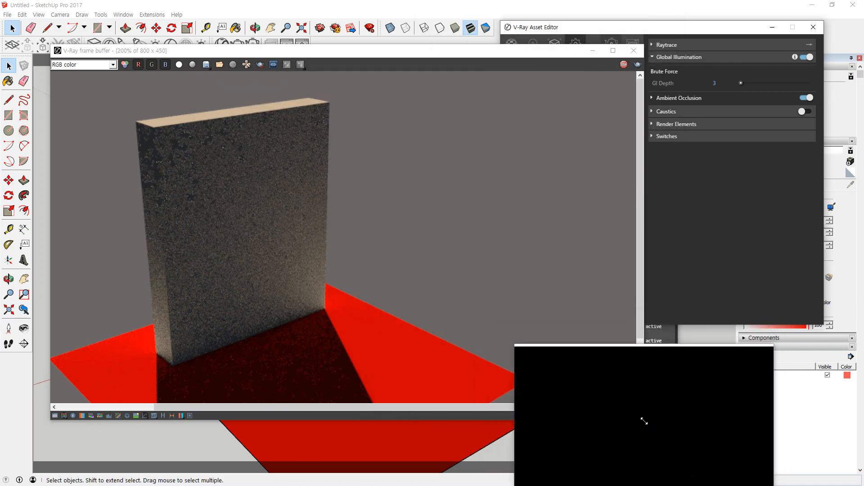
{"action": "left_click_drag", "start_coordinate": [643, 420], "coordinate": [400, 313]}
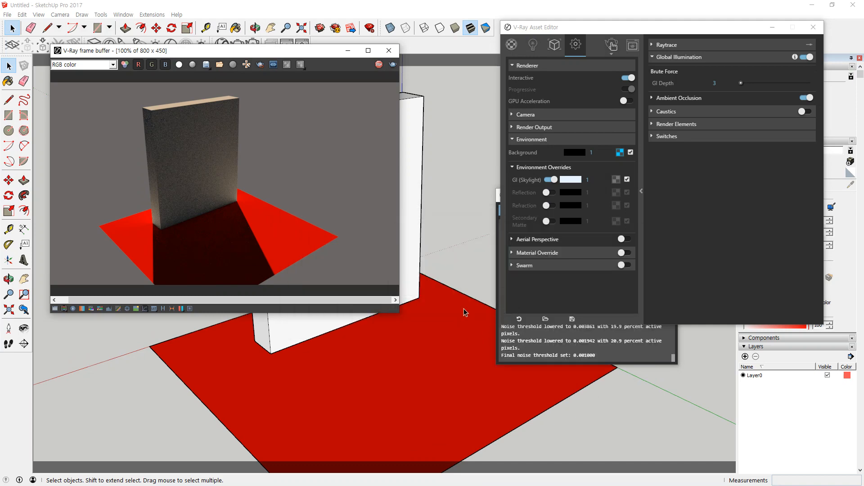
{"action": "left_click_drag", "start_coordinate": [249, 52], "coordinate": [653, 94]}
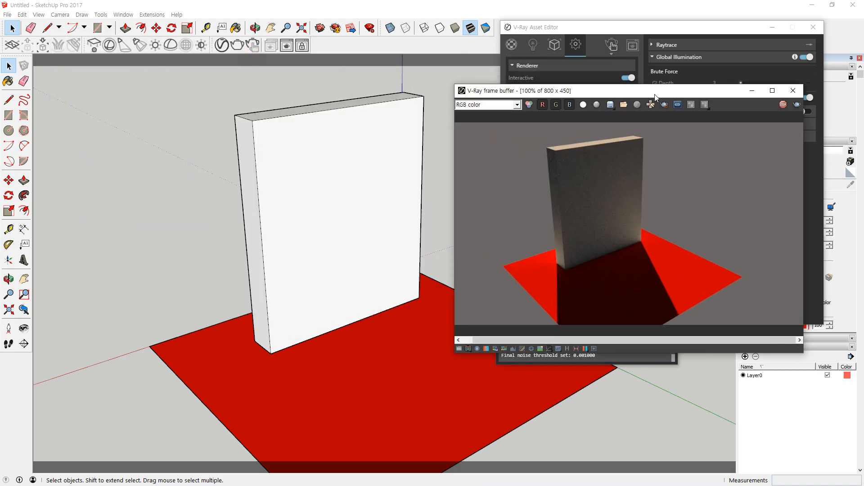
Orbit the model slightly in several directions to watch the interactive render follow the viewport camera
{"action": "middle_click_drag", "start_coordinate": [334, 228], "coordinate": [285, 282]}
{"action": "mouse_move", "coordinate": [364, 288]}
{"action": "middle_mouse_down"}
{"action": "mouse_move", "coordinate": [183, 282]}
{"action": "mouse_move", "coordinate": [353, 303]}
{"action": "middle_mouse_up"}
{"action": "mouse_move", "coordinate": [247, 299]}
{"action": "middle_mouse_down"}
{"action": "mouse_move", "coordinate": [386, 293]}
{"action": "mouse_move", "coordinate": [237, 305]}
{"action": "mouse_move", "coordinate": [314, 303]}
{"action": "middle_mouse_up"}
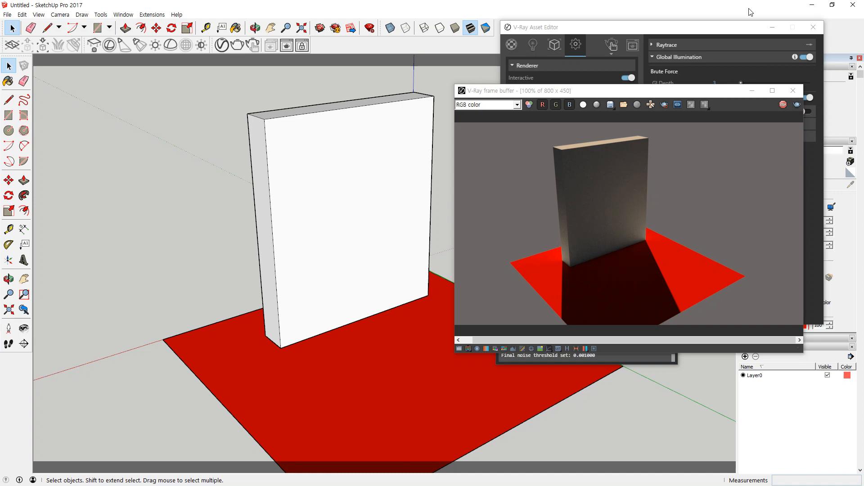
Disable Interactive, render the slab in Progressive mode, and move the frame buffer so the Renderer settings remain in view
{"action": "left_click", "coordinate": [672, 29]}
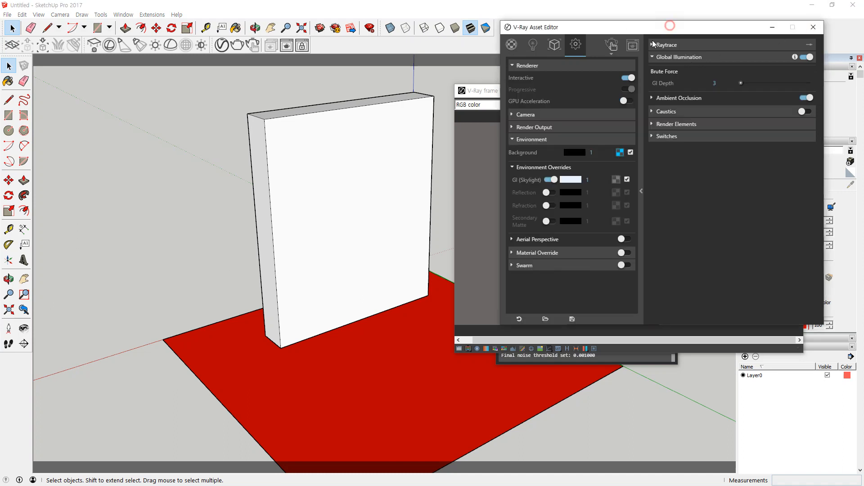
{"action": "left_click", "coordinate": [628, 77]}
{"action": "left_click", "coordinate": [611, 45]}
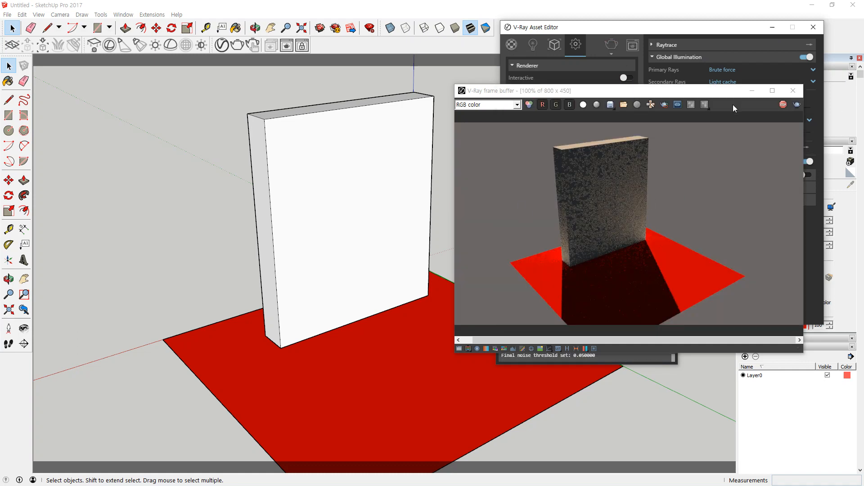
{"action": "left_click_drag", "start_coordinate": [717, 94], "coordinate": [722, 142]}
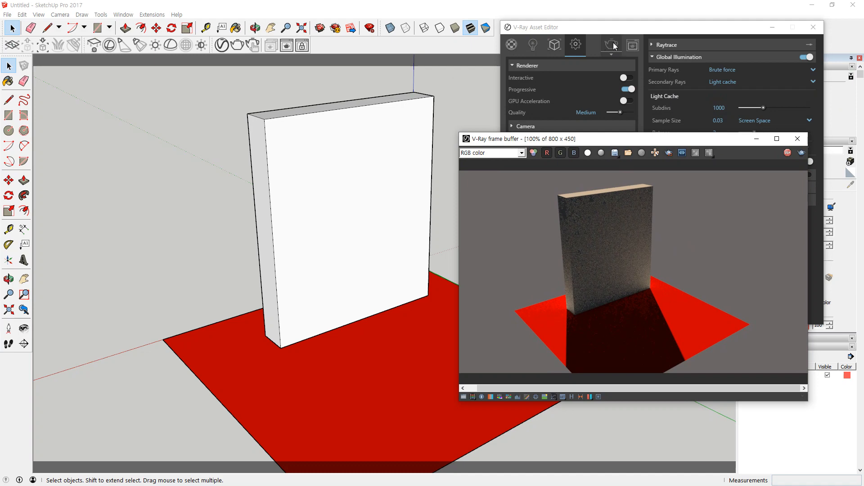
Switch Interactive rendering on and back off while examining the Renderer settings under magnification
{"action": "left_click", "coordinate": [624, 78]}
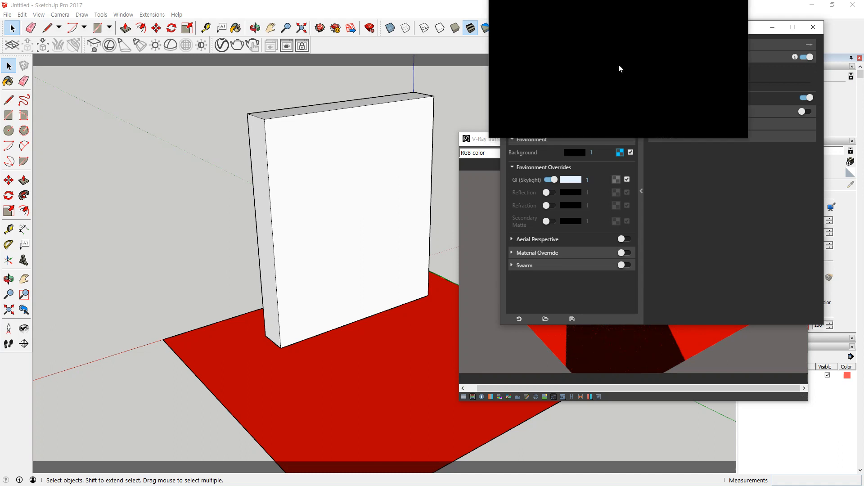
{"action": "mouse_move", "coordinate": [624, 81]}
{"action": "left_mouse_down"}
{"action": "mouse_move", "coordinate": [619, 69]}
{"action": "mouse_move", "coordinate": [625, 83]}
{"action": "mouse_move", "coordinate": [640, 79]}
{"action": "mouse_move", "coordinate": [621, 55]}
{"action": "mouse_move", "coordinate": [626, 84]}
{"action": "mouse_move", "coordinate": [610, 54]}
{"action": "mouse_move", "coordinate": [627, 81]}
{"action": "mouse_move", "coordinate": [621, 36]}
{"action": "mouse_move", "coordinate": [593, 261]}
{"action": "mouse_move", "coordinate": [600, 224]}
{"action": "mouse_move", "coordinate": [591, 95]}
{"action": "mouse_move", "coordinate": [611, 86]}
{"action": "left_mouse_up"}
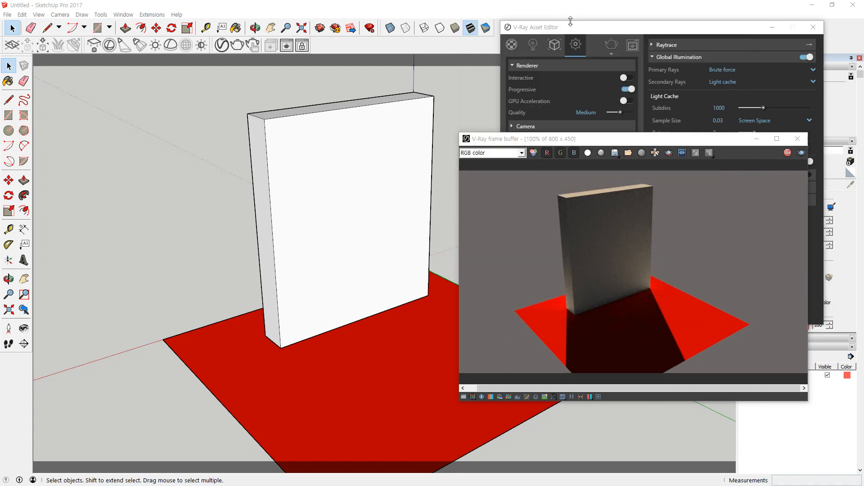
{"action": "left_click", "coordinate": [570, 22]}
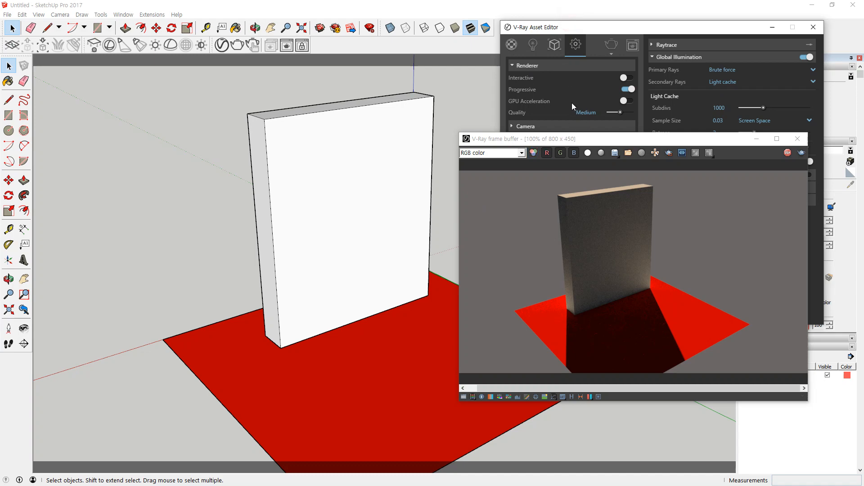
{"action": "mouse_move", "coordinate": [569, 92]}
{"action": "left_mouse_down"}
{"action": "mouse_move", "coordinate": [583, 92]}
{"action": "mouse_move", "coordinate": [558, 96]}
{"action": "left_mouse_up"}
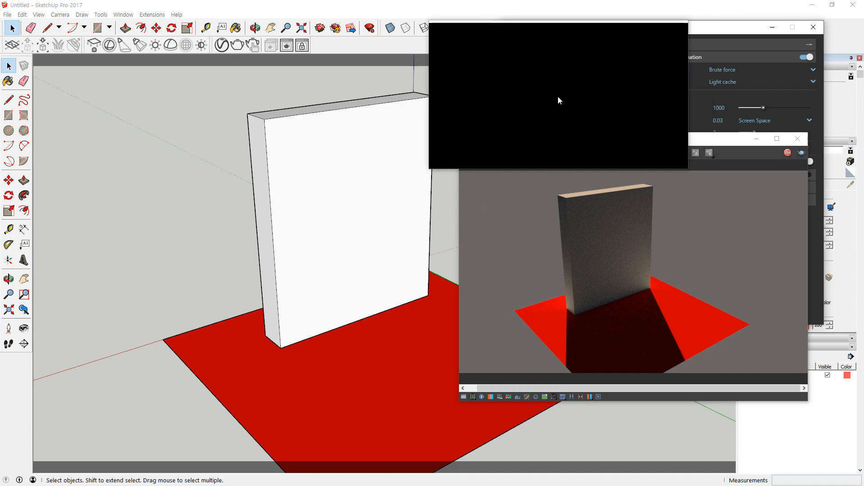
{"action": "key", "text": "super+Escape"}
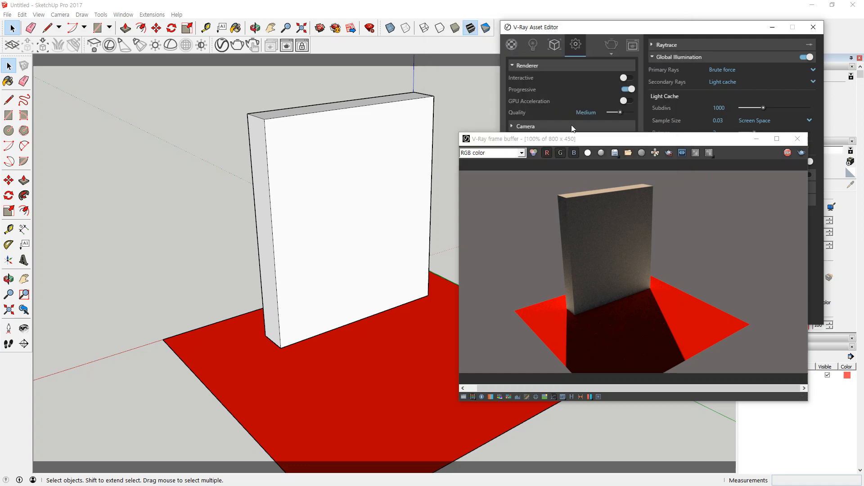
Render again in Progressive mode with the frame buffer moved over the model and the progress window placed next to it
{"action": "left_click", "coordinate": [784, 155]}
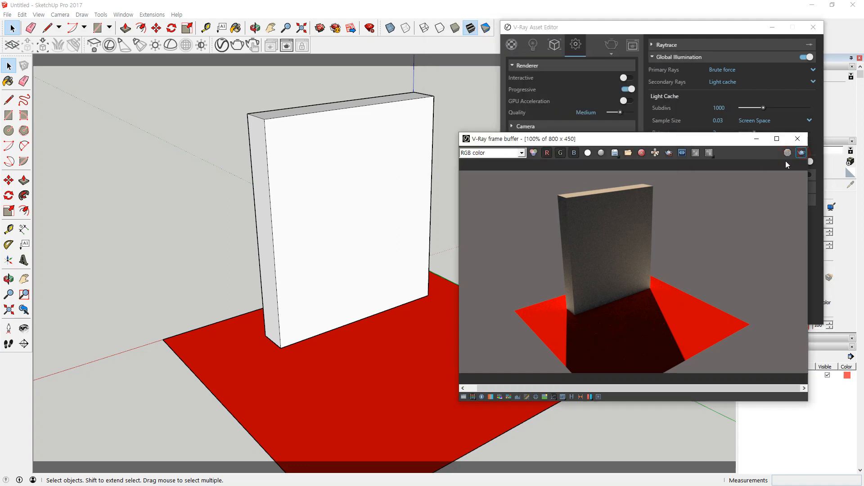
{"action": "left_click", "coordinate": [801, 153]}
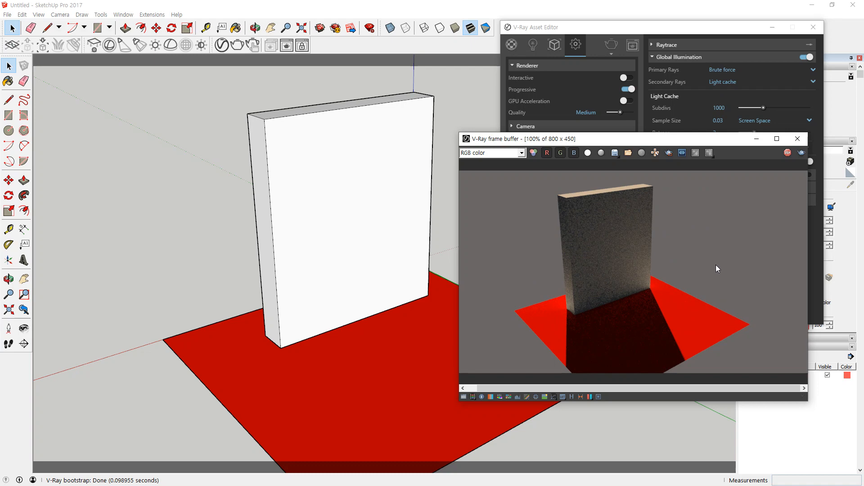
{"action": "left_click_drag", "start_coordinate": [679, 139], "coordinate": [316, 109]}
{"action": "left_click", "coordinate": [554, 335]}
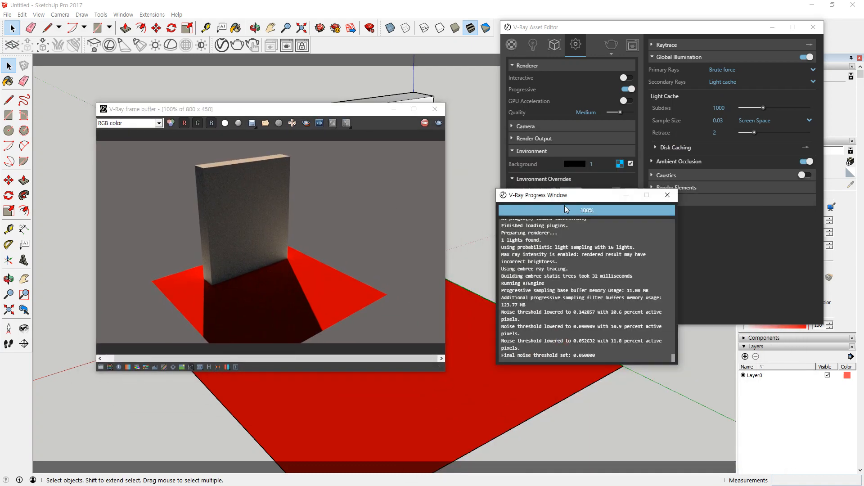
{"action": "left_click_drag", "start_coordinate": [555, 194], "coordinate": [515, 126]}
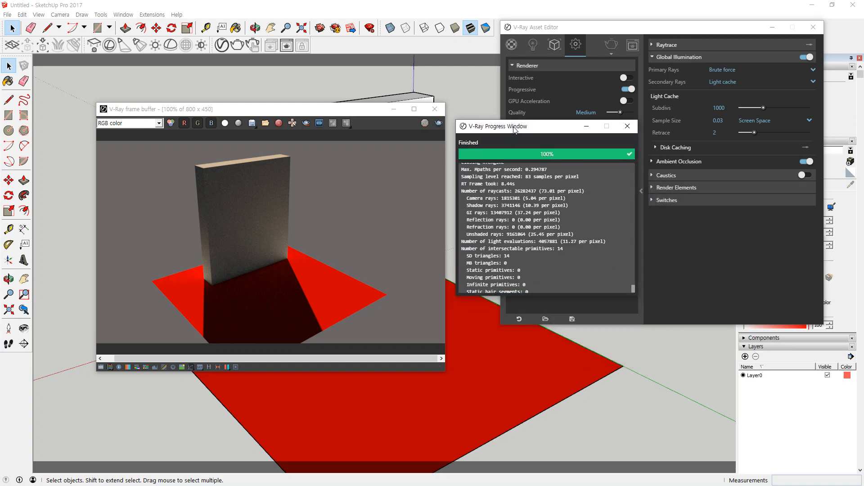
{"action": "left_click", "coordinate": [439, 123]}
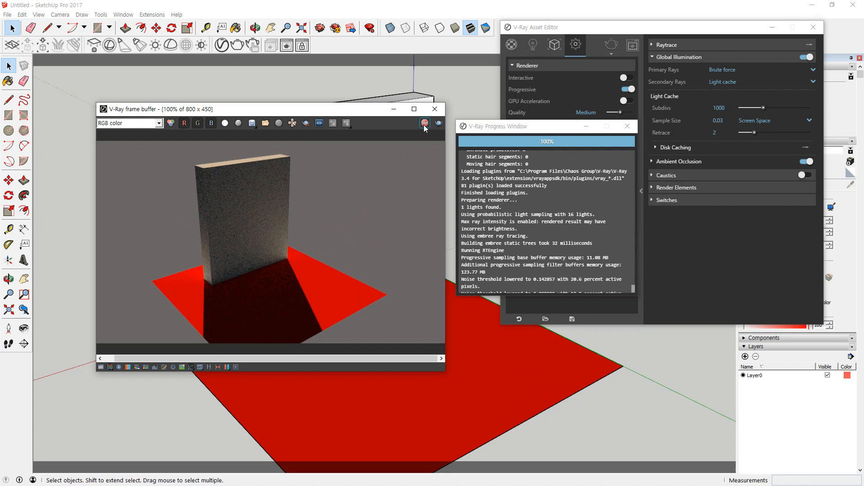
Turn Progressive off, render the slab, and move the progress window below the Renderer settings
{"action": "left_click", "coordinate": [630, 89]}
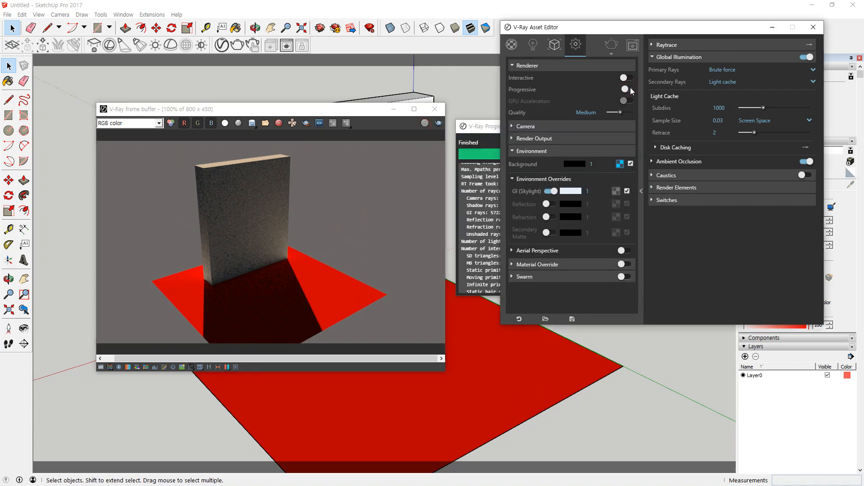
{"action": "left_click", "coordinate": [438, 126]}
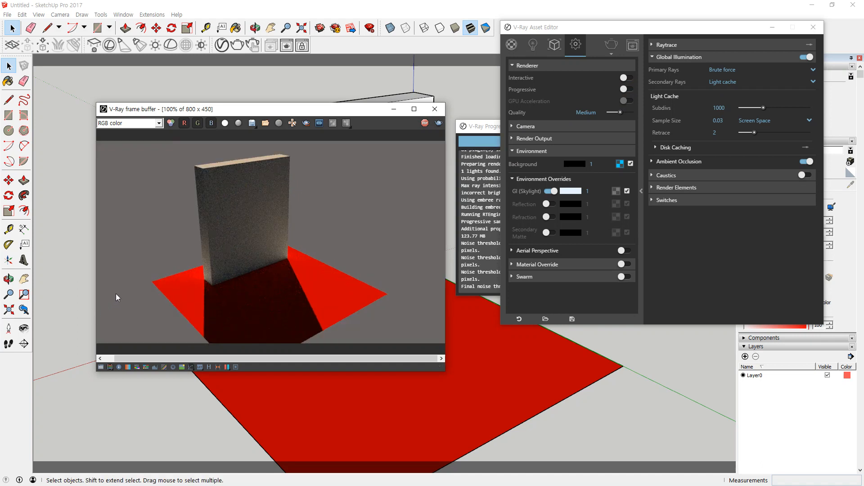
{"action": "left_click", "coordinate": [483, 197]}
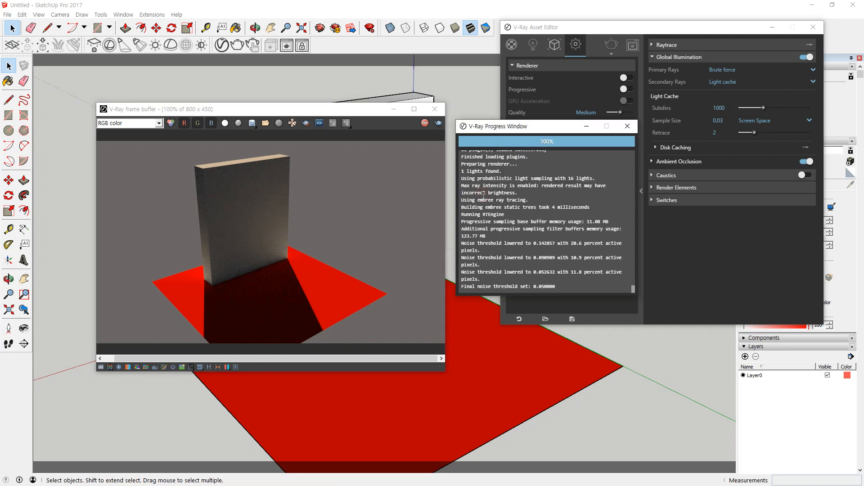
{"action": "left_click_drag", "start_coordinate": [528, 127], "coordinate": [545, 298]}
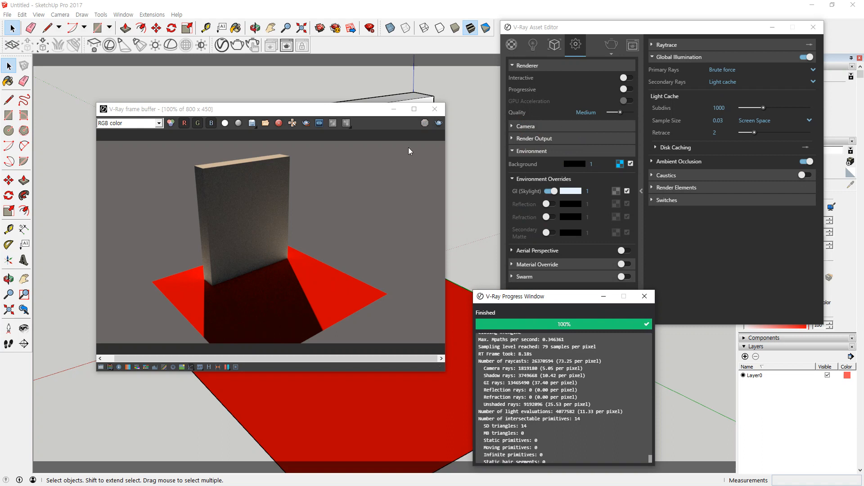
Stop a repeat render, close the frame buffer and progress window, and render the slab again with Progressive off
{"action": "left_click", "coordinate": [438, 123]}
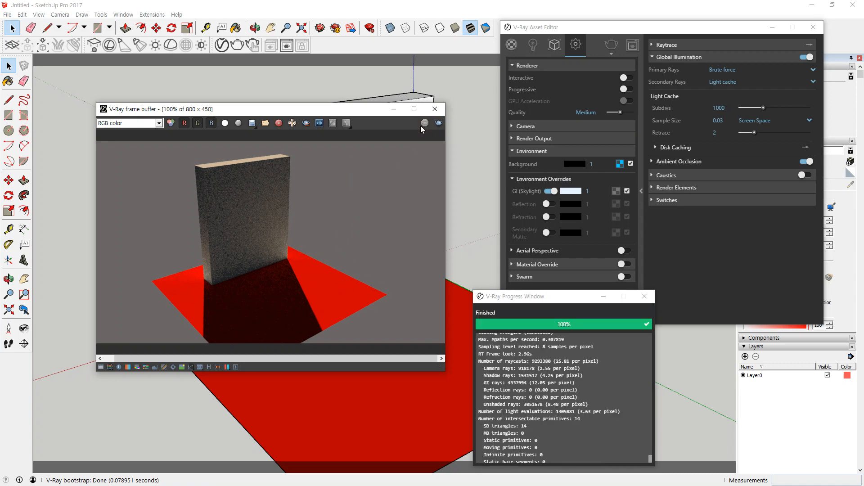
{"action": "left_click", "coordinate": [431, 113]}
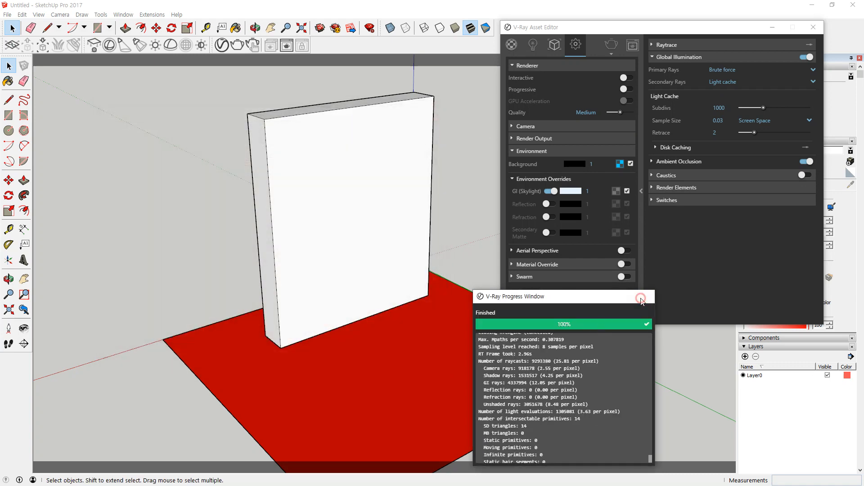
{"action": "left_click", "coordinate": [645, 297]}
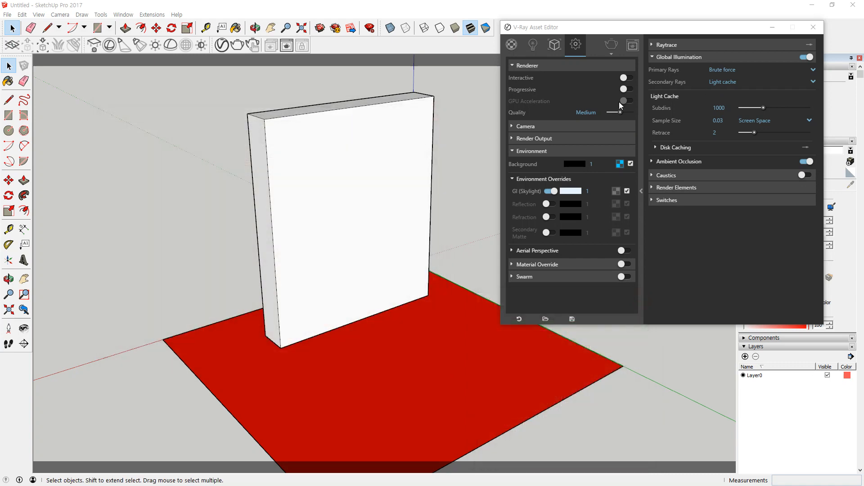
{"action": "left_click", "coordinate": [615, 46]}
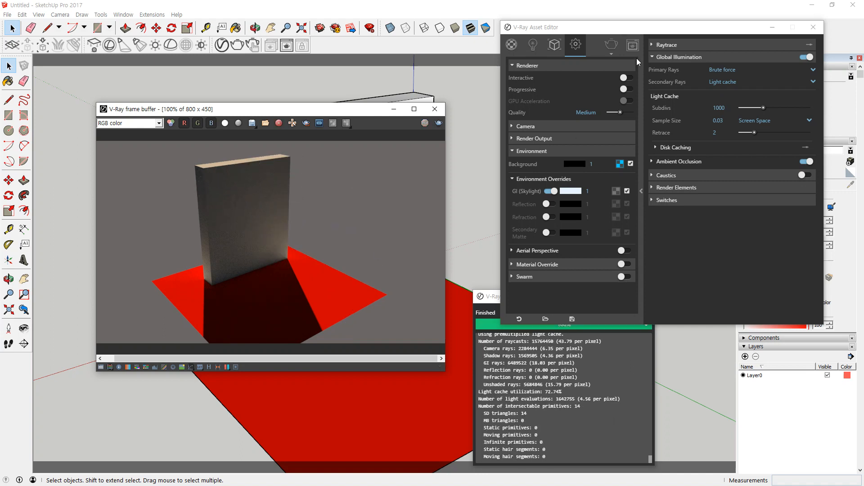
{"action": "left_click", "coordinate": [611, 43]}
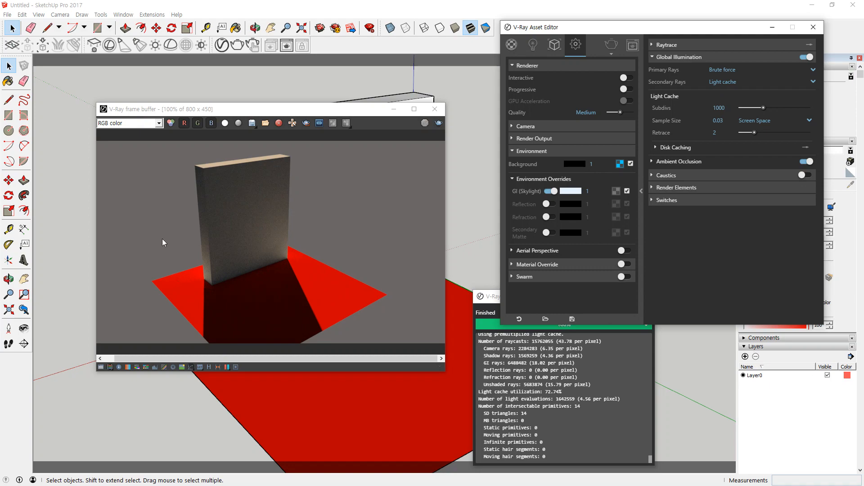
Render the slab once with Progressive on and once with Progressive off to compare the two modes
{"action": "left_click", "coordinate": [628, 89]}
{"action": "left_click", "coordinate": [439, 123]}
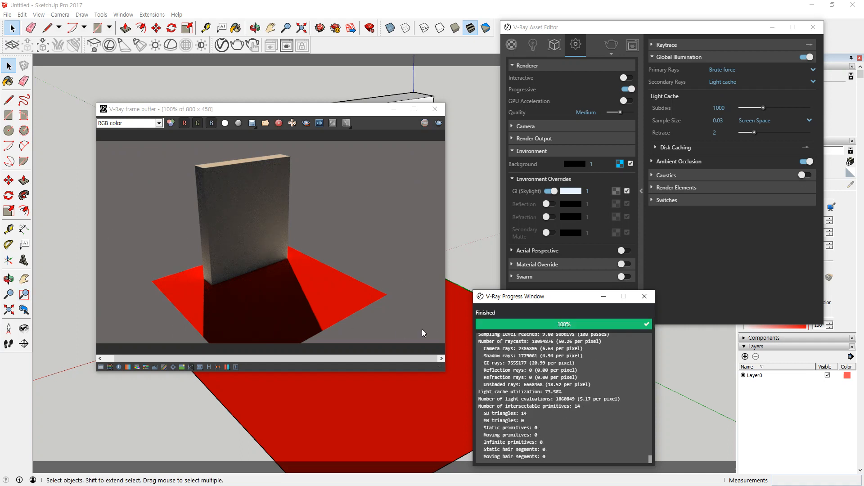
{"action": "left_click", "coordinate": [629, 90]}
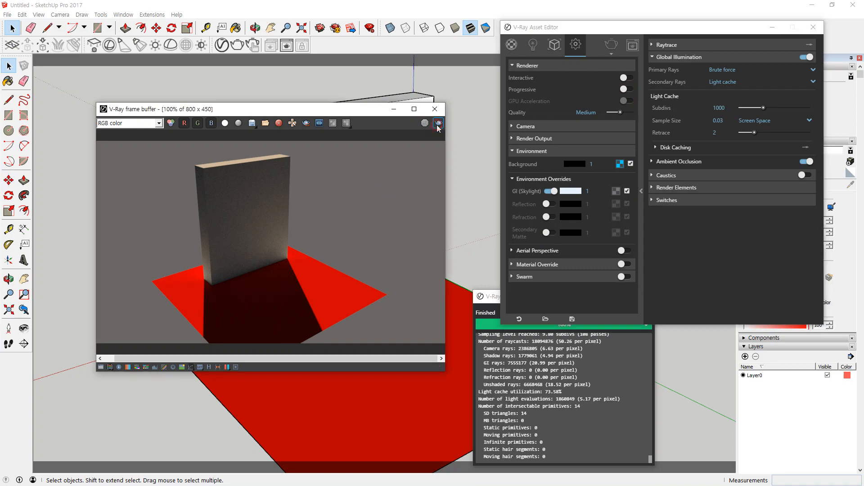
{"action": "left_click", "coordinate": [438, 124]}
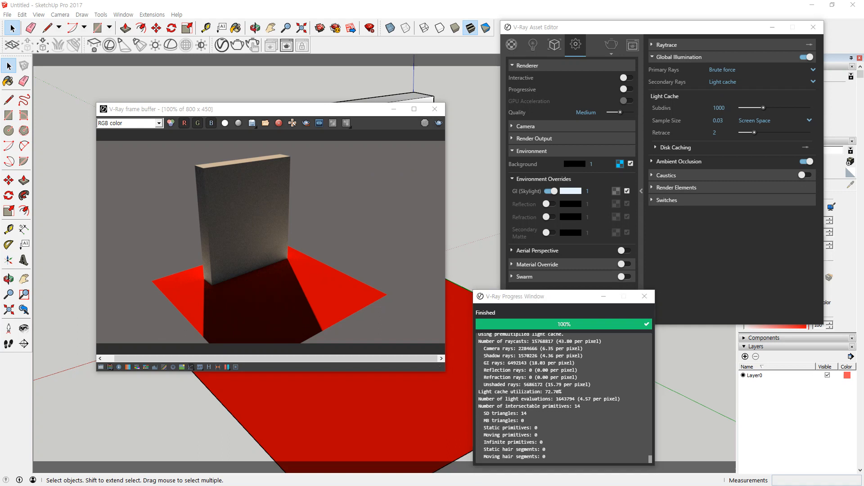
Render the slab with Progressive and GPU Acceleration both enabled, then turn both options off
{"action": "left_click", "coordinate": [626, 89]}
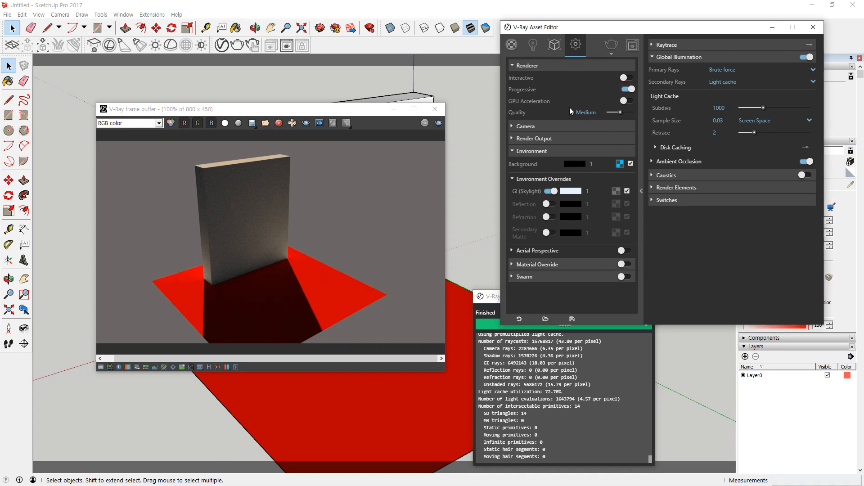
{"action": "key", "text": "super+plus"}
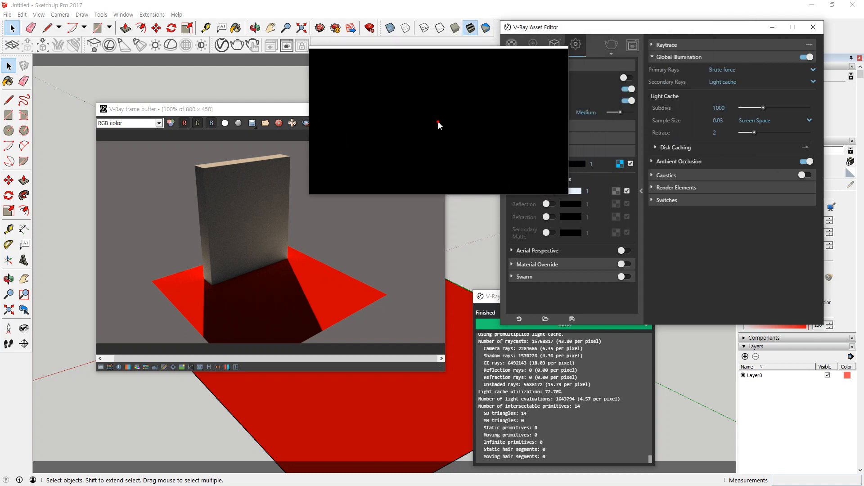
{"action": "left_click", "coordinate": [440, 125]}
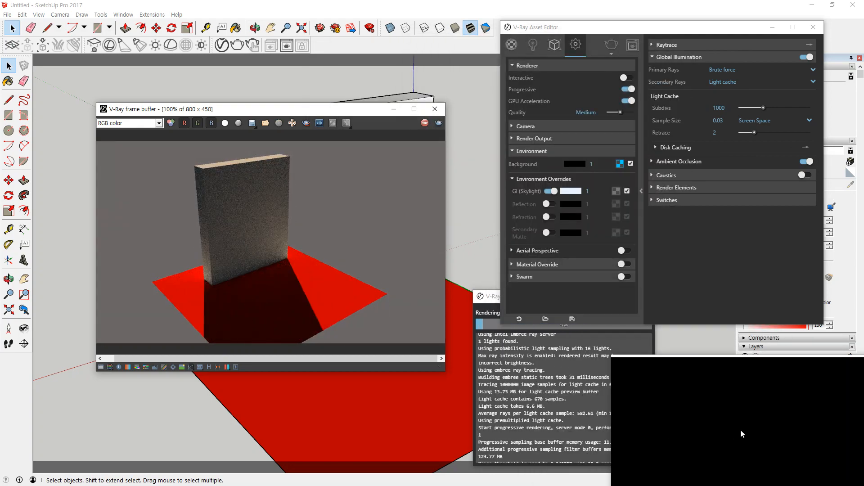
{"action": "key", "text": "super+Escape"}
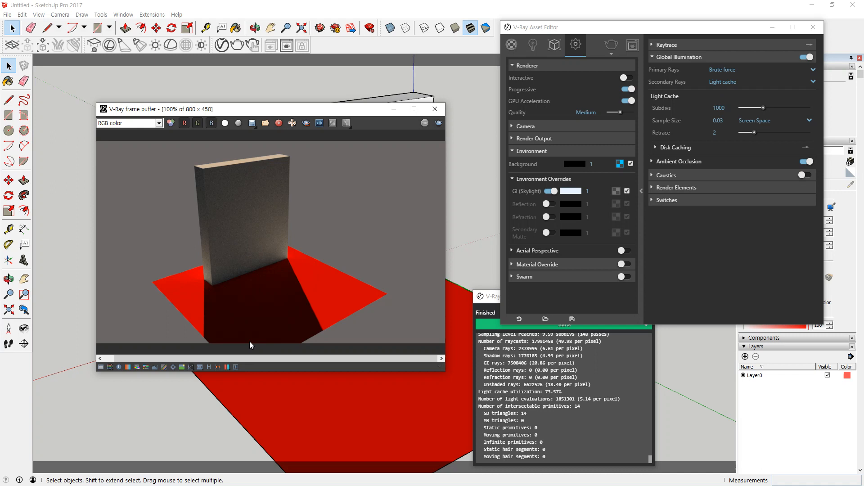
{"action": "left_click", "coordinate": [628, 92]}
{"action": "left_click", "coordinate": [628, 90]}
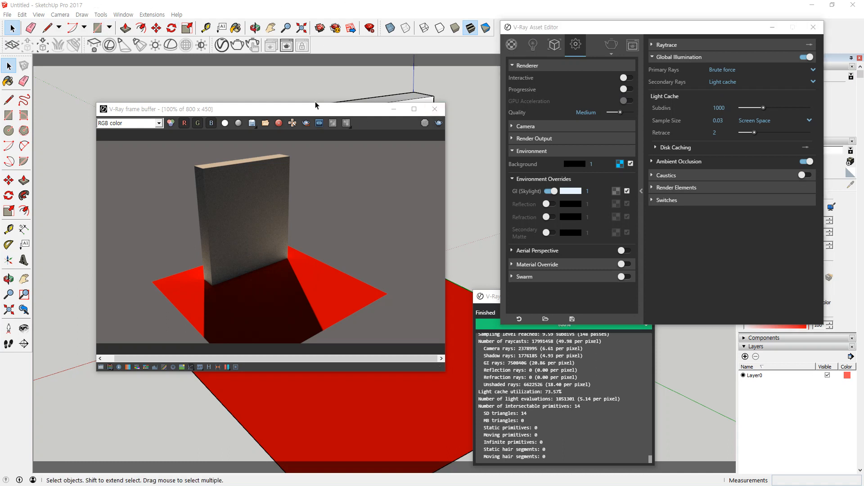
Step the Renderer Quality preset through Low, Draft and Medium, ending at Very High
{"action": "key", "text": "super+plus"}
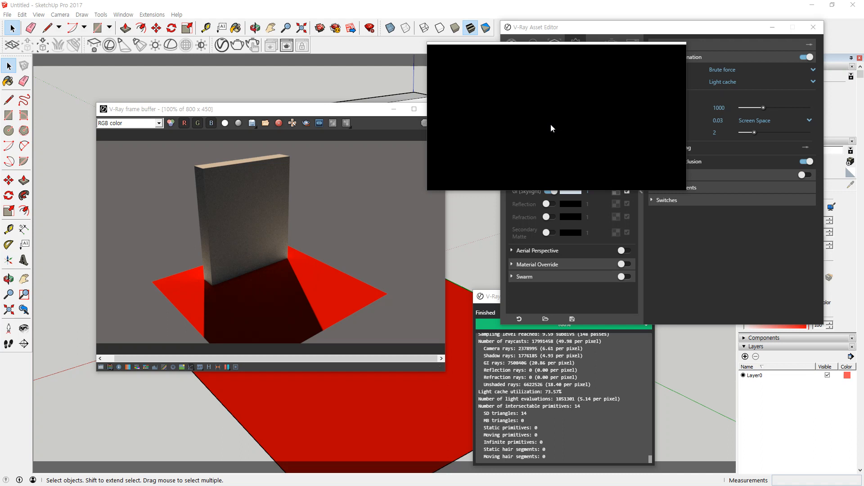
{"action": "left_click", "coordinate": [615, 115]}
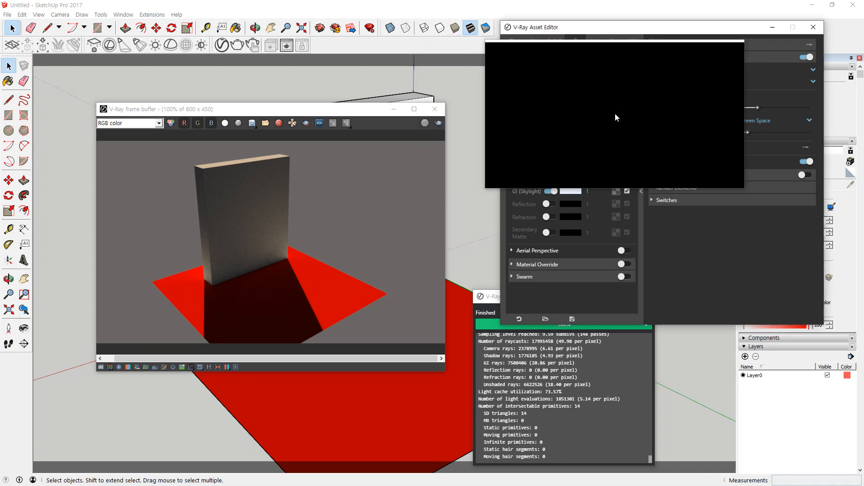
{"action": "left_click", "coordinate": [611, 112]}
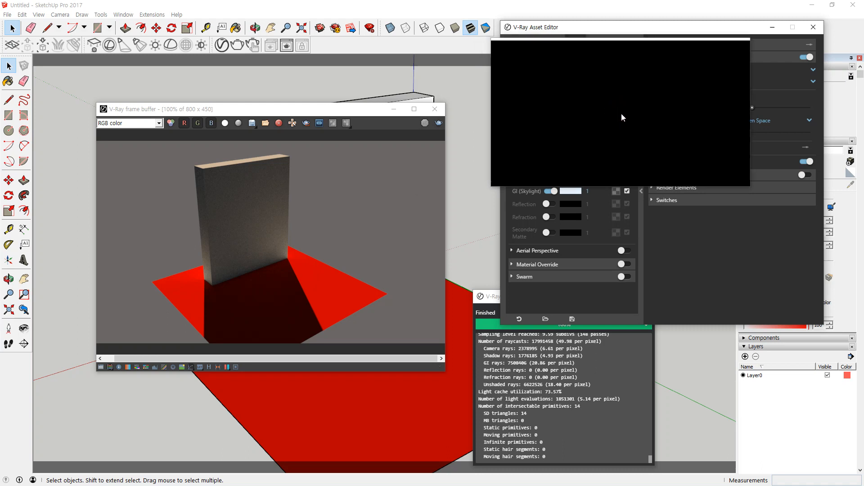
{"action": "left_click", "coordinate": [621, 116]}
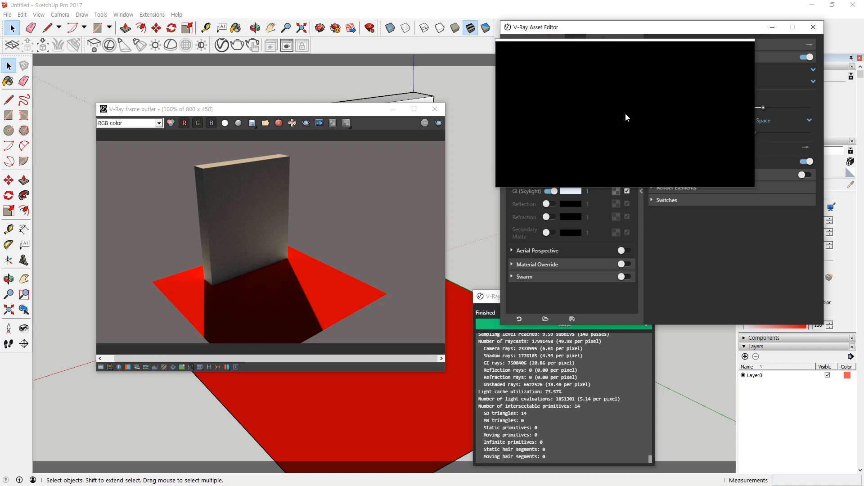
{"action": "left_click", "coordinate": [626, 114]}
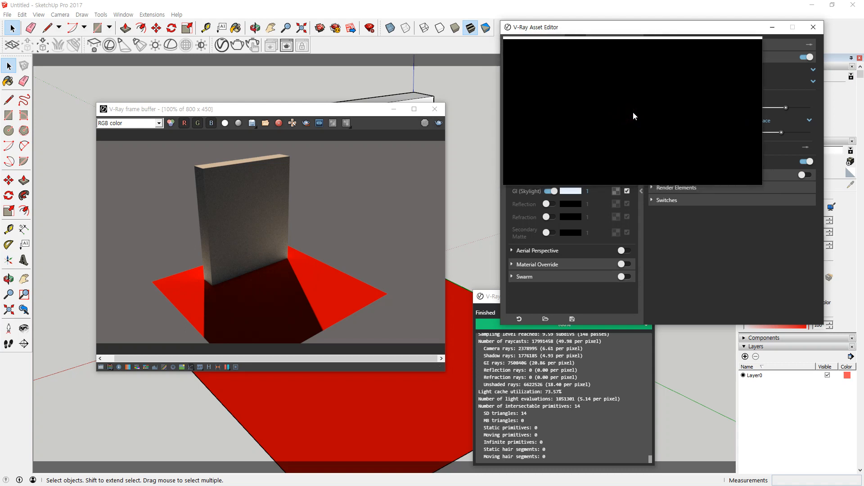
{"action": "left_click", "coordinate": [632, 111]}
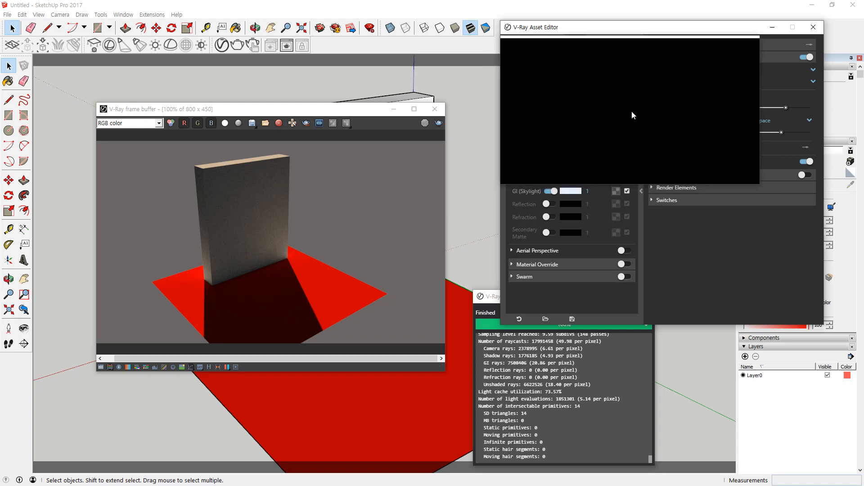
Render the slab at Very High quality and magnify the slab's base corner in the frame buffer to 800%
{"action": "left_click", "coordinate": [437, 119]}
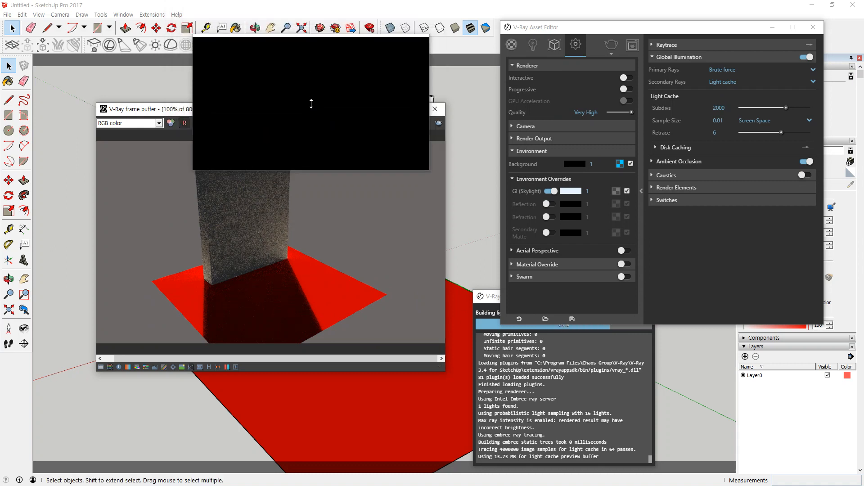
{"action": "left_click", "coordinate": [548, 369]}
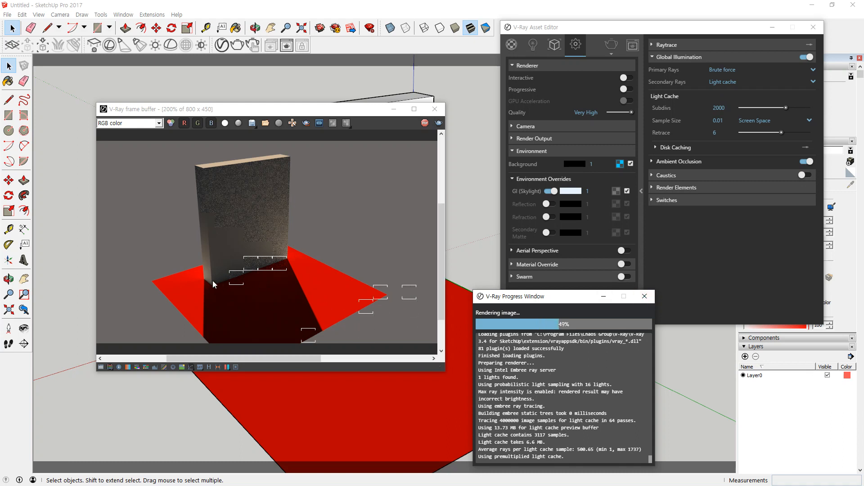
{"action": "scroll", "coordinate": [212, 280], "scroll_direction": "up", "scroll_amount": 3}
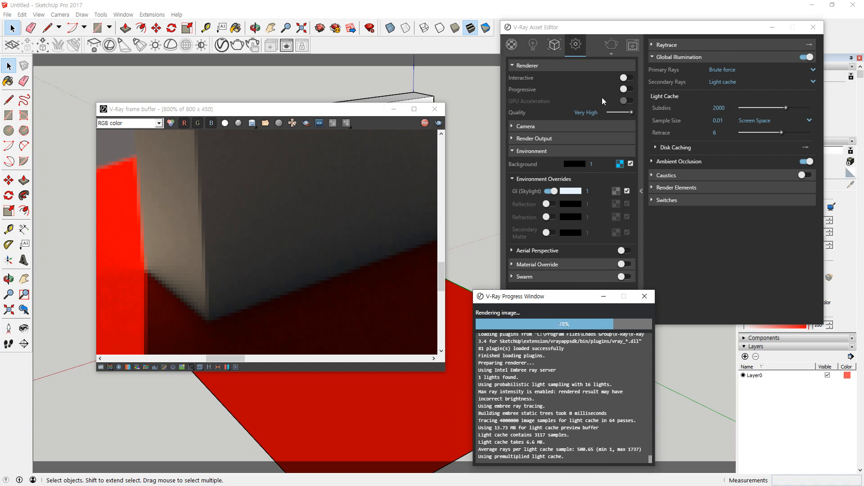
Set the Quality preset to Draft, stop the running render, and render the slab again
{"action": "mouse_move", "coordinate": [618, 109]}
{"action": "left_mouse_down"}
{"action": "mouse_move", "coordinate": [598, 117]}
{"action": "mouse_move", "coordinate": [609, 111]}
{"action": "left_mouse_up"}
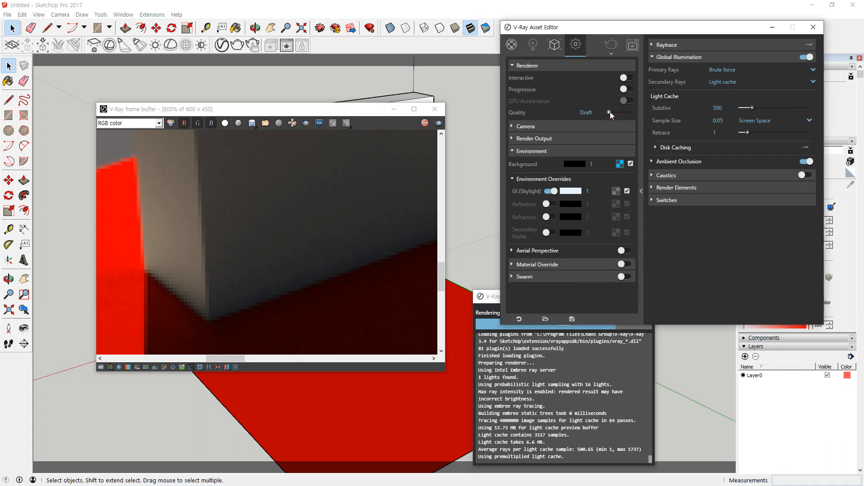
{"action": "left_click", "coordinate": [578, 364]}
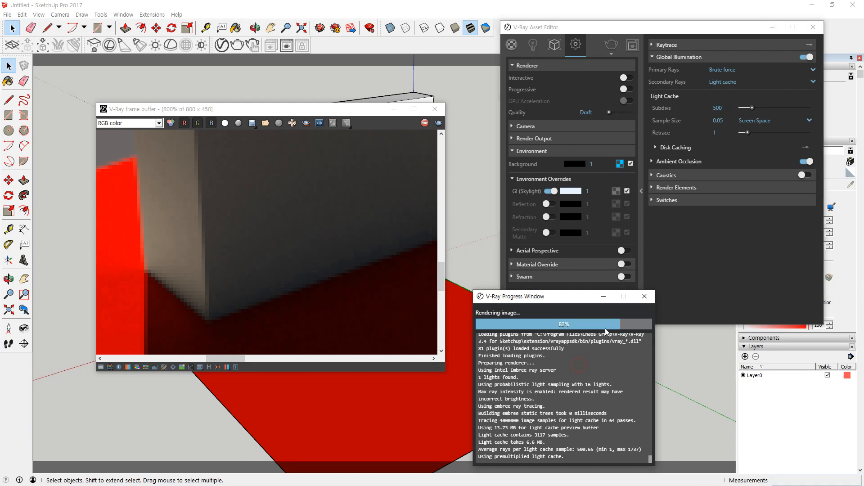
{"action": "left_click", "coordinate": [423, 125]}
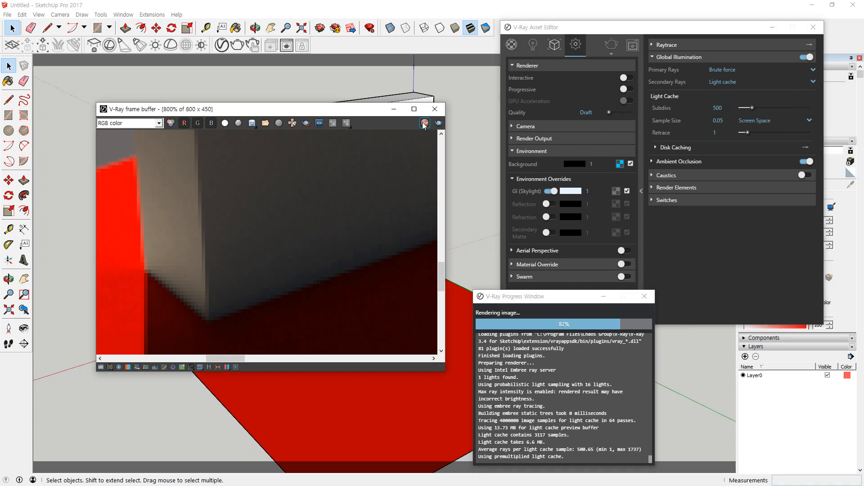
{"action": "left_click", "coordinate": [609, 48]}
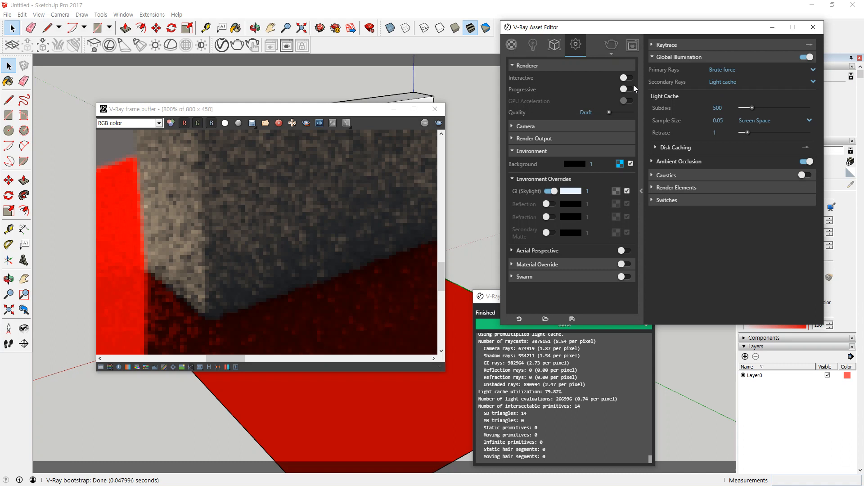
Render the slab at Low quality and again at Medium quality to compare the noise
{"action": "left_click", "coordinate": [615, 112]}
{"action": "left_click", "coordinate": [611, 45]}
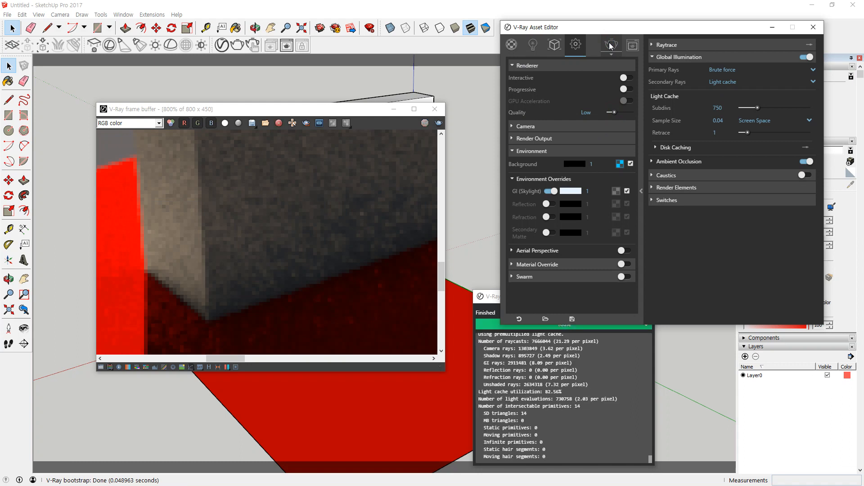
{"action": "left_click", "coordinate": [619, 113]}
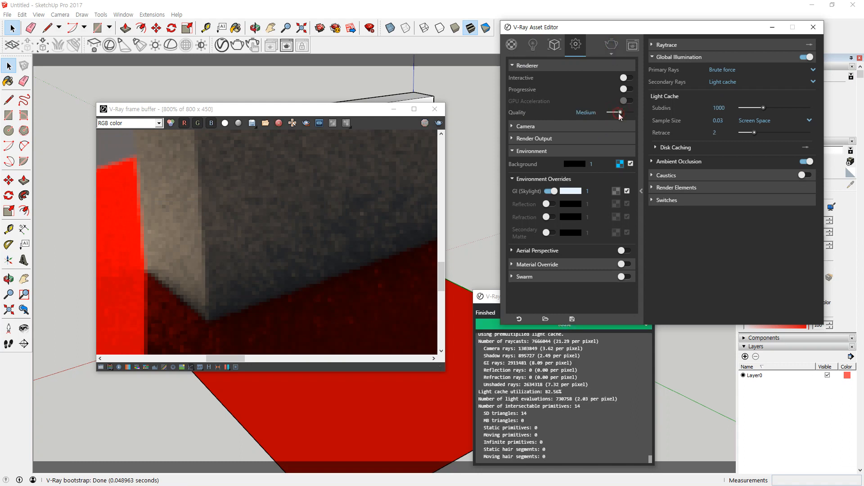
{"action": "left_click", "coordinate": [610, 46]}
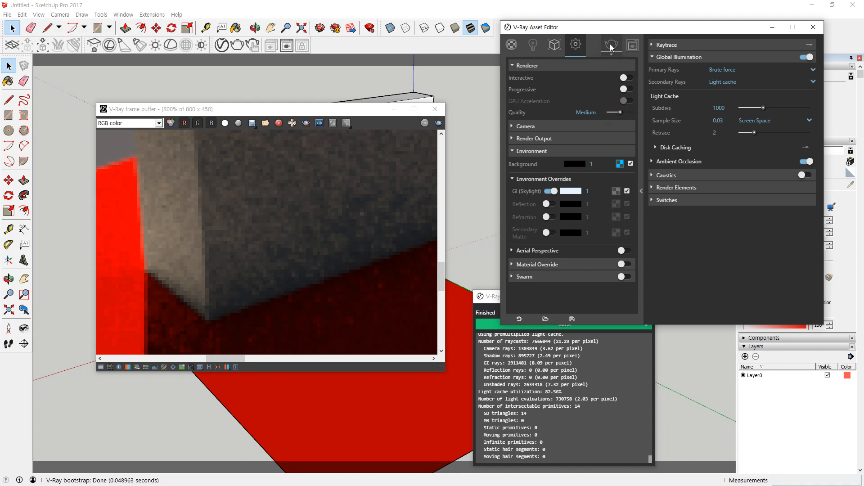
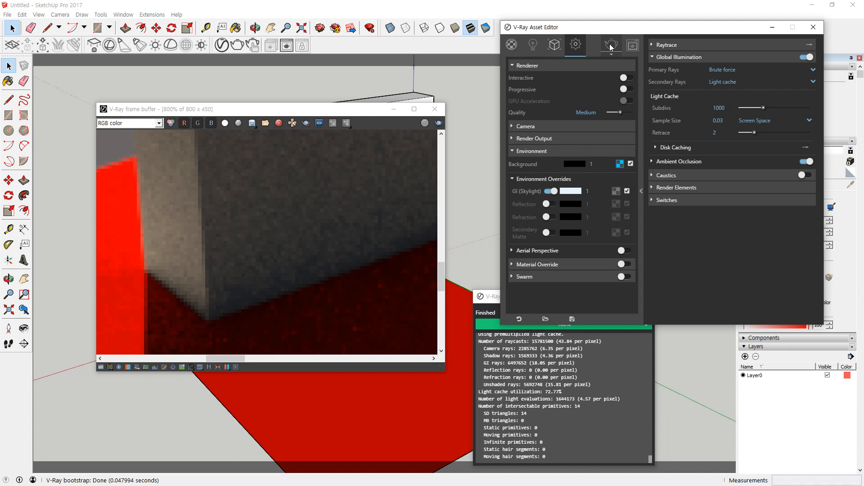
{"action": "left_click", "coordinate": [610, 44]}
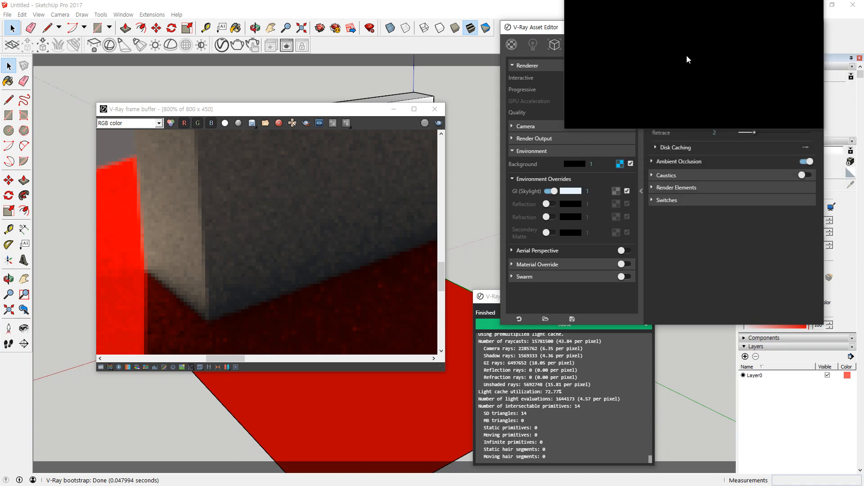
Compare the Raytrace and Light Cache settings across Quality presets, then return Quality to Medium
{"action": "scroll", "coordinate": [669, 40], "scroll_direction": "up", "scroll_amount": 2}
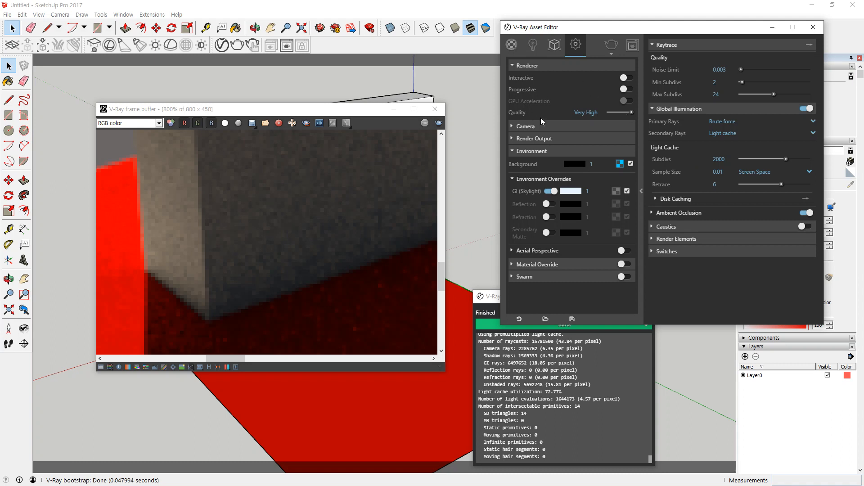
{"action": "left_click", "coordinate": [618, 112]}
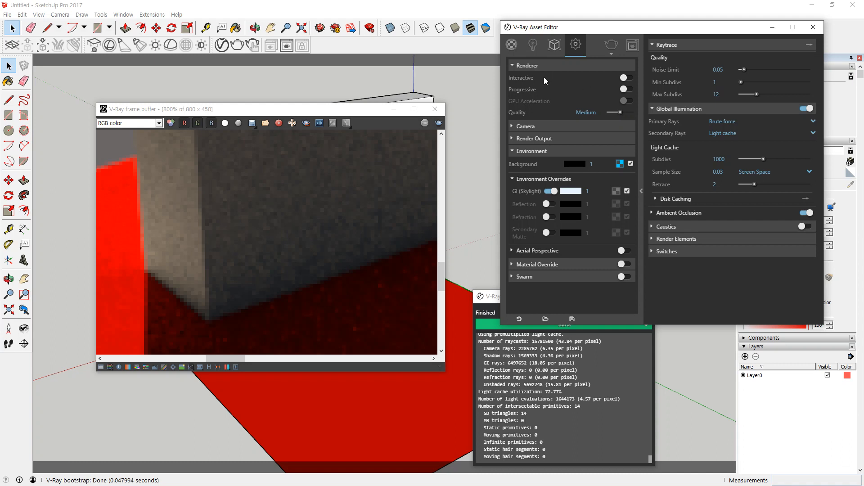
Expand the Camera settings, examine the available camera types, and keep the type at Standard
{"action": "left_click", "coordinate": [533, 126]}
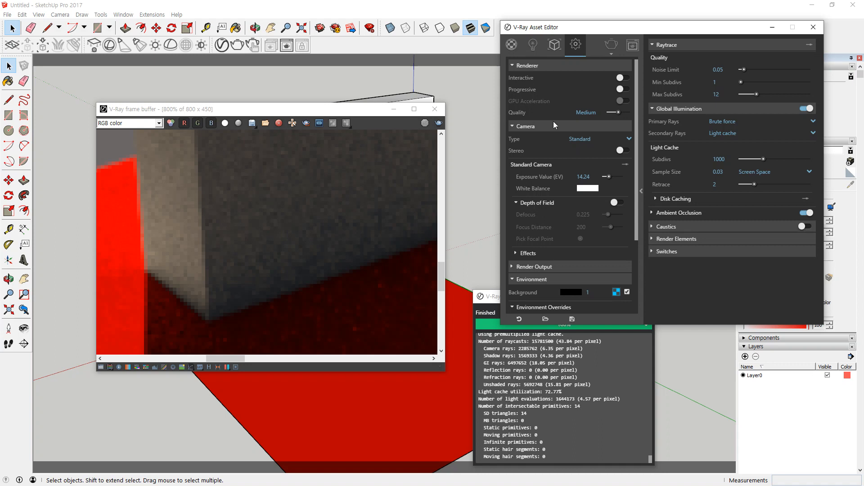
{"action": "left_click", "coordinate": [571, 138]}
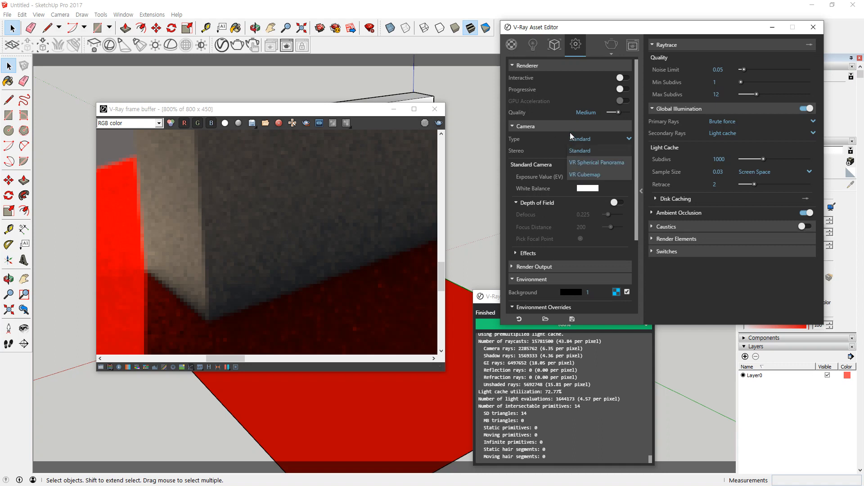
{"action": "key", "text": "super+plus"}
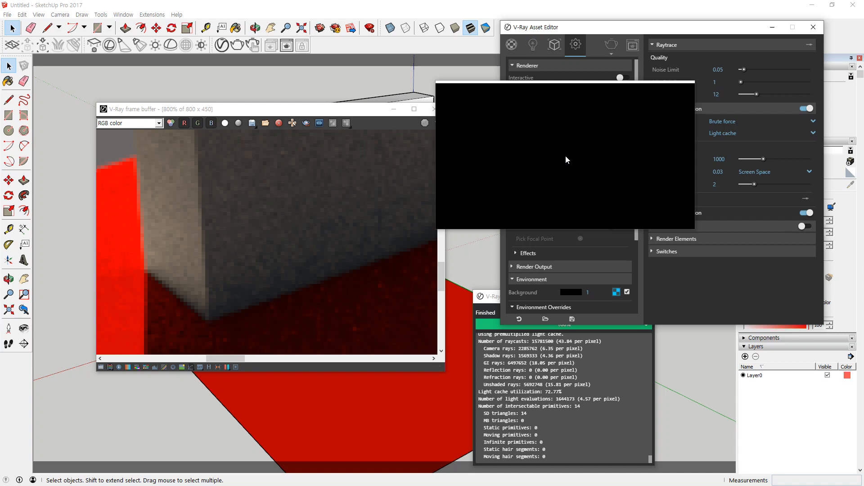
{"action": "key", "text": "super+Escape"}
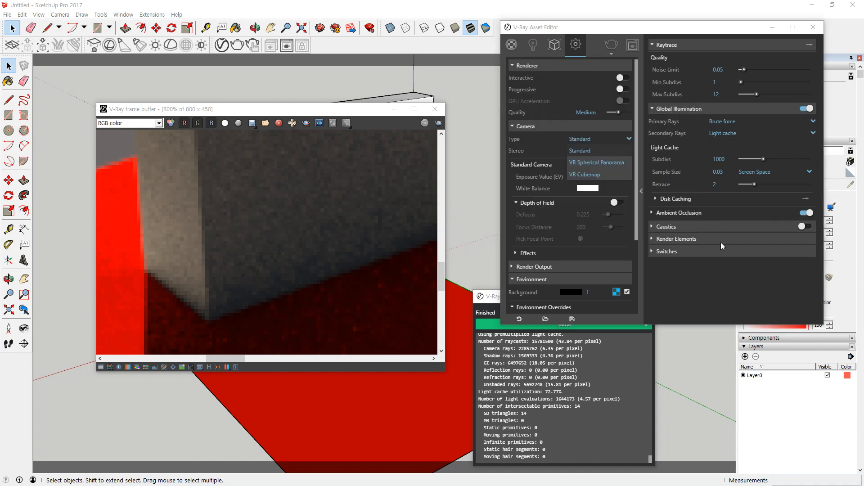
{"action": "left_click", "coordinate": [607, 151]}
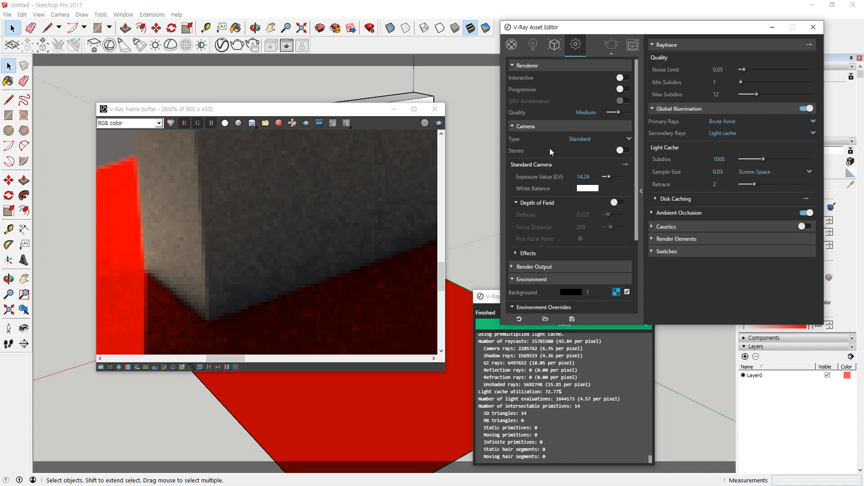
Activate SketchUp's Field of View tool to check the camera's viewing angle
{"action": "key", "text": "super+plus"}
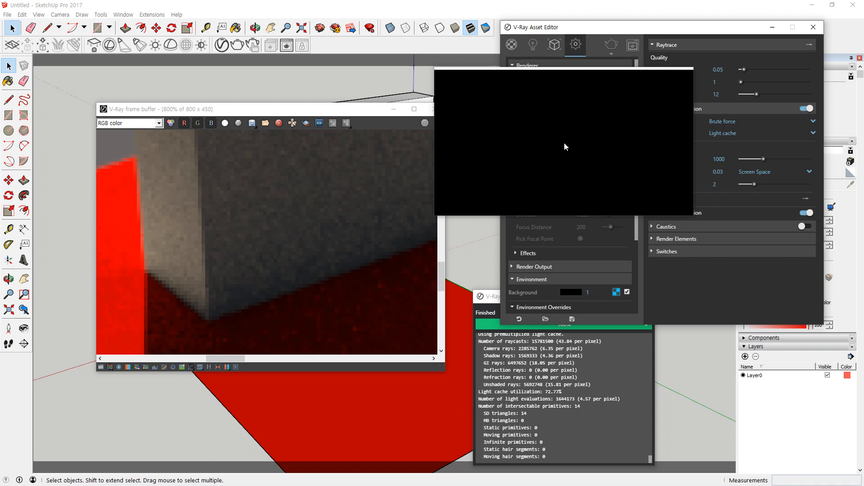
{"action": "left_click_drag", "start_coordinate": [564, 143], "coordinate": [571, 169]}
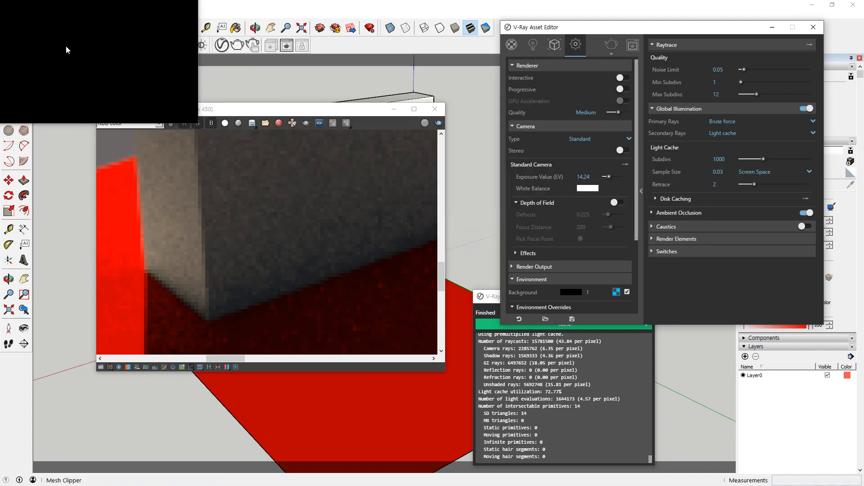
{"action": "left_click", "coordinate": [66, 15]}
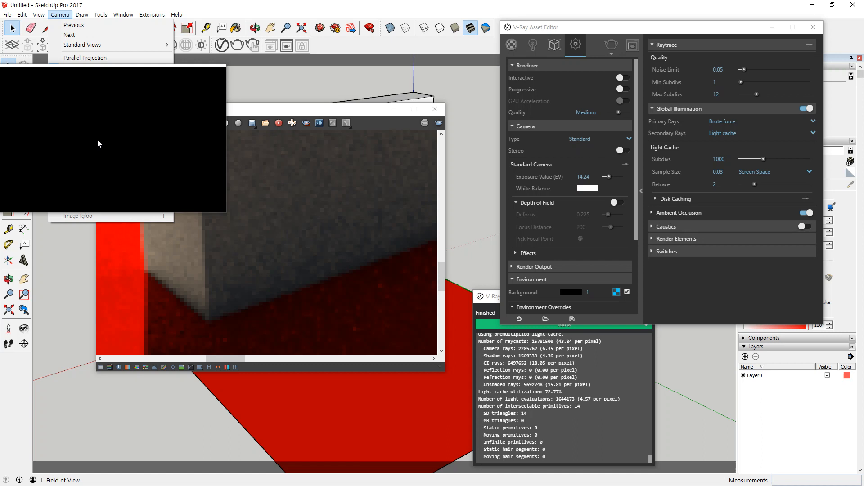
{"action": "left_click", "coordinate": [97, 144]}
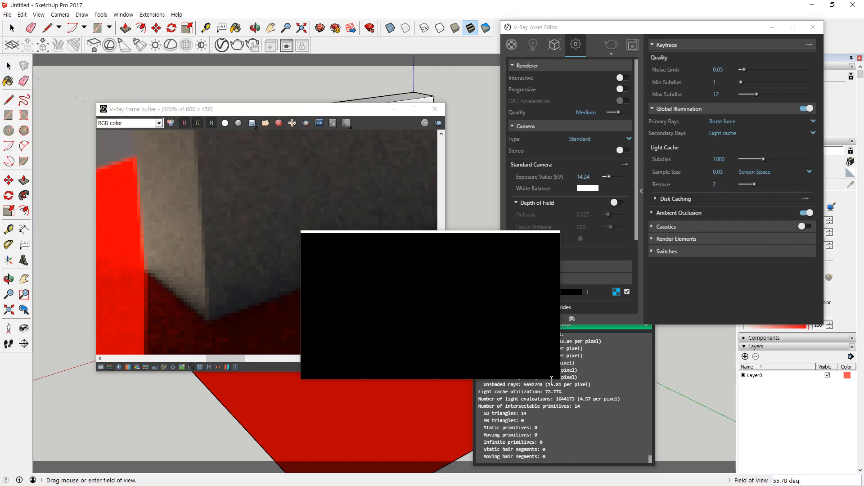
{"action": "left_click_drag", "start_coordinate": [726, 485], "coordinate": [784, 485]}
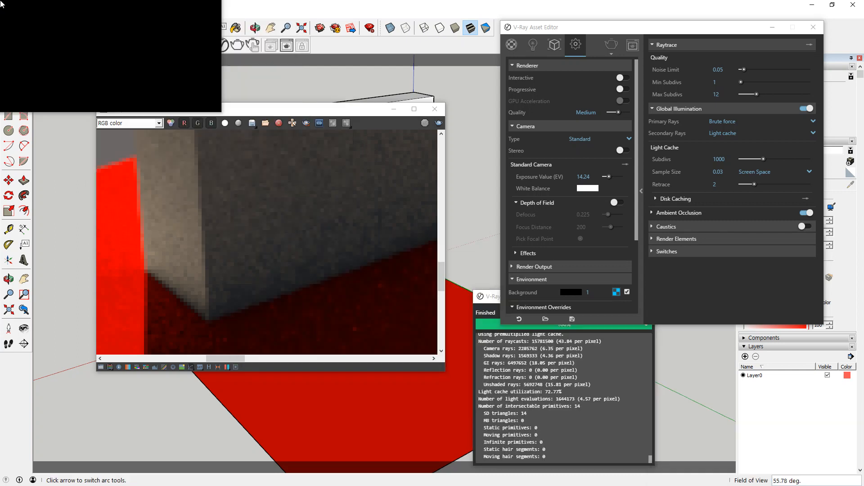
Start a new model without saving the slab scene, and close the V-Ray frame buffer and progress window
{"action": "left_click", "coordinate": [8, 15]}
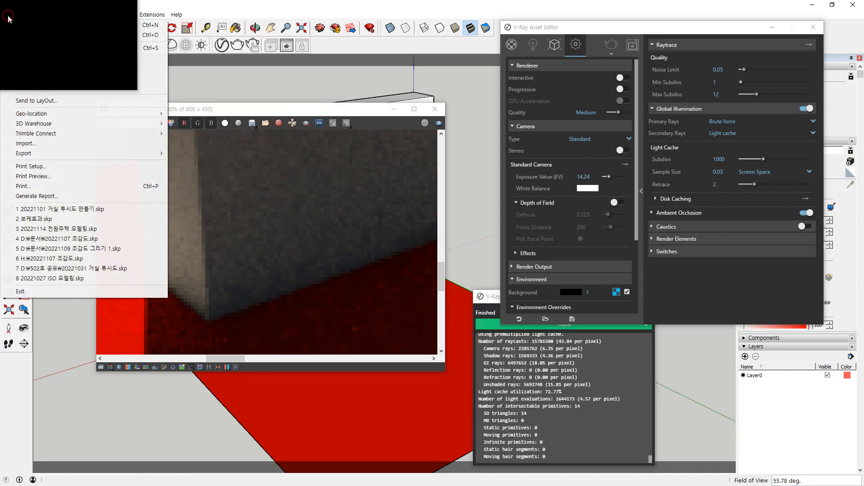
{"action": "left_click", "coordinate": [10, 25]}
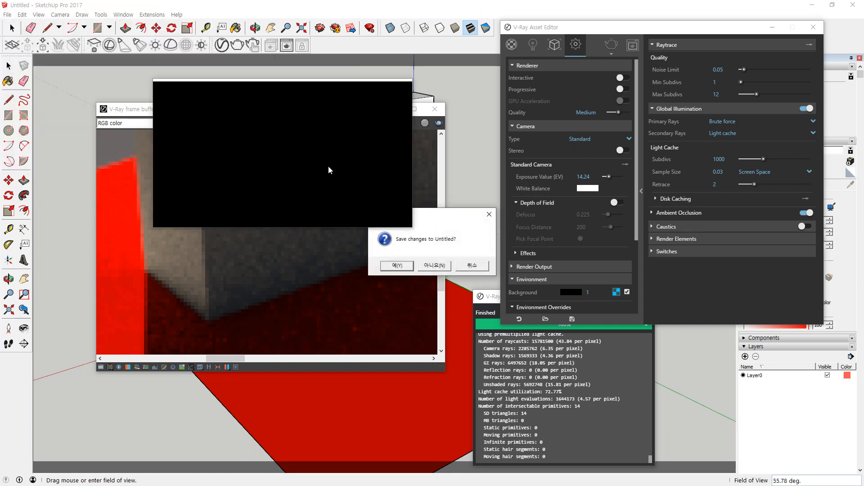
{"action": "left_click", "coordinate": [429, 271]}
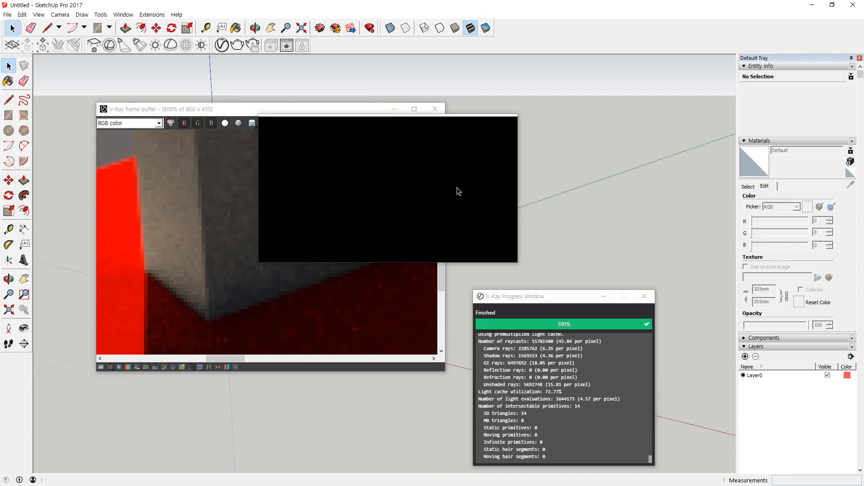
{"action": "left_click", "coordinate": [439, 109]}
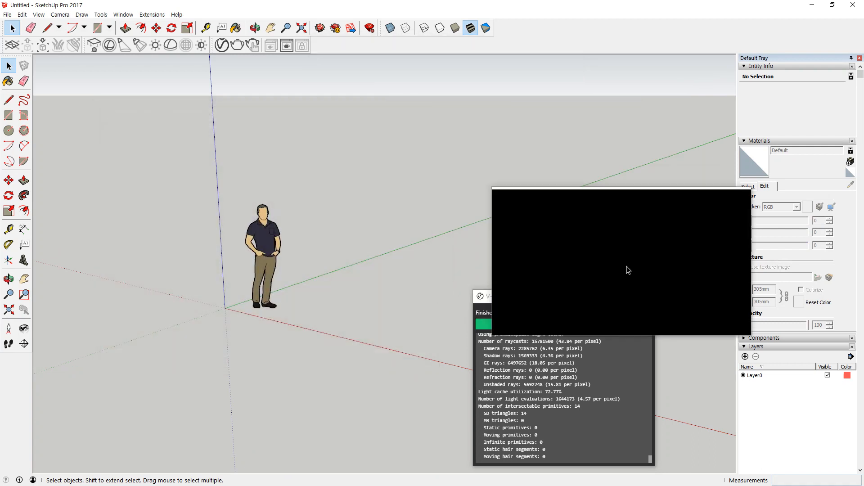
{"action": "left_click", "coordinate": [647, 297]}
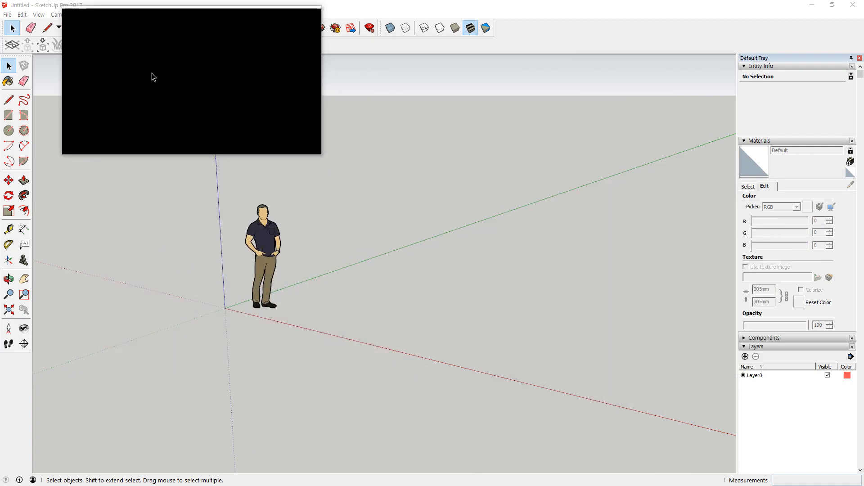
Set the SketchUp camera's field of view to 60 degrees
{"action": "left_click", "coordinate": [64, 14]}
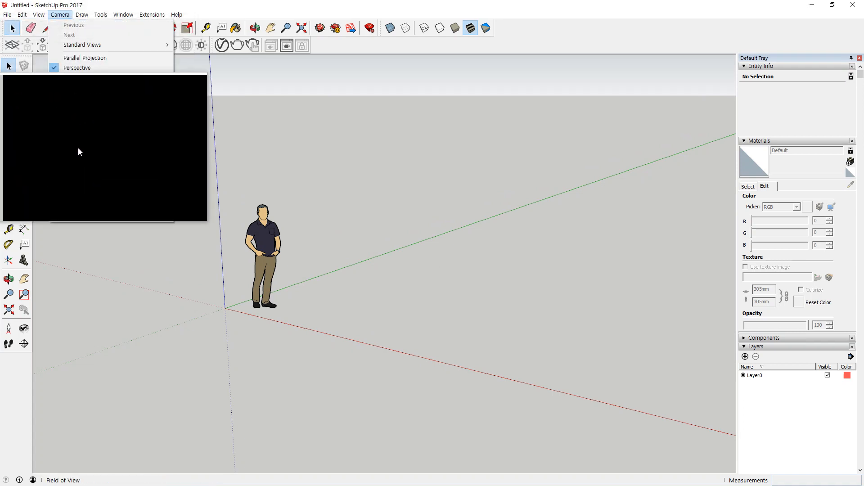
{"action": "left_click", "coordinate": [77, 147]}
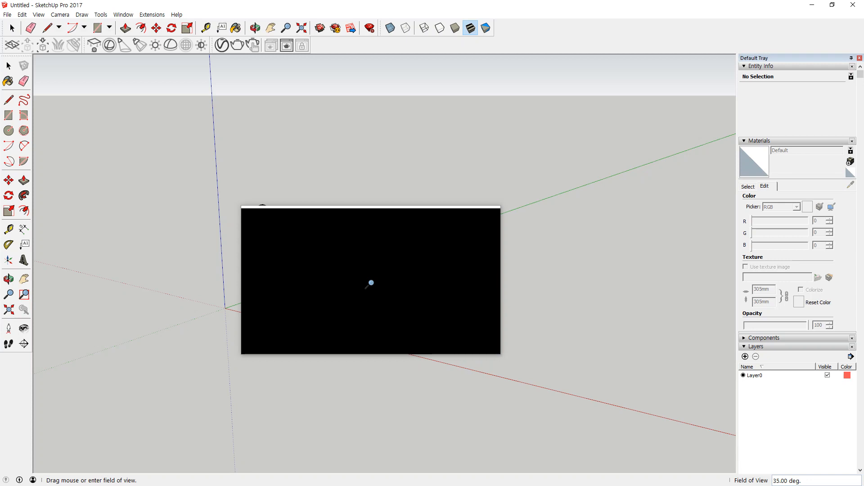
{"action": "type", "text": "60"}
{"action": "key", "text": "Return"}
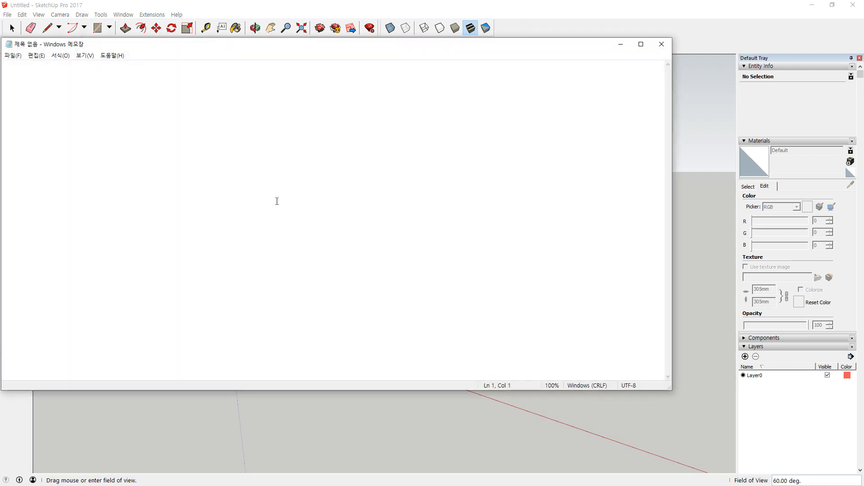
Switch to the blank Notepad window and write the note "Field Of View = FOV = 화각"
{"action": "type", "text": "Fi"}
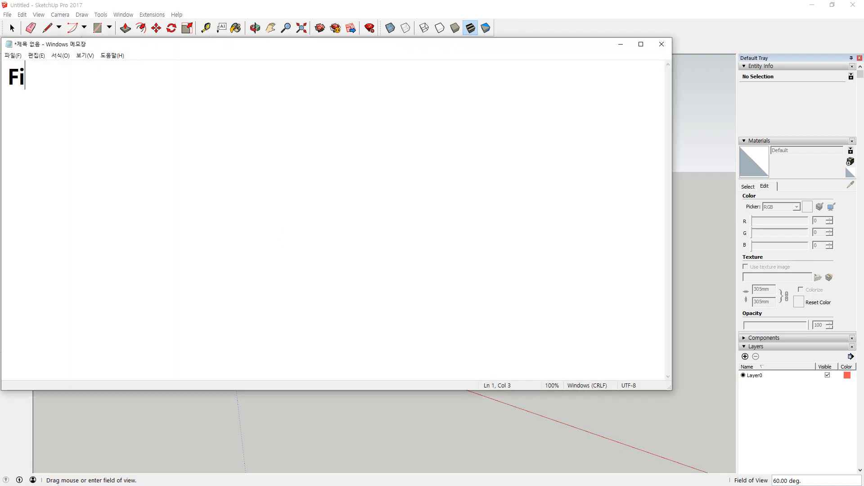
{"action": "type", "text": "eld Of"}
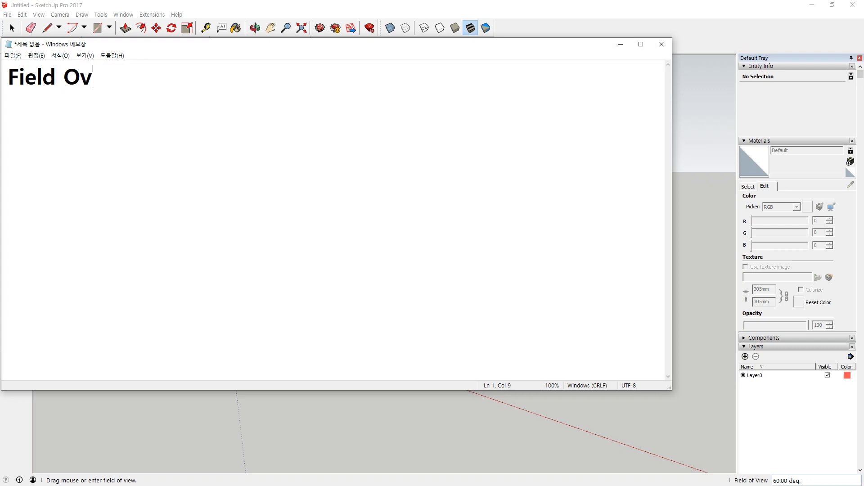
{"action": "type", "text": " View "}
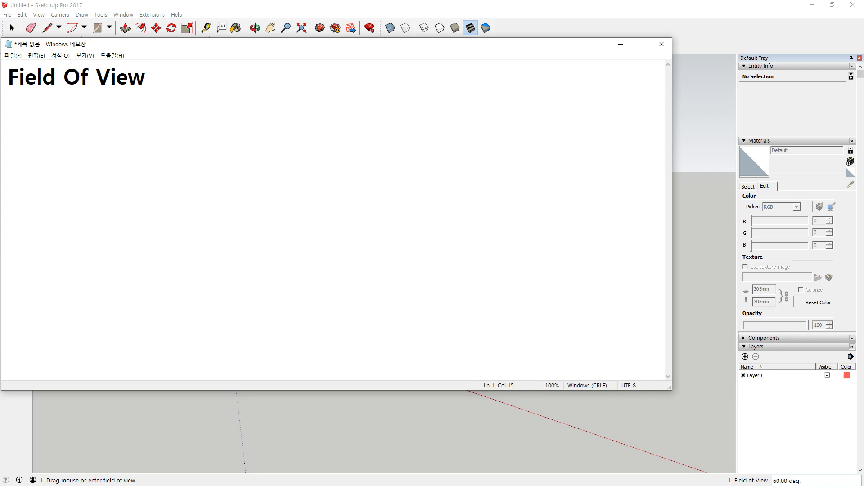
{"action": "type", "text": "= FOV ="}
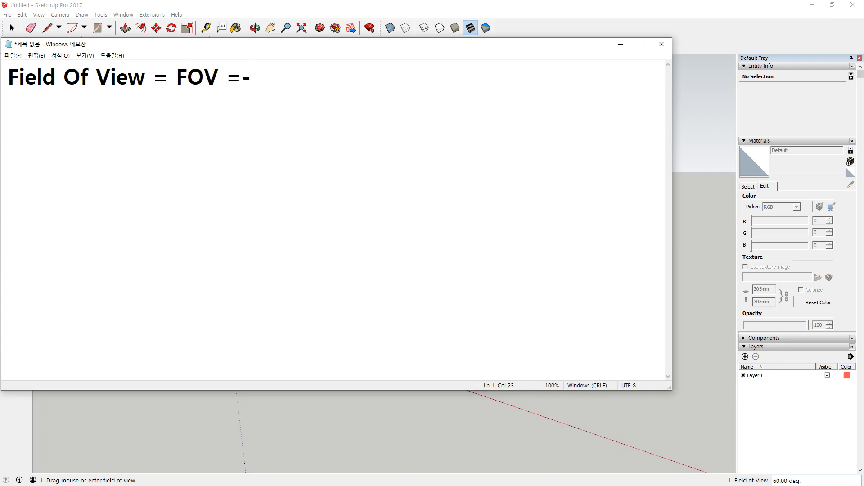
{"action": "type", "text": " 화각"}
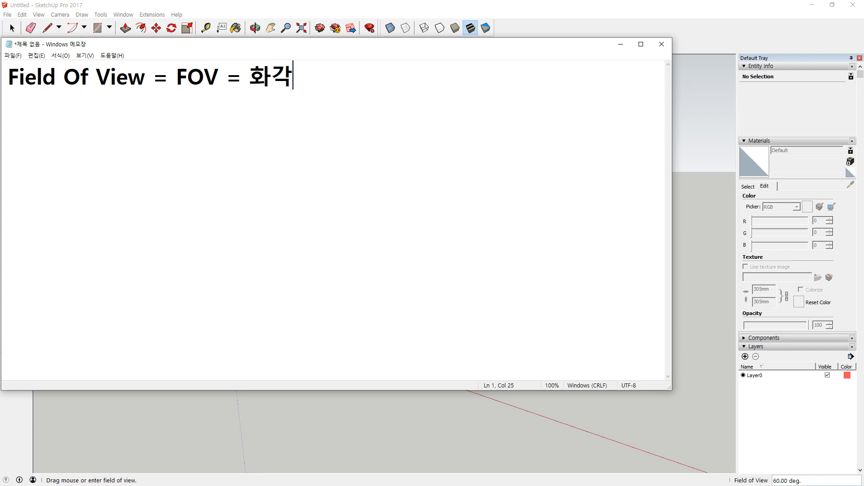
Reposition the note window and draw a red side-view camera diagram below the text, with body, front and back lines, and two crossing light rays
{"action": "left_click_drag", "start_coordinate": [484, 49], "coordinate": [598, 43]}
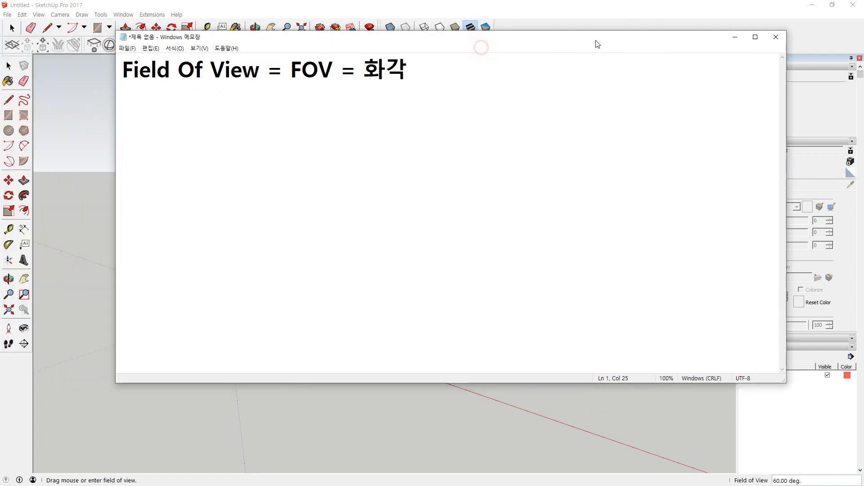
{"action": "key", "text": "ctrl+2"}
{"action": "mouse_move", "coordinate": [614, 132]}
{"action": "left_mouse_down"}
{"action": "mouse_move", "coordinate": [581, 132]}
{"action": "mouse_move", "coordinate": [580, 170]}
{"action": "mouse_move", "coordinate": [550, 170]}
{"action": "mouse_move", "coordinate": [549, 282]}
{"action": "mouse_move", "coordinate": [576, 284]}
{"action": "mouse_move", "coordinate": [582, 334]}
{"action": "mouse_move", "coordinate": [632, 334]}
{"action": "left_mouse_up"}
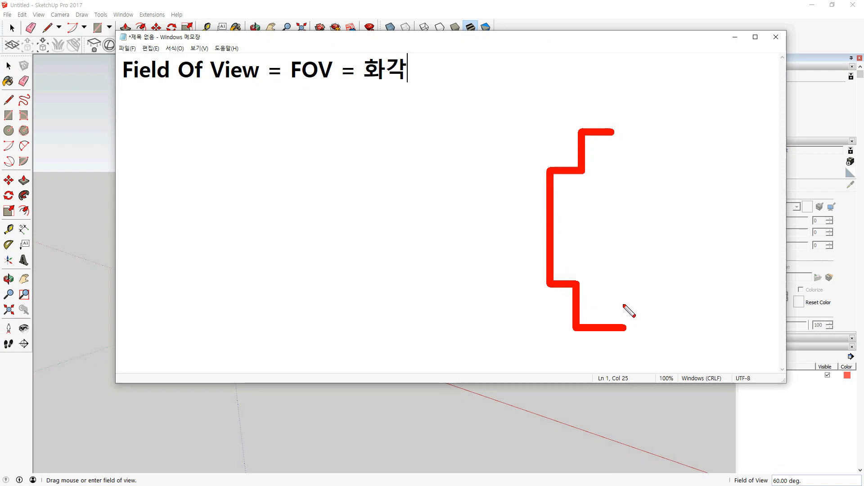
{"action": "left_click_drag", "start_coordinate": [614, 132], "coordinate": [626, 327]}
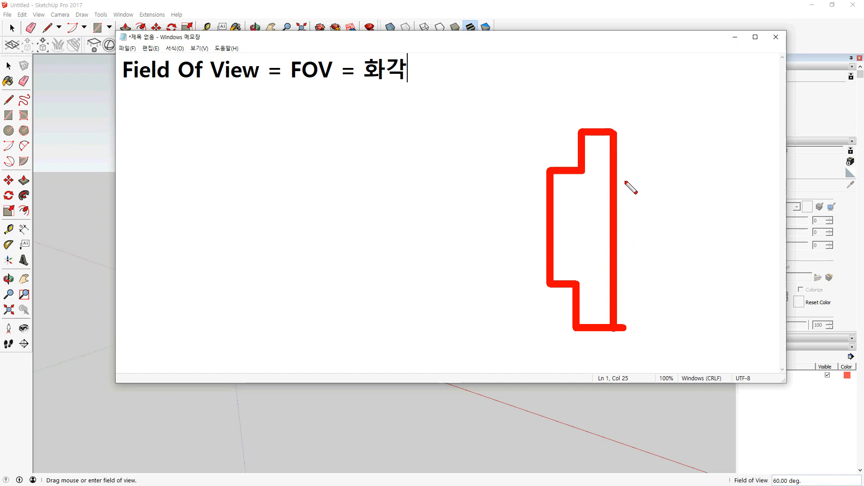
{"action": "mouse_move", "coordinate": [622, 174]}
{"action": "left_mouse_down"}
{"action": "mouse_move", "coordinate": [629, 264]}
{"action": "mouse_move", "coordinate": [620, 263]}
{"action": "left_mouse_up"}
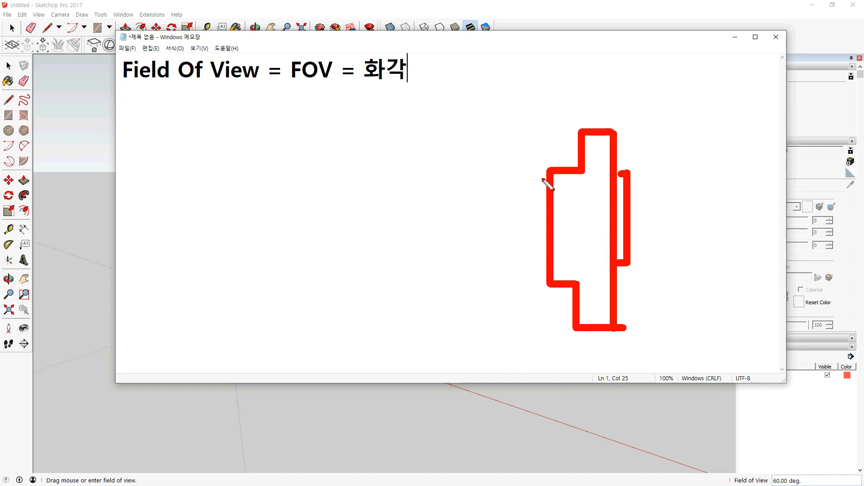
{"action": "left_click_drag", "start_coordinate": [560, 174], "coordinate": [558, 271]}
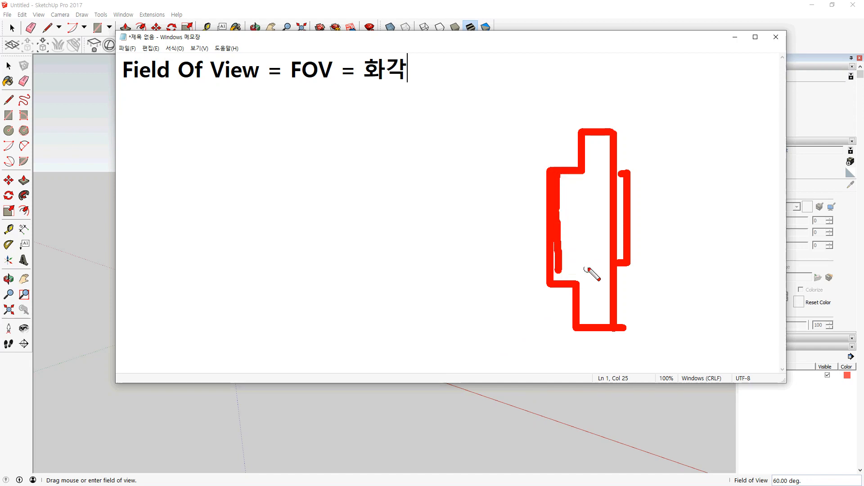
{"action": "left_click_drag", "start_coordinate": [611, 260], "coordinate": [463, 67]}
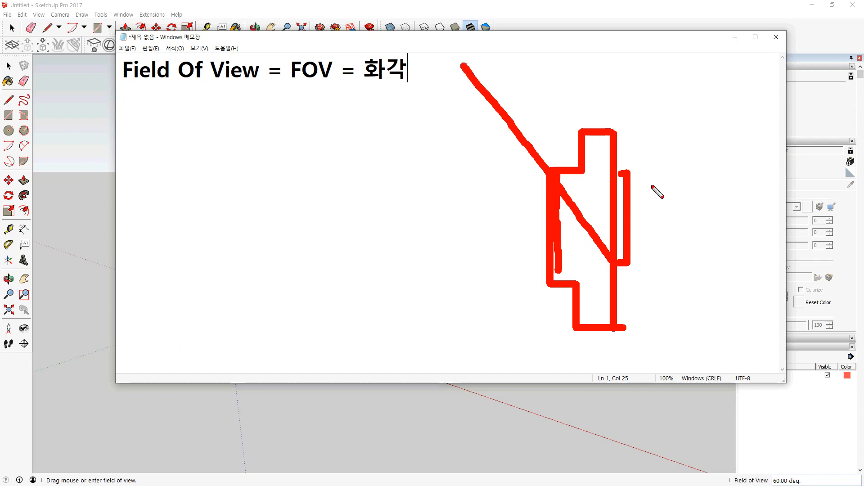
{"action": "left_click_drag", "start_coordinate": [623, 171], "coordinate": [482, 328]}
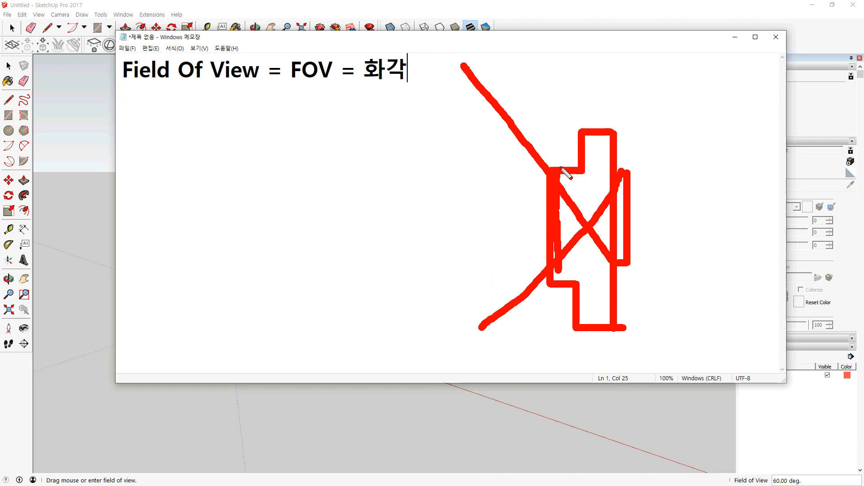
Sketch a longer lens barrel with narrower crossing sight lines and a box beneath it on the camera diagram, and clear the screen annotations
{"action": "mouse_move", "coordinate": [522, 166]}
{"action": "left_mouse_down"}
{"action": "mouse_move", "coordinate": [453, 173]}
{"action": "mouse_move", "coordinate": [456, 281]}
{"action": "mouse_move", "coordinate": [555, 284]}
{"action": "left_mouse_up"}
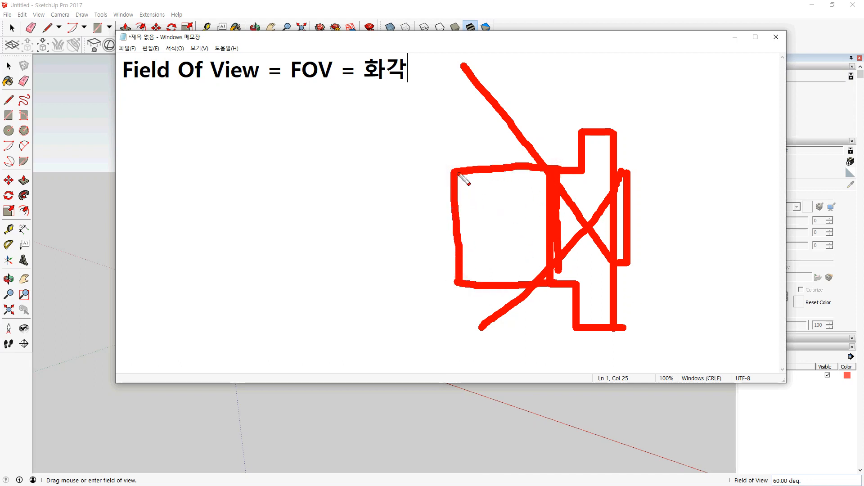
{"action": "left_click_drag", "start_coordinate": [462, 176], "coordinate": [470, 274]}
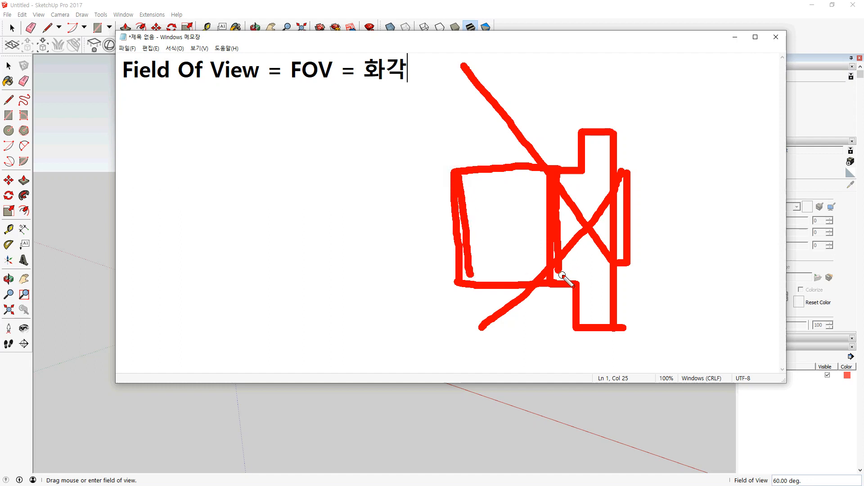
{"action": "left_click_drag", "start_coordinate": [615, 262], "coordinate": [334, 151]}
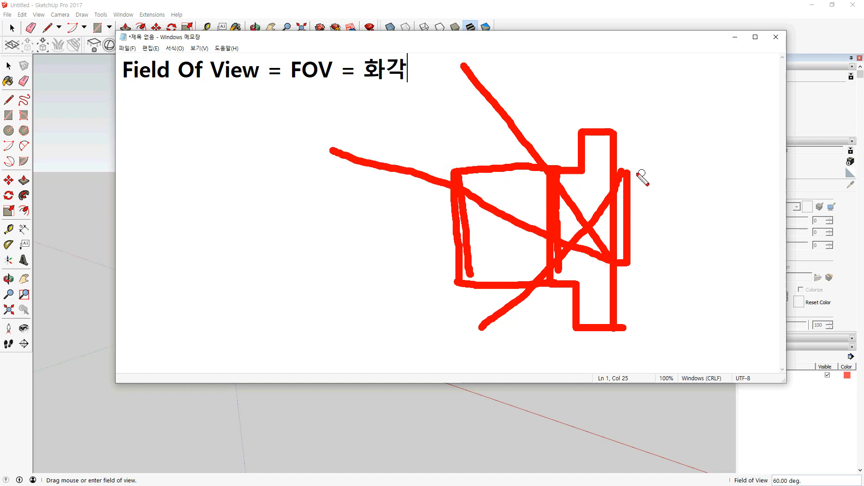
{"action": "left_click_drag", "start_coordinate": [620, 177], "coordinate": [312, 310]}
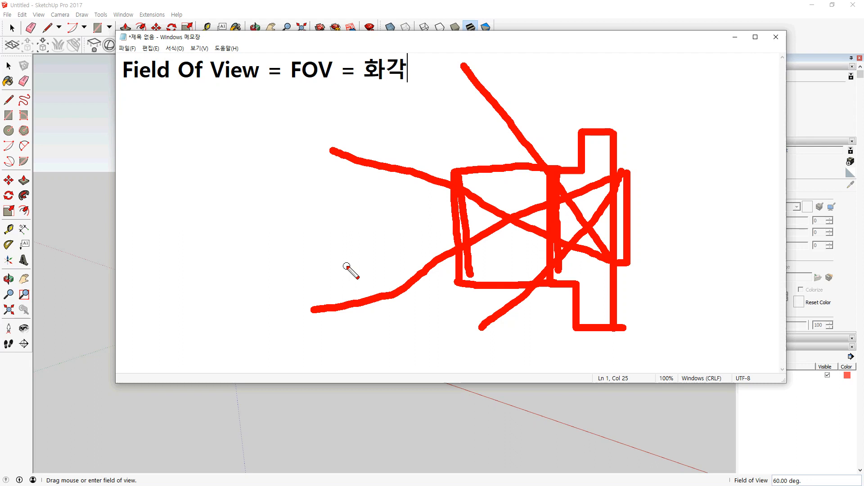
{"action": "mouse_move", "coordinate": [473, 288]}
{"action": "left_mouse_down"}
{"action": "mouse_move", "coordinate": [474, 435]}
{"action": "mouse_move", "coordinate": [639, 427]}
{"action": "left_mouse_up"}
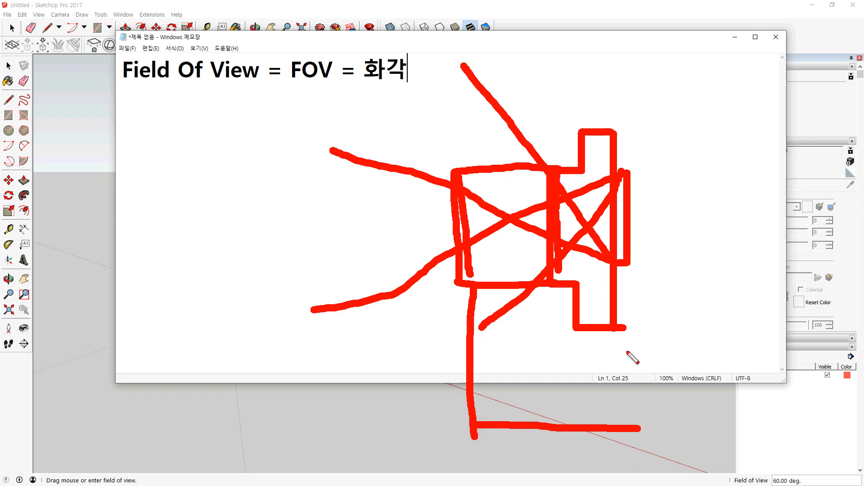
{"action": "left_click_drag", "start_coordinate": [623, 346], "coordinate": [642, 450]}
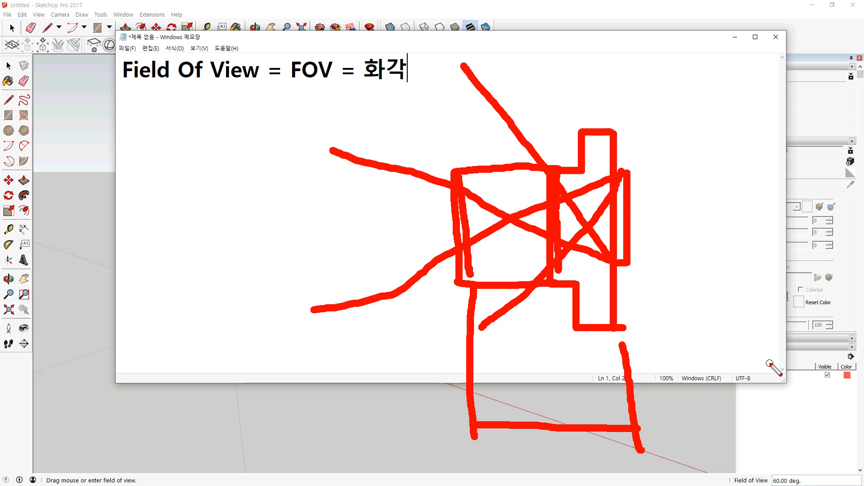
{"action": "key", "text": "Escape"}
Add a second line reading "어안렌즈" below the Field Of View note
{"action": "key", "text": "Return"}
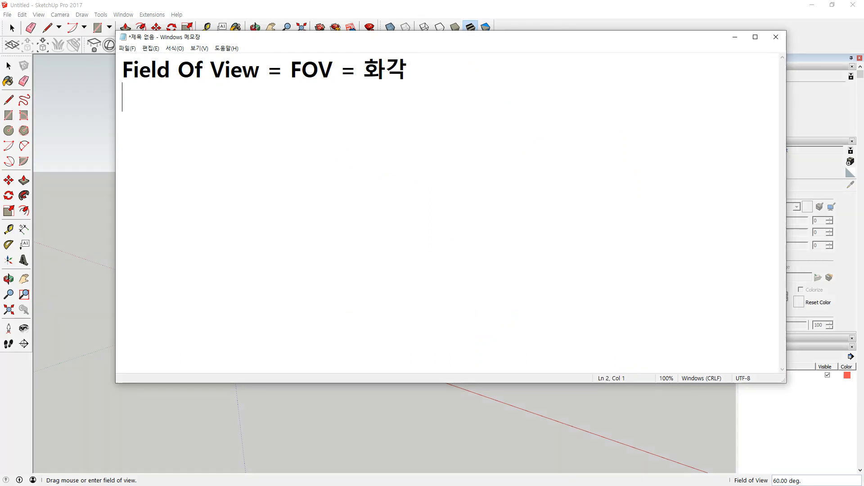
{"action": "type", "text": "dj"}
{"action": "key", "text": "BackSpace"}
{"action": "key", "text": "BackSpace"}
{"action": "key", "text": "Hangul"}
{"action": "type", "text": "어"}
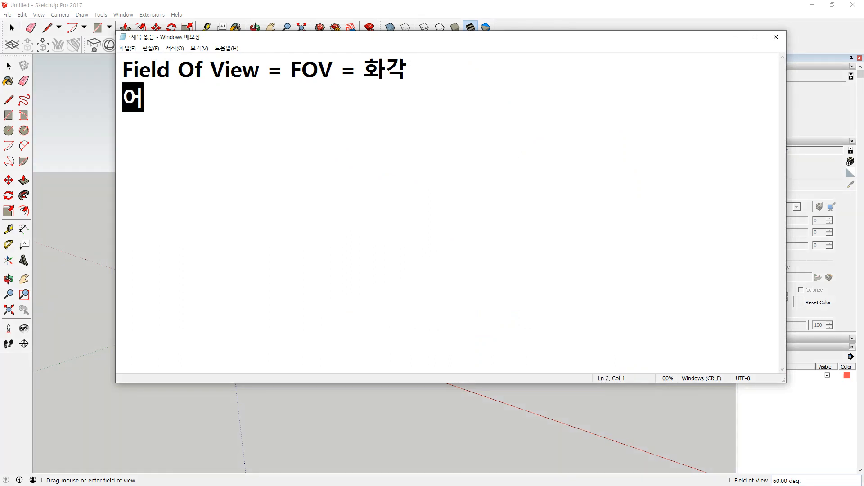
{"action": "type", "text": "안렜"}
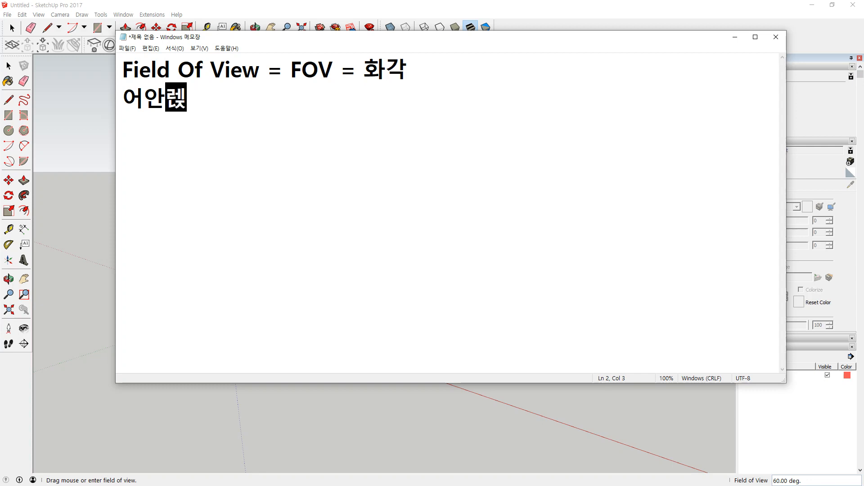
{"action": "key", "text": "BackSpace"}
{"action": "type", "text": "렌즈"}
Insert "35mm 이하" before "어안렌즈" on the second line of the note
{"action": "key", "text": "Home"}
{"action": "type", "text": "35"}
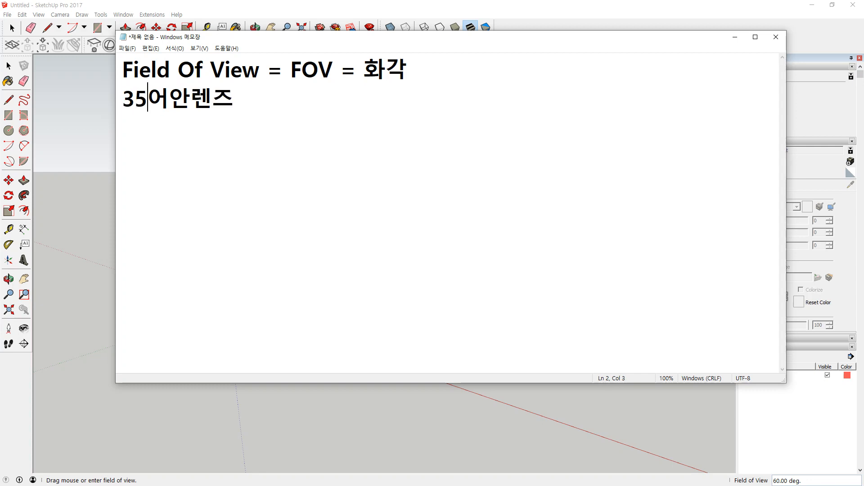
{"action": "key", "text": "Hangul"}
{"action": "type", "text": "mm"}
{"action": "key", "text": "Hangul"}
{"action": "type", "text": "ㅇ"}
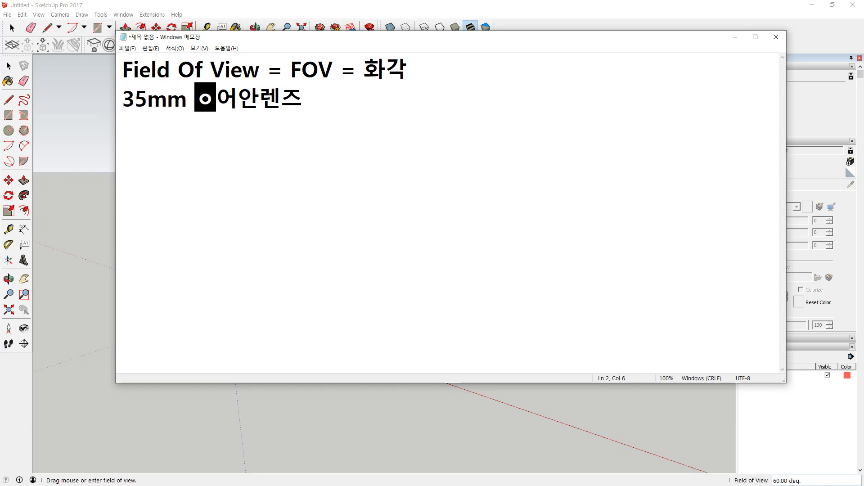
{"action": "type", "text": "이하"}
{"action": "key", "text": "End"}
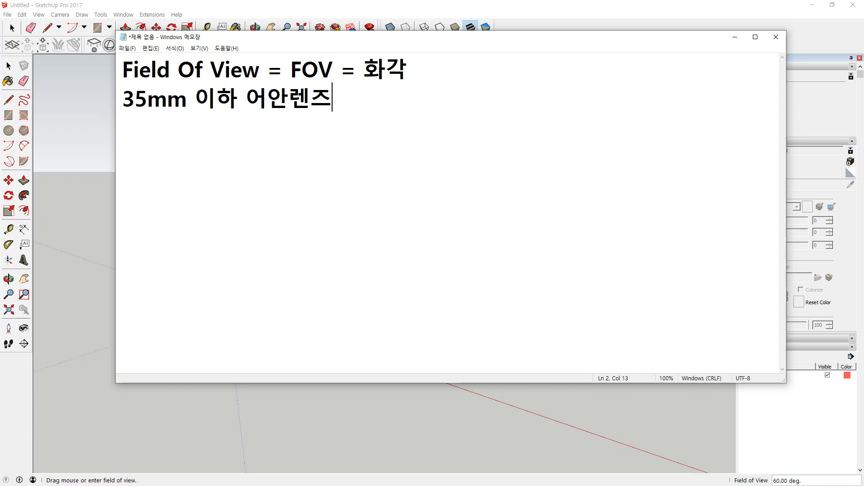
Append "(Fish eye lens)" to the end of the second line of the note
{"action": "type", "text": "(Fiesh"}
{"action": "key", "text": "BackSpace"}
{"action": "key", "text": "BackSpace"}
{"action": "key", "text": "BackSpace"}
{"action": "key", "text": "BackSpace"}
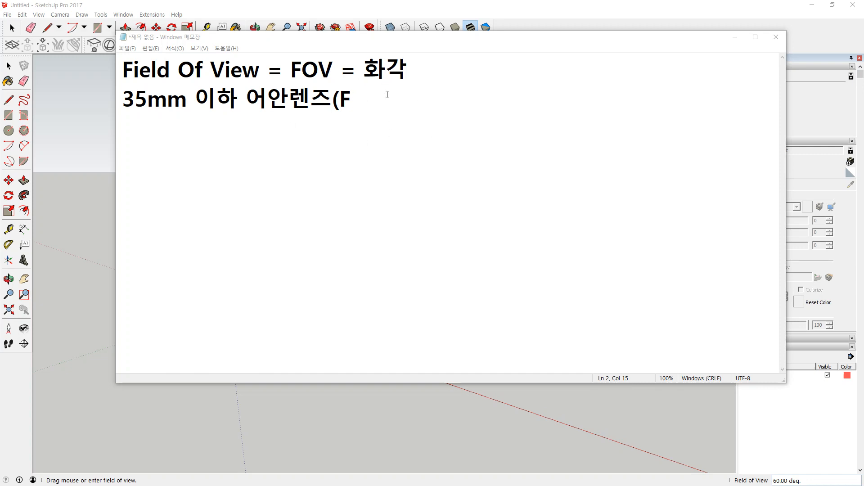
{"action": "left_click", "coordinate": [394, 109]}
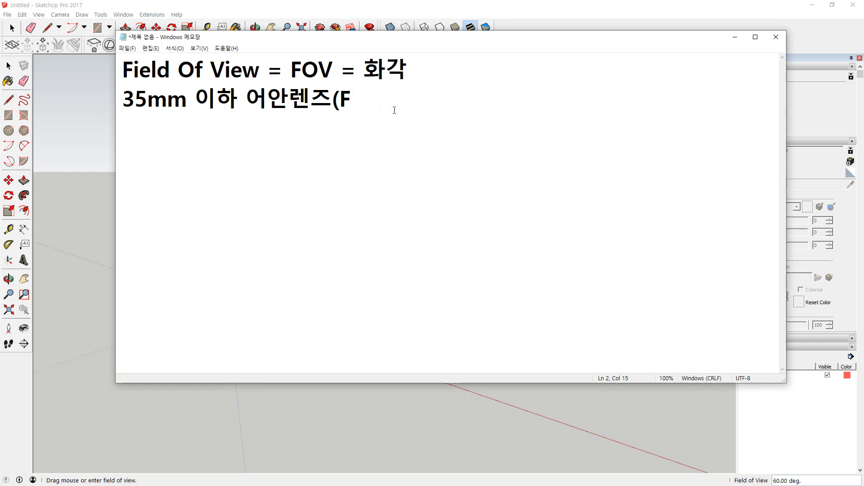
{"action": "type", "text": "ish eye"}
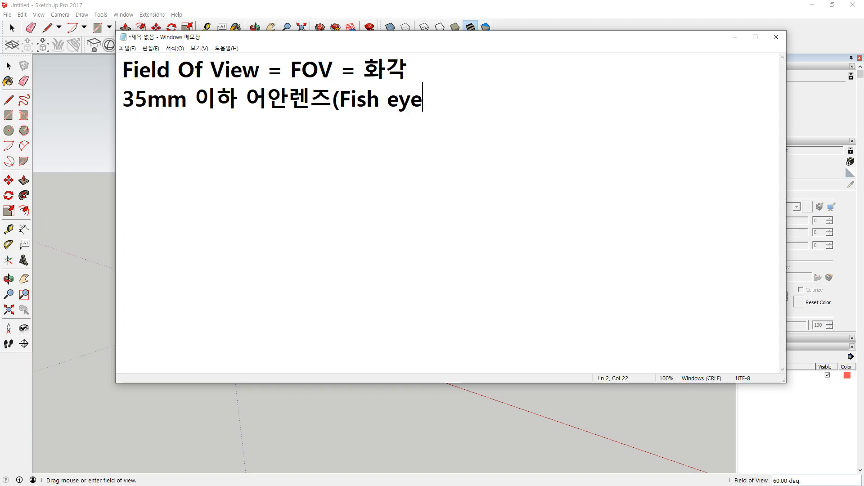
{"action": "type", "text": " lenx"}
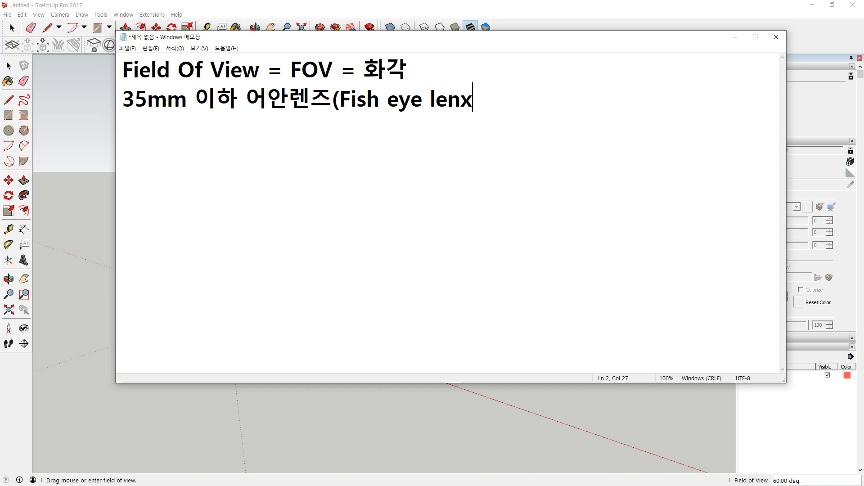
{"action": "key", "text": "BackSpace"}
{"action": "type", "text": "s)"}
Switch from Notepad to SketchUp and replace the Field of View tool with the Select tool
{"action": "key", "text": "alt+Tab"}
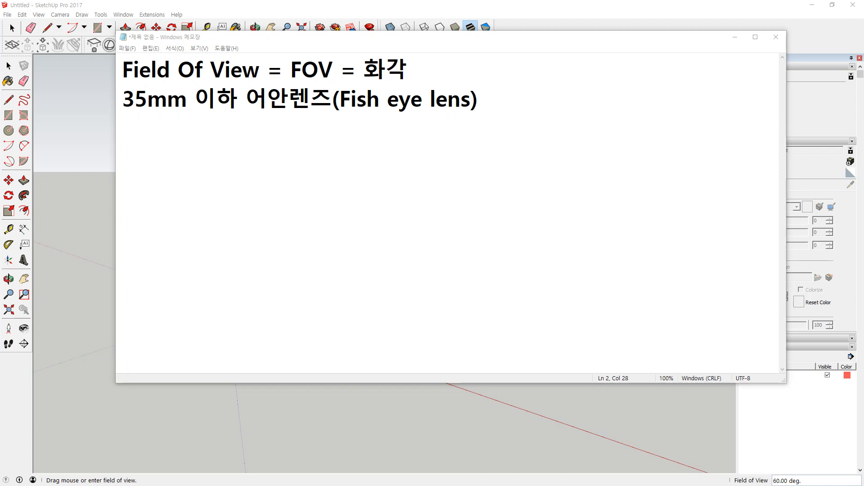
{"action": "left_click_drag", "start_coordinate": [0, 5], "coordinate": [335, 1]}
{"action": "left_click", "coordinate": [70, 161]}
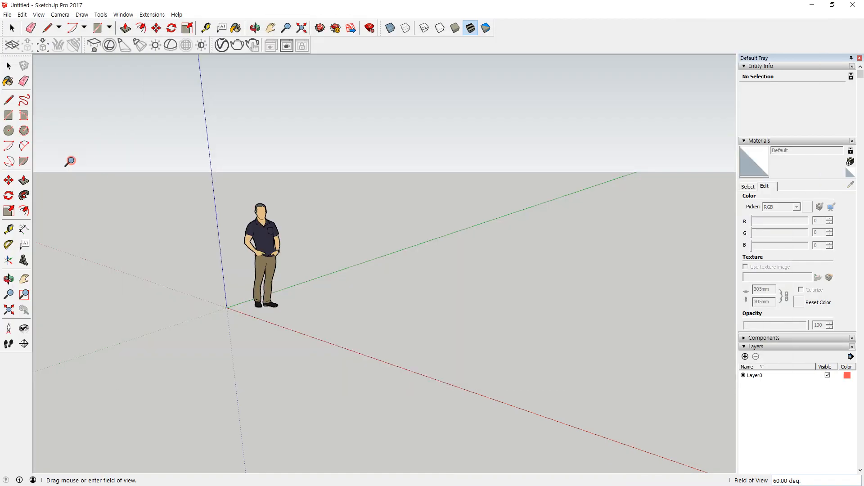
{"action": "key", "text": "space"}
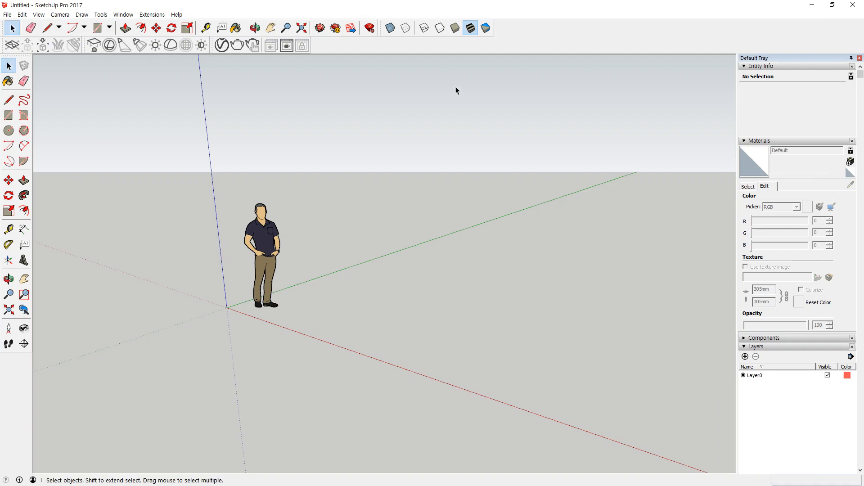
Turn off progressive rendering in the V-Ray Asset Editor and expand the standard camera's ISO, aperture and shutter speed settings
{"action": "left_click", "coordinate": [221, 45]}
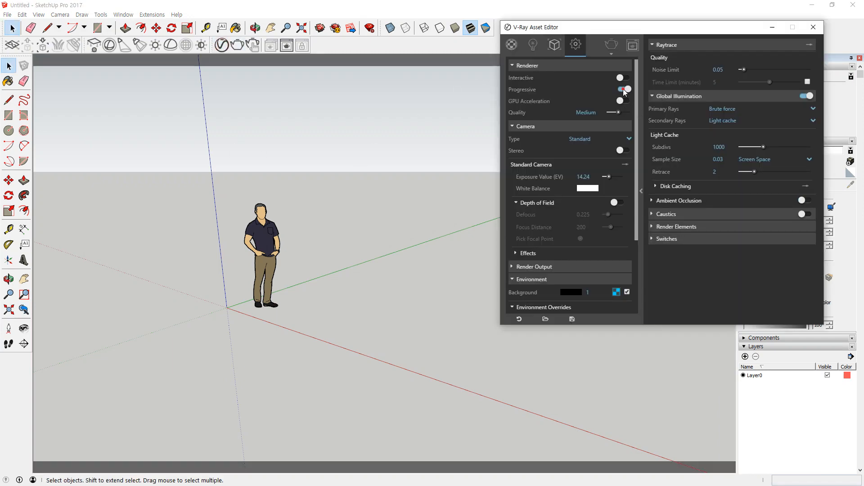
{"action": "left_click", "coordinate": [623, 89]}
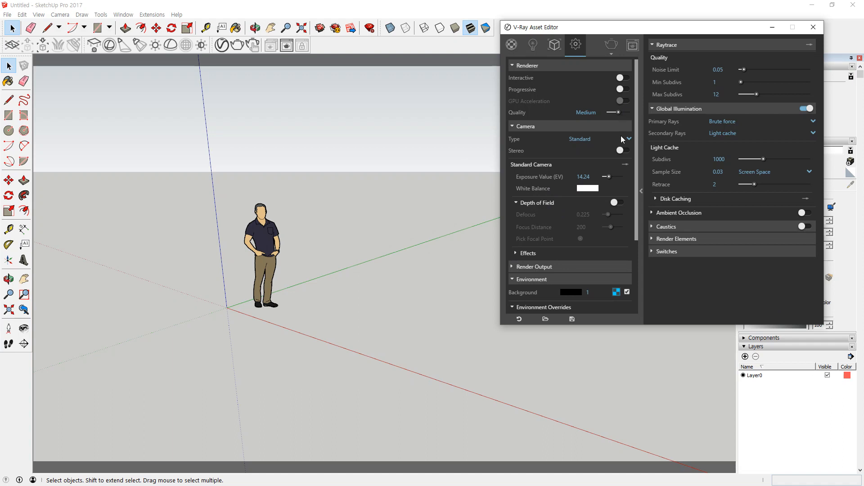
{"action": "key", "text": "super+plus"}
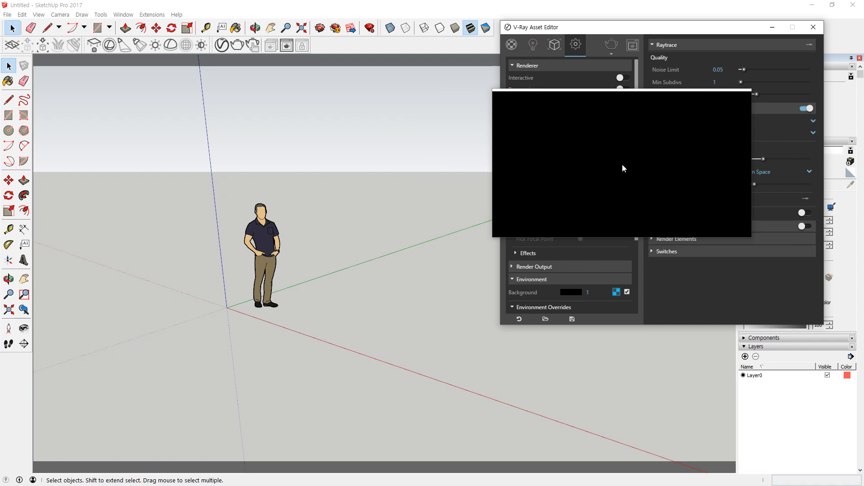
{"action": "scroll", "coordinate": [624, 167], "scroll_direction": "up", "scroll_amount": 1}
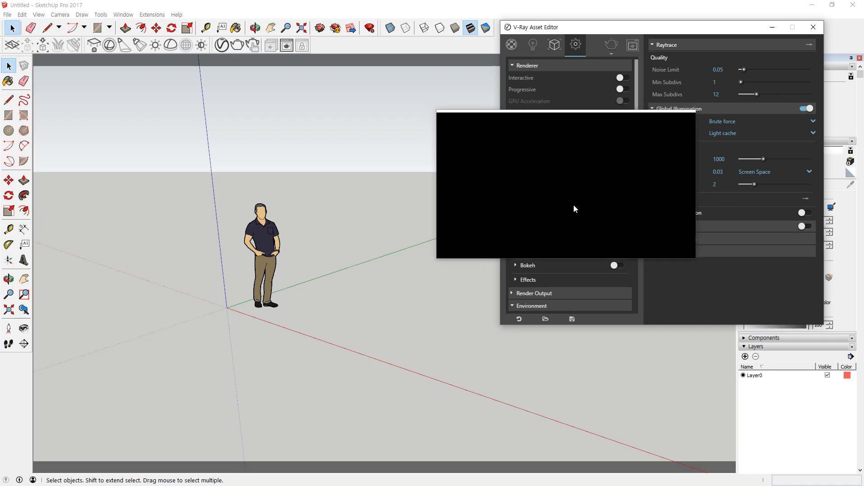
{"action": "key", "text": "super+Escape"}
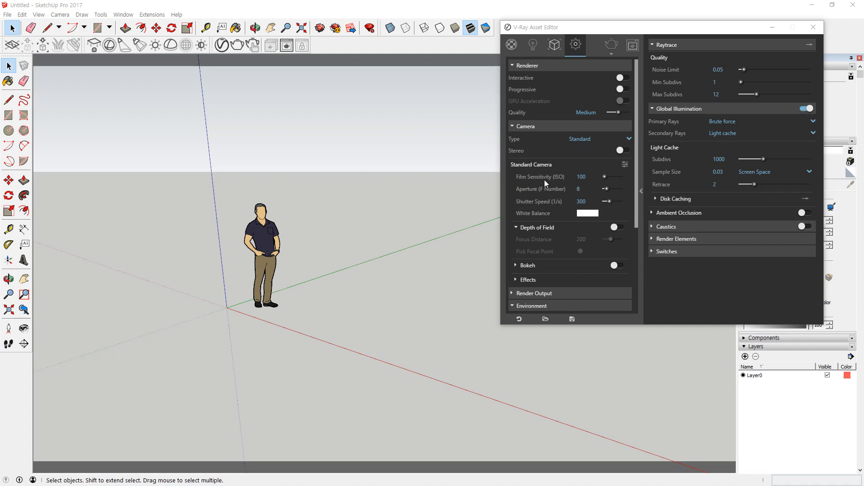
Examine the standard camera's film sensitivity, aperture and shutter speed settings and the explanation of film sensitivity
{"action": "mouse_move", "coordinate": [544, 180]}
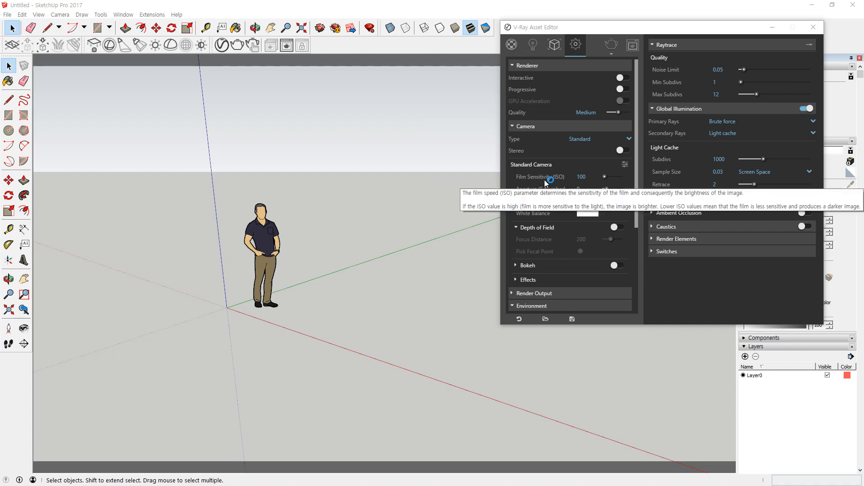
{"action": "key", "text": "super+plus"}
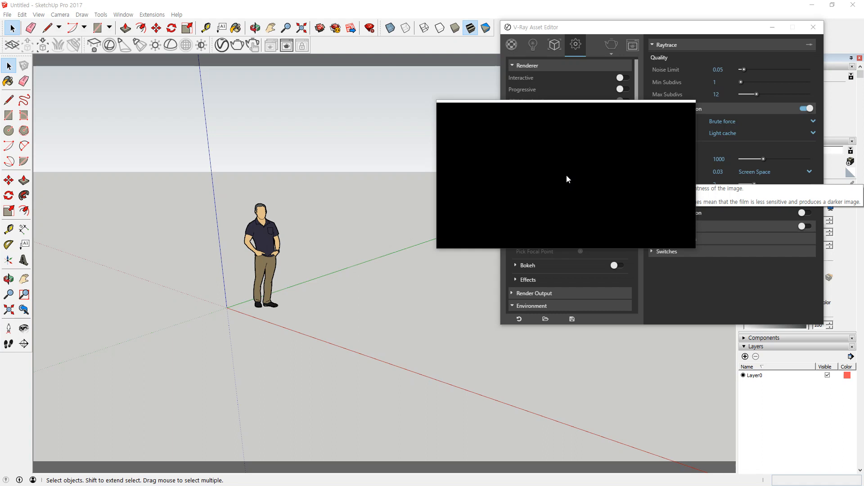
{"action": "mouse_move", "coordinate": [567, 176]}
{"action": "left_mouse_down"}
{"action": "mouse_move", "coordinate": [605, 92]}
{"action": "mouse_move", "coordinate": [574, 169]}
{"action": "left_mouse_up"}
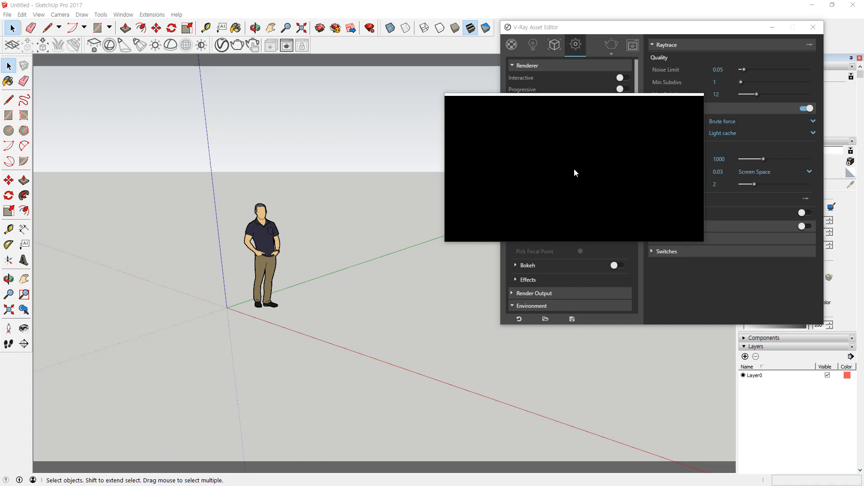
{"action": "left_click_drag", "start_coordinate": [574, 173], "coordinate": [551, 179]}
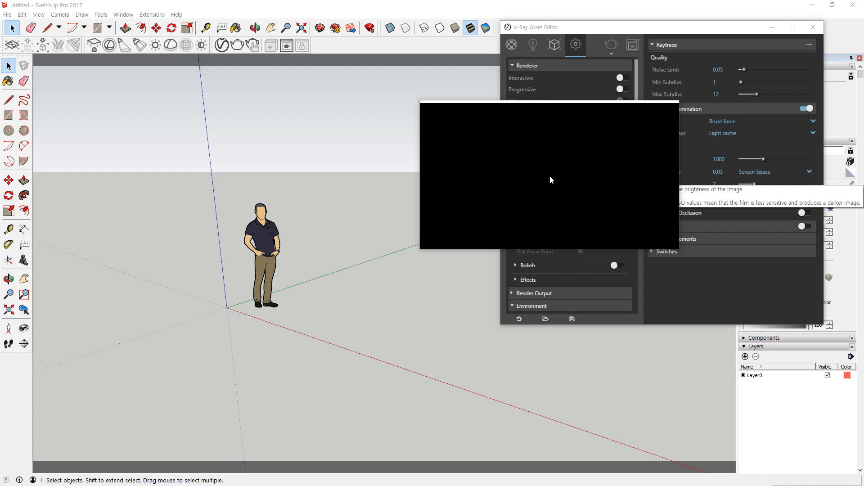
{"action": "left_click_drag", "start_coordinate": [550, 180], "coordinate": [553, 197]}
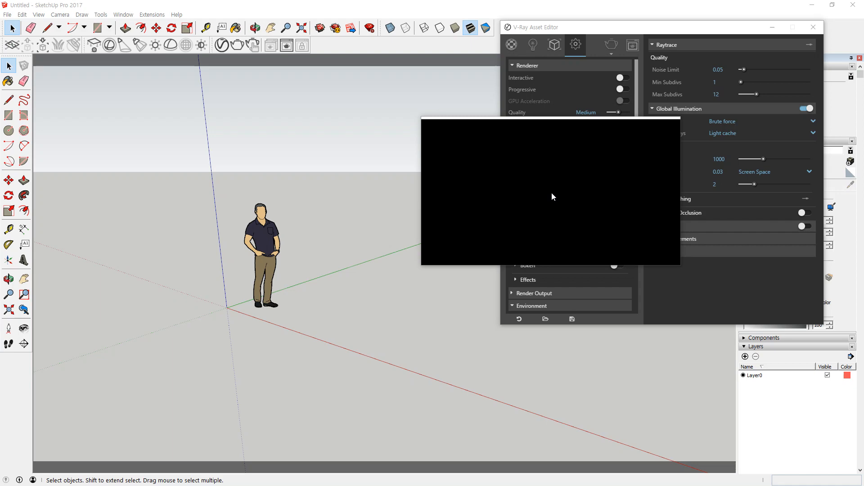
{"action": "left_click_drag", "start_coordinate": [552, 197], "coordinate": [675, 52]}
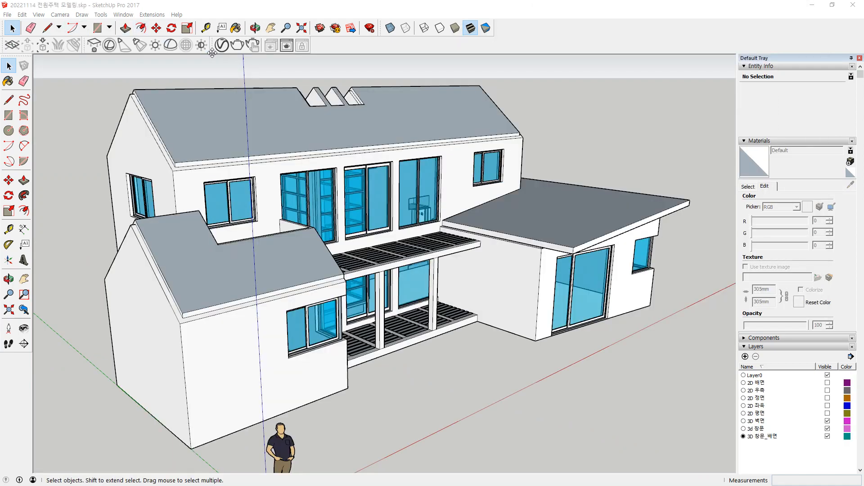
Open the V-Ray Asset Editor for the house model and turn off progressive rendering
{"action": "left_click", "coordinate": [221, 45]}
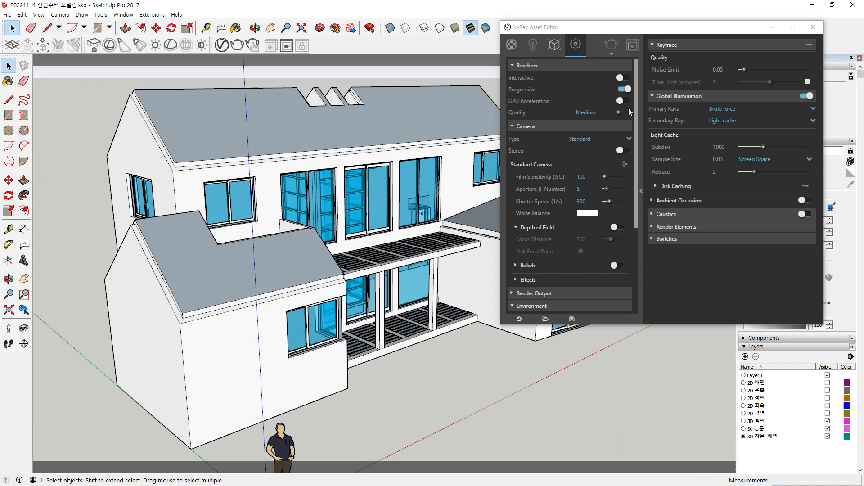
{"action": "left_click", "coordinate": [625, 90]}
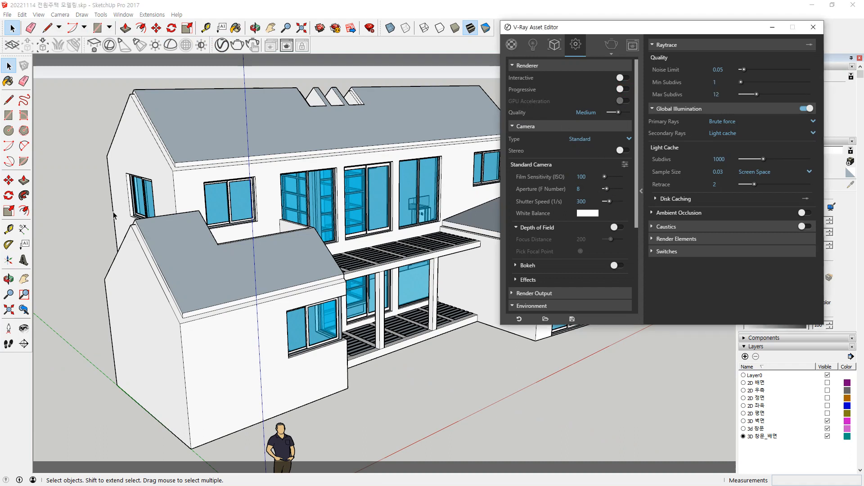
Set the camera's field of view to 60 degrees, return to the Select tool, and render the house with V-Ray
{"action": "left_click", "coordinate": [39, 15]}
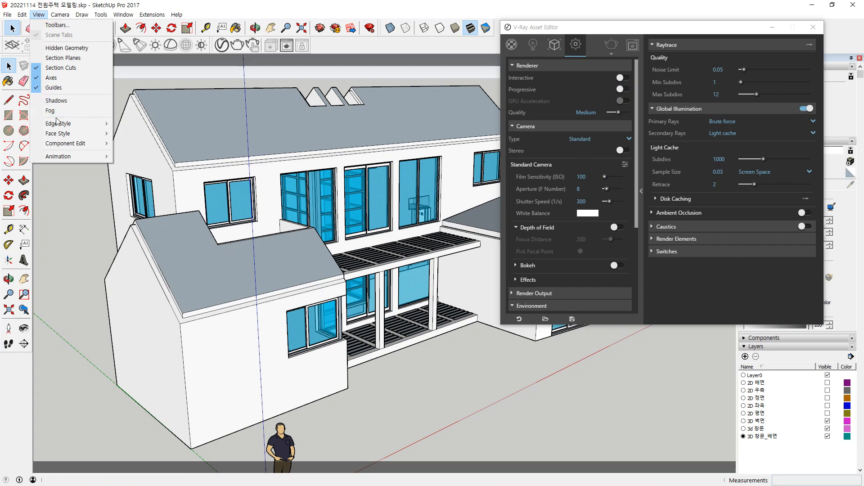
{"action": "mouse_move", "coordinate": [60, 15]}
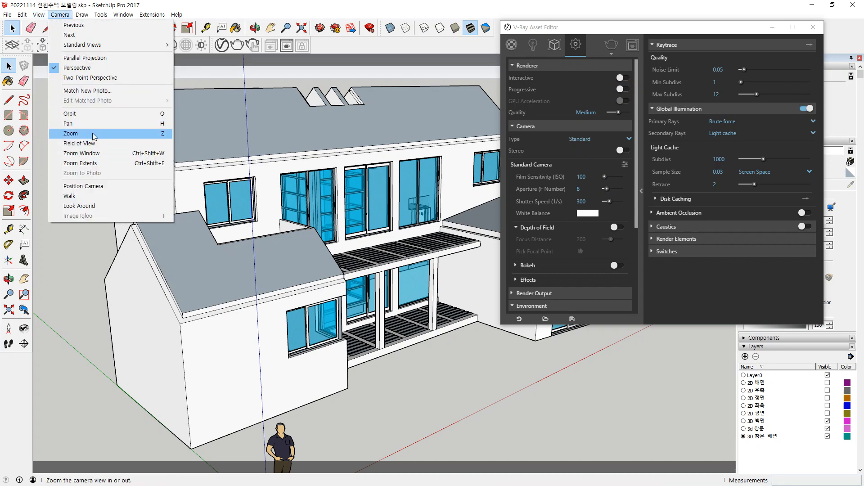
{"action": "left_click", "coordinate": [79, 143]}
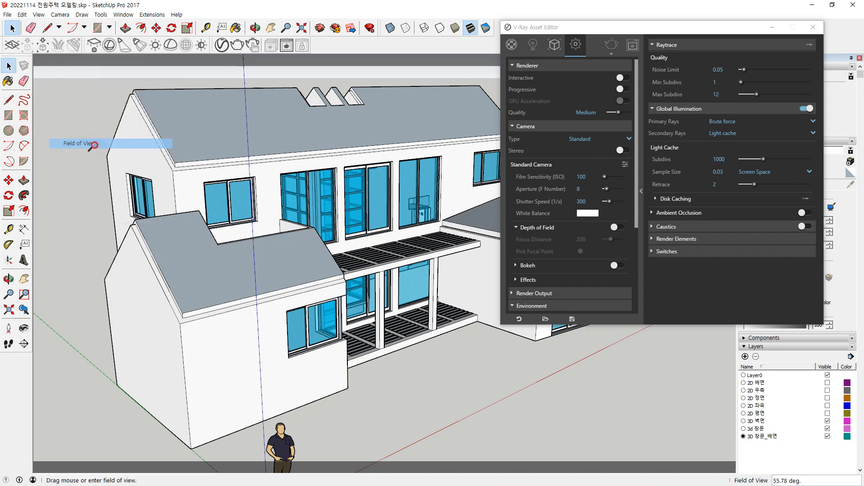
{"action": "type", "text": "60"}
{"action": "key", "text": "Return"}
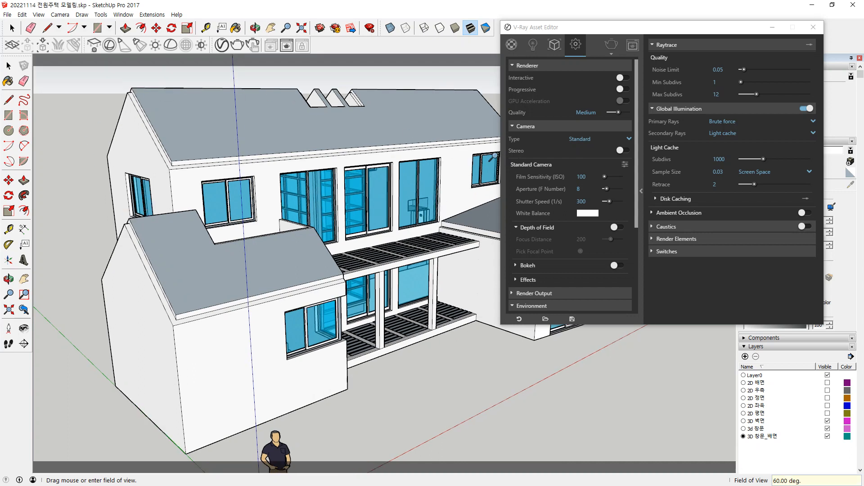
{"action": "left_click", "coordinate": [9, 66]}
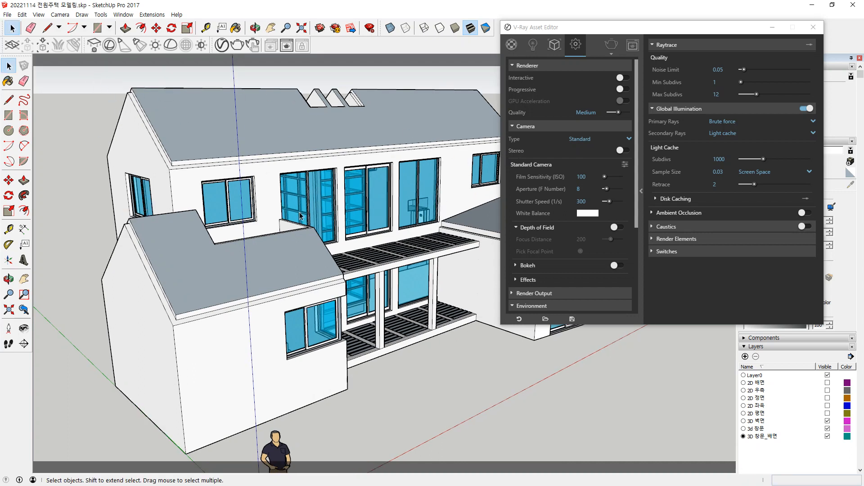
{"action": "left_click", "coordinate": [595, 179]}
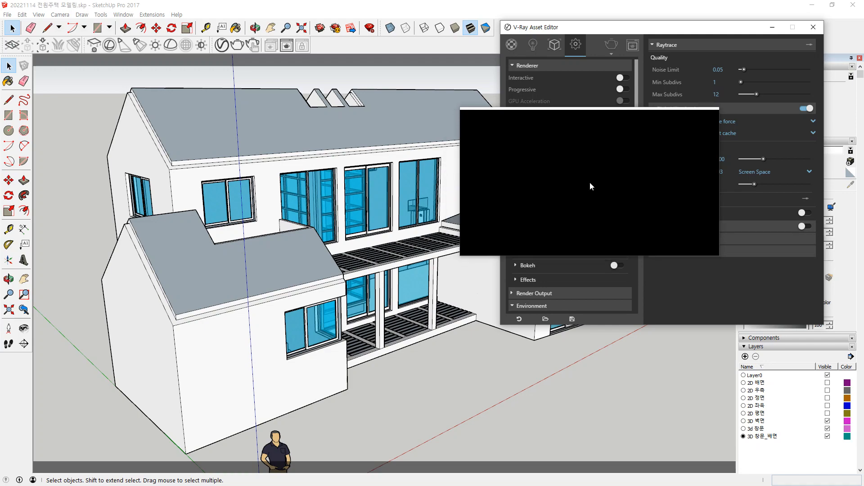
{"action": "left_click", "coordinate": [236, 45]}
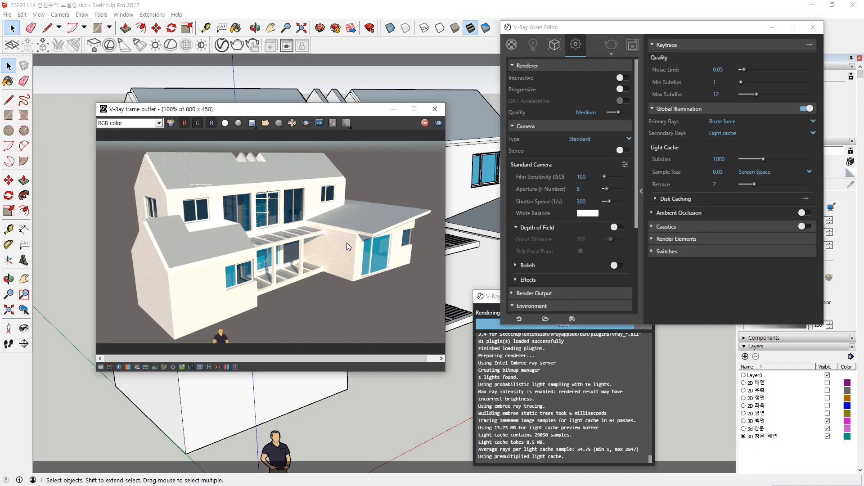
Set the standard camera's film sensitivity (ISO) to 400
{"action": "left_click", "coordinate": [584, 175]}
{"action": "type", "text": "40"}
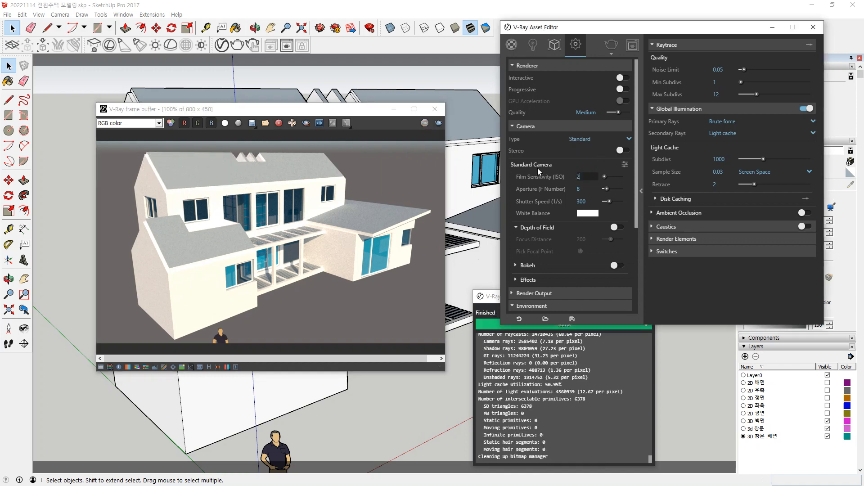
{"action": "type", "text": "0"}
{"action": "key", "text": "Return"}
Enable region rendering and re-render only a region covering the right part of the house image
{"action": "left_click", "coordinate": [296, 124]}
{"action": "left_click_drag", "start_coordinate": [246, 188], "coordinate": [331, 193]}
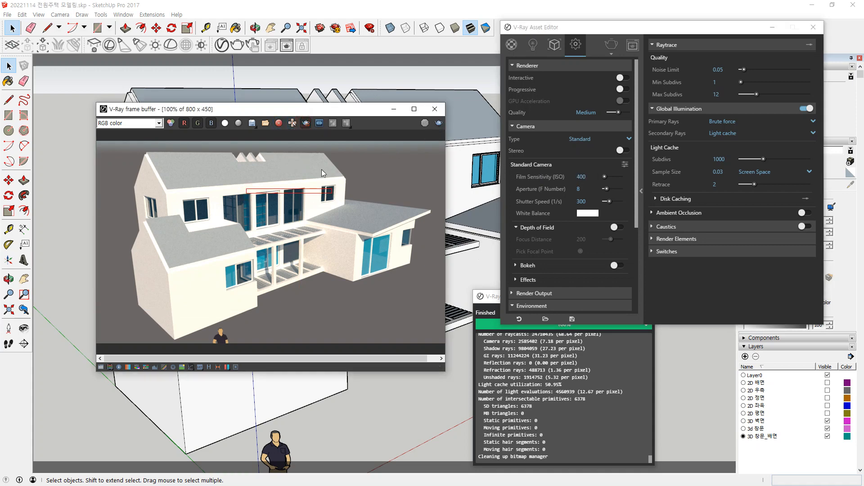
{"action": "left_click_drag", "start_coordinate": [309, 142], "coordinate": [445, 344]}
{"action": "left_click", "coordinate": [437, 125]}
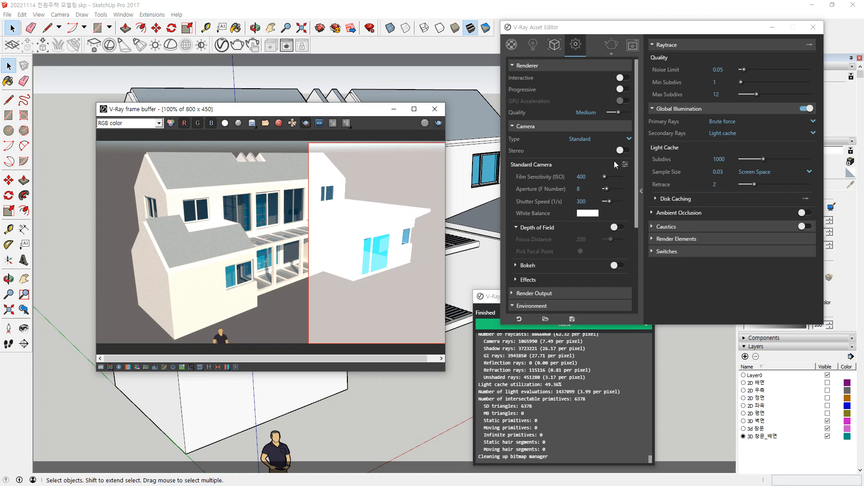
Set the standard camera's film sensitivity (ISO) to 50
{"action": "left_click", "coordinate": [585, 176]}
{"action": "type", "text": "50"}
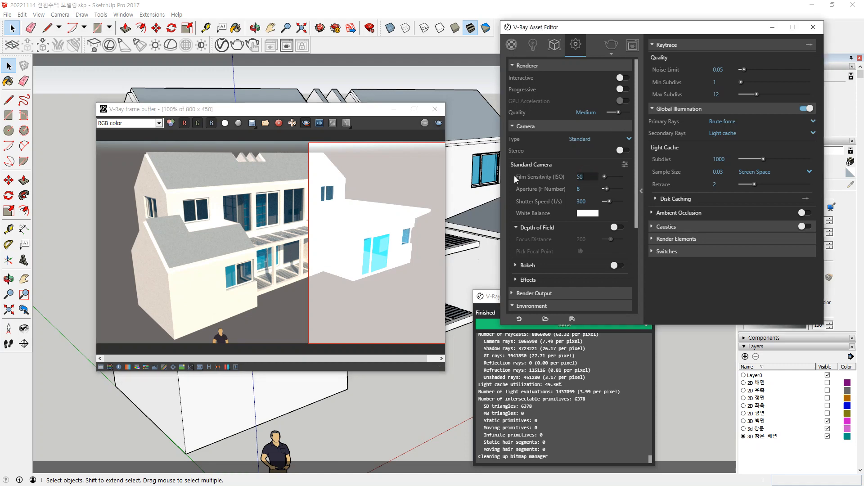
{"action": "key", "text": "Return"}
Re-render a region covering the left part of the house image and turn off region rendering
{"action": "left_click_drag", "start_coordinate": [95, 137], "coordinate": [200, 359]}
{"action": "left_click", "coordinate": [438, 123]}
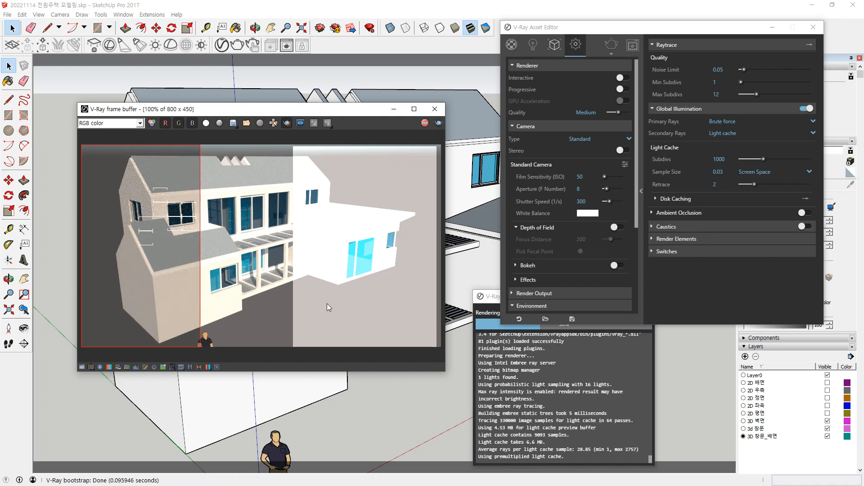
{"action": "left_click", "coordinate": [286, 123]}
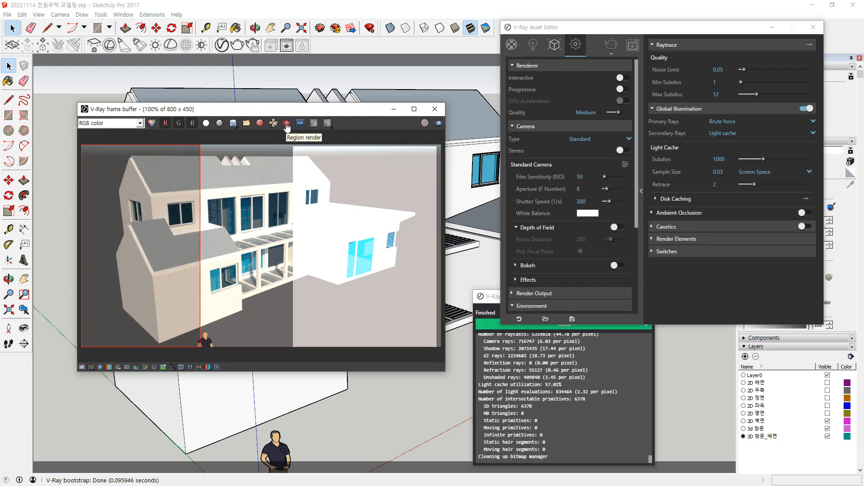
Compare the ISO 50, 100 and 400 areas of the render by pointing temporary arrows at each one
{"action": "left_click_drag", "start_coordinate": [116, 204], "coordinate": [108, 199]}
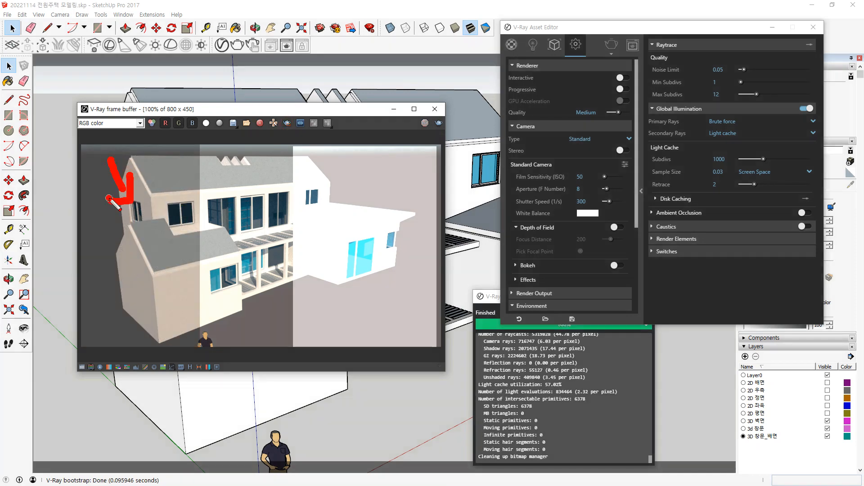
{"action": "left_click_drag", "start_coordinate": [250, 148], "coordinate": [258, 190]}
{"action": "mouse_move", "coordinate": [267, 172]}
{"action": "left_mouse_down"}
{"action": "mouse_move", "coordinate": [255, 197]}
{"action": "mouse_move", "coordinate": [243, 196]}
{"action": "left_mouse_up"}
{"action": "left_click_drag", "start_coordinate": [352, 164], "coordinate": [361, 185]}
{"action": "left_click_drag", "start_coordinate": [369, 174], "coordinate": [348, 191]}
{"action": "key", "text": "Escape"}
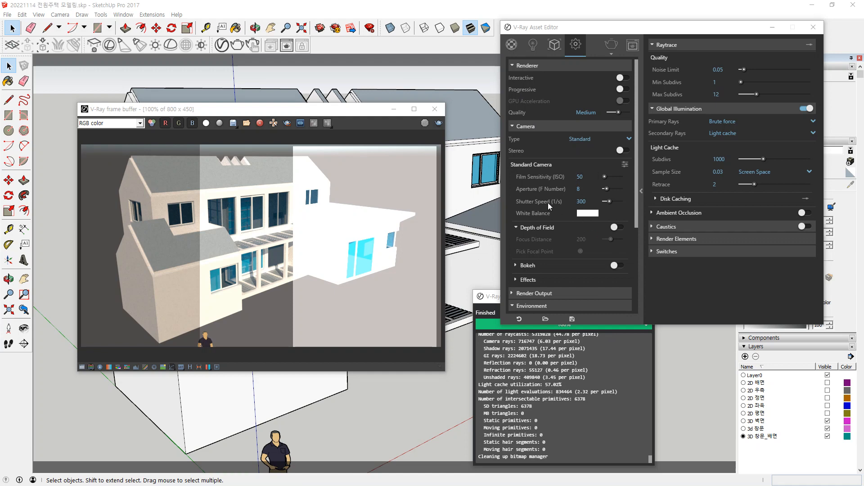
{"action": "key", "text": "super+plus"}
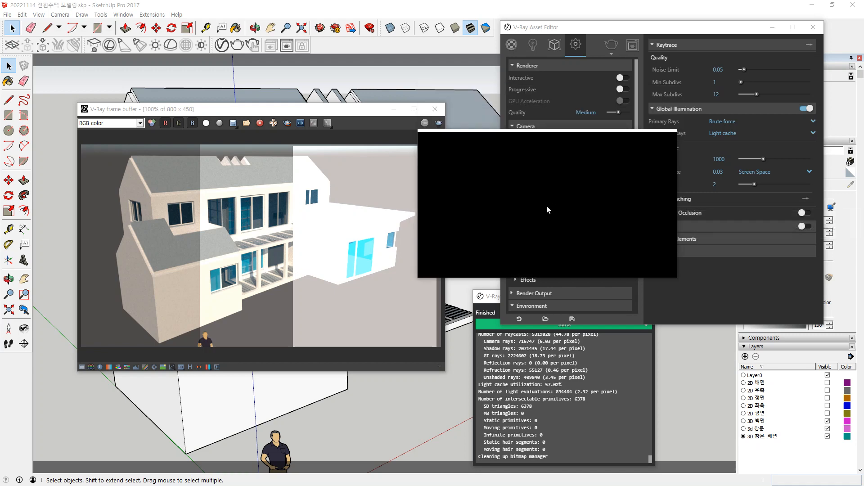
Switch to Notepad and add a third line listing the aperture values 1, 1.2, 2, 2.4, 4, 5, 8, 10, 16, 20
{"action": "key", "text": "alt+Tab"}
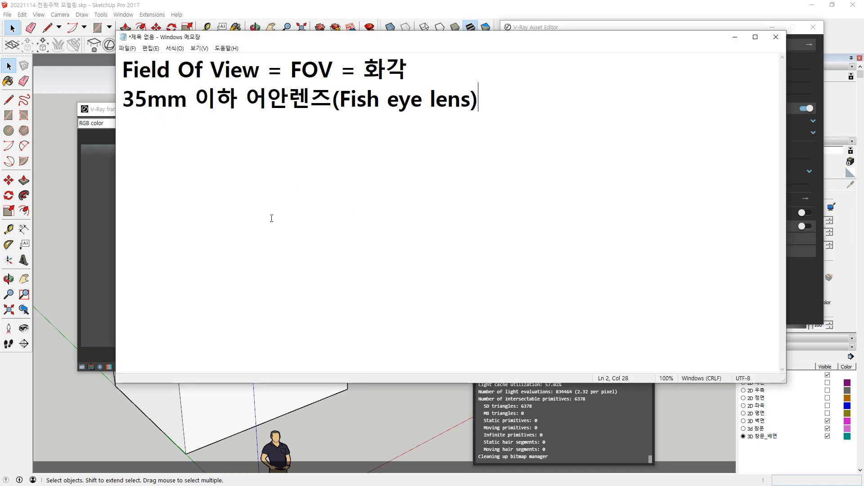
{"action": "key", "text": "Return"}
{"action": "type", "text": "1, 1.2, 2, "}
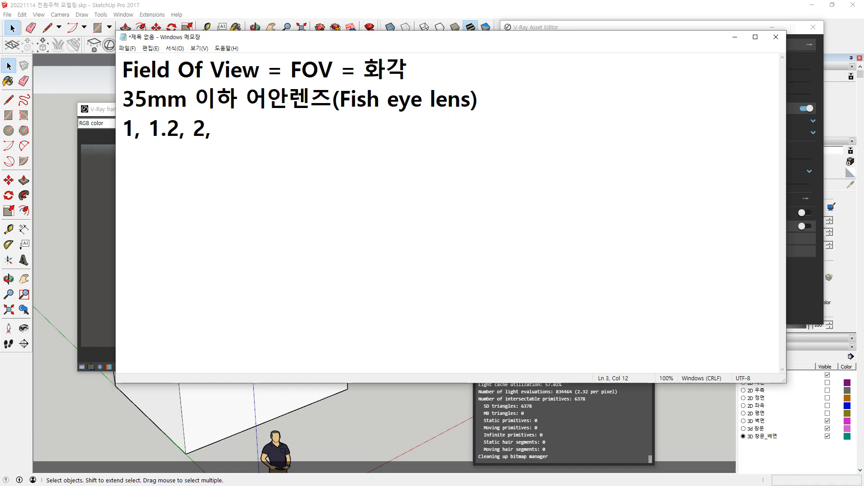
{"action": "type", "text": "2.4, "}
{"action": "type", "text": "4. "}
{"action": "type", "text": "5"}
{"action": "key", "text": "BackSpace"}
{"action": "key", "text": "BackSpace"}
{"action": "key", "text": "BackSpace"}
{"action": "type", "text": ", 5, "}
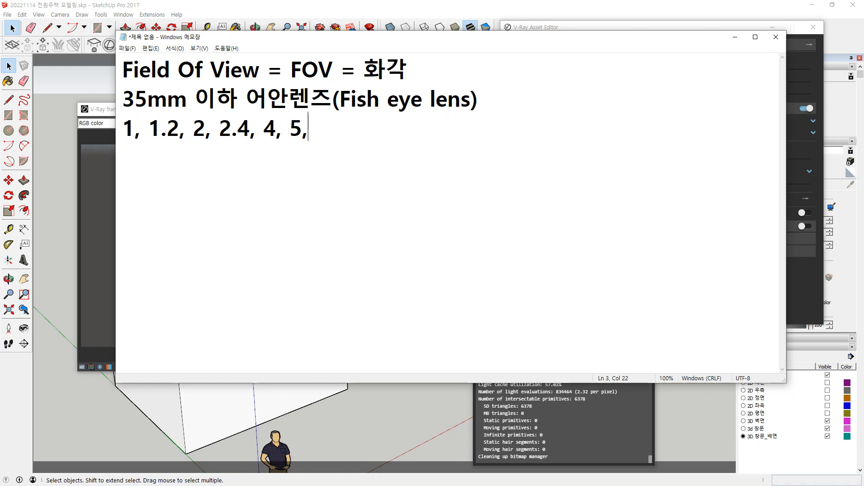
{"action": "type", "text": "8, 19"}
{"action": "key", "text": "BackSpace"}
{"action": "type", "text": "0, "}
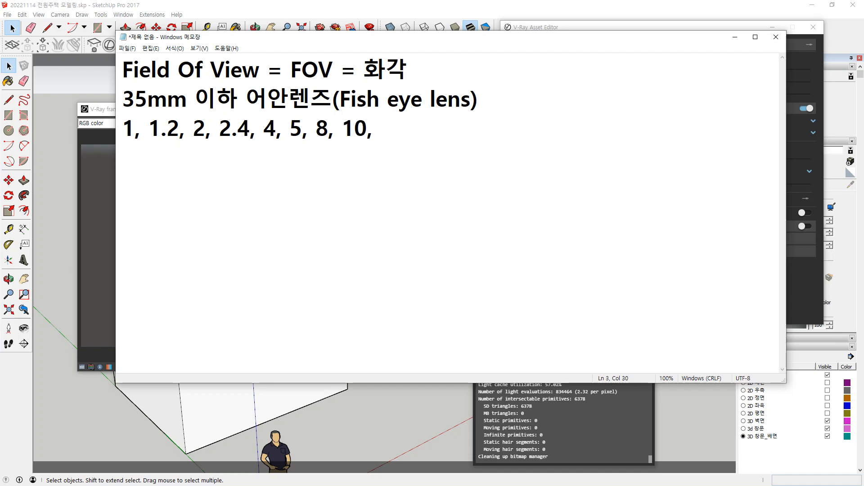
{"action": "type", "text": "16, 20"}
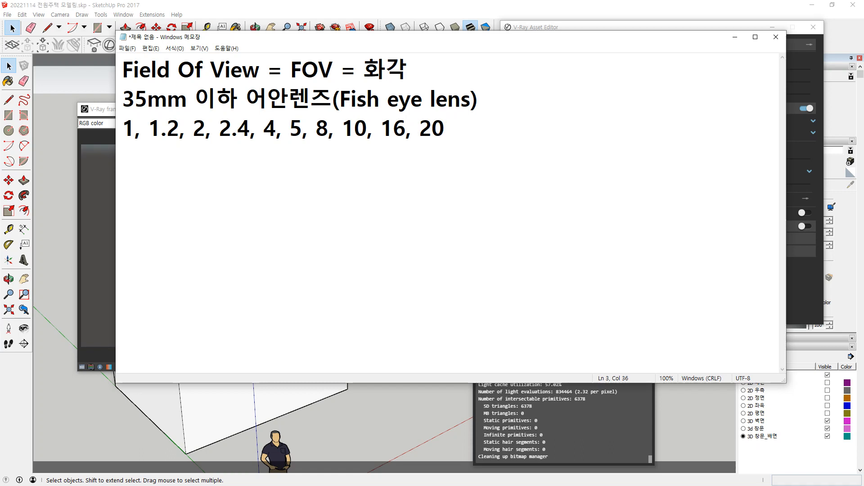
Link alternate aperture values with temporary curved arrows, draw a double-headed arrow beneath the list, and clear the markings
{"action": "mouse_move", "coordinate": [132, 142]}
{"action": "left_mouse_down"}
{"action": "mouse_move", "coordinate": [163, 161]}
{"action": "mouse_move", "coordinate": [205, 146]}
{"action": "mouse_move", "coordinate": [216, 158]}
{"action": "mouse_move", "coordinate": [271, 149]}
{"action": "mouse_move", "coordinate": [318, 180]}
{"action": "mouse_move", "coordinate": [331, 151]}
{"action": "mouse_move", "coordinate": [381, 157]}
{"action": "mouse_move", "coordinate": [399, 145]}
{"action": "left_mouse_up"}
{"action": "mouse_move", "coordinate": [168, 116]}
{"action": "left_mouse_down"}
{"action": "mouse_move", "coordinate": [225, 114]}
{"action": "mouse_move", "coordinate": [215, 111]}
{"action": "mouse_move", "coordinate": [259, 96]}
{"action": "mouse_move", "coordinate": [288, 104]}
{"action": "mouse_move", "coordinate": [284, 114]}
{"action": "mouse_move", "coordinate": [344, 103]}
{"action": "mouse_move", "coordinate": [349, 112]}
{"action": "mouse_move", "coordinate": [421, 115]}
{"action": "mouse_move", "coordinate": [421, 104]}
{"action": "left_mouse_up"}
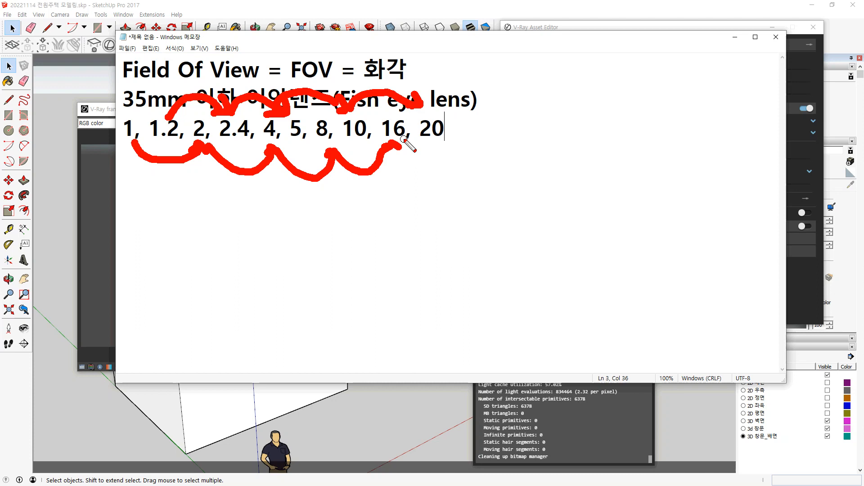
{"action": "mouse_move", "coordinate": [240, 229]}
{"action": "left_mouse_down"}
{"action": "mouse_move", "coordinate": [449, 220]}
{"action": "mouse_move", "coordinate": [437, 243]}
{"action": "left_mouse_up"}
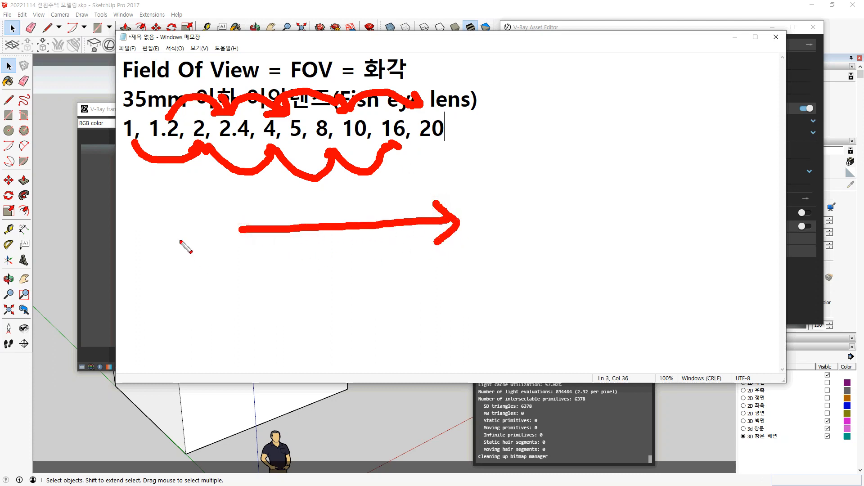
{"action": "left_click_drag", "start_coordinate": [247, 204], "coordinate": [240, 254]}
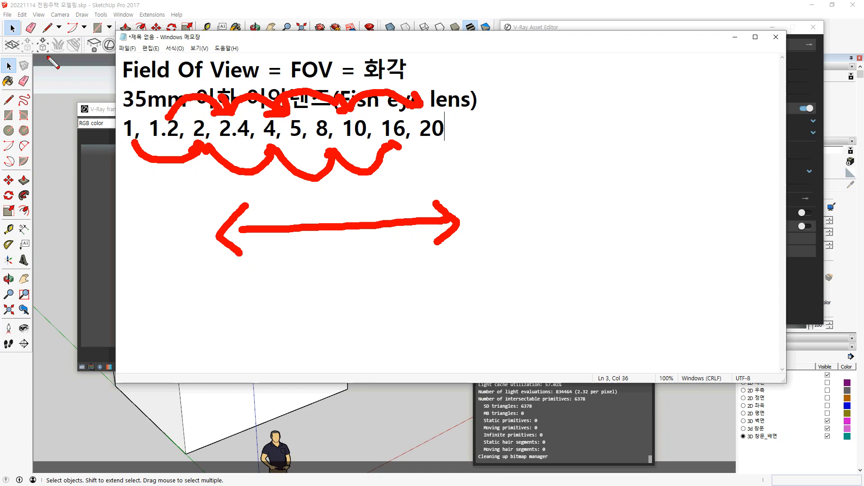
{"action": "key", "text": "Escape"}
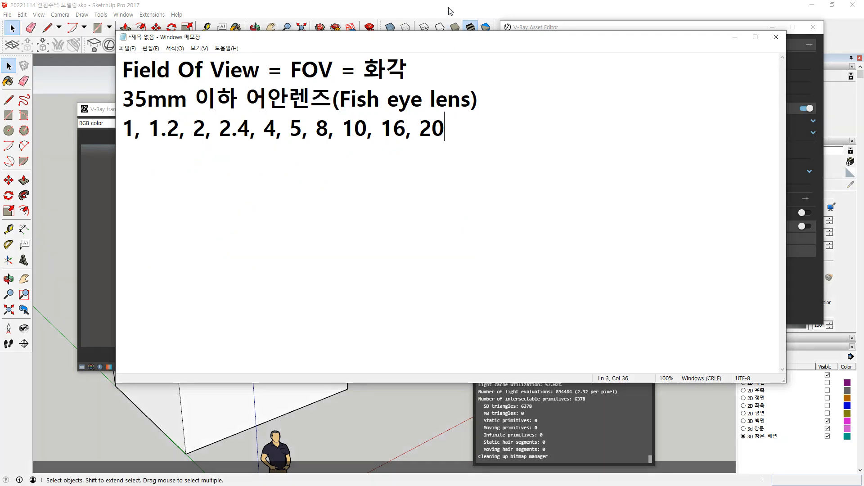
Switch back to SketchUp, set the camera's film sensitivity to 100 and re-render the whole house image
{"action": "left_click", "coordinate": [588, 23]}
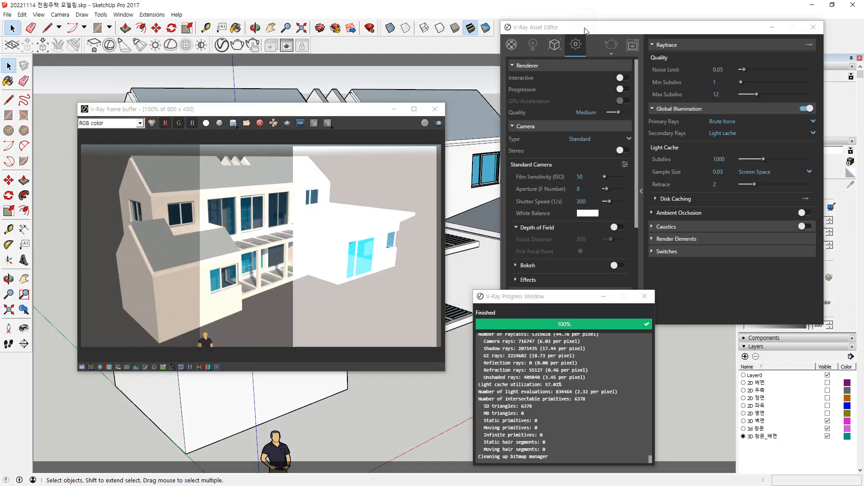
{"action": "left_click", "coordinate": [578, 177]}
{"action": "type", "text": "10"}
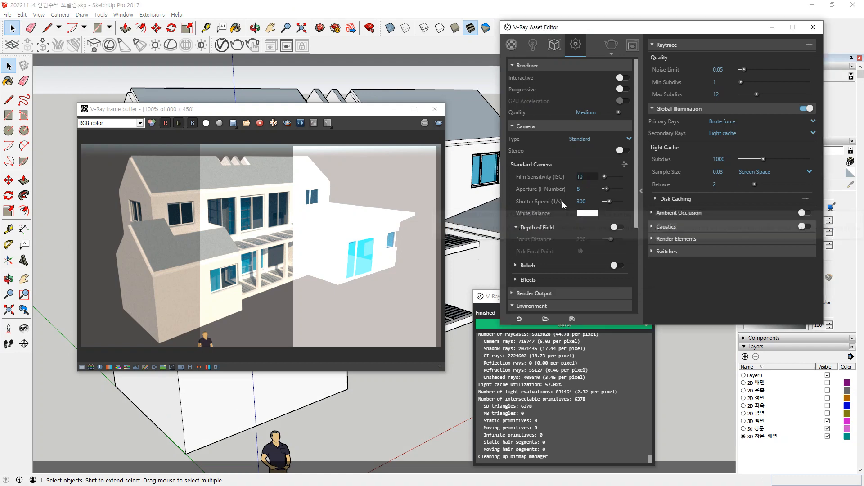
{"action": "type", "text": "0"}
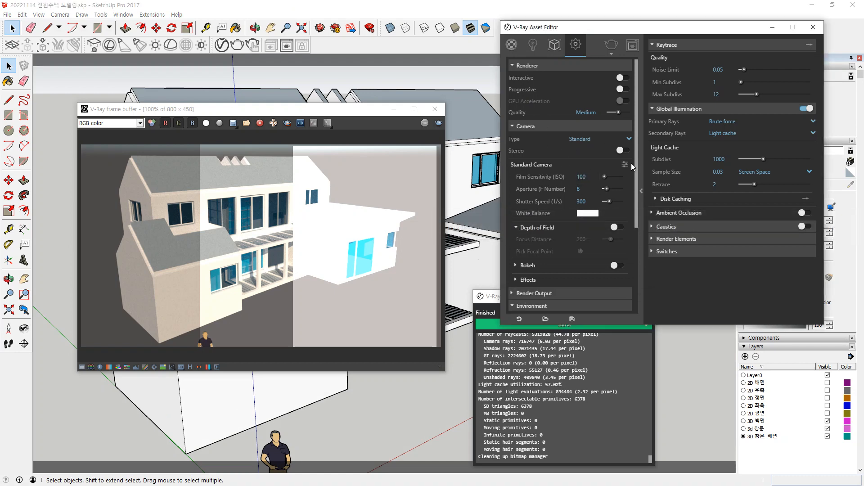
{"action": "left_click", "coordinate": [435, 123]}
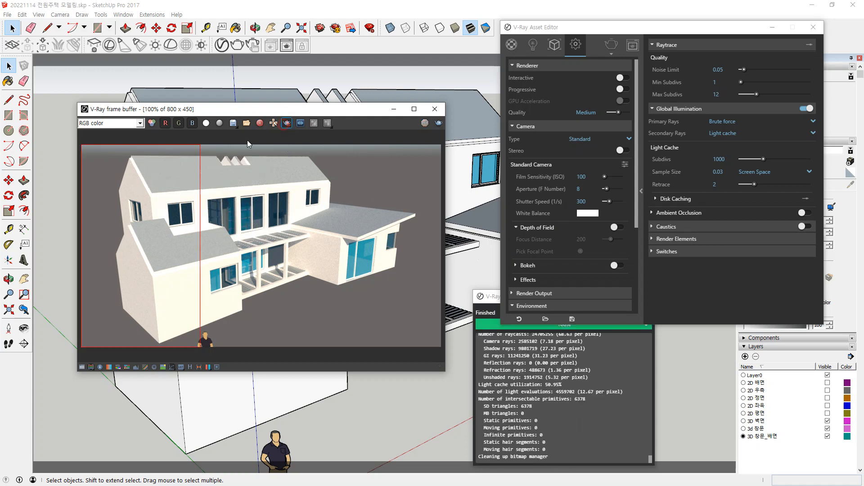
Set the aperture (F Number) to 1 and re-render the region over the left part of the house image
{"action": "left_click", "coordinate": [577, 189]}
{"action": "type", "text": "1"}
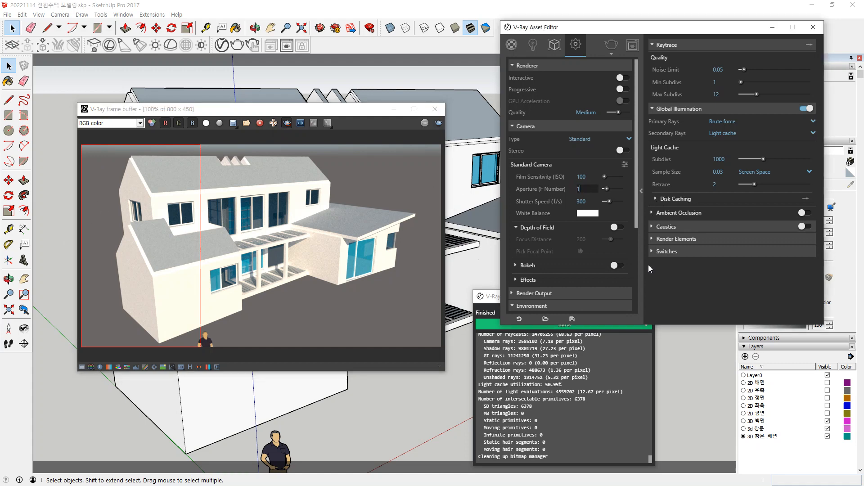
{"action": "left_click", "coordinate": [439, 124]}
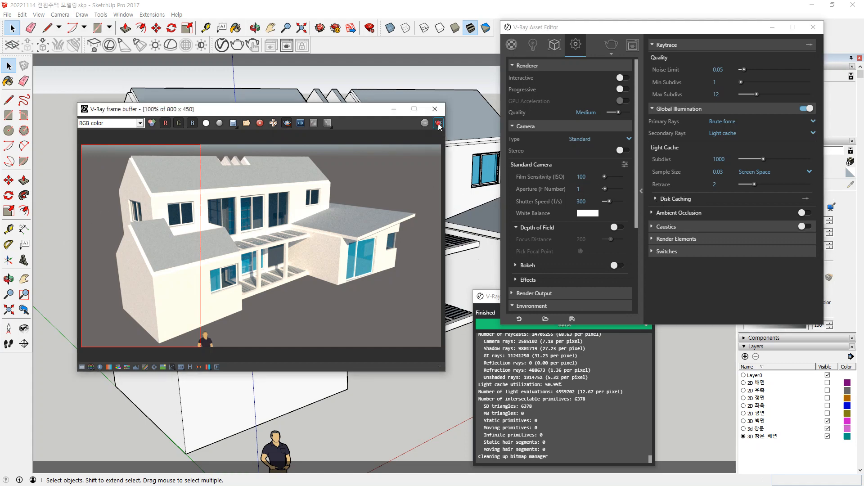
{"action": "left_click", "coordinate": [439, 124]}
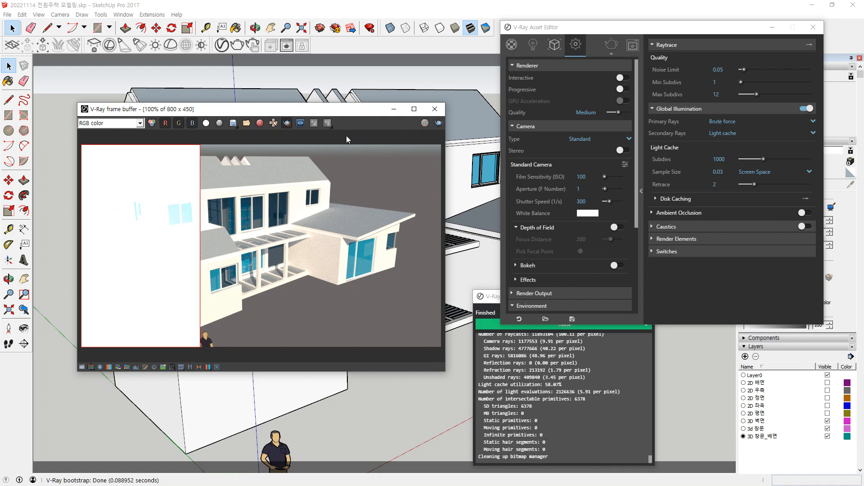
Define a render region over the right part of the house image, set the aperture to 16 and render it
{"action": "left_click_drag", "start_coordinate": [297, 136], "coordinate": [463, 381]}
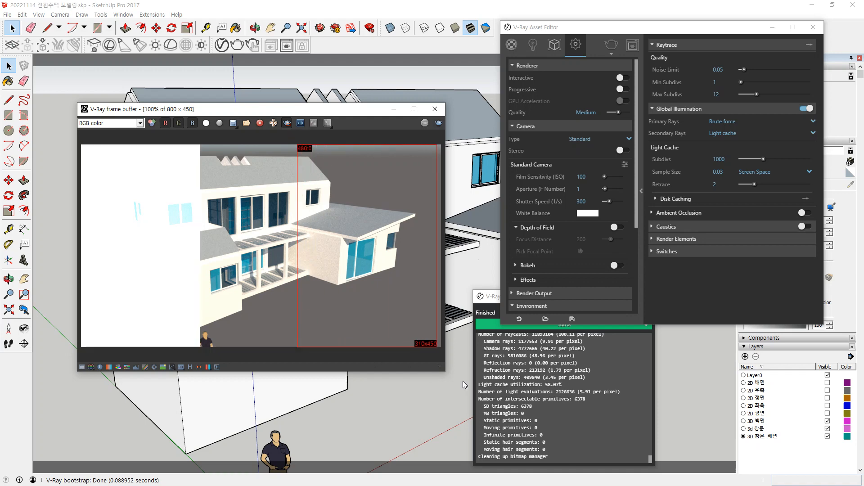
{"action": "left_click", "coordinate": [584, 188]}
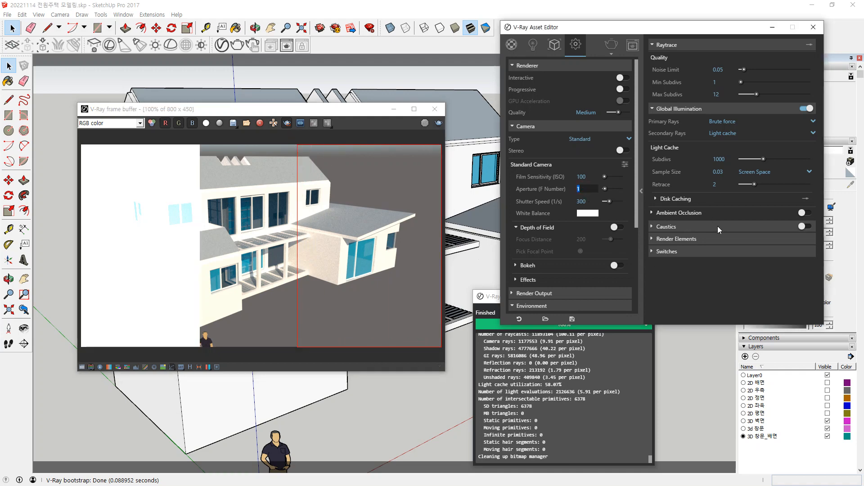
{"action": "type", "text": "16"}
{"action": "key", "text": "Return"}
{"action": "left_click", "coordinate": [439, 123]}
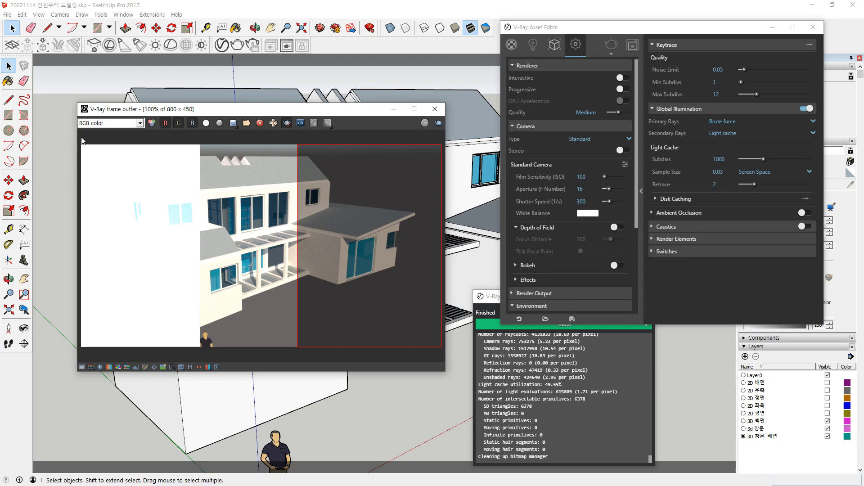
Define a render region over the left part of the house image, set the aperture (F Number) to 4 and render it
{"action": "left_click_drag", "start_coordinate": [82, 142], "coordinate": [201, 357]}
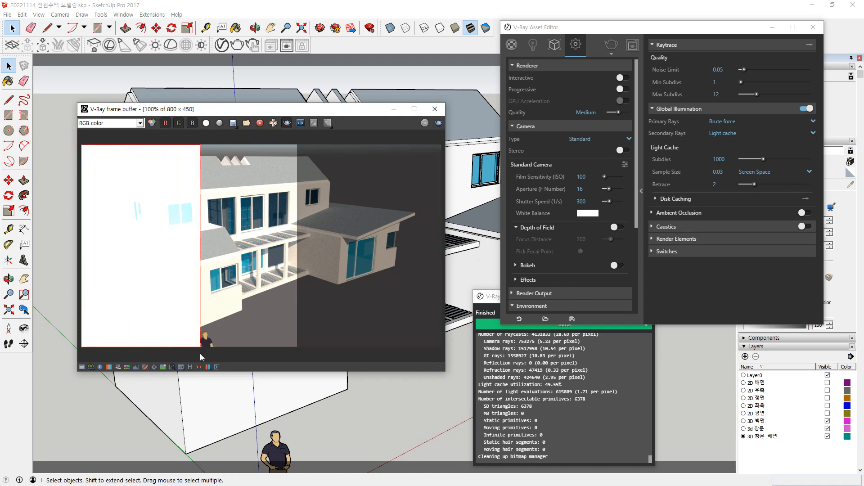
{"action": "double_click", "coordinate": [581, 189]}
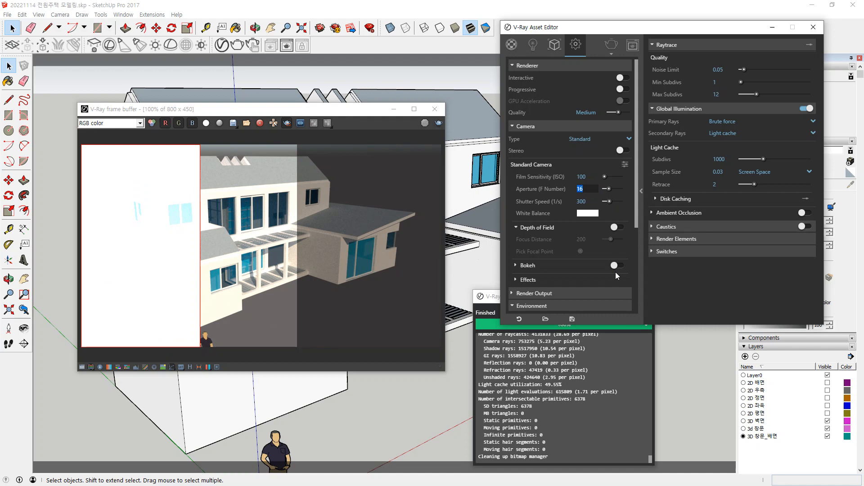
{"action": "type", "text": "4"}
{"action": "key", "text": "Return"}
{"action": "left_click", "coordinate": [438, 122]}
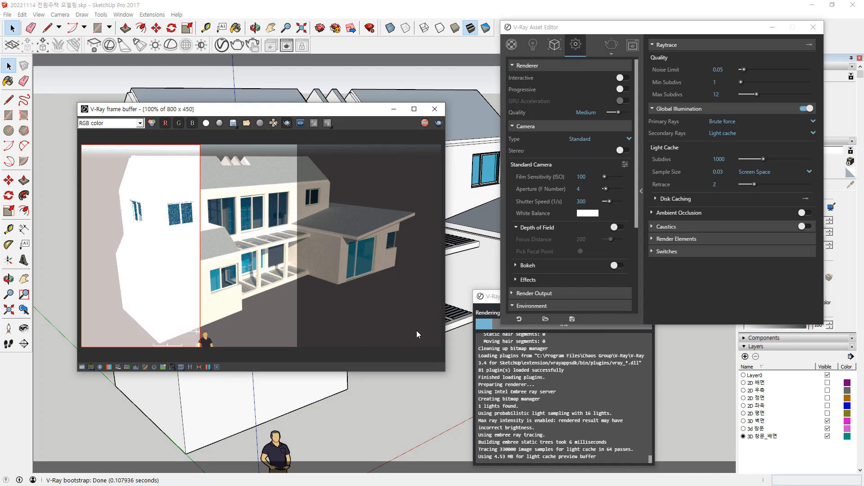
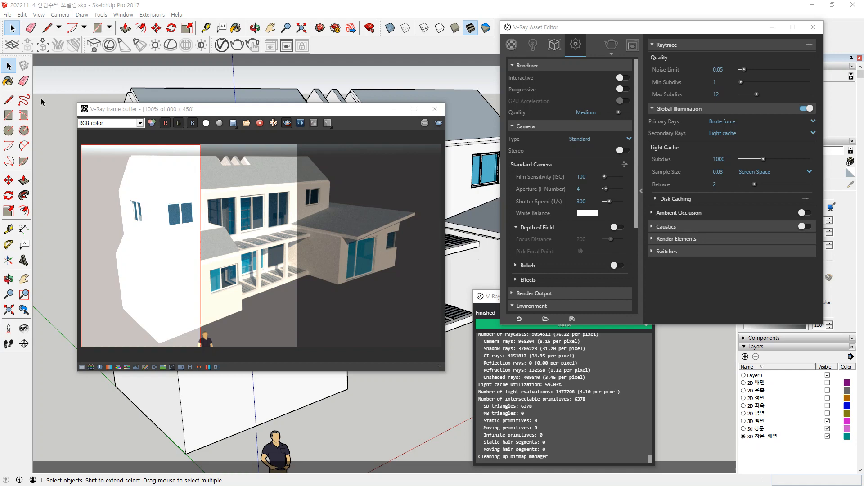
Try shutter speeds of 125, 1000 and 128 in the standard camera settings
{"action": "left_click", "coordinate": [589, 201]}
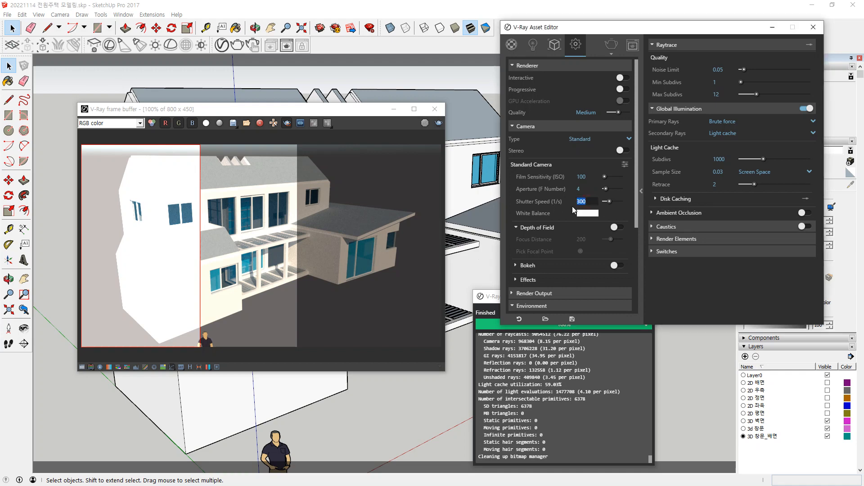
{"action": "type", "text": "125"}
{"action": "key", "text": "Return"}
{"action": "double_click", "coordinate": [595, 203]}
{"action": "type", "text": "1000"}
{"action": "key", "text": "Return"}
{"action": "left_click_drag", "start_coordinate": [591, 202], "coordinate": [515, 203]}
{"action": "type", "text": "128"}
{"action": "key", "text": "Return"}
Set the camera's aperture (F Number) to 8
{"action": "left_click_drag", "start_coordinate": [583, 190], "coordinate": [541, 187]}
{"action": "type", "text": "8"}
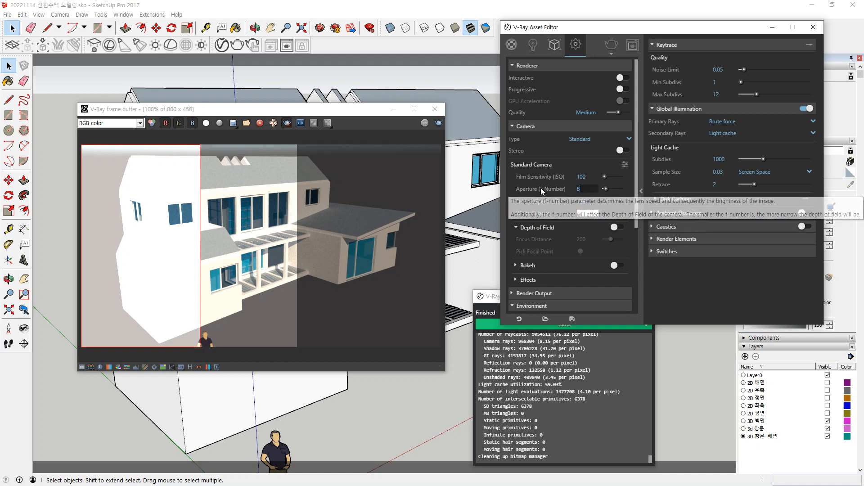
{"action": "key", "text": "Return"}
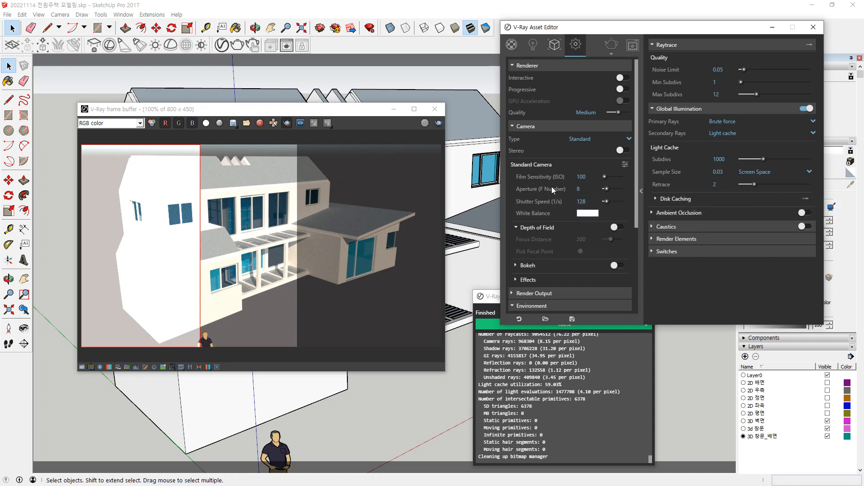
Try shutter speeds of 300 and 250 for the camera
{"action": "left_click_drag", "start_coordinate": [597, 202], "coordinate": [549, 199]}
{"action": "type", "text": "300"}
{"action": "key", "text": "Return"}
{"action": "double_click", "coordinate": [584, 203]}
{"action": "type", "text": "250"}
{"action": "key", "text": "Return"}
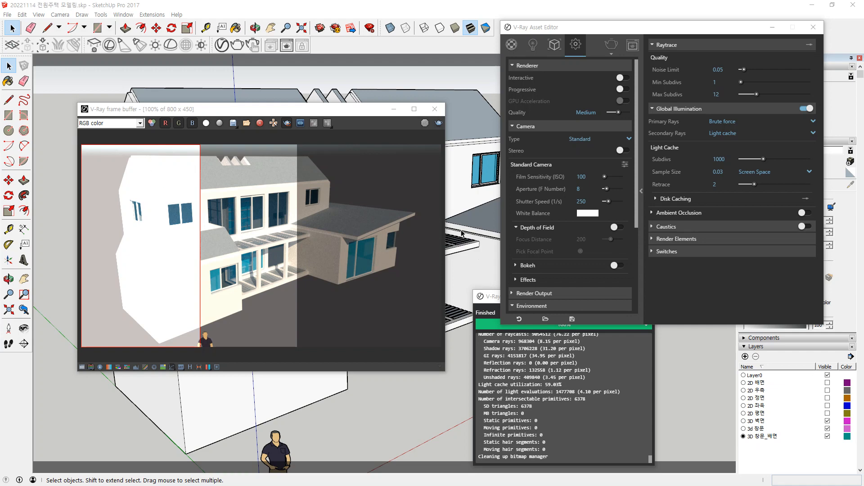
Set the shutter speed to 125 and render a region over the left part of the house image
{"action": "double_click", "coordinate": [584, 201]}
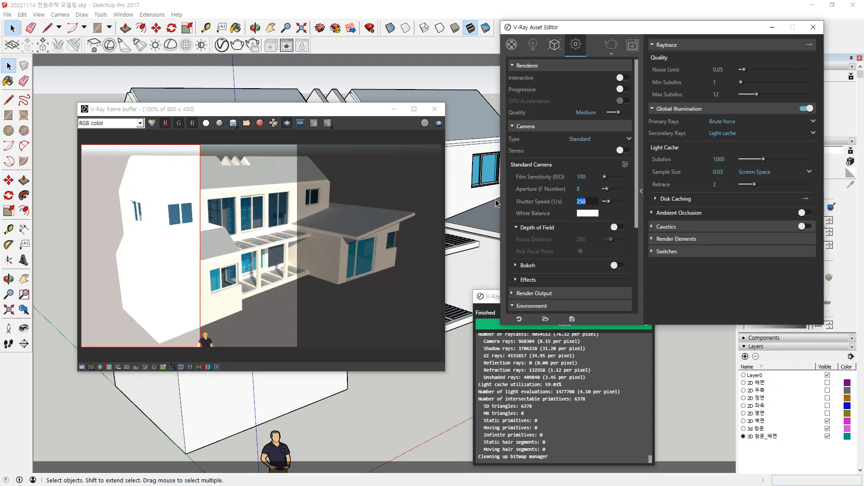
{"action": "type", "text": "125"}
{"action": "key", "text": "Return"}
{"action": "left_click", "coordinate": [83, 136]}
{"action": "left_click_drag", "start_coordinate": [84, 137], "coordinate": [201, 355]}
{"action": "left_click", "coordinate": [440, 124]}
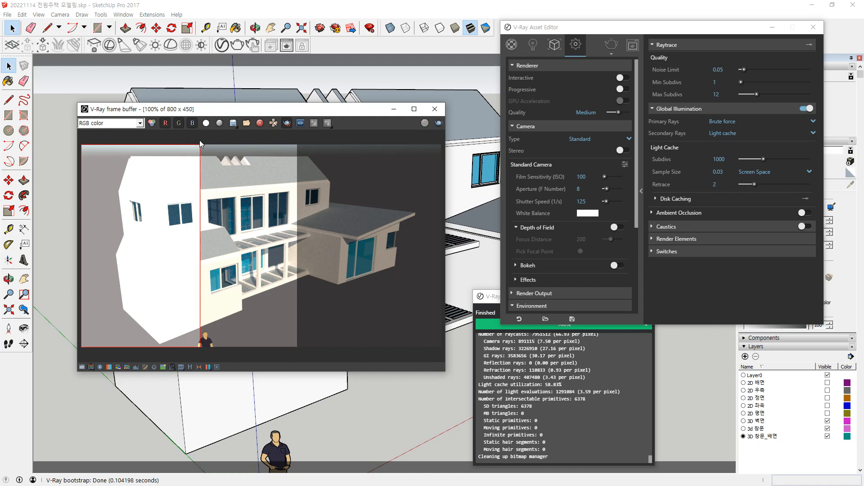
Define a render region over the middle part of the house image, set the shutter speed to 300 and render it
{"action": "left_click_drag", "start_coordinate": [200, 141], "coordinate": [209, 260]}
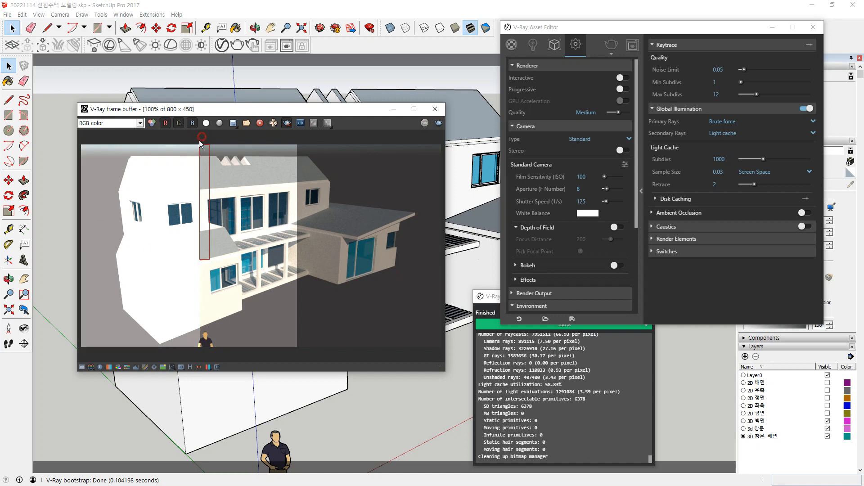
{"action": "left_click_drag", "start_coordinate": [200, 143], "coordinate": [300, 353]}
{"action": "left_click", "coordinate": [585, 202]}
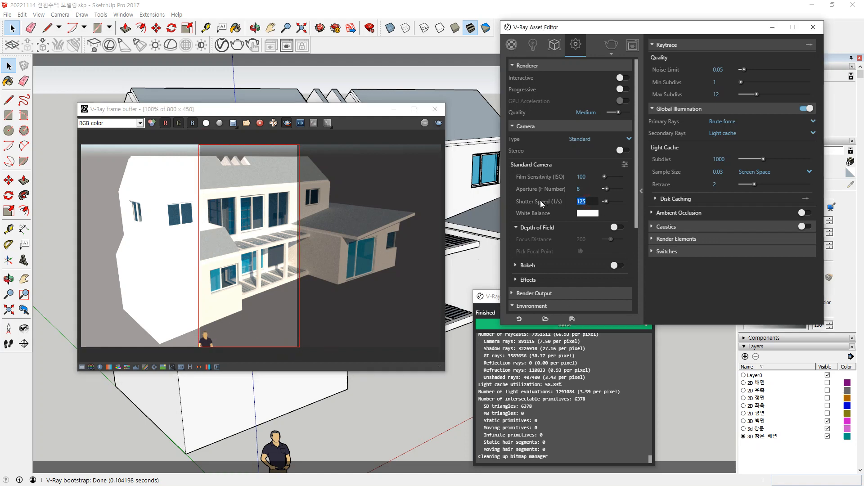
{"action": "type", "text": "300"}
{"action": "key", "text": "Return"}
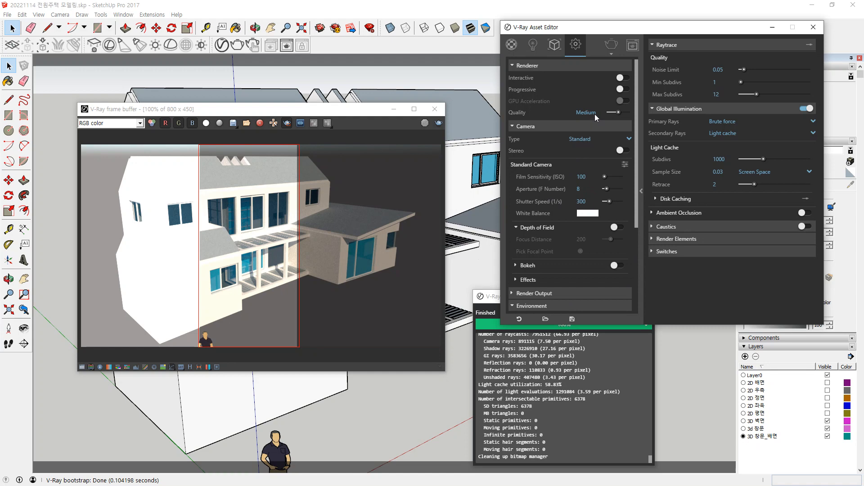
{"action": "left_click", "coordinate": [438, 123]}
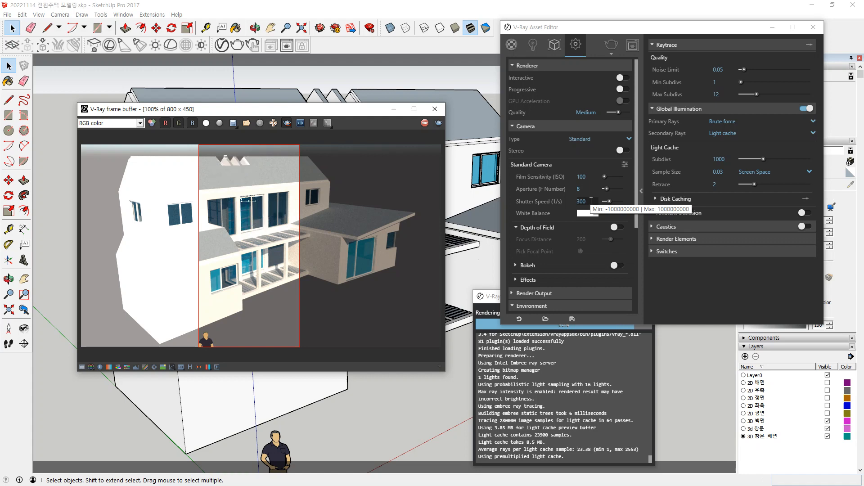
Set the shutter speed to 100 and render a region over the right part of the house image
{"action": "left_click", "coordinate": [591, 201]}
{"action": "type", "text": "1"}
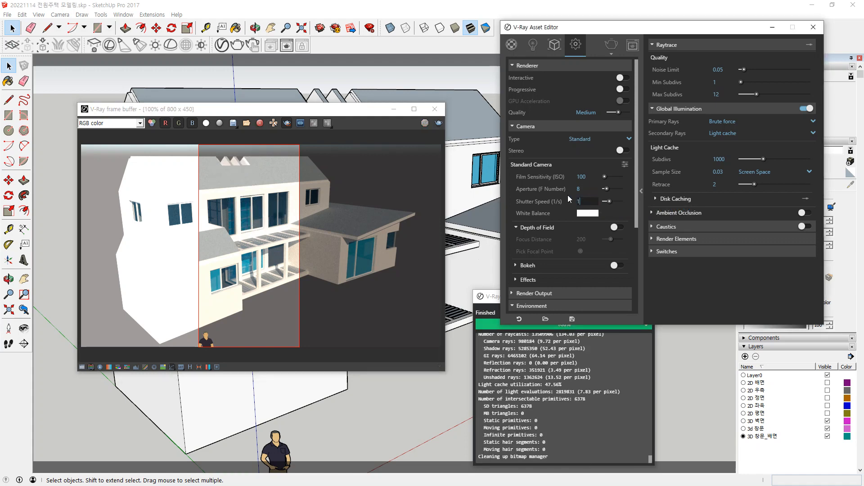
{"action": "type", "text": "00"}
{"action": "key", "text": "Return"}
{"action": "left_click_drag", "start_coordinate": [299, 134], "coordinate": [469, 375]}
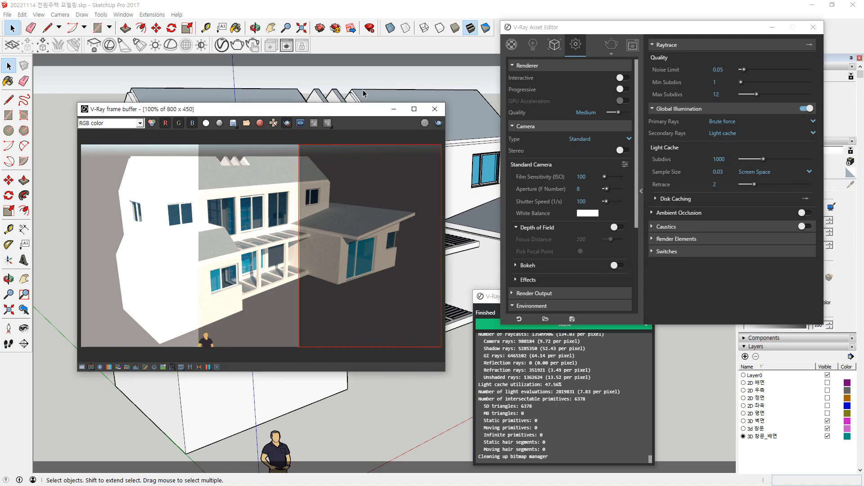
{"action": "left_click", "coordinate": [439, 123]}
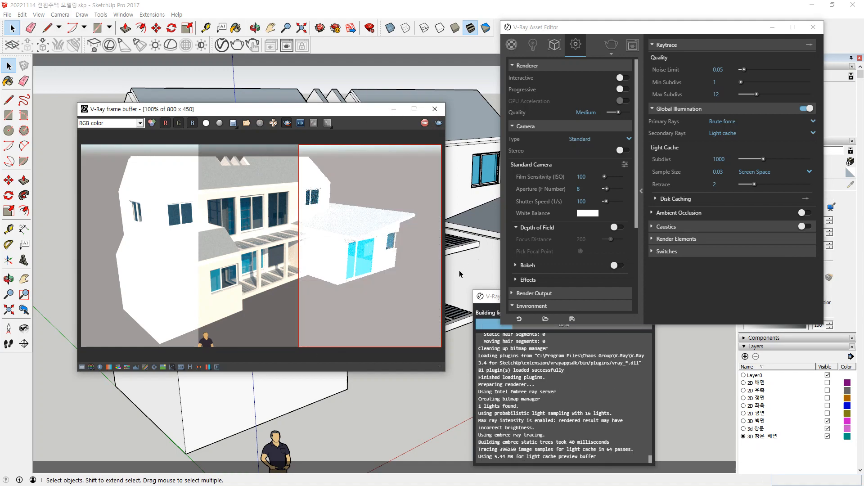
Set the shutter speed to 1000 and re-render the region over the right part of the house
{"action": "type", "text": "0"}
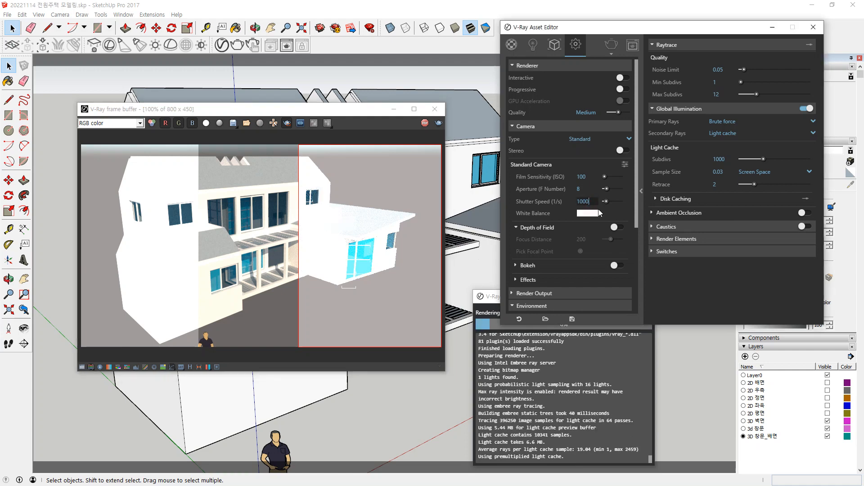
{"action": "key", "text": "Return"}
{"action": "left_click", "coordinate": [439, 123]}
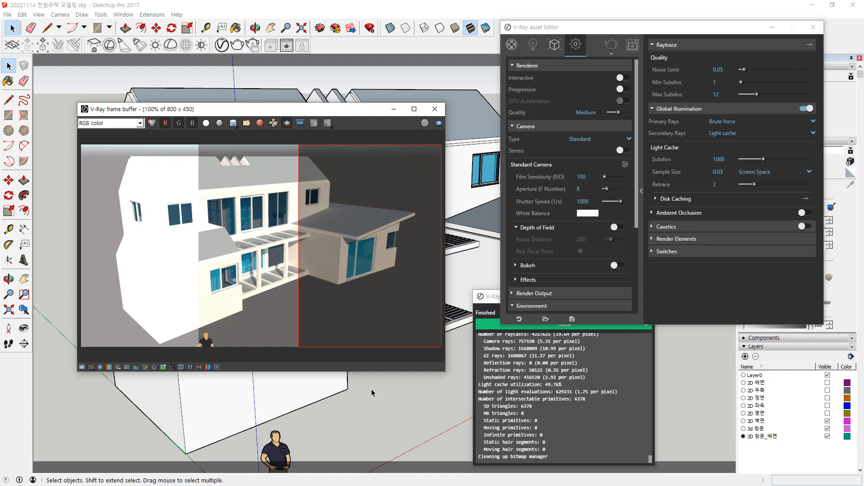
Change the camera's white balance colour to a vivid pink (RGB 249, 21, 140)
{"action": "left_click", "coordinate": [588, 213]}
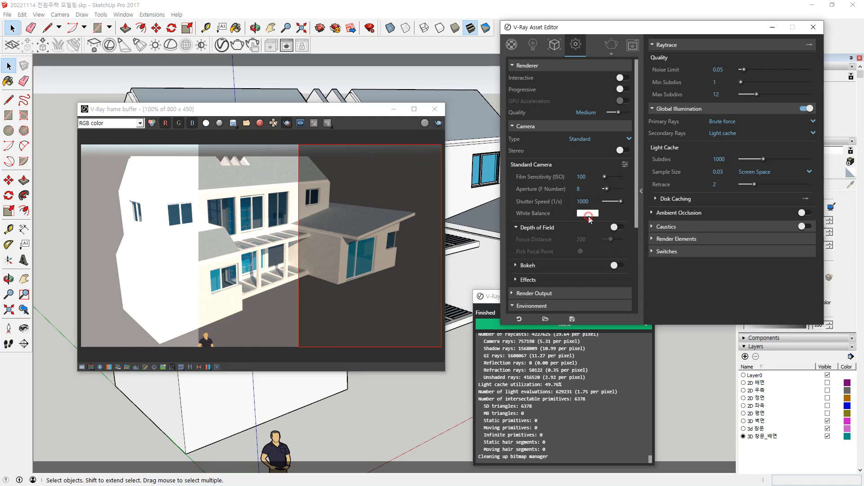
{"action": "left_click", "coordinate": [695, 74]}
{"action": "left_click_drag", "start_coordinate": [695, 74], "coordinate": [710, 57]}
{"action": "left_click", "coordinate": [738, 98]}
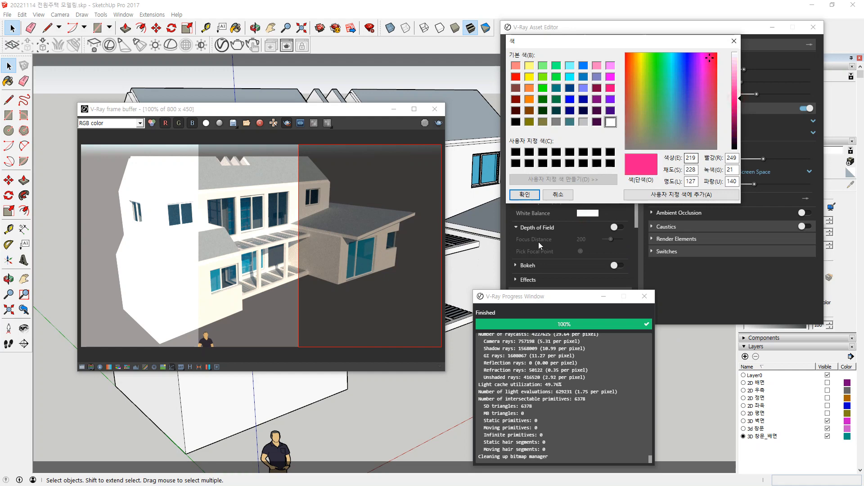
{"action": "left_click", "coordinate": [533, 198]}
Set the shutter speed to 300, turn off region rendering and re-render the whole house image
{"action": "double_click", "coordinate": [589, 198]}
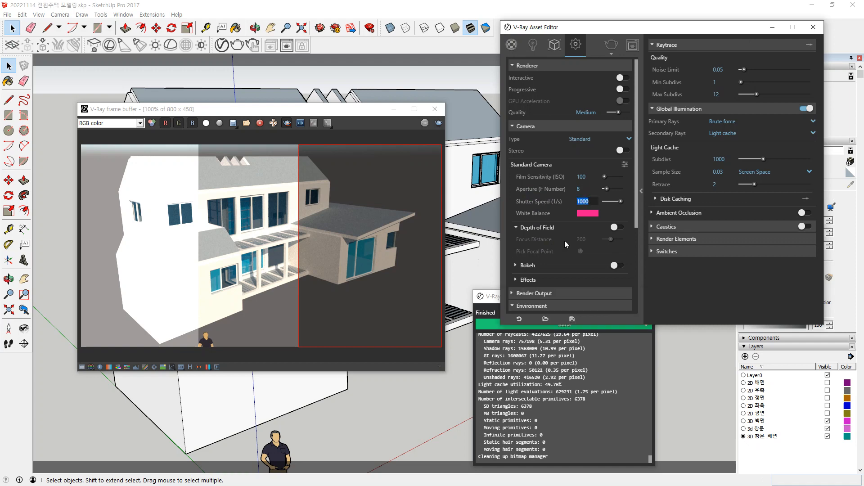
{"action": "type", "text": "300"}
{"action": "key", "text": "Return"}
{"action": "left_click", "coordinate": [286, 123]}
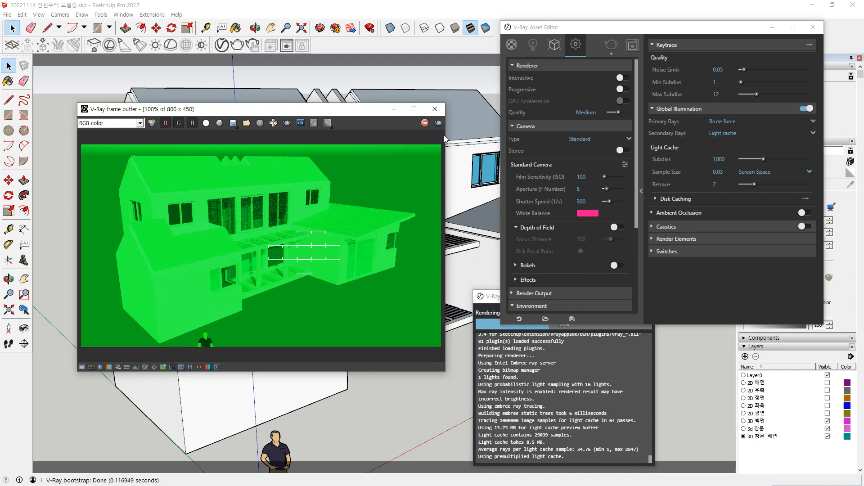
Replace the pink white balance with a muted grey-brown colour
{"action": "left_click", "coordinate": [581, 214]}
{"action": "left_click_drag", "start_coordinate": [696, 88], "coordinate": [625, 149]}
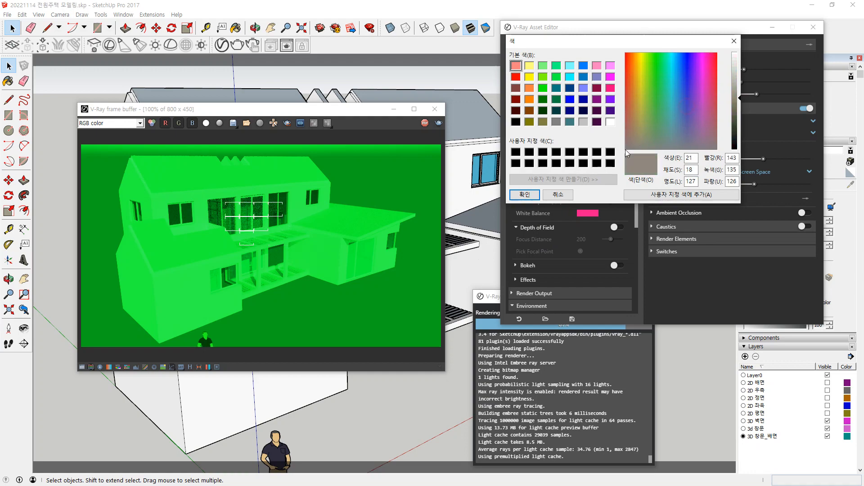
{"action": "left_click", "coordinate": [525, 194]}
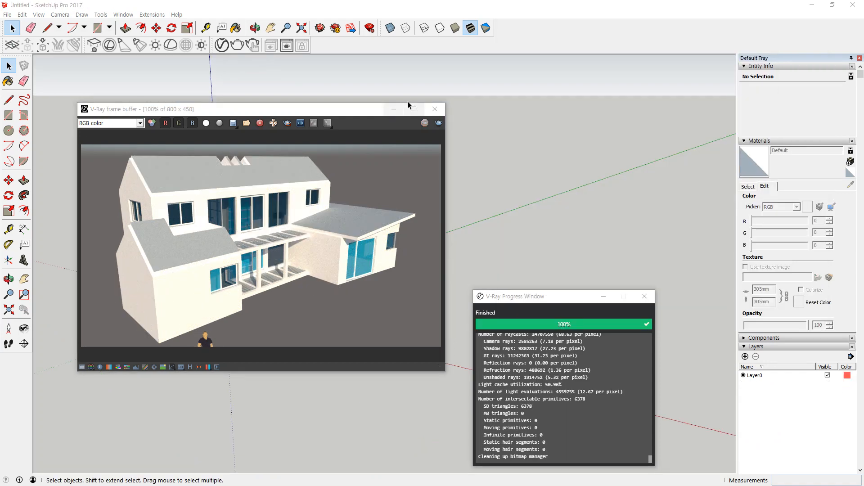
Close the frame buffer and render progress windows, and delete the default person figure from the new model
{"action": "left_click", "coordinate": [428, 108]}
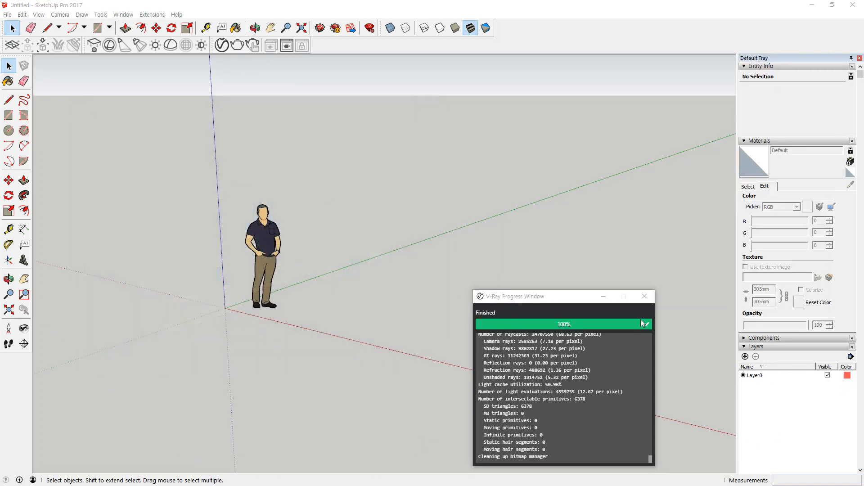
{"action": "left_click", "coordinate": [645, 297]}
{"action": "left_click", "coordinate": [265, 275]}
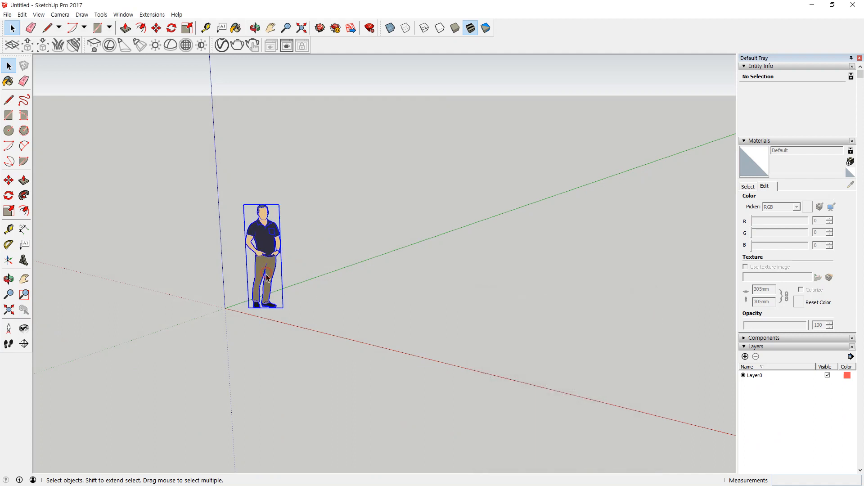
{"action": "key", "text": "Delete"}
Draw a circle with a 100 mm radius on the ground at the origin
{"action": "middle_click_drag", "start_coordinate": [266, 289], "coordinate": [292, 346]}
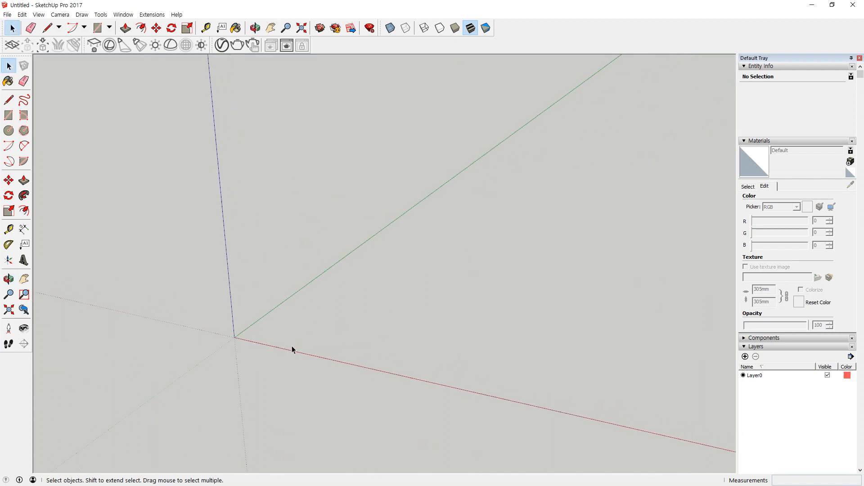
{"action": "left_click", "coordinate": [9, 131]}
{"action": "left_click", "coordinate": [228, 337]}
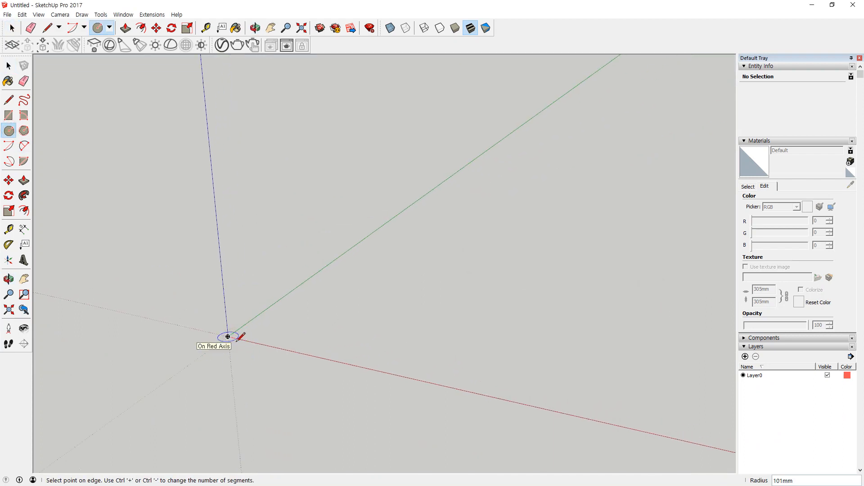
{"action": "type", "text": "100"}
{"action": "key", "text": "Return"}
Push/Pull the circle upward by 2000 mm to form a tall cylinder
{"action": "scroll", "coordinate": [236, 342], "scroll_direction": "up", "scroll_amount": 2}
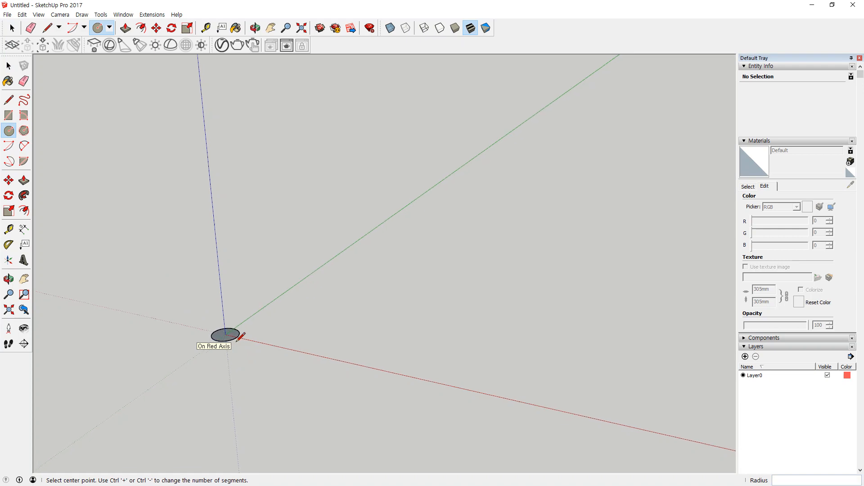
{"action": "key", "text": "p"}
{"action": "left_click_drag", "start_coordinate": [228, 336], "coordinate": [265, 251]}
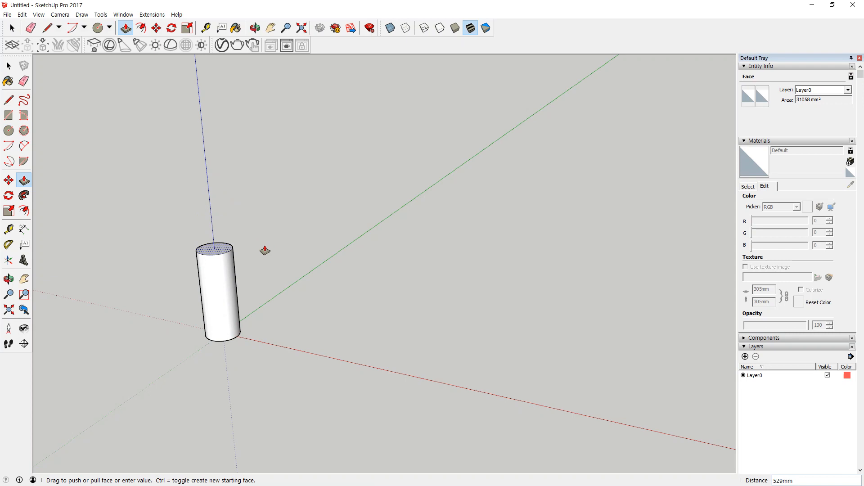
{"action": "type", "text": "2000"}
{"action": "key", "text": "Return"}
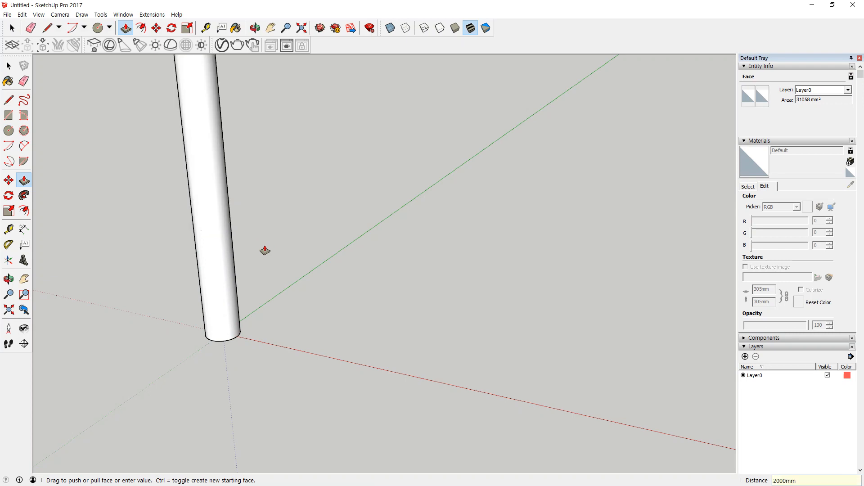
Select the entire cylinder and make it a group
{"action": "scroll", "coordinate": [264, 251], "scroll_direction": "down", "scroll_amount": 4}
{"action": "middle_click_drag", "start_coordinate": [220, 234], "coordinate": [263, 248]}
{"action": "key", "text": "space"}
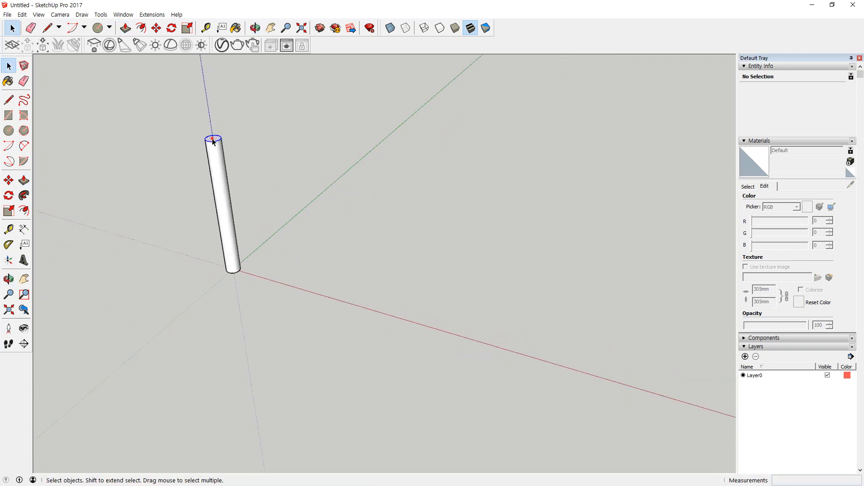
{"action": "triple_click", "coordinate": [212, 142]}
{"action": "right_click", "coordinate": [212, 139]}
{"action": "left_click", "coordinate": [232, 208]}
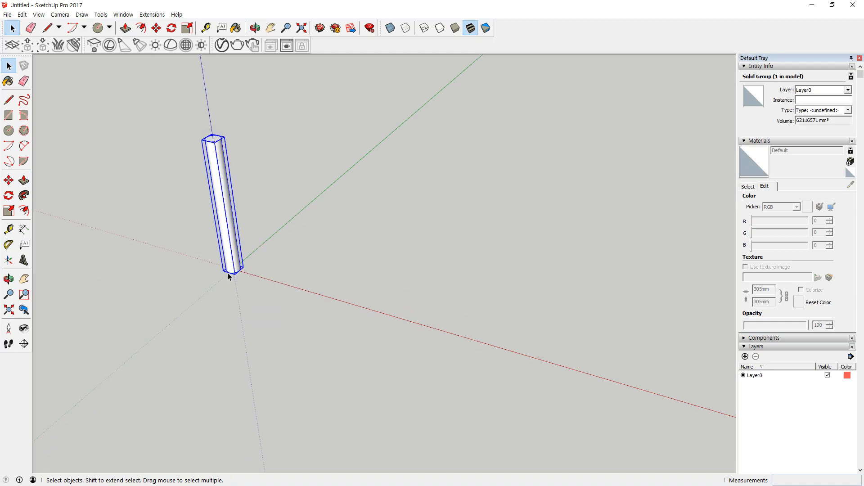
Copy the cylinder group along the red axis to make a second column
{"action": "key", "text": "m"}
{"action": "left_click", "coordinate": [244, 269]}
{"action": "key", "text": "ctrl"}
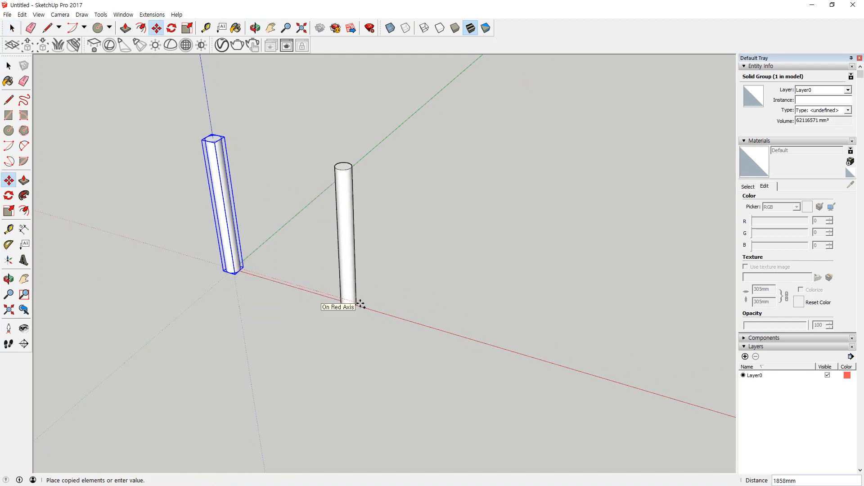
{"action": "type", "text": "300"}
{"action": "key", "text": "Return"}
Copy both cylinders 1500 mm along the green axis and repeat the copy 10 times to form two rows
{"action": "key", "text": "space"}
{"action": "key", "text": "ctrl+a"}
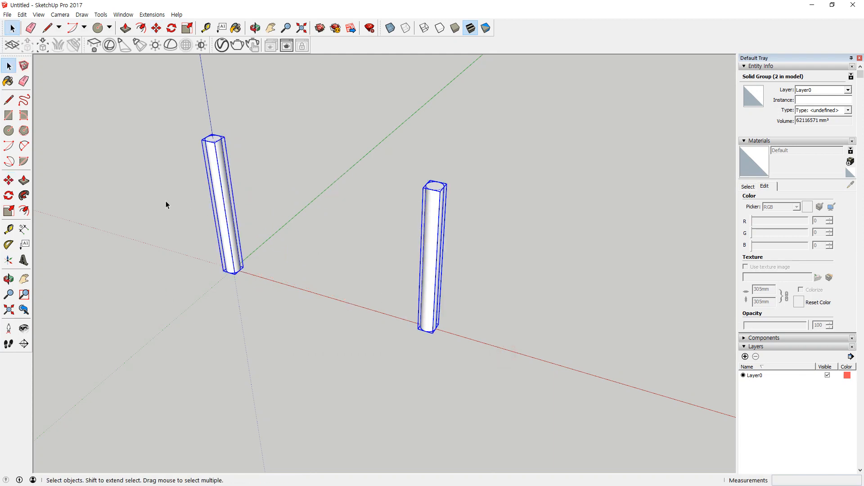
{"action": "key", "text": "m"}
{"action": "left_click", "coordinate": [429, 334]}
{"action": "key", "text": "ctrl"}
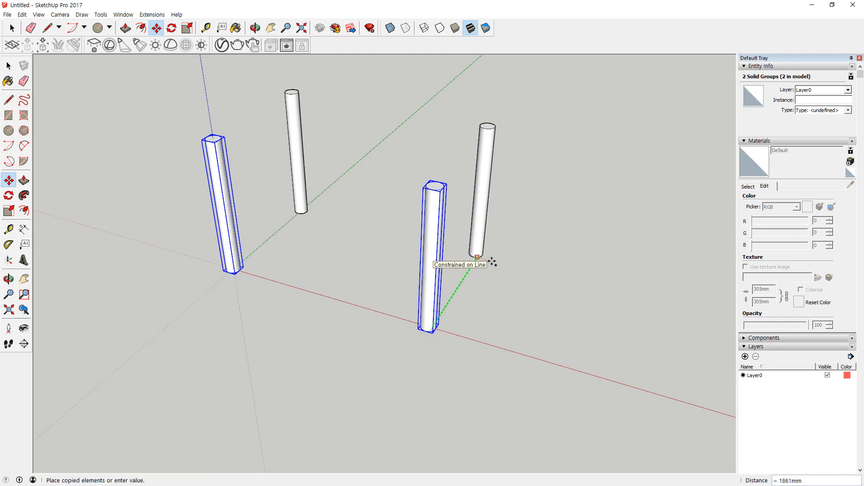
{"action": "type", "text": "1500"}
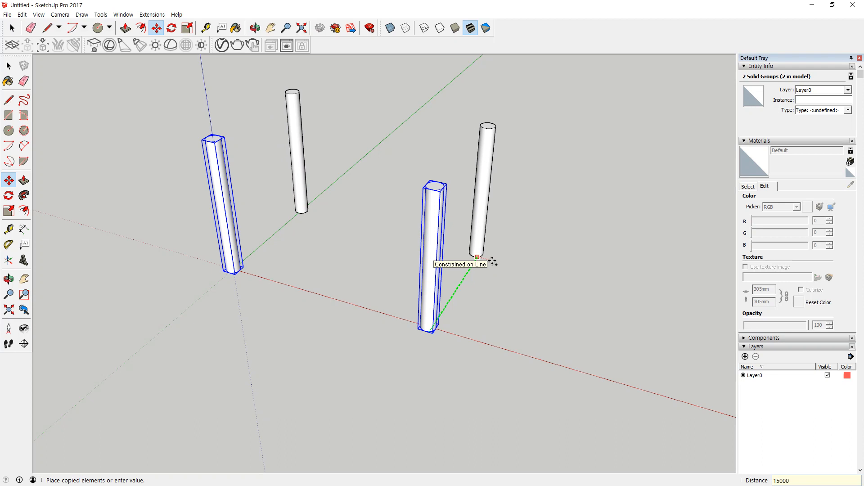
{"action": "key", "text": "Return"}
{"action": "type", "text": "*"}
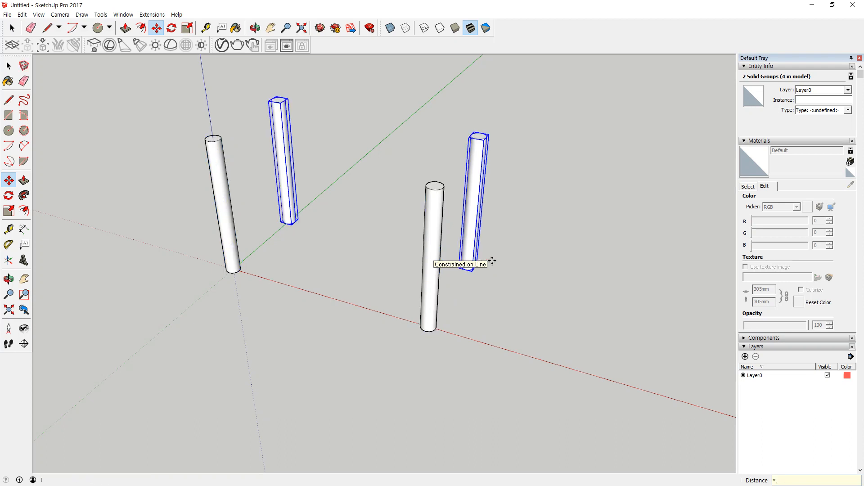
{"action": "type", "text": "10"}
{"action": "key", "text": "Return"}
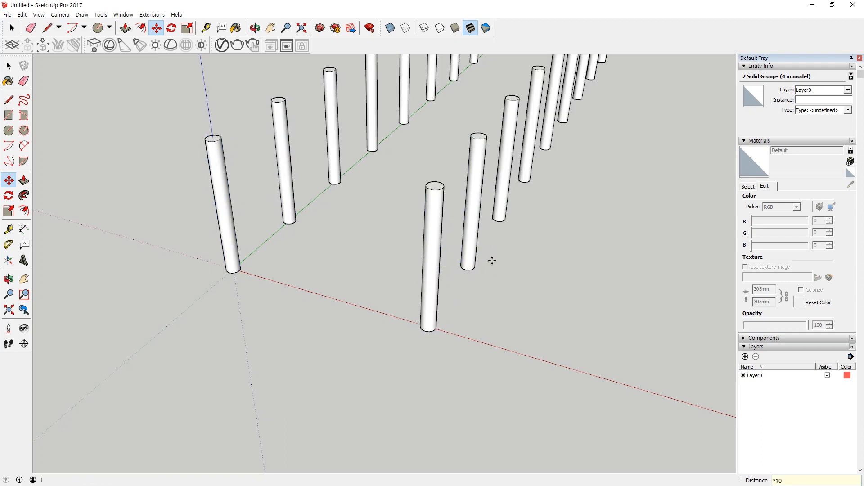
Frame a low, near-ground view looking along the rows of cylinders
{"action": "scroll", "coordinate": [401, 284], "scroll_direction": "down", "scroll_amount": 3}
{"action": "middle_click_drag", "start_coordinate": [401, 284], "coordinate": [384, 346]}
{"action": "scroll", "coordinate": [361, 315], "scroll_direction": "up", "scroll_amount": 5}
{"action": "scroll", "coordinate": [373, 348], "scroll_direction": "down", "scroll_amount": 1}
{"action": "scroll", "coordinate": [388, 345], "scroll_direction": "up", "scroll_amount": 1}
{"action": "scroll", "coordinate": [395, 340], "scroll_direction": "up", "scroll_amount": 5}
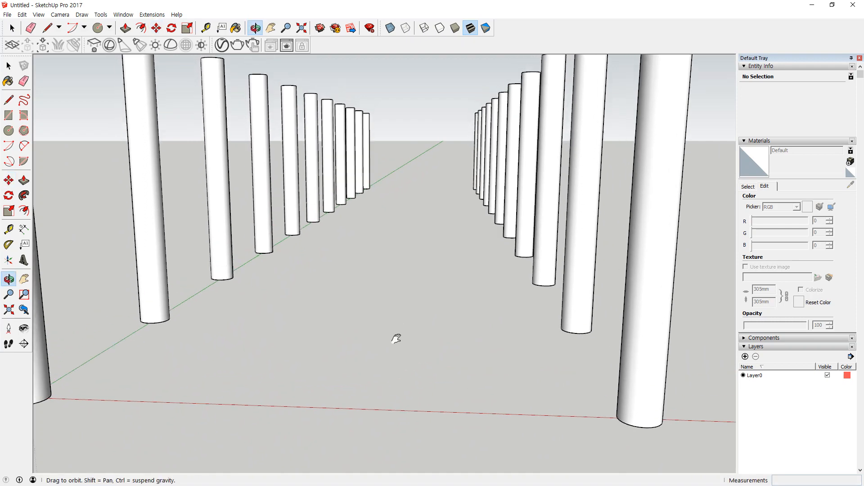
{"action": "middle_click_drag", "start_coordinate": [460, 413], "coordinate": [440, 372]}
{"action": "middle_click_drag", "start_coordinate": [442, 317], "coordinate": [578, 316], "text": "shift"}
{"action": "scroll", "coordinate": [575, 299], "scroll_direction": "down", "scroll_amount": 2}
{"action": "scroll", "coordinate": [575, 299], "scroll_direction": "up", "scroll_amount": 3}
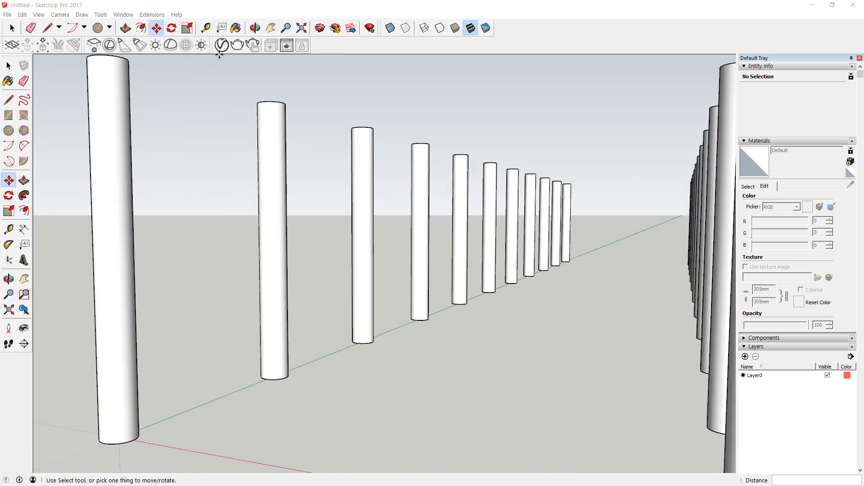
Set the camera's field of view to 60 degrees and frame the row of cylinders receding along the green axis
{"action": "left_click", "coordinate": [60, 14]}
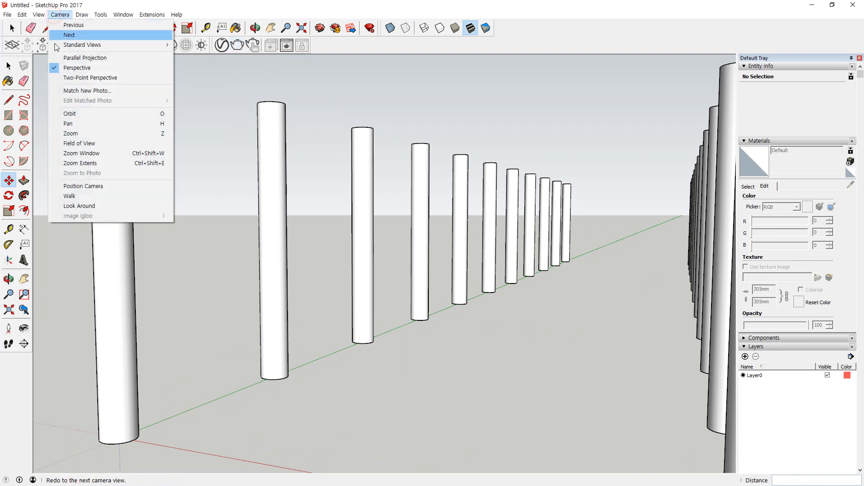
{"action": "left_click", "coordinate": [90, 143]}
{"action": "type", "text": "60"}
{"action": "key", "text": "Return"}
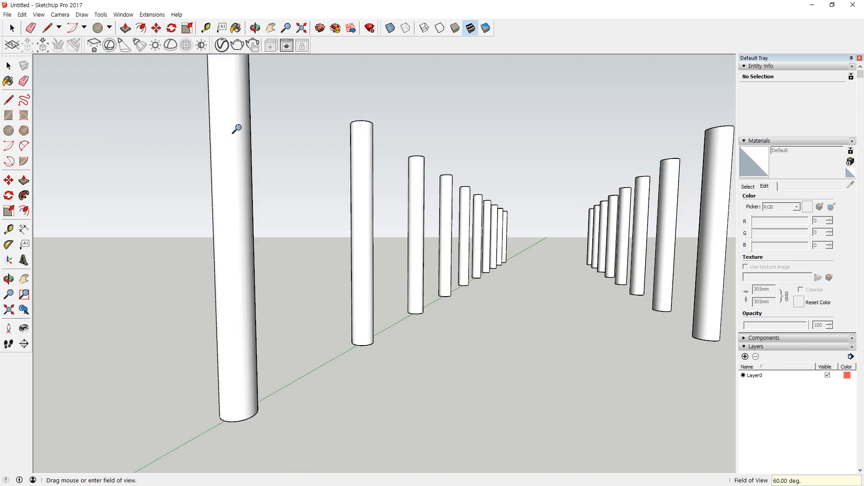
{"action": "scroll", "coordinate": [606, 200], "scroll_direction": "up", "scroll_amount": 3}
{"action": "middle_click_drag", "start_coordinate": [543, 251], "coordinate": [482, 251]}
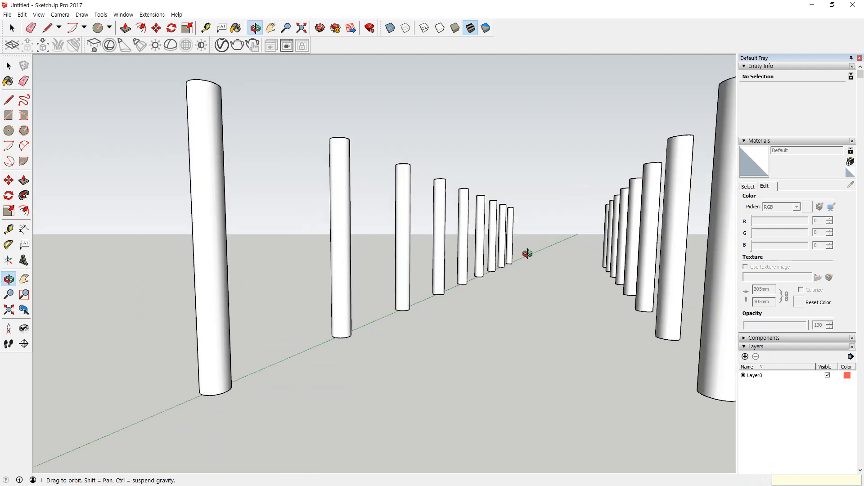
{"action": "mouse_move", "coordinate": [324, 239]}
{"action": "middle_mouse_down", "text": "shift"}
{"action": "mouse_move", "coordinate": [526, 248]}
{"action": "mouse_move", "coordinate": [476, 257]}
{"action": "mouse_move", "coordinate": [493, 249]}
{"action": "mouse_move", "coordinate": [266, 234]}
{"action": "mouse_move", "coordinate": [281, 245]}
{"action": "mouse_move", "coordinate": [360, 224]}
{"action": "mouse_move", "coordinate": [336, 239]}
{"action": "mouse_move", "coordinate": [316, 216]}
{"action": "middle_mouse_up", "text": "shift"}
{"action": "scroll", "coordinate": [264, 235], "scroll_direction": "down", "scroll_amount": 2}
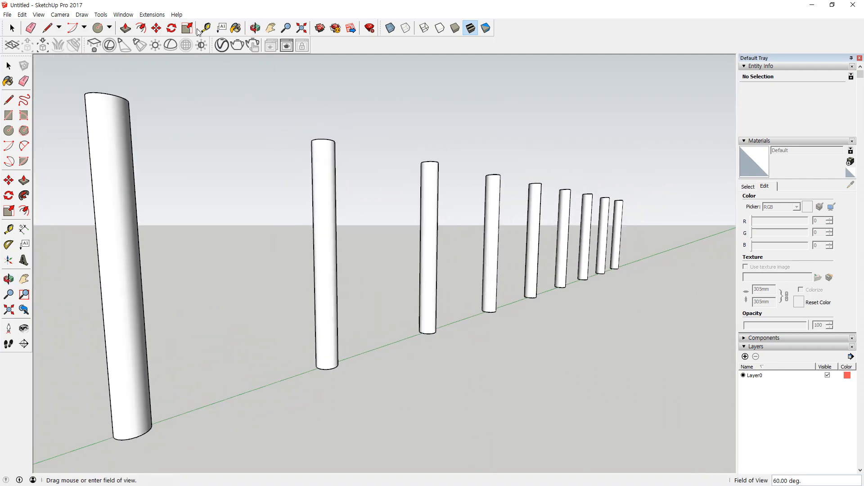
Turn off the GI (Skylight) environment override in the V-Ray render settings
{"action": "left_click", "coordinate": [225, 49]}
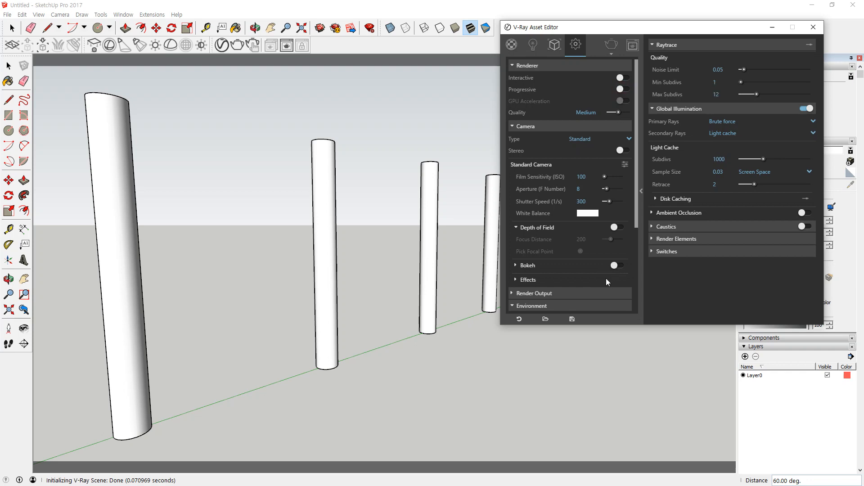
{"action": "left_click", "coordinate": [536, 307]}
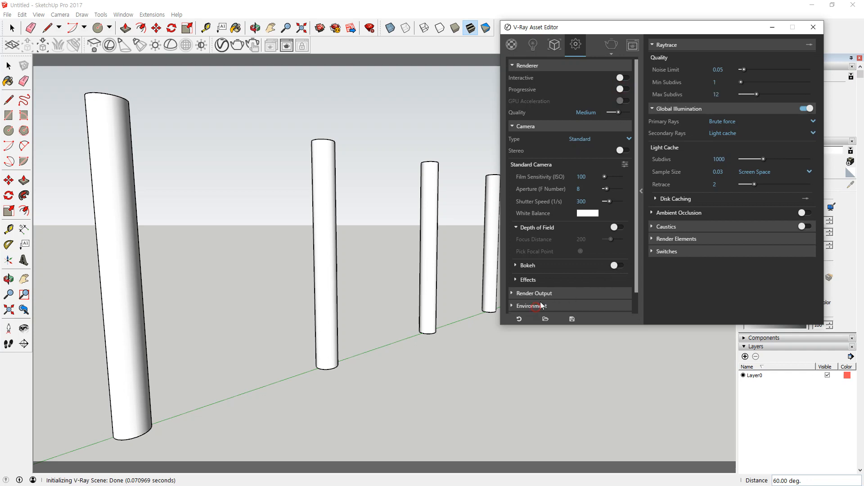
{"action": "scroll", "coordinate": [546, 256], "scroll_direction": "down", "scroll_amount": 1}
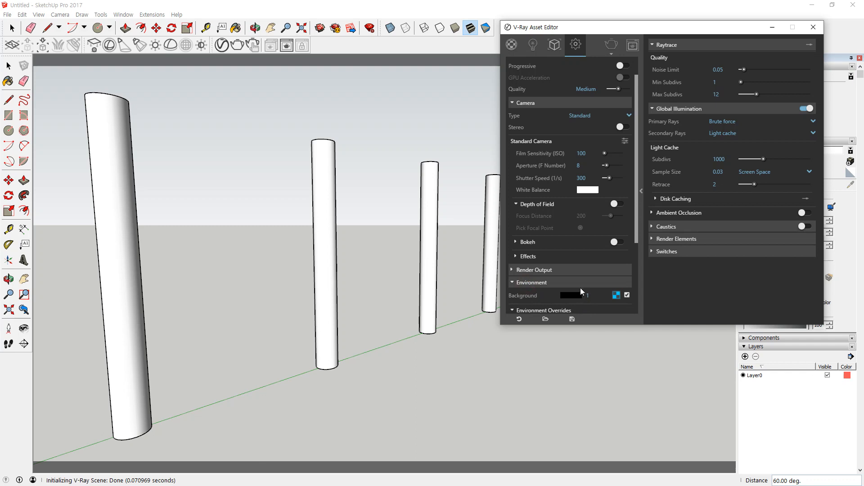
{"action": "scroll", "coordinate": [581, 290], "scroll_direction": "down", "scroll_amount": 3}
{"action": "left_click", "coordinate": [542, 220]}
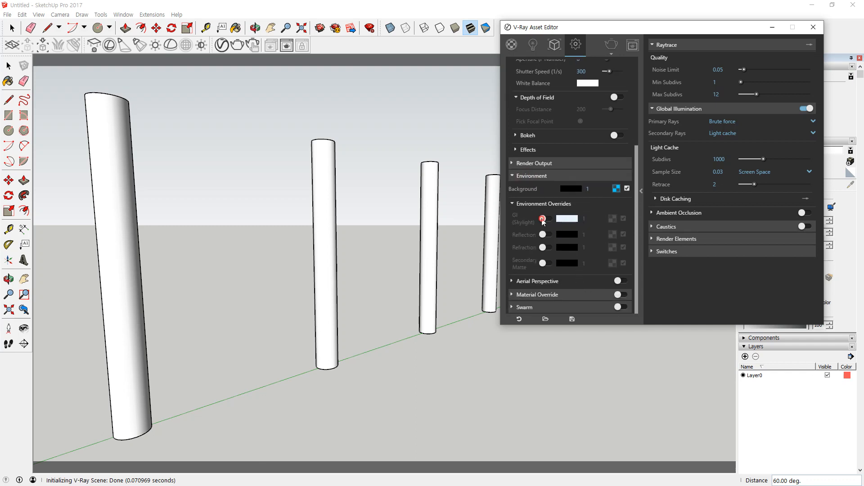
{"action": "scroll", "coordinate": [565, 142], "scroll_direction": "up", "scroll_amount": 4}
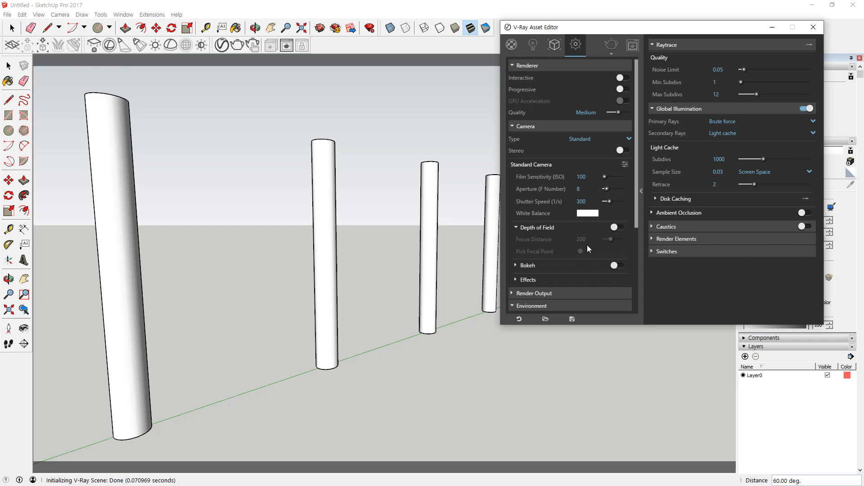
Switch the Standard Camera to basic mode and enable Depth of Field with Defocus 0.6, focused on the third visible cylinder
{"action": "key", "text": "super+plus"}
{"action": "left_click", "coordinate": [625, 164]}
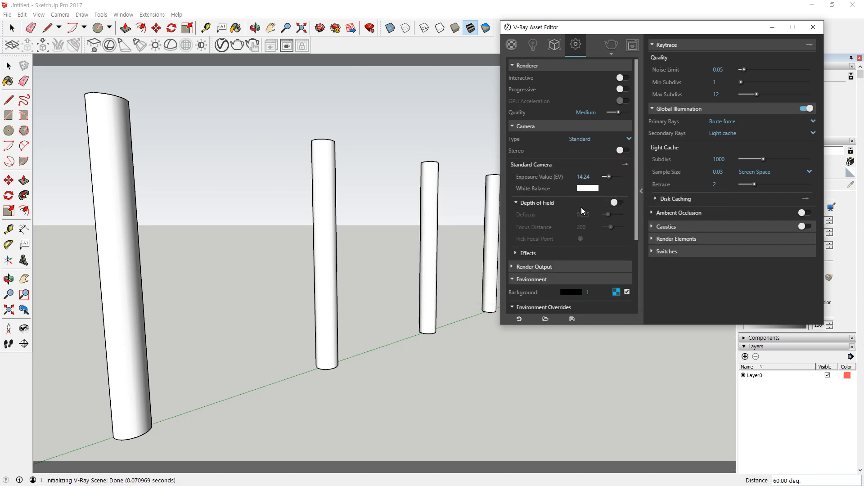
{"action": "key", "text": "super+plus"}
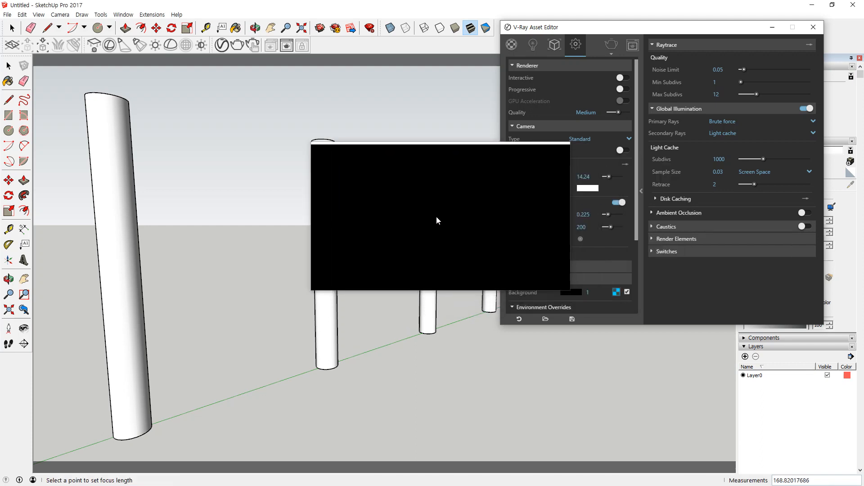
{"action": "left_click", "coordinate": [430, 219]}
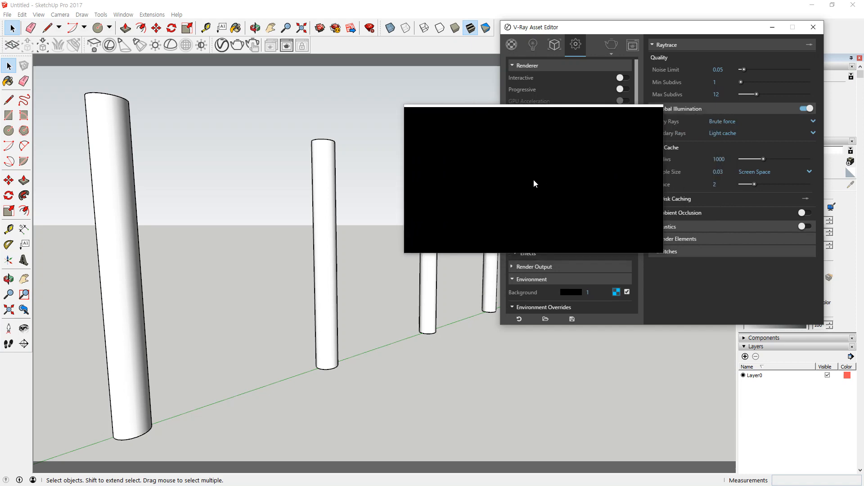
{"action": "key", "text": "super+Escape"}
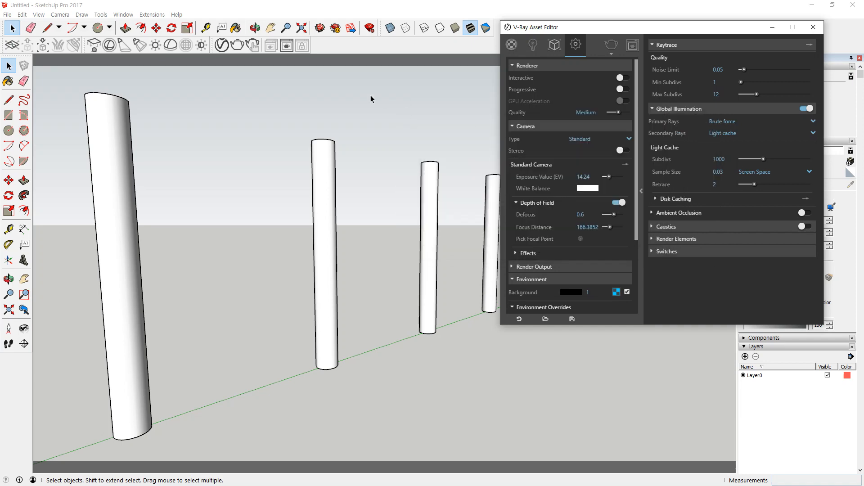
Render the cylinder scene with V-Ray and inspect the blur on the nearest cylinders up close
{"action": "left_click", "coordinate": [240, 48]}
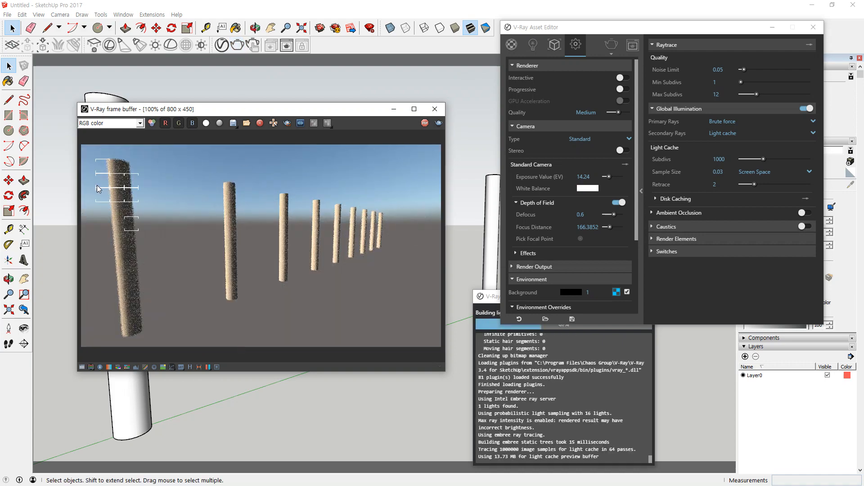
{"action": "scroll", "coordinate": [105, 166], "scroll_direction": "up", "scroll_amount": 2}
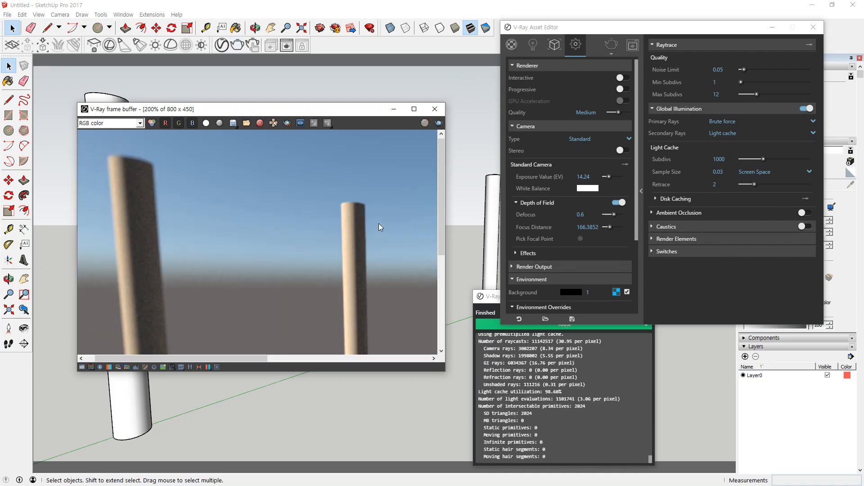
{"action": "middle_click_drag", "start_coordinate": [379, 225], "coordinate": [301, 253]}
{"action": "scroll", "coordinate": [301, 253], "scroll_direction": "down", "scroll_amount": 2}
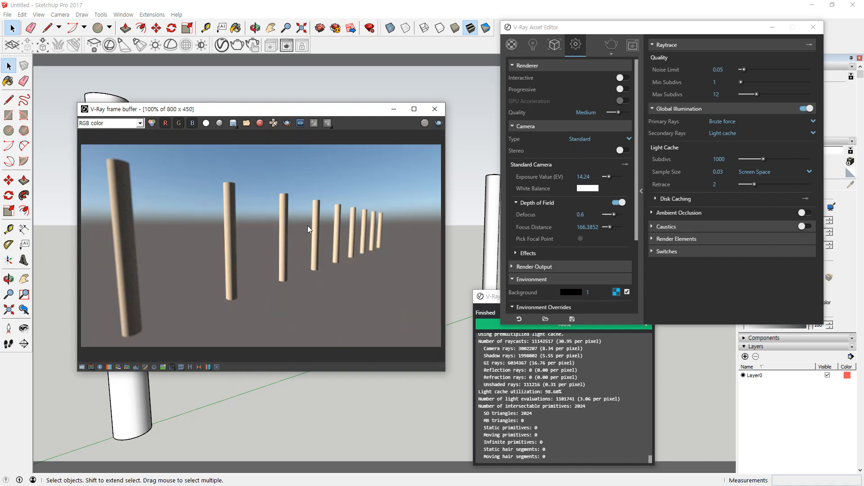
{"action": "mouse_move", "coordinate": [335, 250]}
{"action": "left_mouse_down"}
{"action": "mouse_move", "coordinate": [315, 293]}
{"action": "mouse_move", "coordinate": [293, 205]}
{"action": "mouse_move", "coordinate": [332, 265]}
{"action": "mouse_move", "coordinate": [344, 237]}
{"action": "mouse_move", "coordinate": [388, 233]}
{"action": "left_mouse_up"}
{"action": "left_click_drag", "start_coordinate": [378, 222], "coordinate": [379, 243]}
{"action": "left_click_drag", "start_coordinate": [217, 226], "coordinate": [167, 227]}
{"action": "left_click_drag", "start_coordinate": [180, 217], "coordinate": [180, 249]}
{"action": "key", "text": "Escape"}
{"action": "left_click_drag", "start_coordinate": [304, 189], "coordinate": [304, 274]}
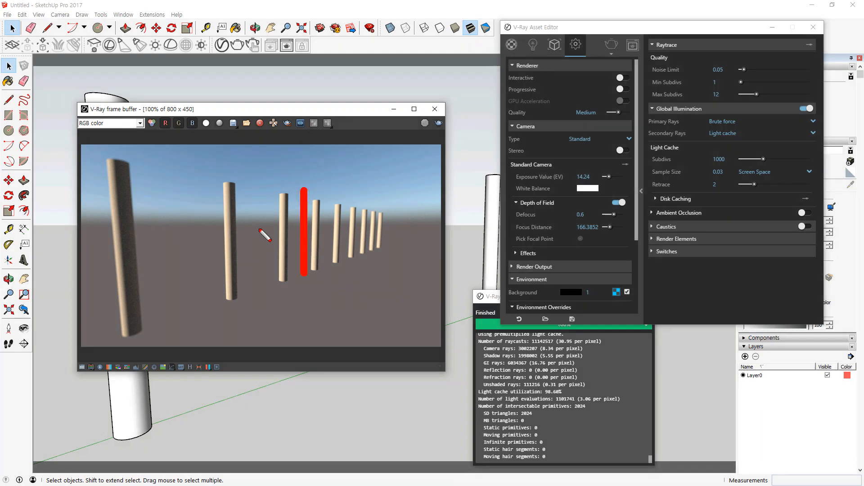
{"action": "left_click_drag", "start_coordinate": [260, 194], "coordinate": [260, 283]}
{"action": "mouse_move", "coordinate": [273, 241]}
{"action": "left_mouse_down"}
{"action": "mouse_move", "coordinate": [301, 226]}
{"action": "mouse_move", "coordinate": [279, 248]}
{"action": "left_mouse_up"}
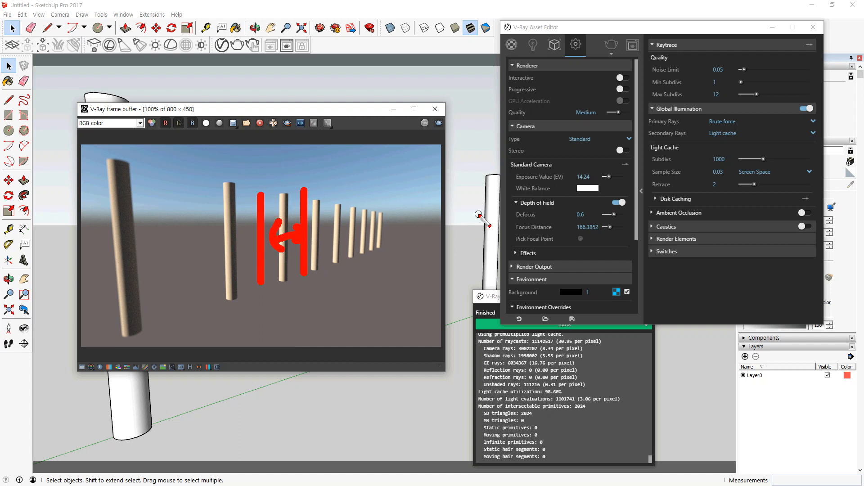
{"action": "key", "text": "Escape"}
Set the Depth of Field Defocus to 1 and render the scene again
{"action": "left_click", "coordinate": [580, 214]}
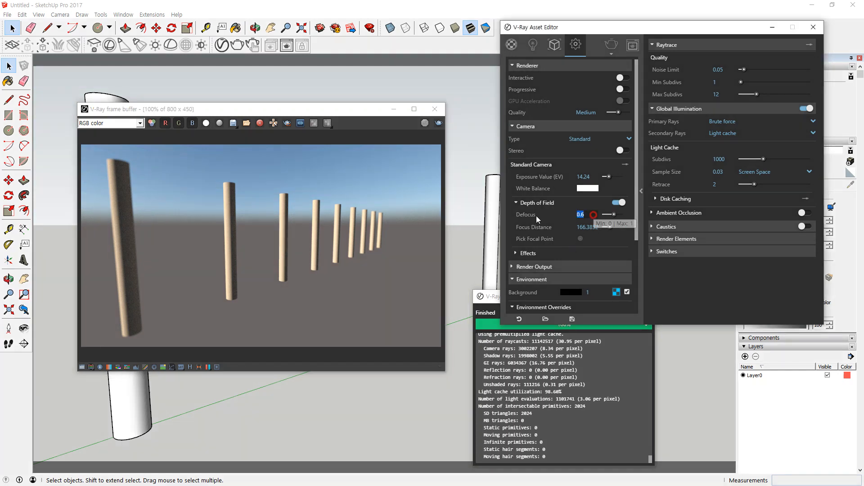
{"action": "type", "text": "1"}
{"action": "key", "text": "Return"}
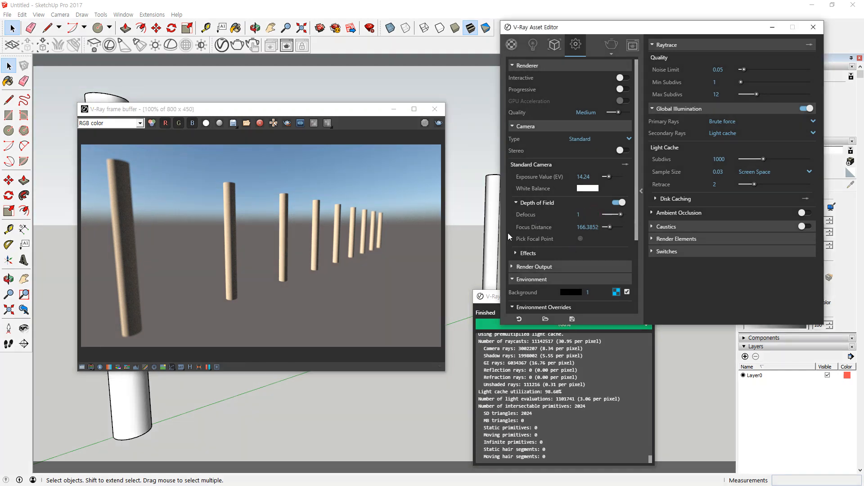
{"action": "left_click", "coordinate": [439, 124]}
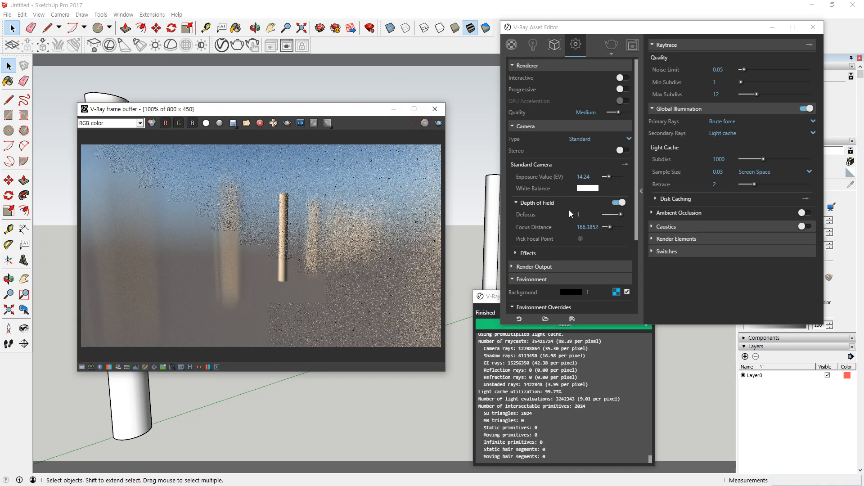
Set the Depth of Field Defocus to 0.8 and render the scene again
{"action": "left_click", "coordinate": [585, 215]}
{"action": "type", "text": "0.8"}
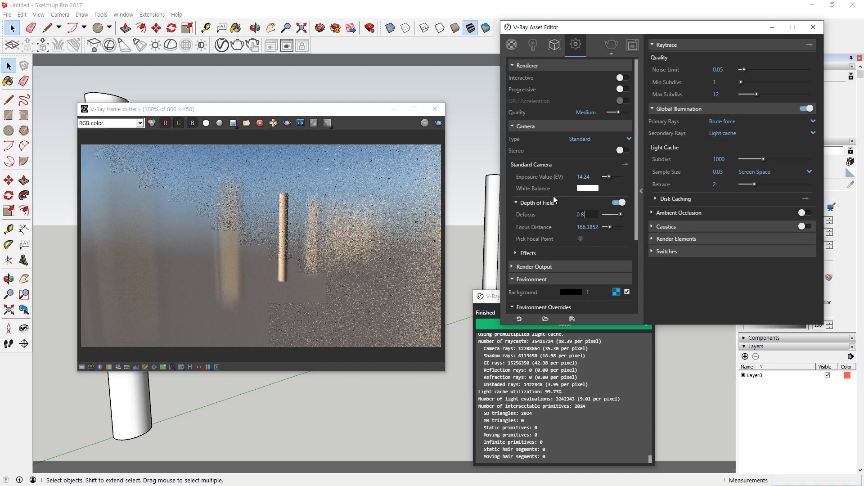
{"action": "key", "text": "Return"}
{"action": "left_click", "coordinate": [439, 123]}
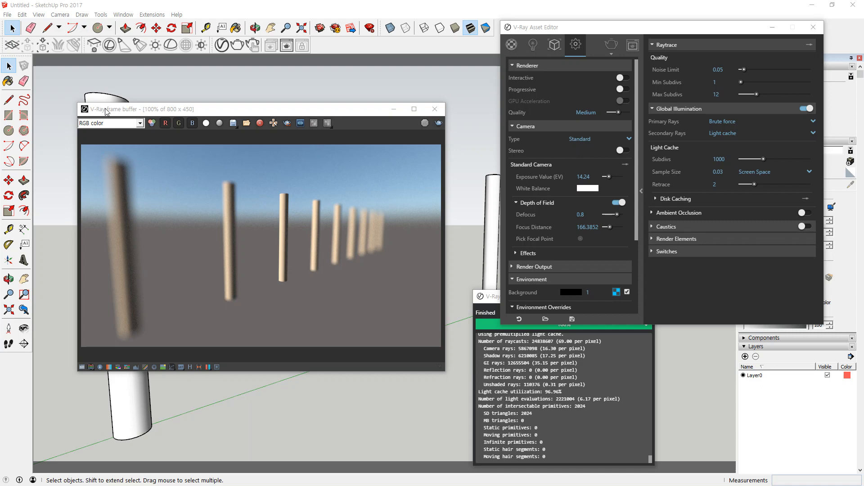
Switch the Standard Camera to advanced mode and examine its film sensitivity, aperture and shutter speed values
{"action": "left_click", "coordinate": [624, 165]}
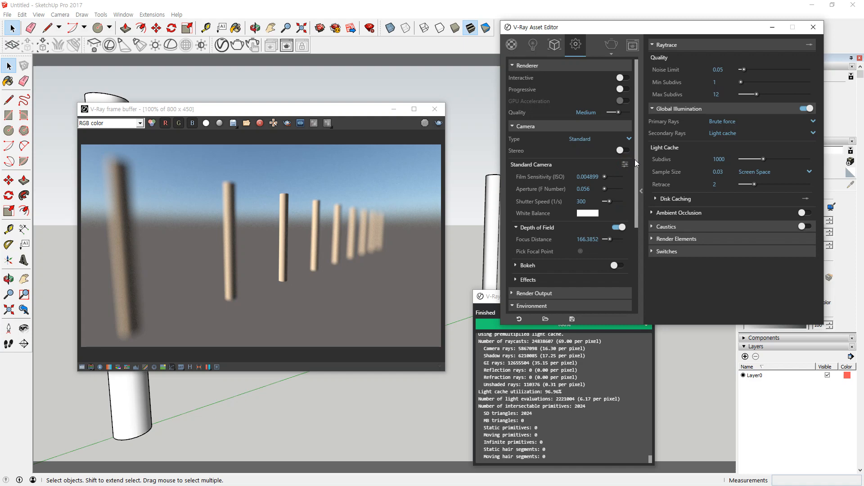
{"action": "key", "text": "super+plus"}
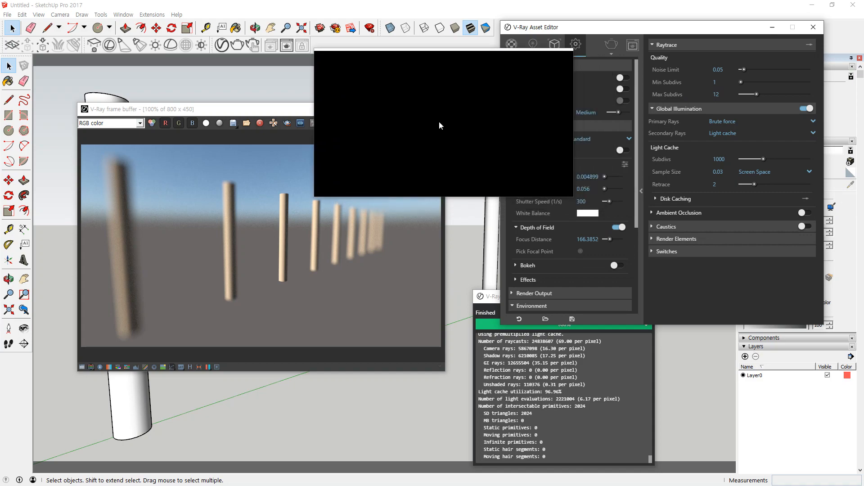
{"action": "left_click", "coordinate": [439, 122]}
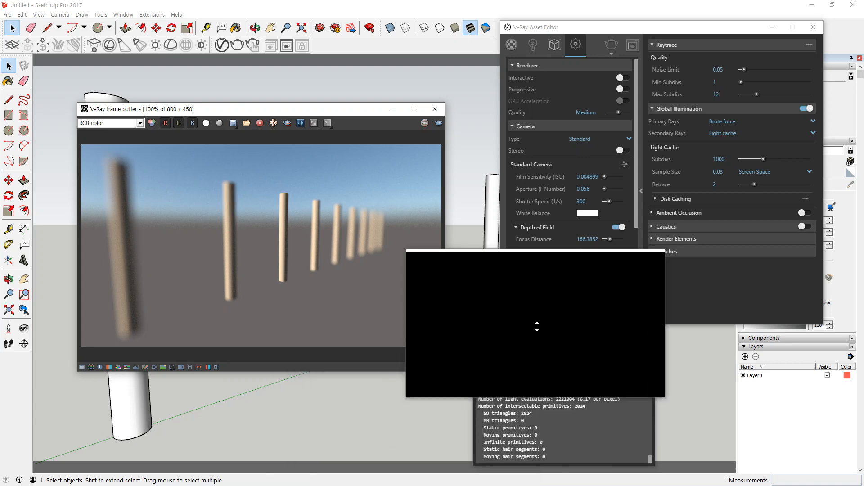
{"action": "key", "text": "super+Escape"}
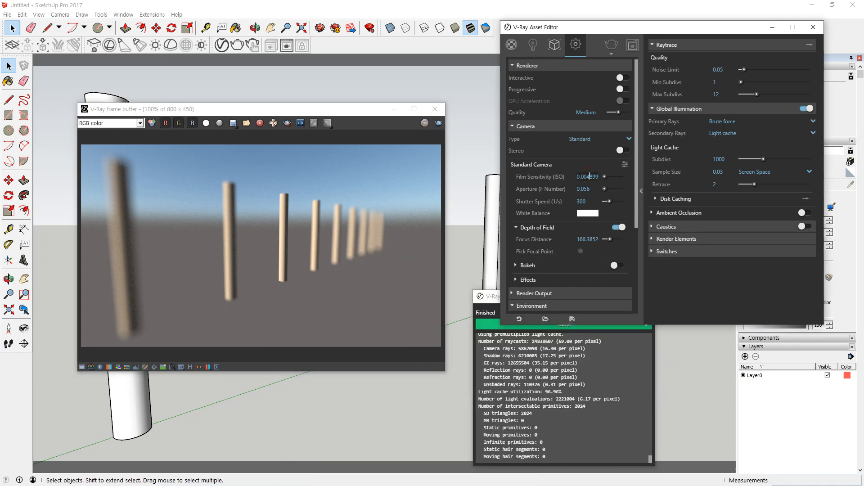
Set the Standard Camera's Film Sensitivity to 1 and Aperture to 0.1, and render the cylinder scene
{"action": "double_click", "coordinate": [590, 177]}
{"action": "type", "text": "1"}
{"action": "key", "text": "Return"}
{"action": "double_click", "coordinate": [585, 189]}
{"action": "type", "text": "0.1"}
{"action": "key", "text": "Return"}
{"action": "left_click", "coordinate": [440, 127]}
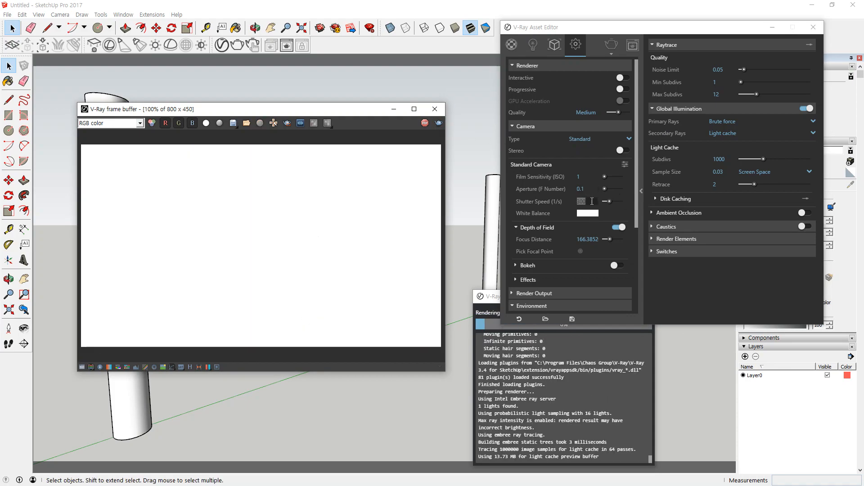
Lower the Film Sensitivity to 0.1 and restart the render
{"action": "left_click", "coordinate": [592, 199]}
{"action": "left_click", "coordinate": [582, 177]}
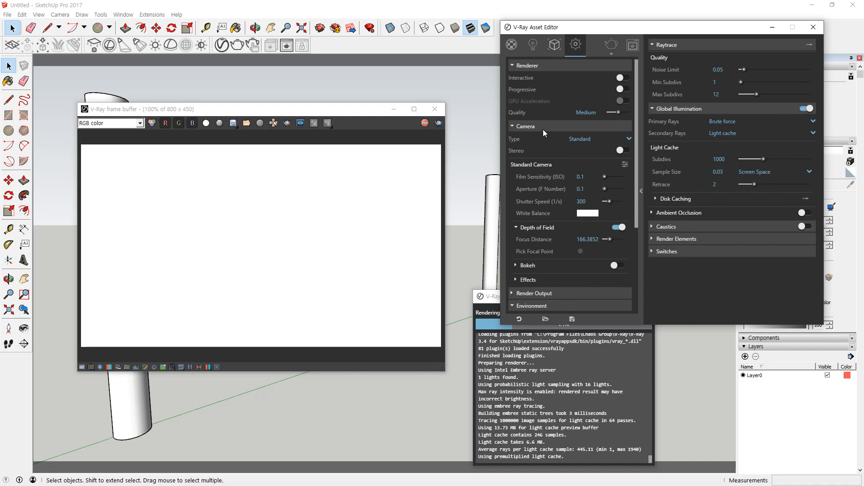
{"action": "left_click", "coordinate": [424, 124]}
{"action": "left_click", "coordinate": [438, 124]}
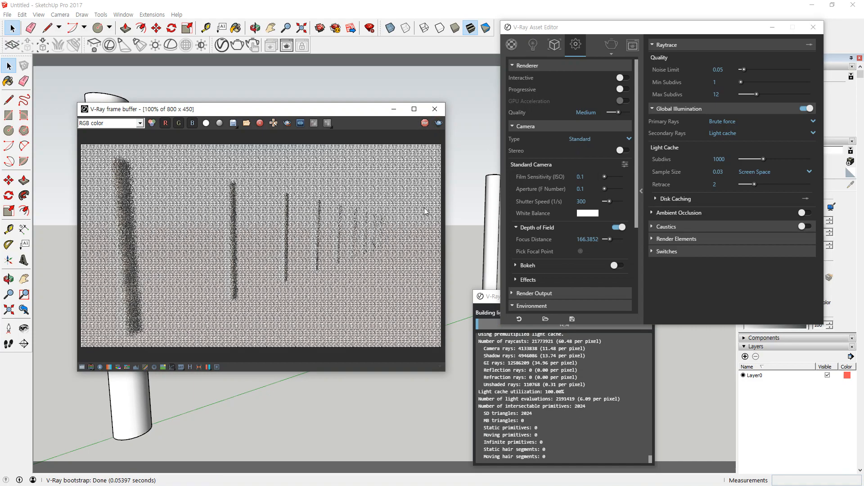
Set the Shutter Speed to 1000 and render the cylinders again
{"action": "left_click", "coordinate": [582, 202]}
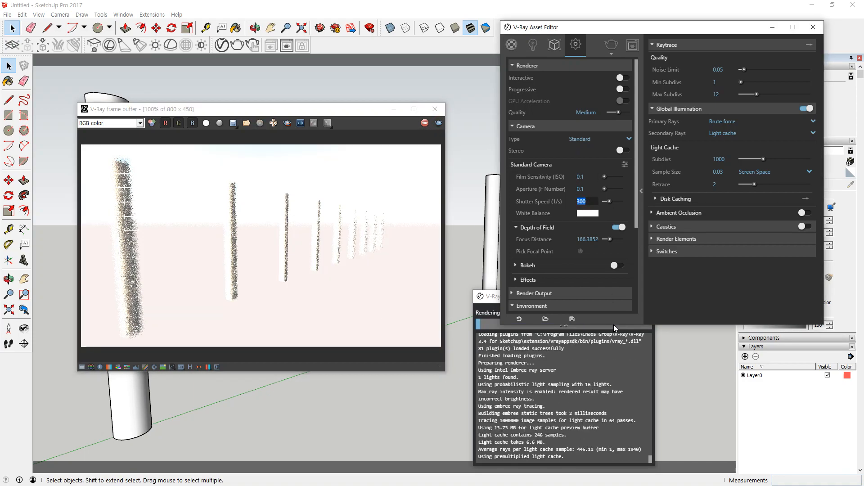
{"action": "type", "text": "1"}
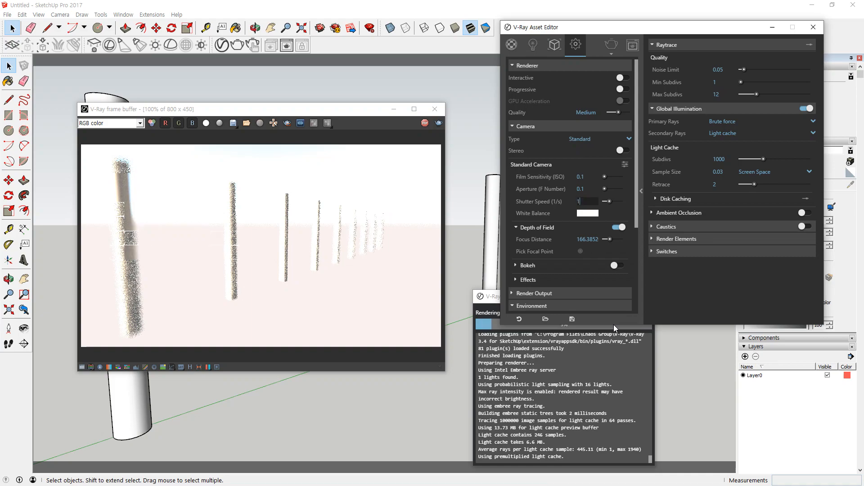
{"action": "type", "text": "000"}
{"action": "key", "text": "Return"}
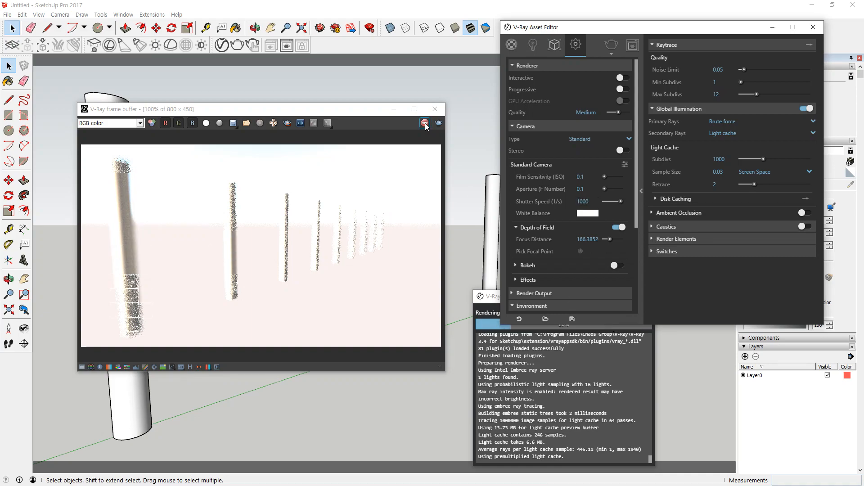
{"action": "left_click", "coordinate": [439, 124]}
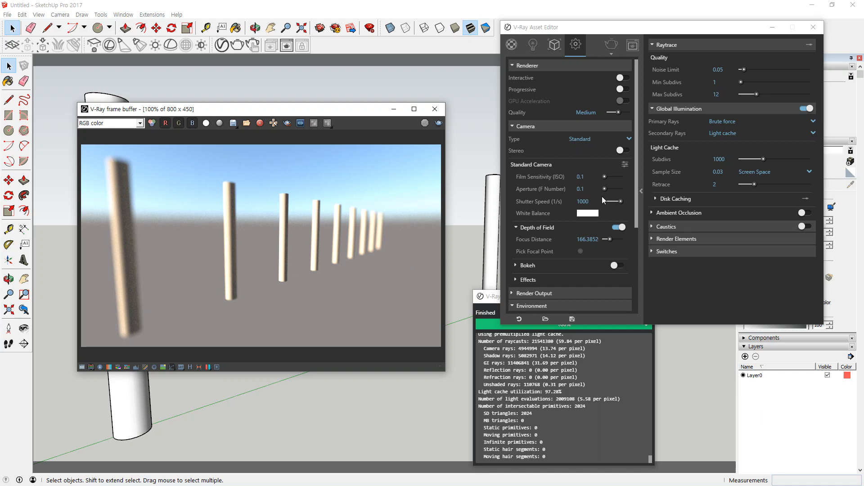
Raise the Shutter Speed to 2000 and render the scene again
{"action": "left_click", "coordinate": [585, 201]}
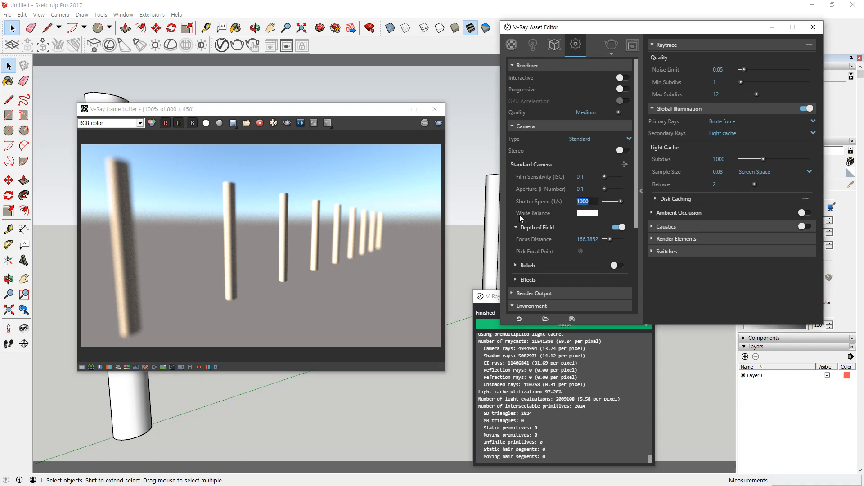
{"action": "type", "text": "2000"}
{"action": "key", "text": "Return"}
{"action": "left_click", "coordinate": [440, 127]}
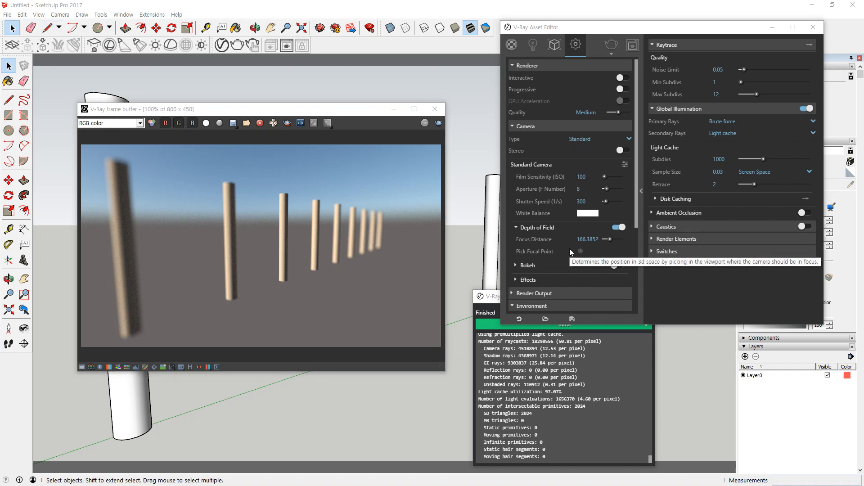
Expand the Bokeh options within the camera's Depth of Field settings to examine them
{"action": "key", "text": "super+plus"}
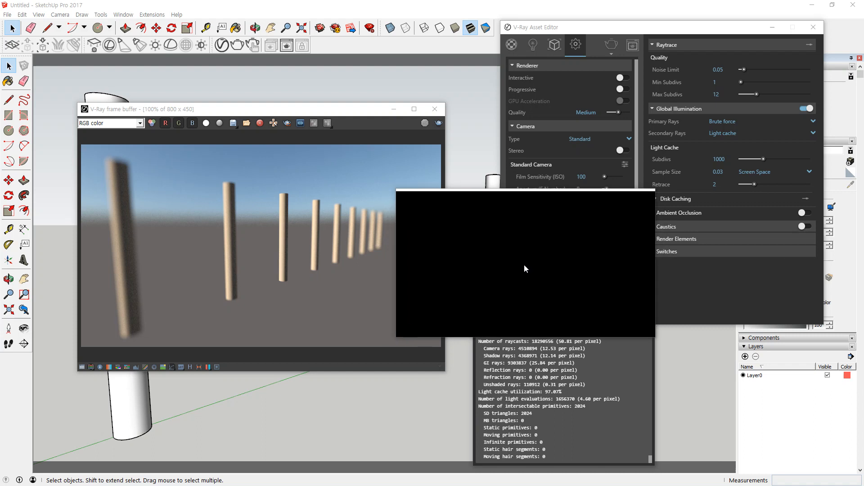
{"action": "left_click", "coordinate": [514, 265]}
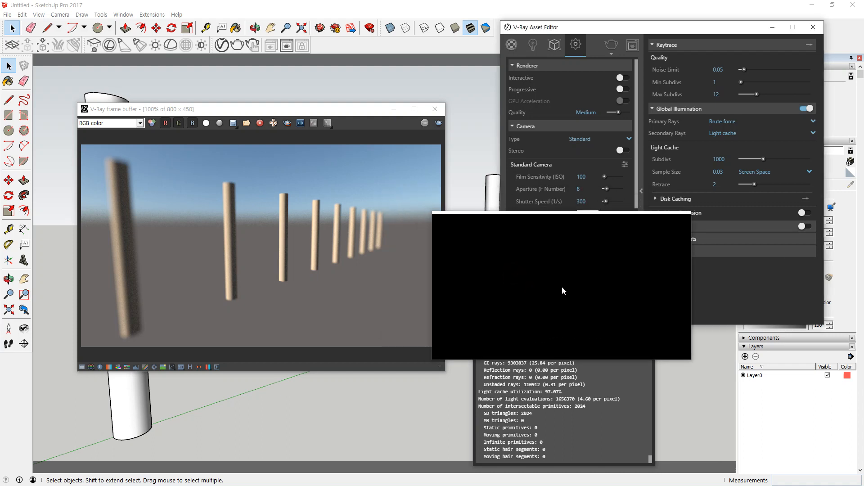
{"action": "key", "text": "super+Escape"}
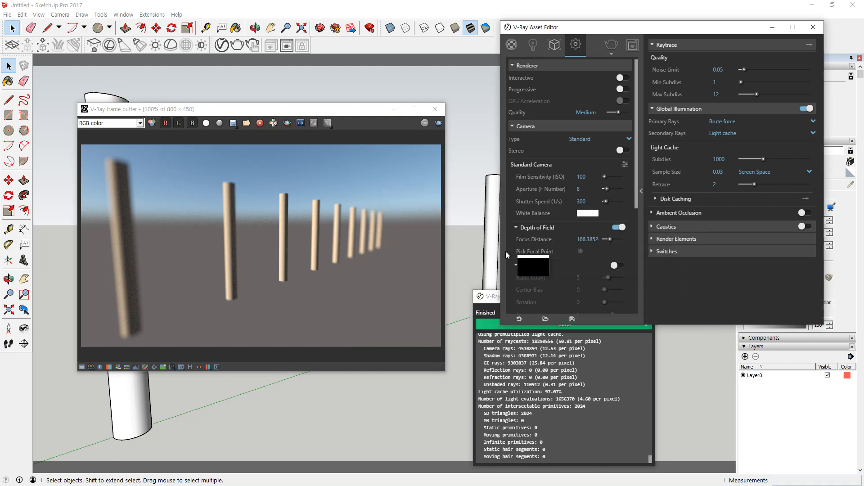
Close the V-Ray frame buffer and delete both rows of cylinders from the model
{"action": "left_click", "coordinate": [433, 110]}
{"action": "scroll", "coordinate": [407, 203], "scroll_direction": "down", "scroll_amount": 10}
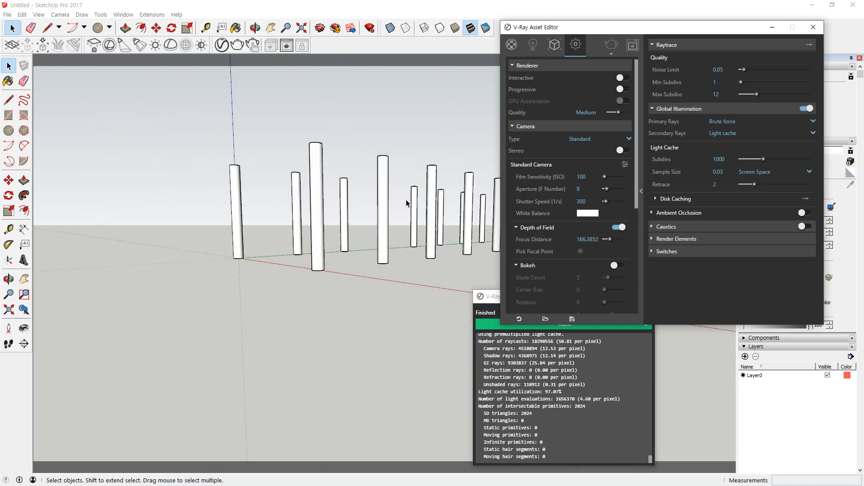
{"action": "middle_click_drag", "start_coordinate": [408, 202], "coordinate": [335, 281]}
{"action": "middle_click_drag", "start_coordinate": [326, 225], "coordinate": [223, 226], "text": "shift"}
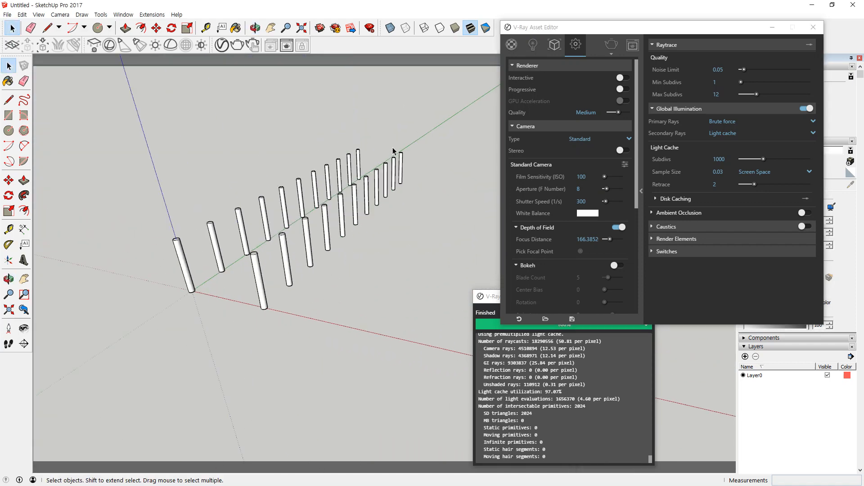
{"action": "left_click_drag", "start_coordinate": [430, 109], "coordinate": [108, 318]}
{"action": "key", "text": "Delete"}
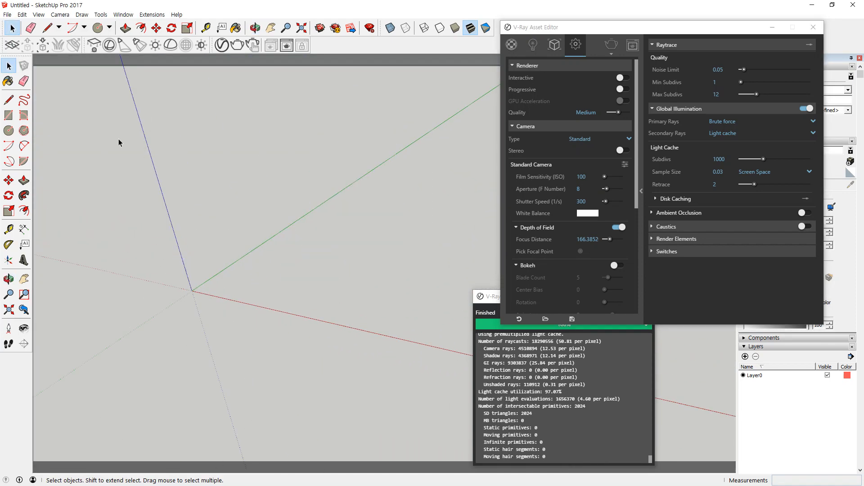
Create a V-Ray Sphere Light centred on the model origin
{"action": "left_click", "coordinate": [109, 45]}
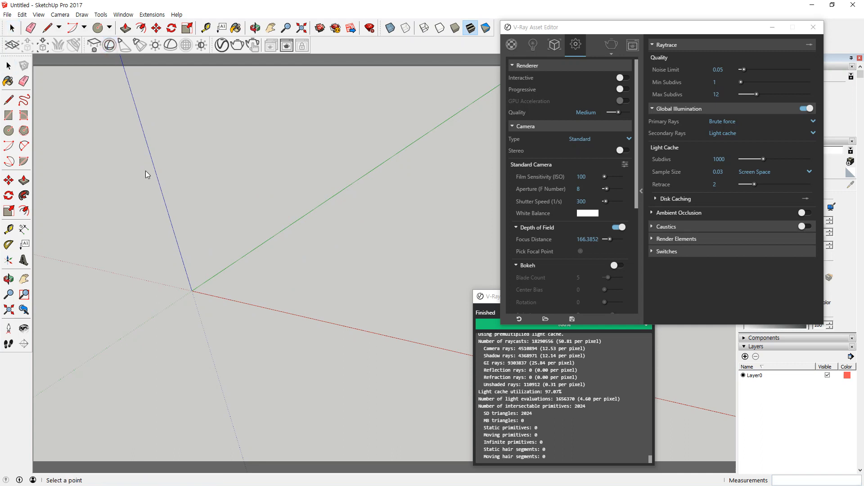
{"action": "left_click", "coordinate": [193, 291]}
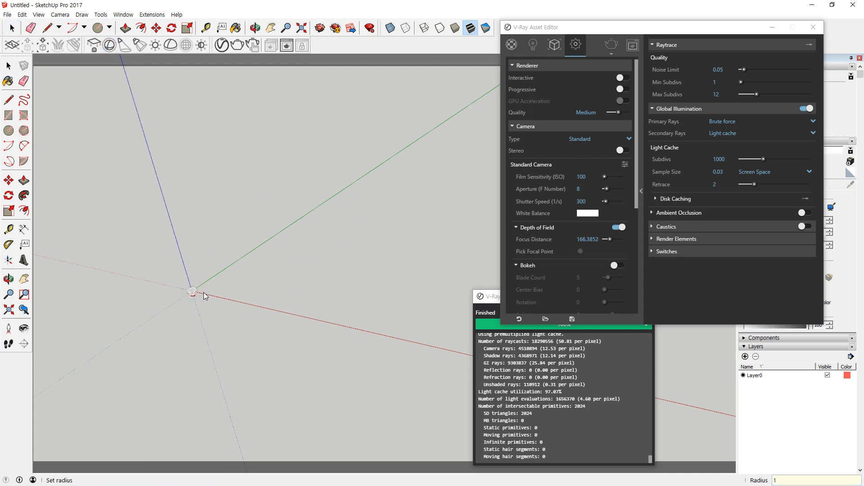
{"action": "scroll", "coordinate": [203, 292], "scroll_direction": "up", "scroll_amount": 3}
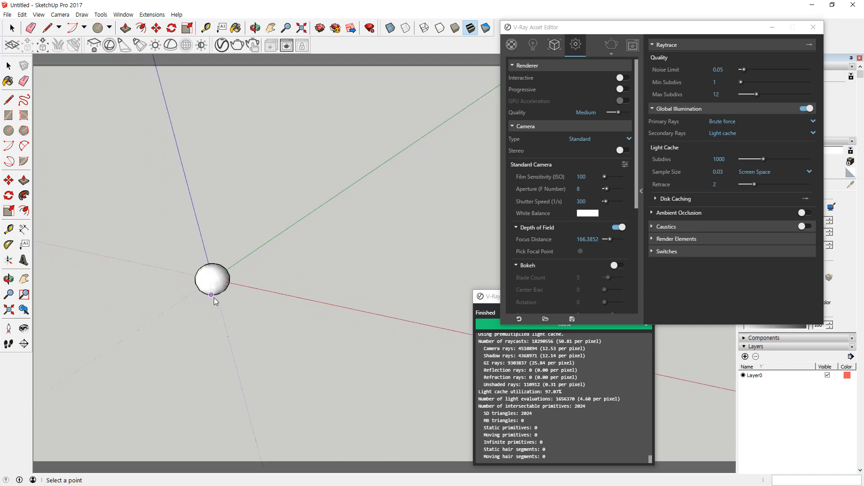
{"action": "left_click", "coordinate": [221, 274]}
{"action": "double_click", "coordinate": [221, 271]}
{"action": "left_click", "coordinate": [263, 292]}
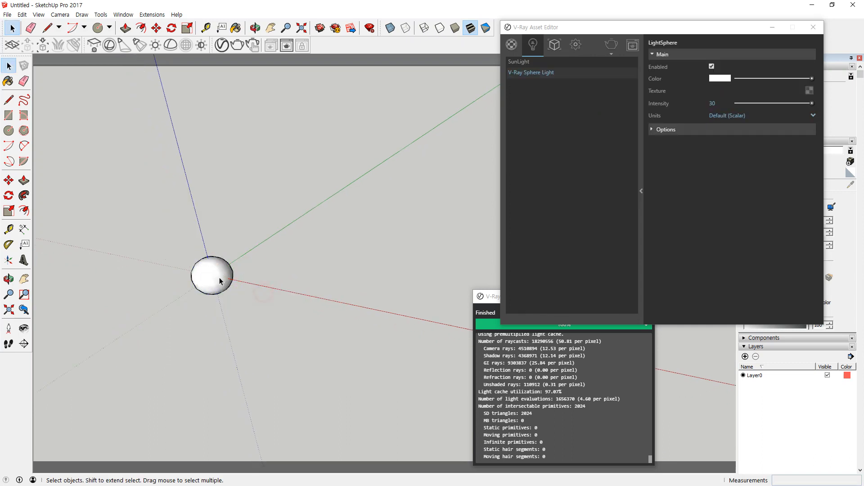
Copy the sphere light 1500 along the green axis and repeat it as an array of 10 copies
{"action": "left_click", "coordinate": [220, 278]}
{"action": "key", "text": "m"}
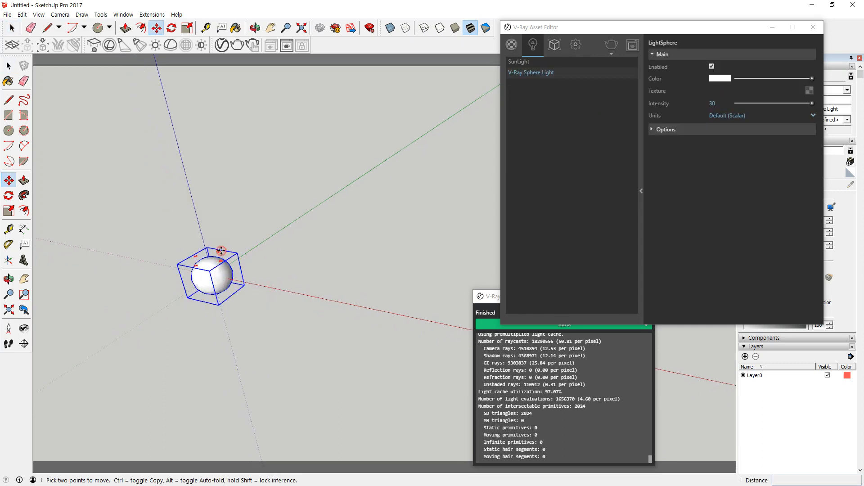
{"action": "left_click", "coordinate": [220, 254]}
{"action": "key", "text": "ctrl"}
{"action": "type", "text": "1500"}
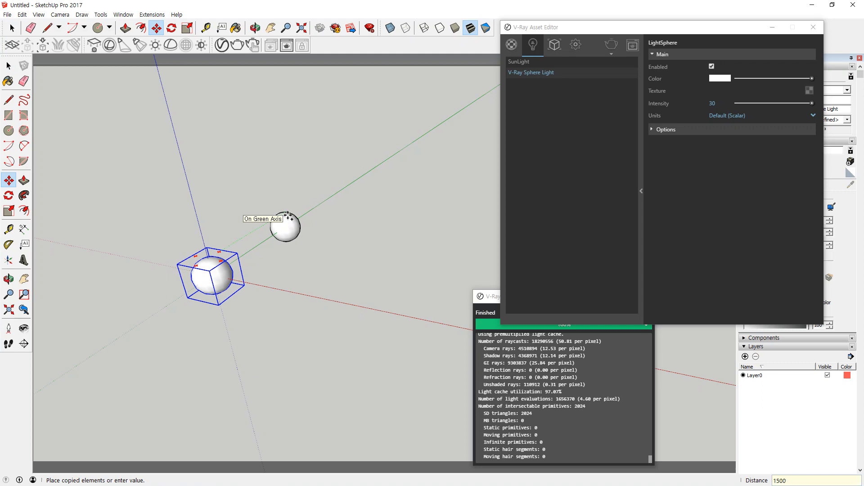
{"action": "key", "text": "Return"}
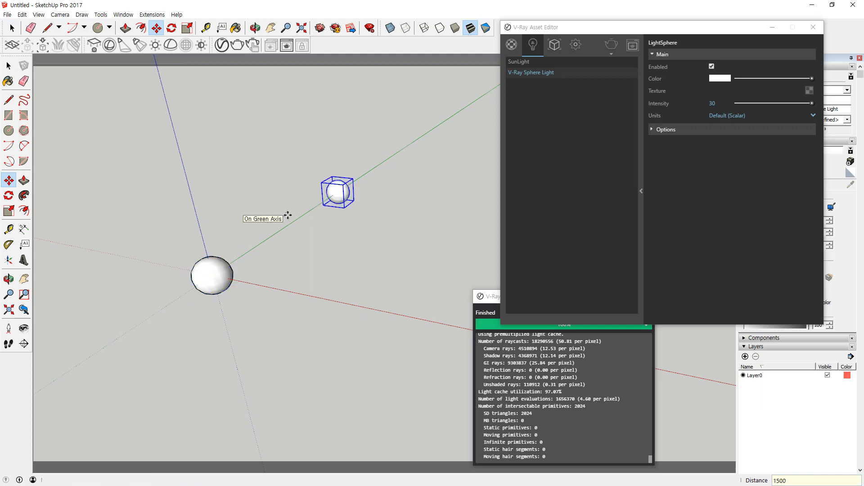
{"action": "type", "text": "*10"}
{"action": "key", "text": "Return"}
{"action": "middle_click_drag", "start_coordinate": [336, 294], "coordinate": [242, 366]}
{"action": "key", "text": "m"}
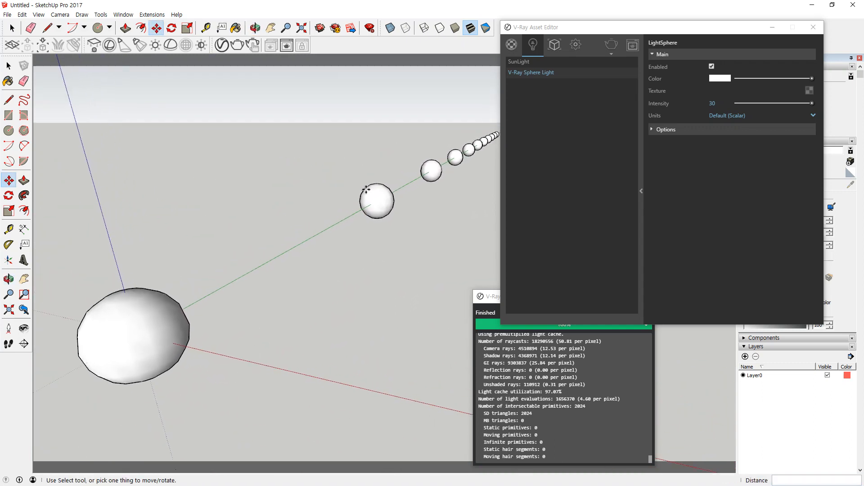
Set the Depth of Field Defocus to 0.8 in the basic camera settings and pick the third sphere light as the focal point
{"action": "left_click", "coordinate": [577, 44]}
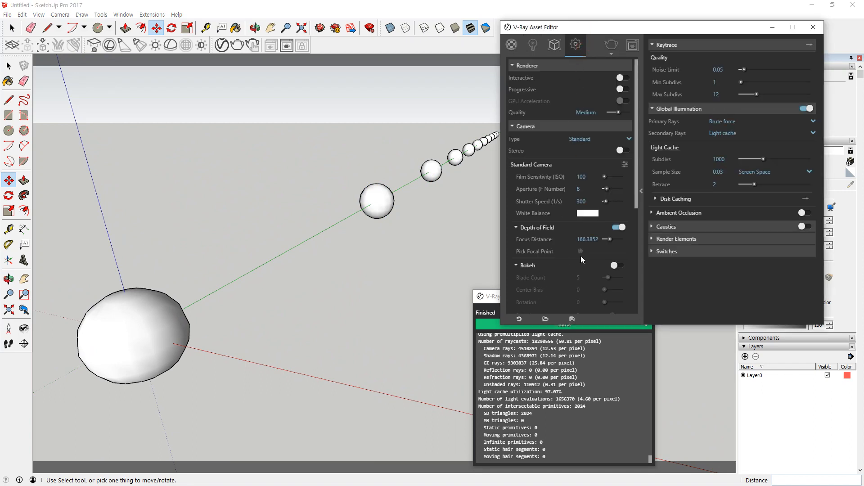
{"action": "left_click", "coordinate": [581, 251]}
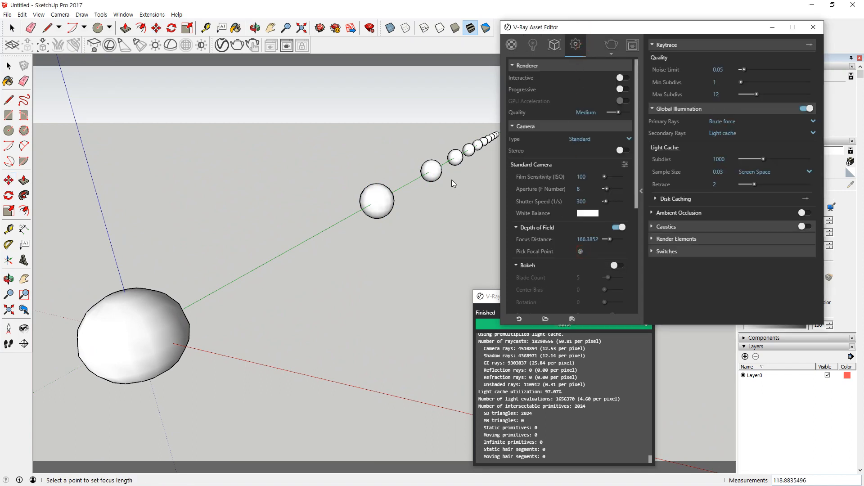
{"action": "left_click", "coordinate": [625, 166]}
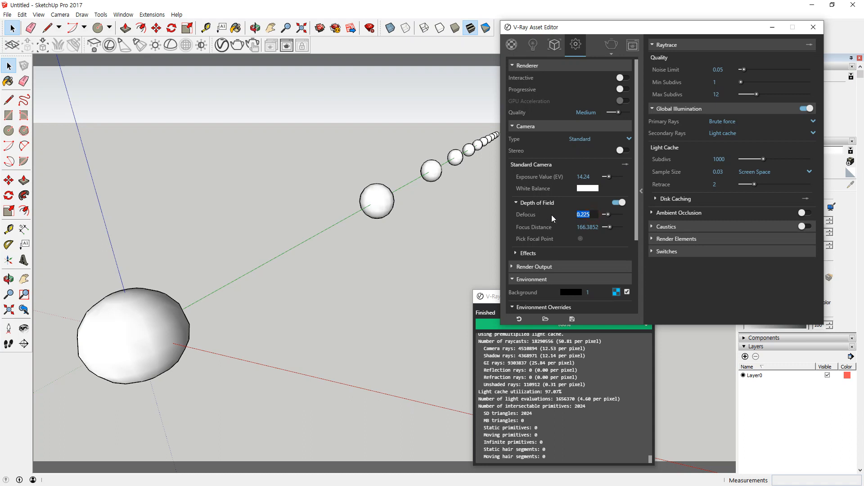
{"action": "type", "text": "0."}
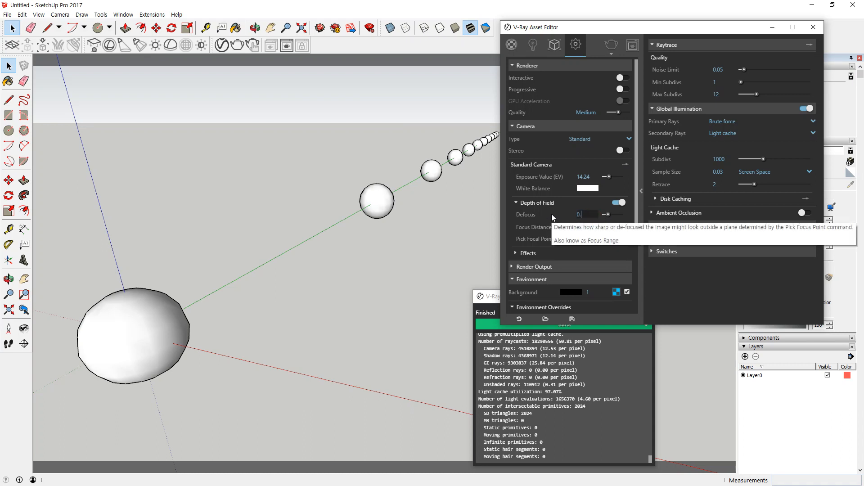
{"action": "type", "text": "8"}
{"action": "key", "text": "Return"}
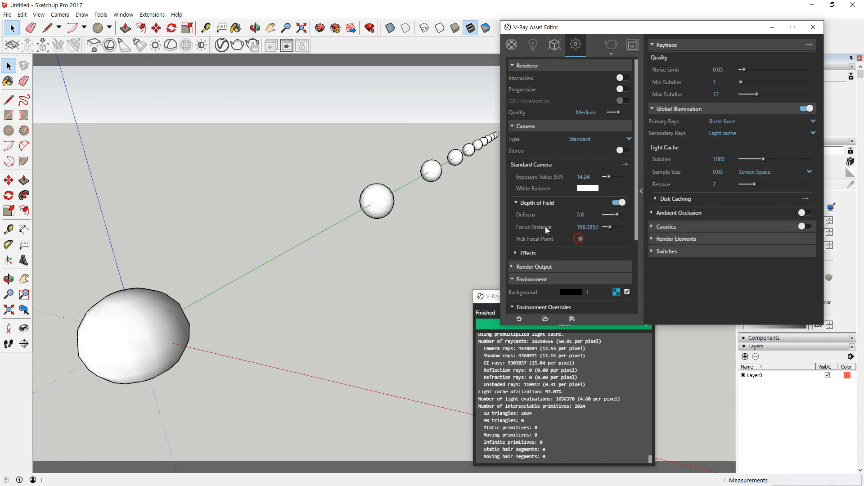
{"action": "left_click", "coordinate": [432, 173]}
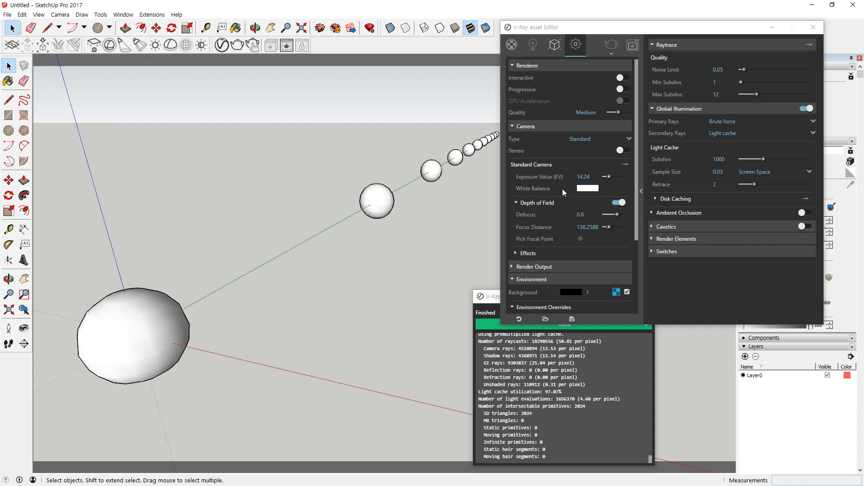
Switch the Standard Camera to advanced mode, enable Bokeh, and review its blade count, center bias, rotation and anisotropy options
{"action": "left_click", "coordinate": [626, 165]}
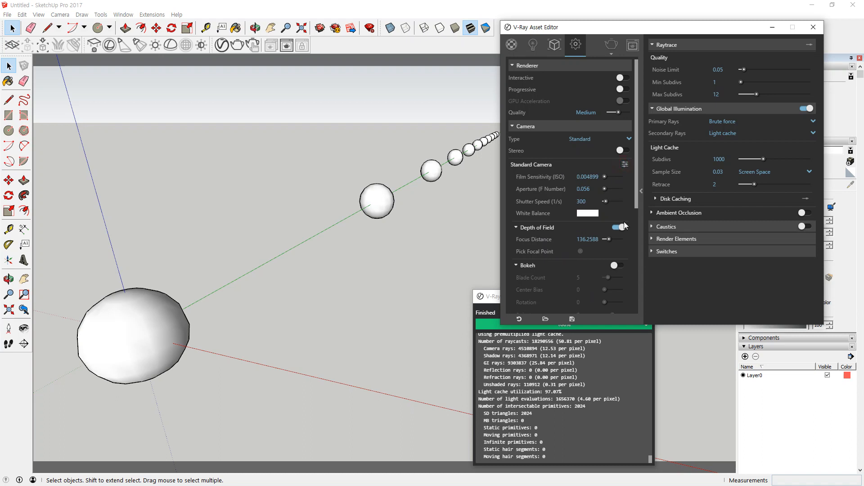
{"action": "left_click", "coordinate": [615, 266]}
{"action": "scroll", "coordinate": [585, 189], "scroll_direction": "down", "scroll_amount": 3}
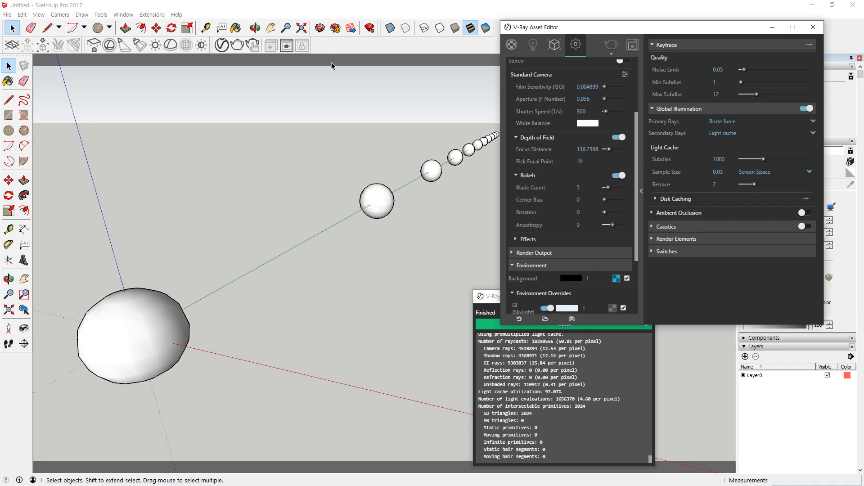
{"action": "scroll", "coordinate": [586, 180], "scroll_direction": "up", "scroll_amount": 3}
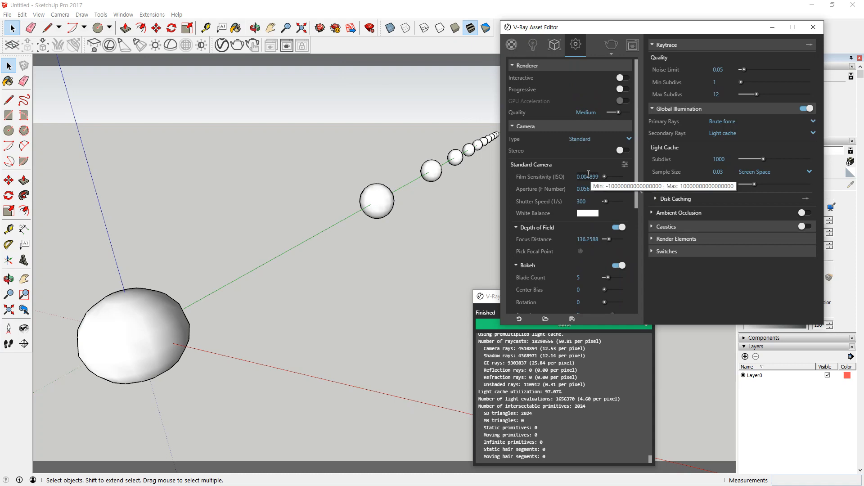
{"action": "scroll", "coordinate": [588, 175], "scroll_direction": "down", "scroll_amount": 3}
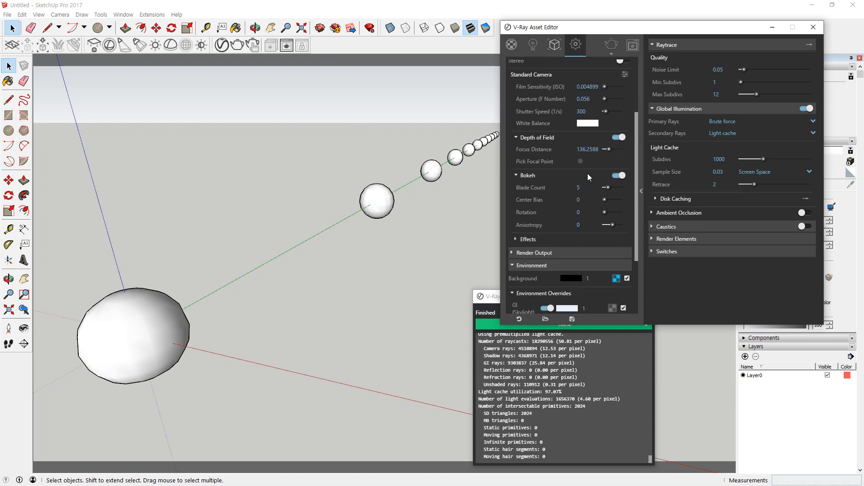
Set the shadow time to 2:30 AM and render the row of sphere lights with V-Ray
{"action": "left_click_drag", "start_coordinate": [644, 33], "coordinate": [520, 314]}
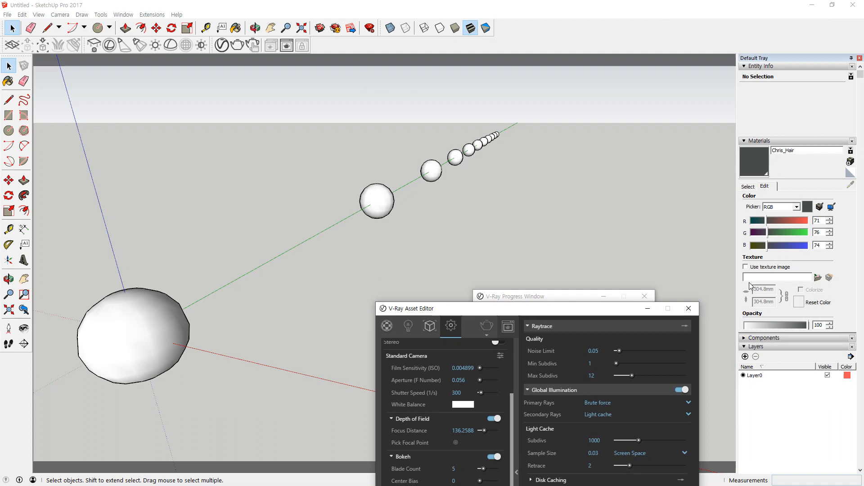
{"action": "scroll", "coordinate": [781, 261], "scroll_direction": "down", "scroll_amount": 10}
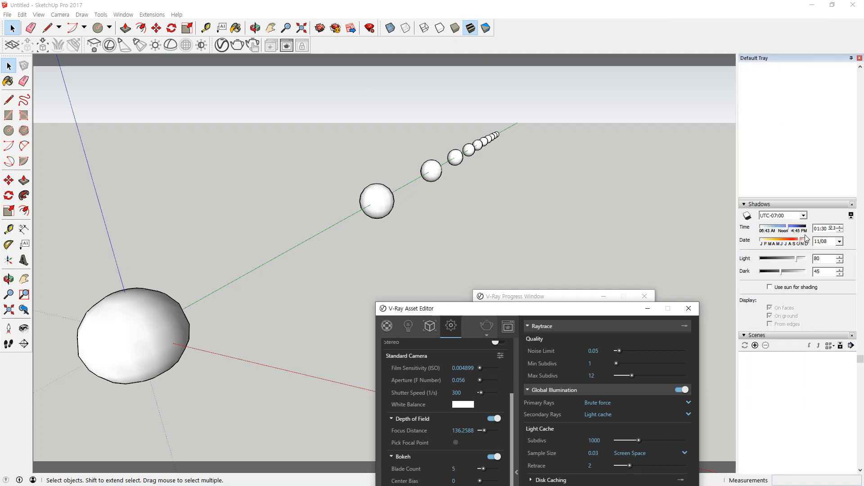
{"action": "left_click", "coordinate": [840, 230]}
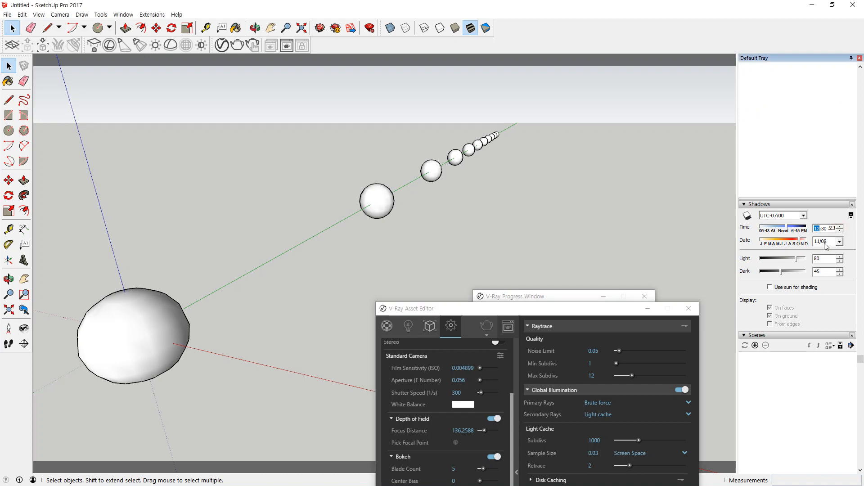
{"action": "left_click", "coordinate": [833, 230]}
{"action": "left_click", "coordinate": [239, 49]}
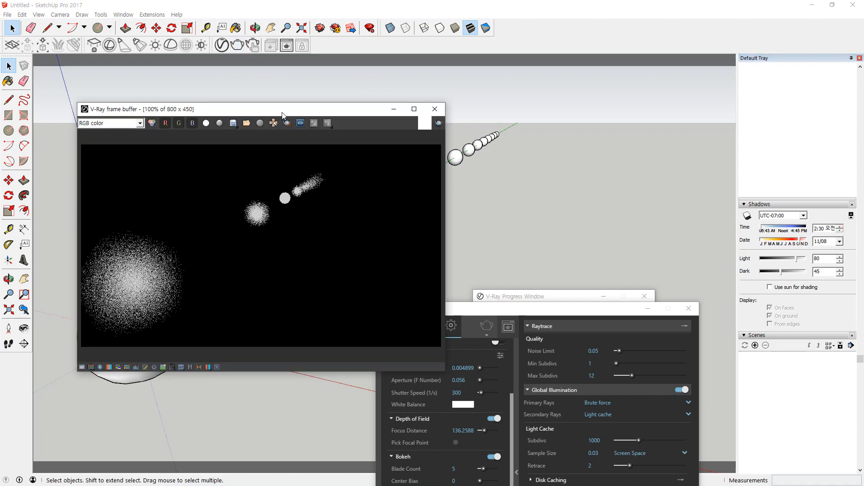
Turn off Depth of Field in the camera settings and render the sphere lights again for comparison
{"action": "left_click_drag", "start_coordinate": [283, 105], "coordinate": [326, 96]}
{"action": "left_click_drag", "start_coordinate": [545, 308], "coordinate": [615, 111]}
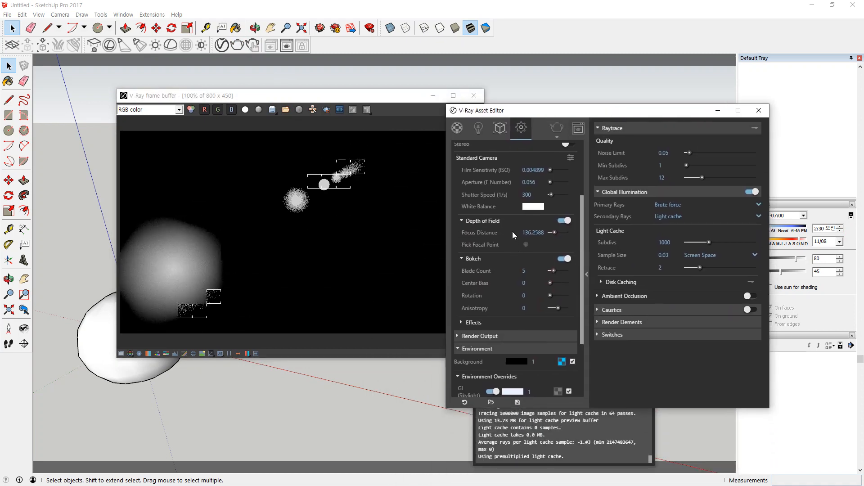
{"action": "left_click", "coordinate": [563, 219]}
{"action": "left_click", "coordinate": [420, 127]}
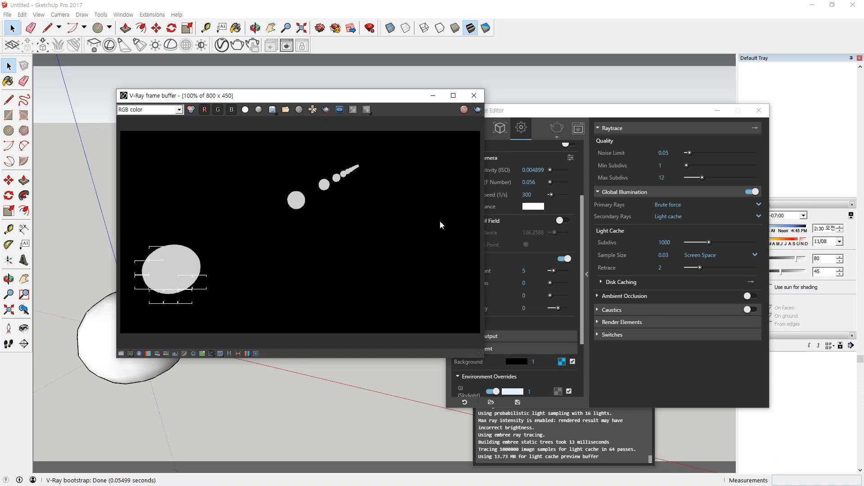
Turn Depth of Field on again and re-render the sphere lights
{"action": "left_click", "coordinate": [562, 220]}
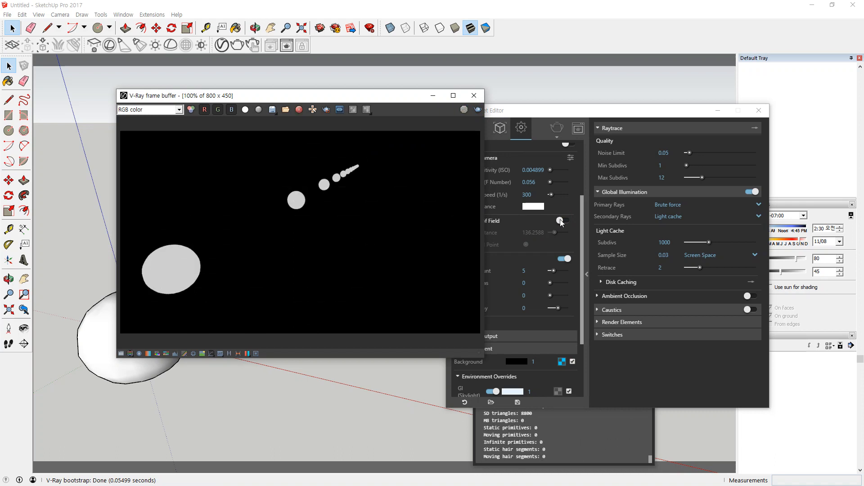
{"action": "left_click", "coordinate": [424, 145]}
{"action": "left_click", "coordinate": [477, 109]}
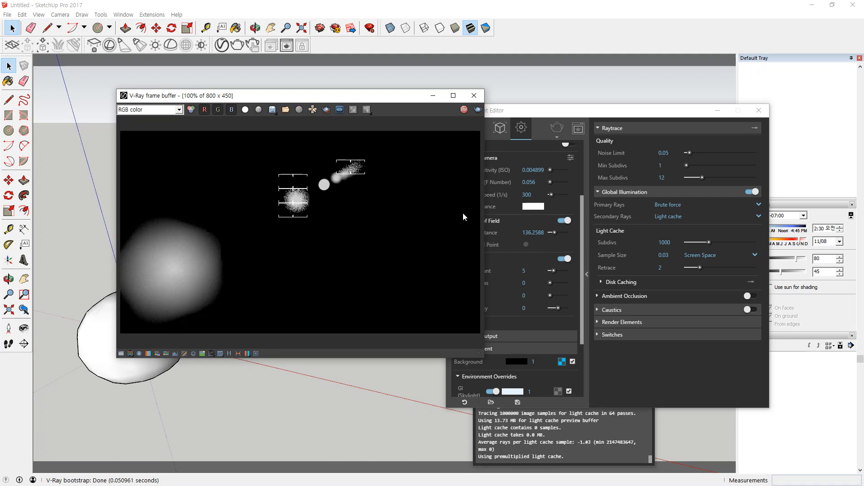
Set the Bokeh Blade Count to 12, re-render, and inspect the blurred lights up close
{"action": "left_click_drag", "start_coordinate": [587, 112], "coordinate": [606, 113]}
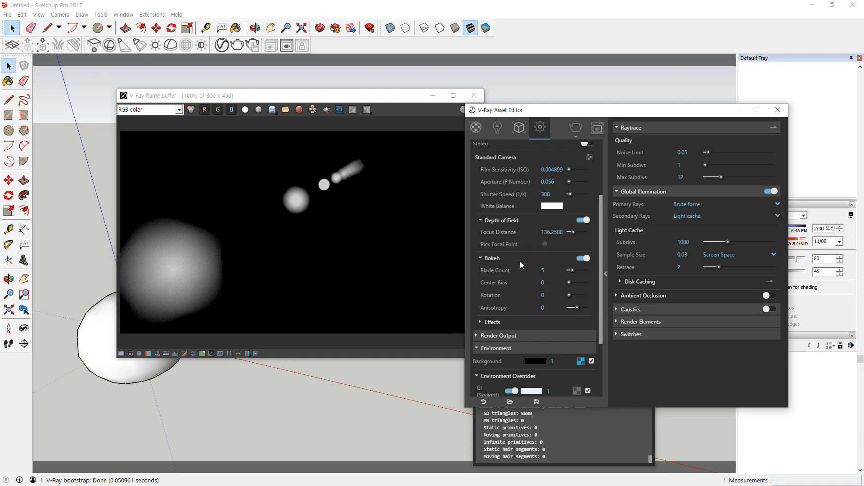
{"action": "left_click", "coordinate": [576, 270]}
{"action": "left_click", "coordinate": [572, 132]}
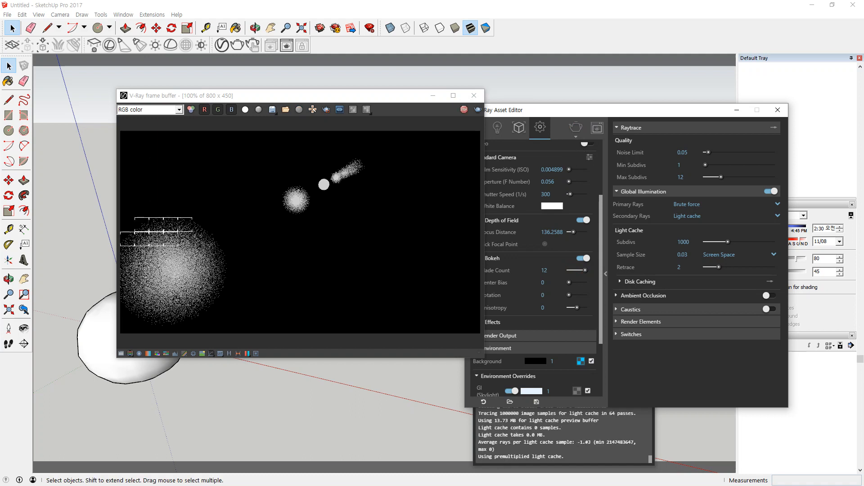
{"action": "scroll", "coordinate": [356, 166], "scroll_direction": "up", "scroll_amount": 2}
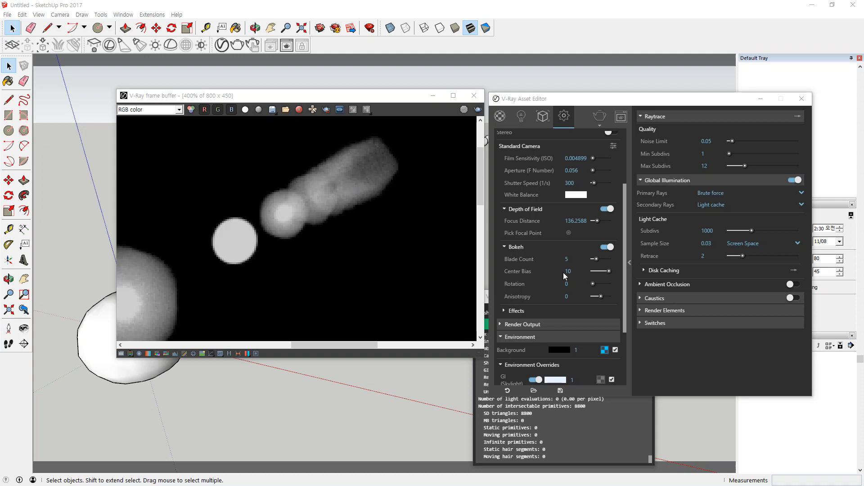
Set the Bokeh Center Bias to 1 and re-render to check the blurred lights
{"action": "left_click", "coordinate": [583, 271]}
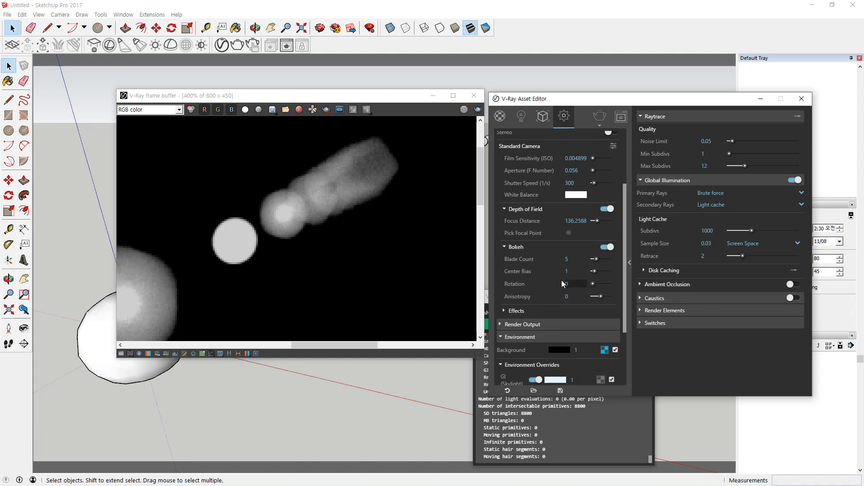
{"action": "left_click", "coordinate": [478, 109]}
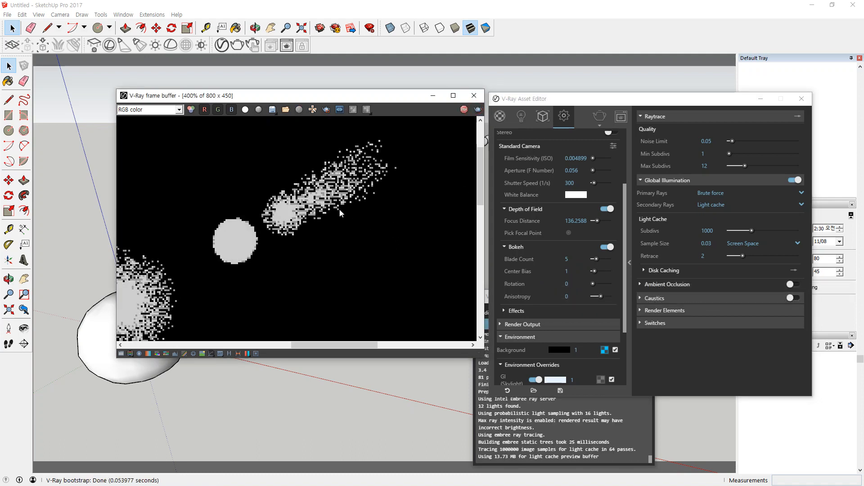
{"action": "scroll", "coordinate": [353, 233], "scroll_direction": "down", "scroll_amount": 1}
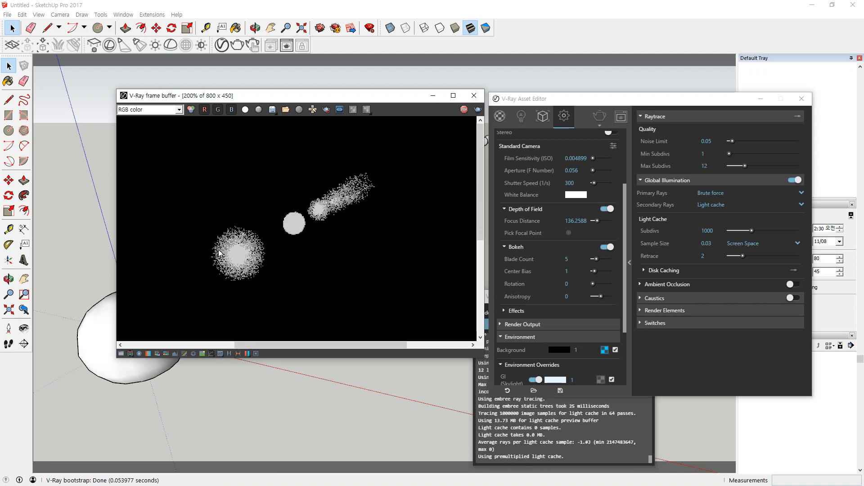
{"action": "scroll", "coordinate": [189, 275], "scroll_direction": "down", "scroll_amount": 1}
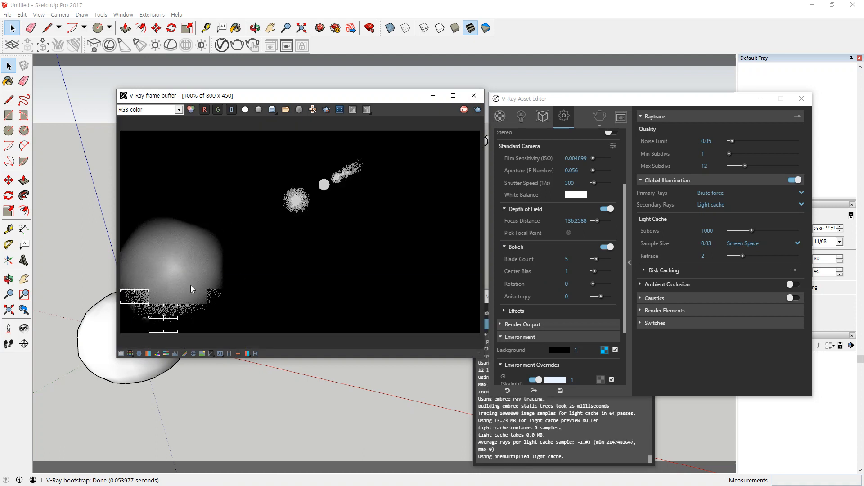
Set the Bokeh Center Bias to 10 and re-render the sphere lights
{"action": "left_click", "coordinate": [569, 271]}
{"action": "type", "text": "10"}
{"action": "key", "text": "Return"}
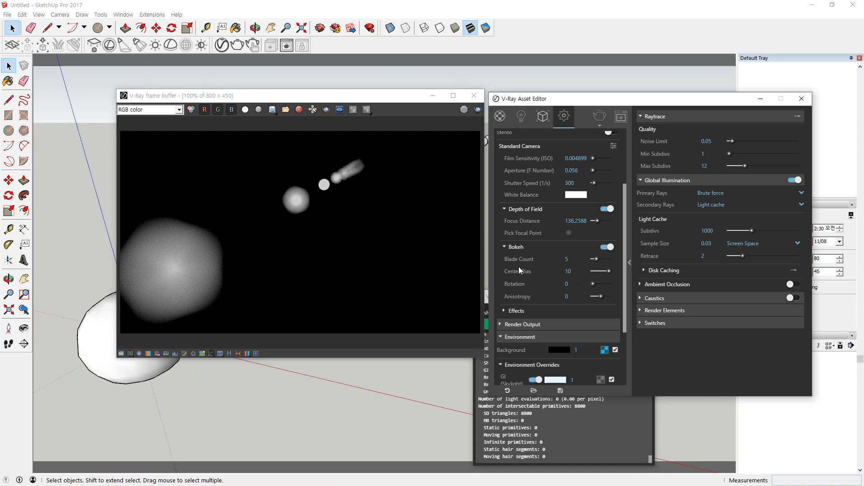
{"action": "left_click", "coordinate": [478, 110]}
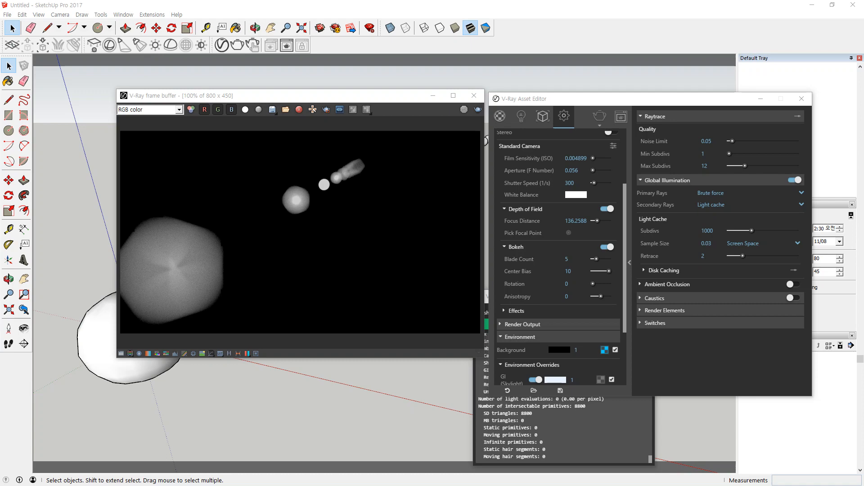
Switch to the browser, open the ArcheAge search result about the bokeh effect, and examine the shapes of the blurred lights in its photo
{"action": "mouse_move", "coordinate": [0, 95]}
{"action": "left_mouse_down"}
{"action": "mouse_move", "coordinate": [367, 94]}
{"action": "mouse_move", "coordinate": [523, 78]}
{"action": "mouse_move", "coordinate": [521, 94]}
{"action": "left_mouse_up"}
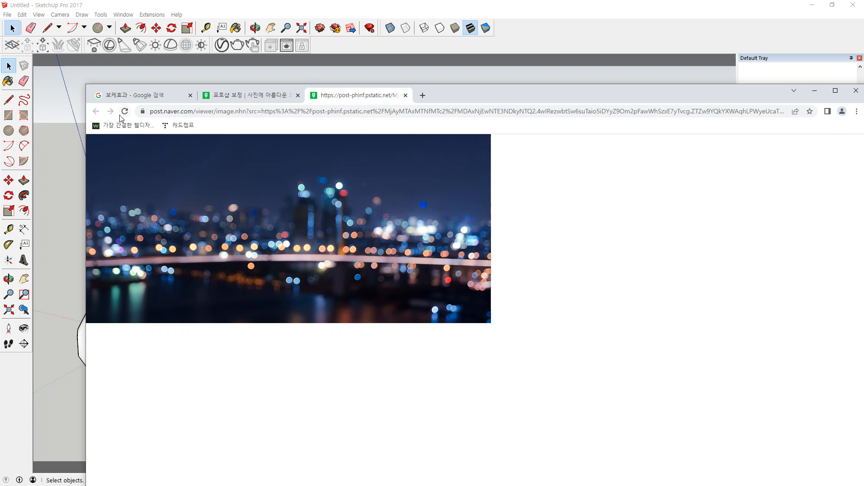
{"action": "left_click", "coordinate": [140, 95]}
{"action": "scroll", "coordinate": [264, 193], "scroll_direction": "down", "scroll_amount": 3}
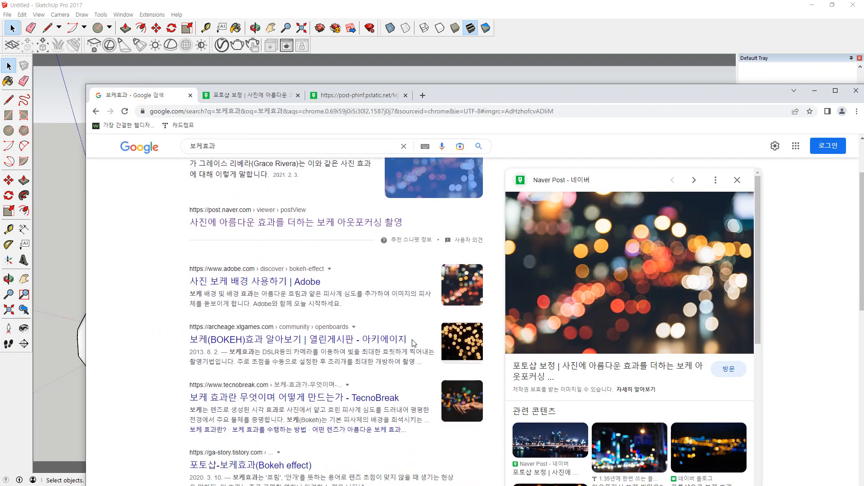
{"action": "left_click", "coordinate": [465, 336]}
{"action": "scroll", "coordinate": [450, 335], "scroll_direction": "down", "scroll_amount": 6}
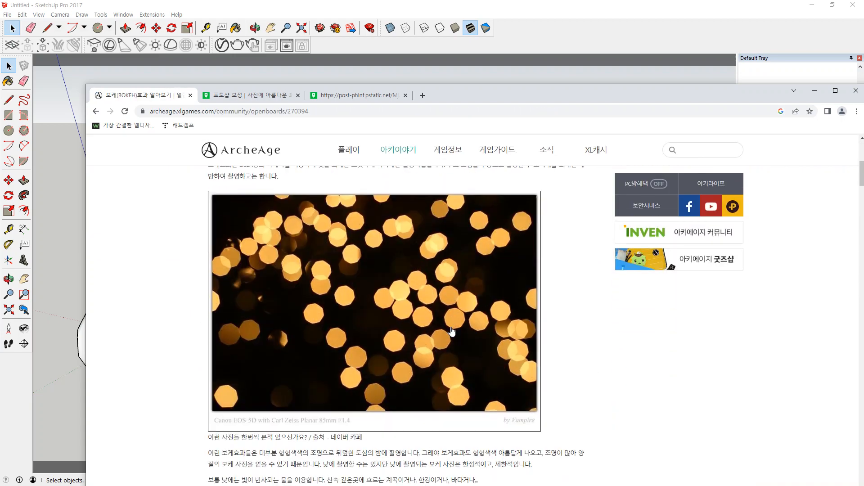
{"action": "scroll", "coordinate": [431, 304], "scroll_direction": "down", "scroll_amount": 1}
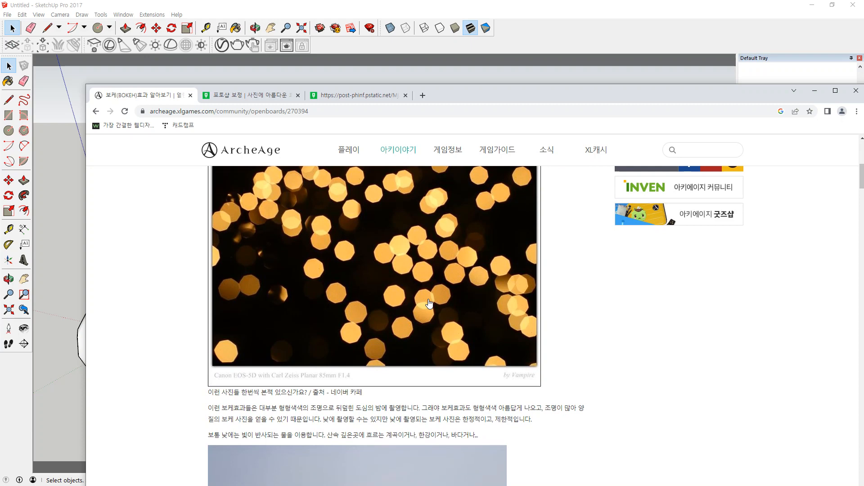
{"action": "left_click", "coordinate": [449, 270]}
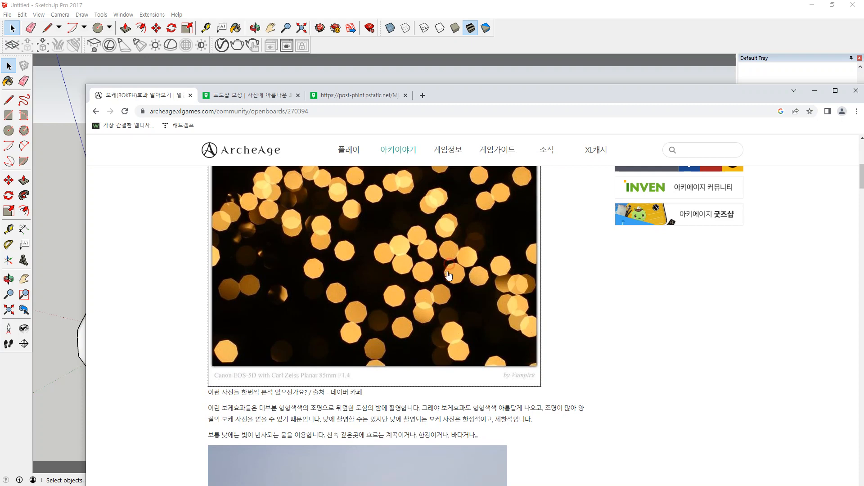
{"action": "right_click", "coordinate": [390, 257]}
{"action": "left_click", "coordinate": [380, 266]}
{"action": "scroll", "coordinate": [343, 293], "scroll_direction": "up", "scroll_amount": 6, "text": "ctrl"}
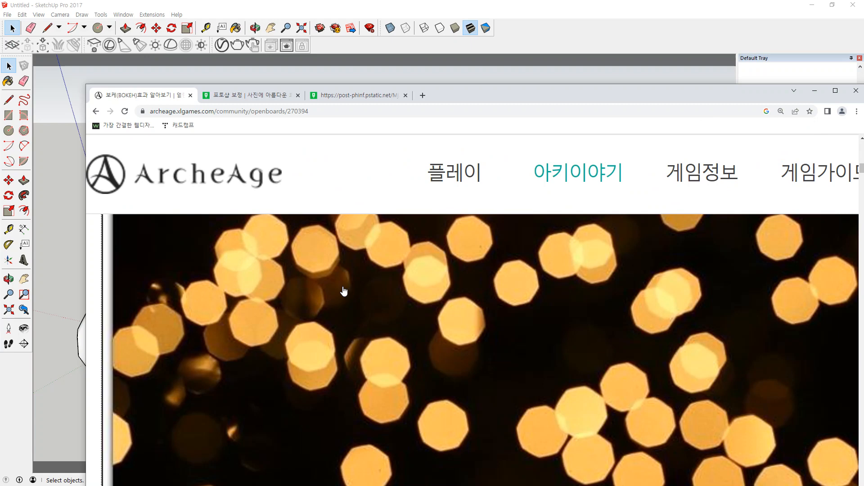
{"action": "scroll", "coordinate": [343, 292], "scroll_direction": "down", "scroll_amount": 5, "text": "ctrl"}
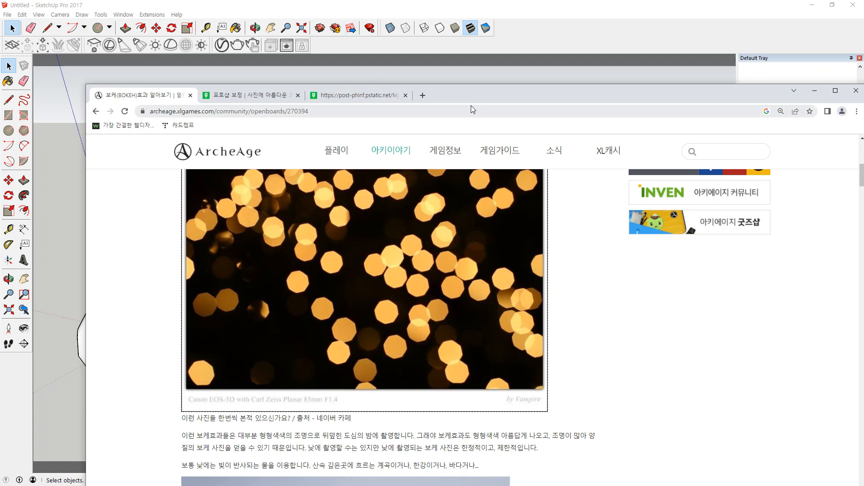
{"action": "left_click_drag", "start_coordinate": [481, 96], "coordinate": [0, 131]}
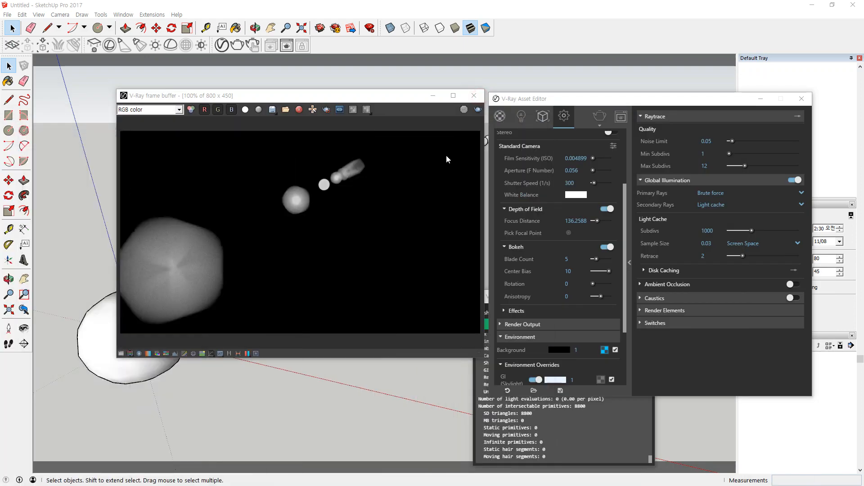
Review the Standard Camera's basic settings, return to advanced mode, and examine the blurred lights in the render
{"action": "left_click", "coordinate": [612, 147]}
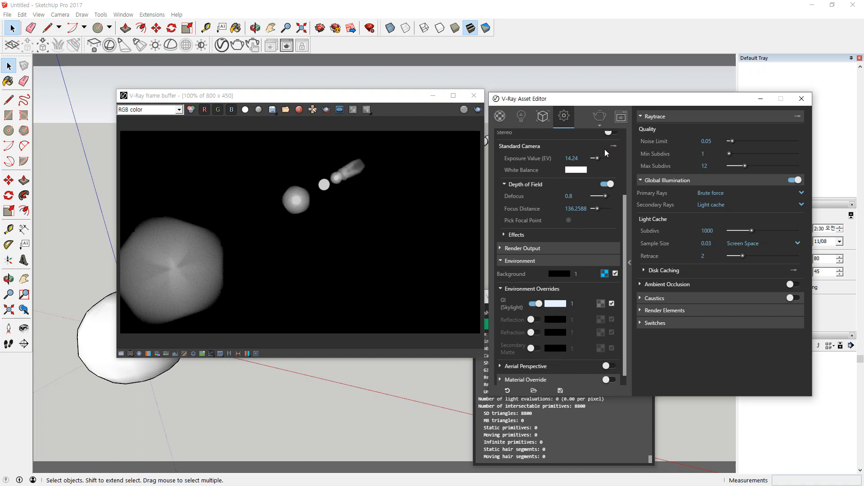
{"action": "left_click", "coordinate": [613, 145]}
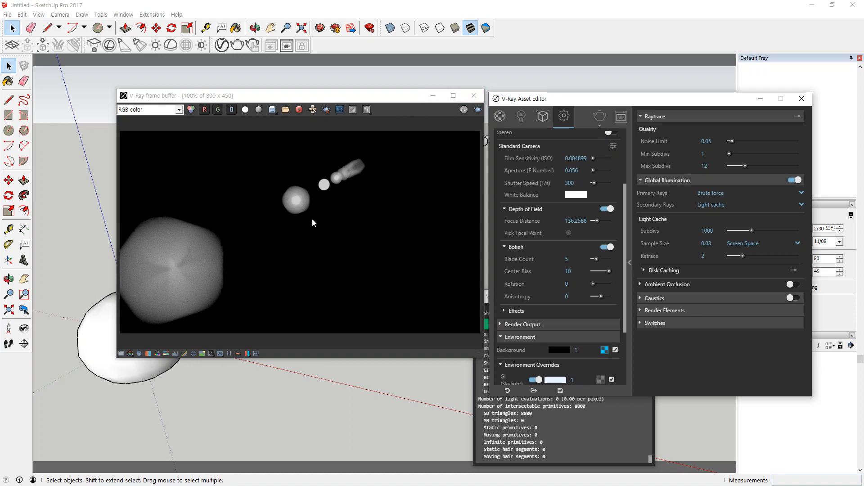
{"action": "scroll", "coordinate": [312, 218], "scroll_direction": "up", "scroll_amount": 2}
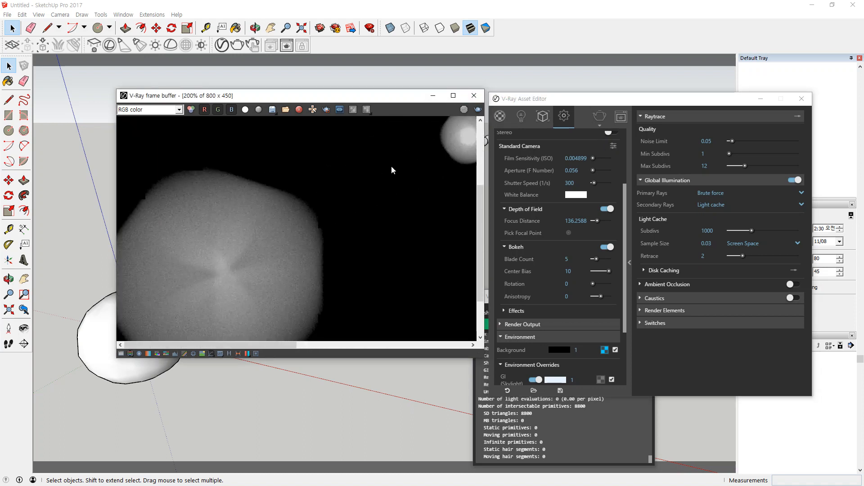
{"action": "scroll", "coordinate": [315, 187], "scroll_direction": "down", "scroll_amount": 2}
{"action": "scroll", "coordinate": [315, 188], "scroll_direction": "up", "scroll_amount": 2}
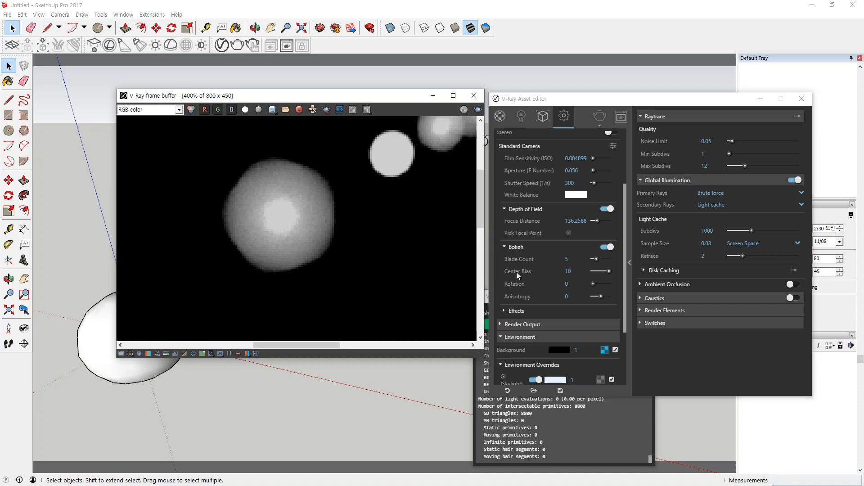
Set the Bokeh Blade Count to 6, re-render, and check the shape of the blurred lights
{"action": "left_click", "coordinate": [567, 259]}
{"action": "type", "text": "6"}
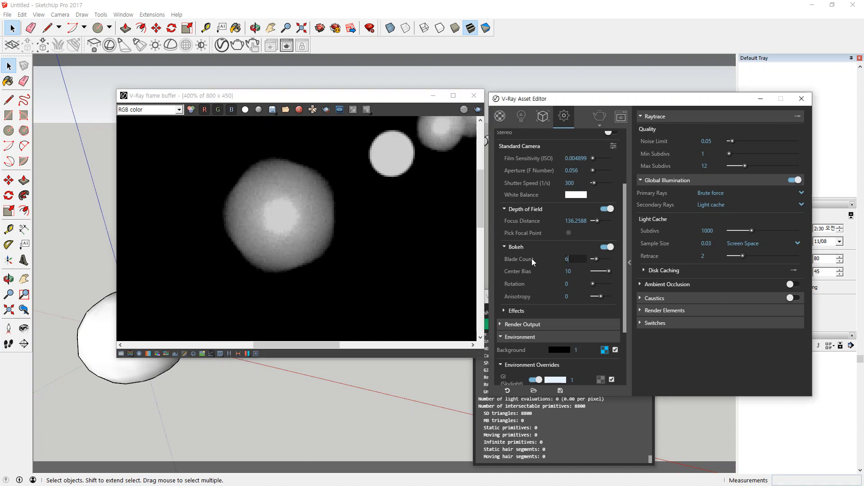
{"action": "key", "text": "Return"}
{"action": "left_click", "coordinate": [478, 110]}
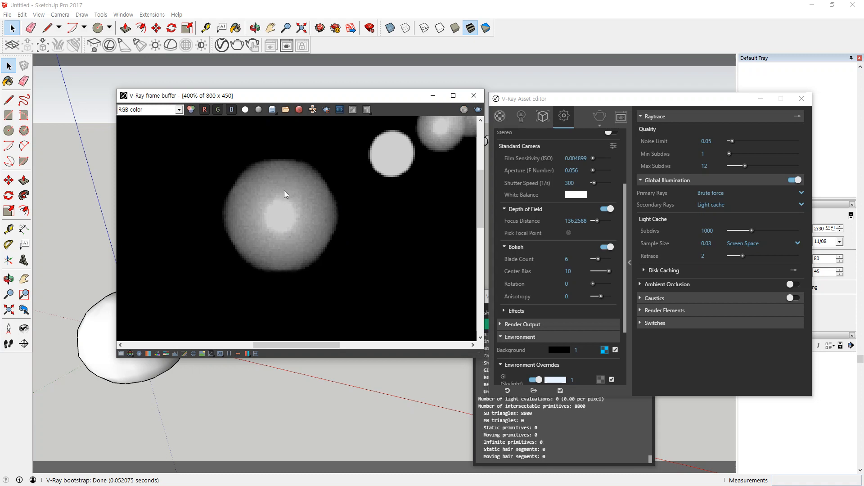
{"action": "scroll", "coordinate": [291, 239], "scroll_direction": "down", "scroll_amount": 3}
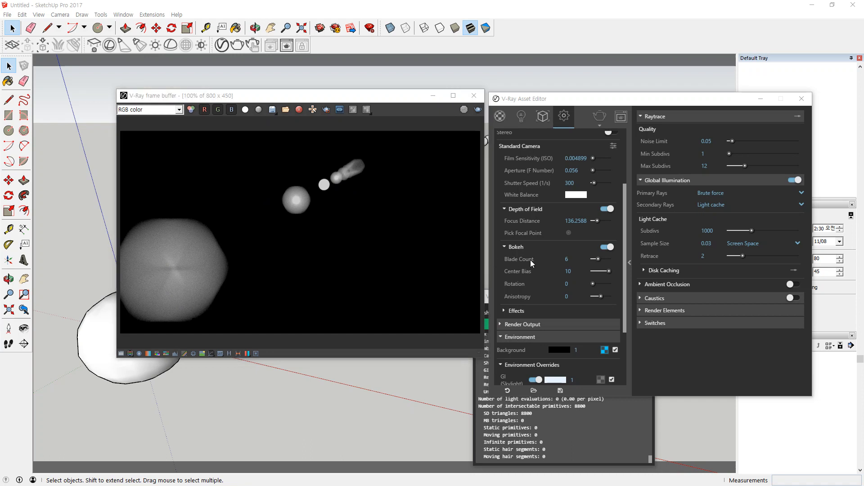
Collapse the Bokeh settings and expand the camera Effects to review Vignetting and Vertical Tilt
{"action": "left_click", "coordinate": [505, 247]}
{"action": "left_click", "coordinate": [505, 261]}
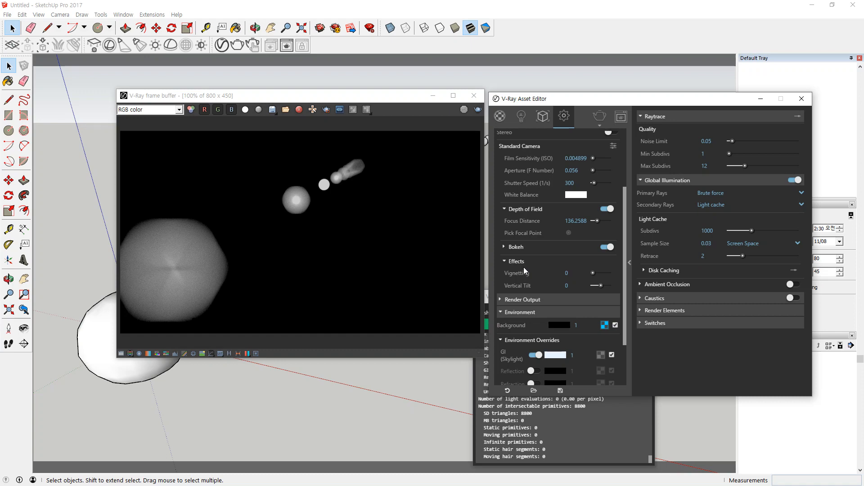
Rearrange the V-Ray windows to reach the Shadows settings and switch the sun time to 2:30 PM (오후)
{"action": "left_click_drag", "start_coordinate": [659, 99], "coordinate": [531, 147]}
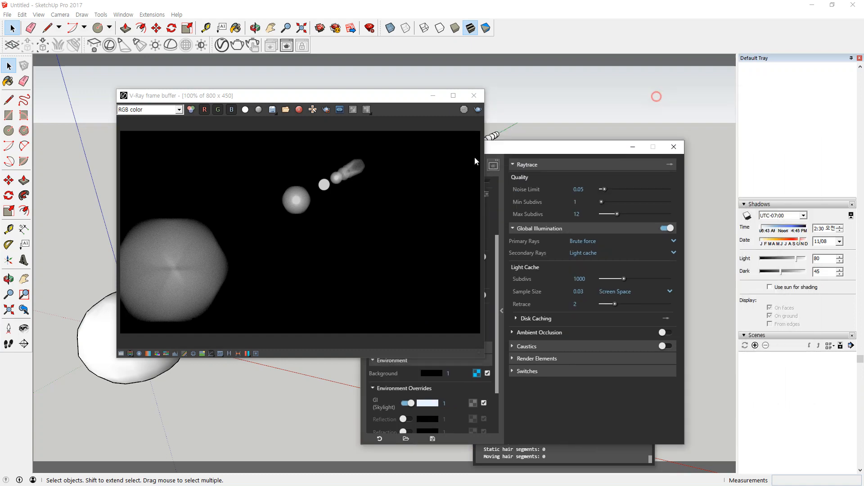
{"action": "left_click_drag", "start_coordinate": [474, 157], "coordinate": [385, 180]}
{"action": "left_click", "coordinate": [828, 230]}
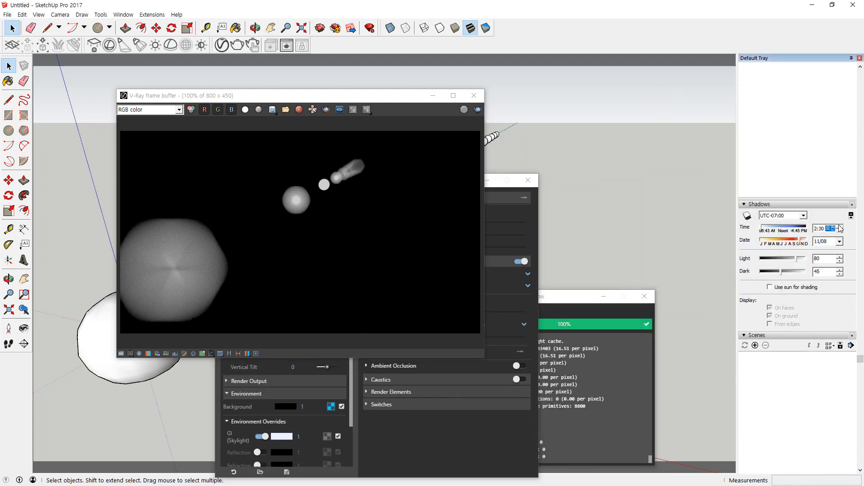
{"action": "left_click", "coordinate": [840, 227]}
{"action": "left_click_drag", "start_coordinate": [590, 299], "coordinate": [698, 283]}
{"action": "left_click", "coordinate": [433, 425]}
{"action": "left_click_drag", "start_coordinate": [388, 183], "coordinate": [561, 103]}
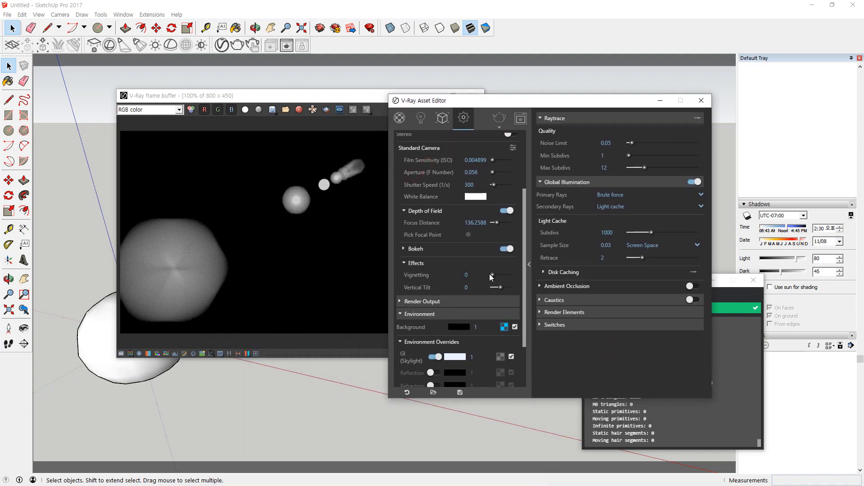
Raise the camera's Vignetting to its maximum of 10 and render the scene
{"action": "left_click_drag", "start_coordinate": [490, 275], "coordinate": [508, 275]}
{"action": "left_click", "coordinate": [498, 119]}
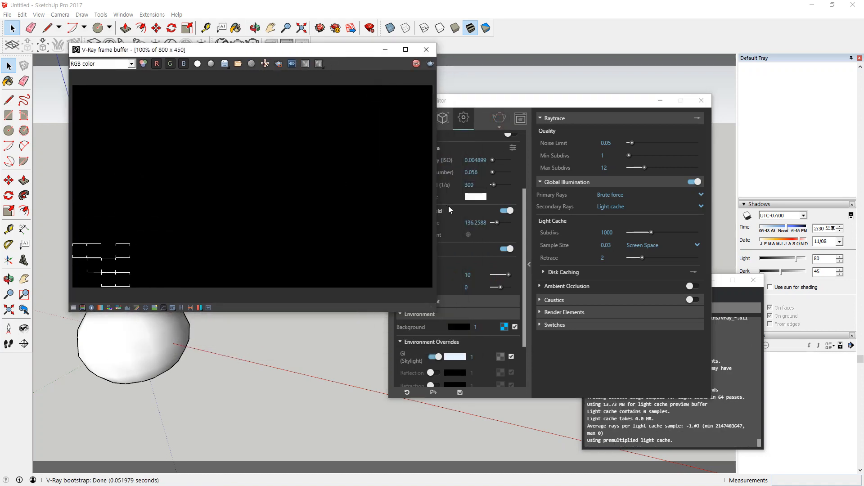
{"action": "left_click", "coordinate": [509, 106]}
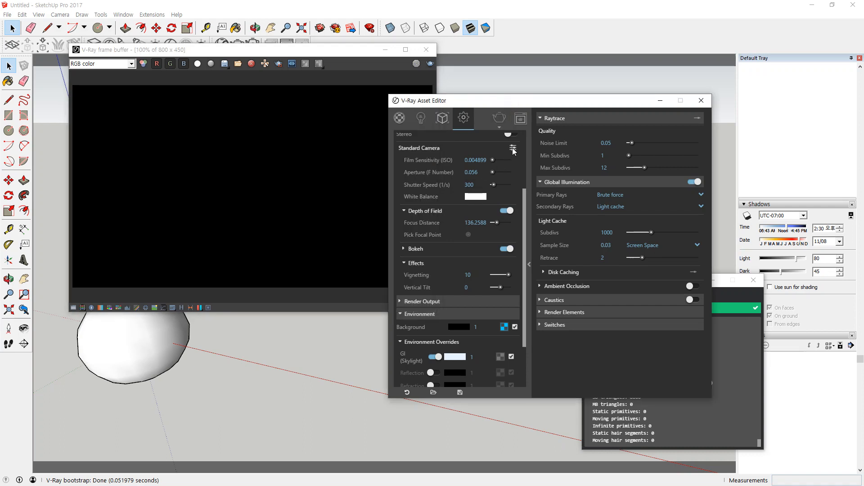
Set the Film Sensitivity to ISO 100 and the Aperture to F 8, re-render, and examine the darkened outer area
{"action": "left_click", "coordinate": [485, 160]}
{"action": "type", "text": "100"}
{"action": "key", "text": "Tab"}
{"action": "type", "text": "8"}
{"action": "left_click", "coordinate": [500, 118]}
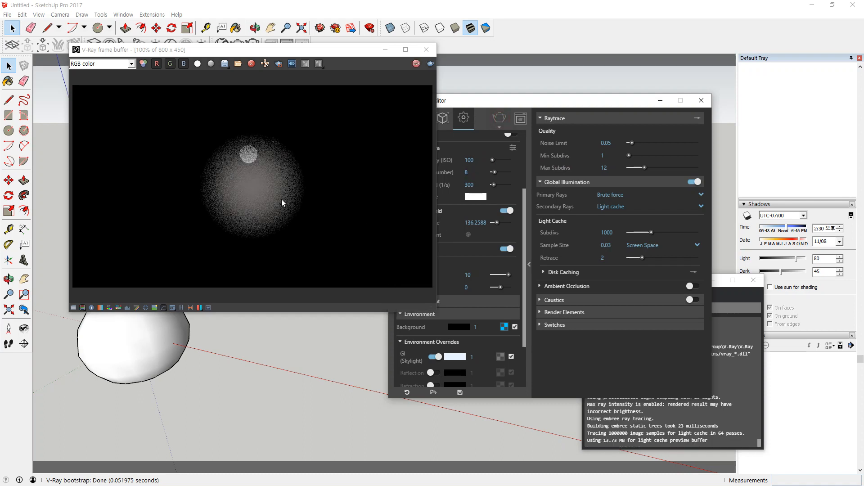
{"action": "mouse_move", "coordinate": [255, 232]}
{"action": "left_mouse_down"}
{"action": "mouse_move", "coordinate": [203, 181]}
{"action": "mouse_move", "coordinate": [297, 224]}
{"action": "left_mouse_up"}
{"action": "key", "text": "Escape"}
Reduce Vignetting to 1, re-render, and inspect the corners of the image
{"action": "left_click_drag", "start_coordinate": [512, 103], "coordinate": [562, 83]}
{"action": "left_click_drag", "start_coordinate": [523, 257], "coordinate": [469, 253]}
{"action": "type", "text": "1"}
{"action": "key", "text": "Return"}
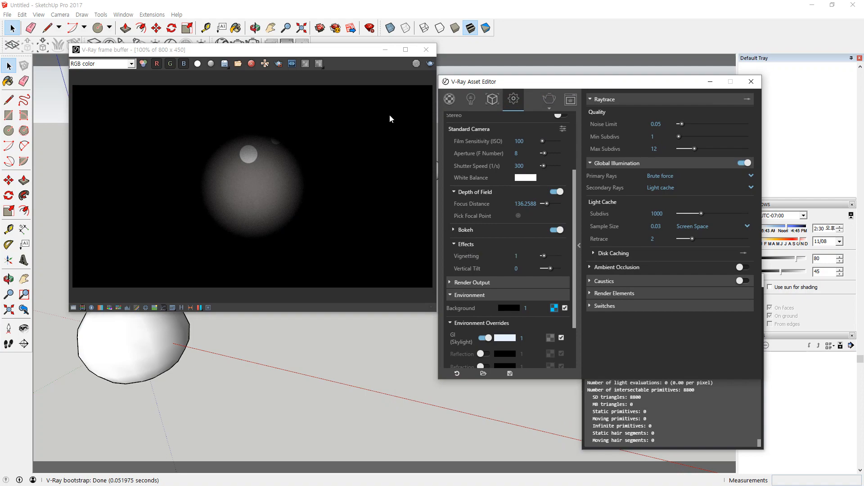
{"action": "left_click", "coordinate": [430, 63]}
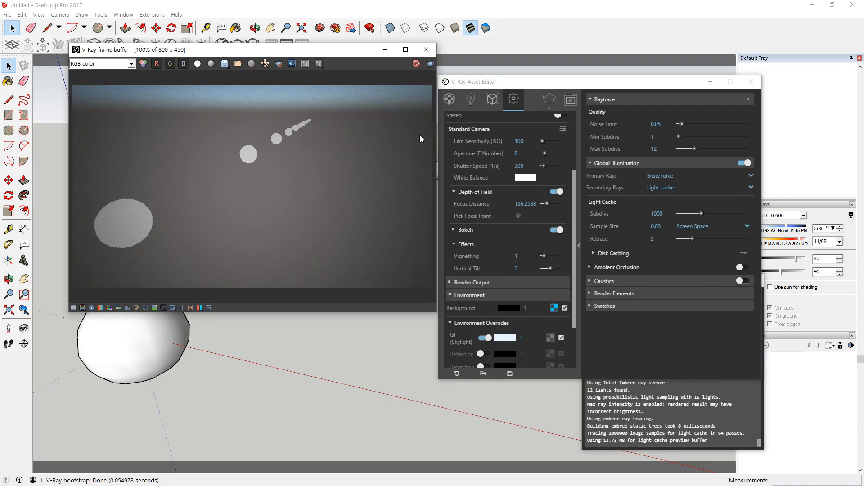
{"action": "left_click_drag", "start_coordinate": [404, 80], "coordinate": [408, 82]}
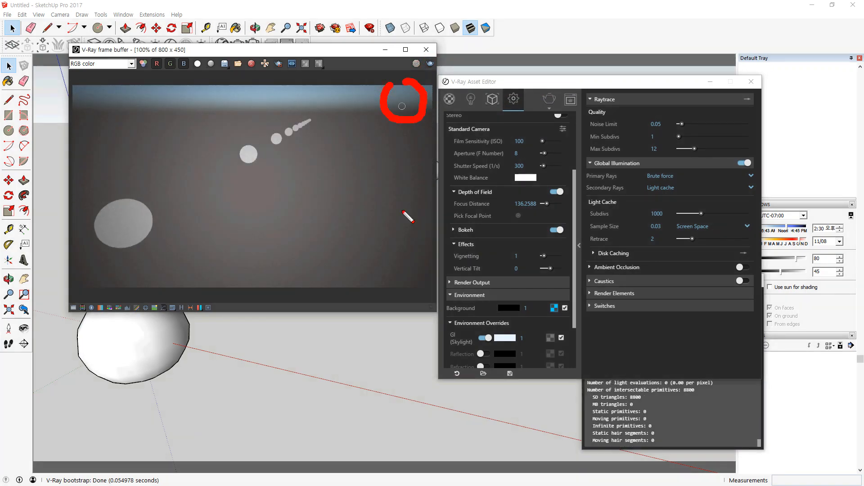
{"action": "left_click_drag", "start_coordinate": [400, 251], "coordinate": [455, 293]}
Set Vignetting to 3 and re-render to compare the edge darkening
{"action": "left_click_drag", "start_coordinate": [522, 256], "coordinate": [477, 255]}
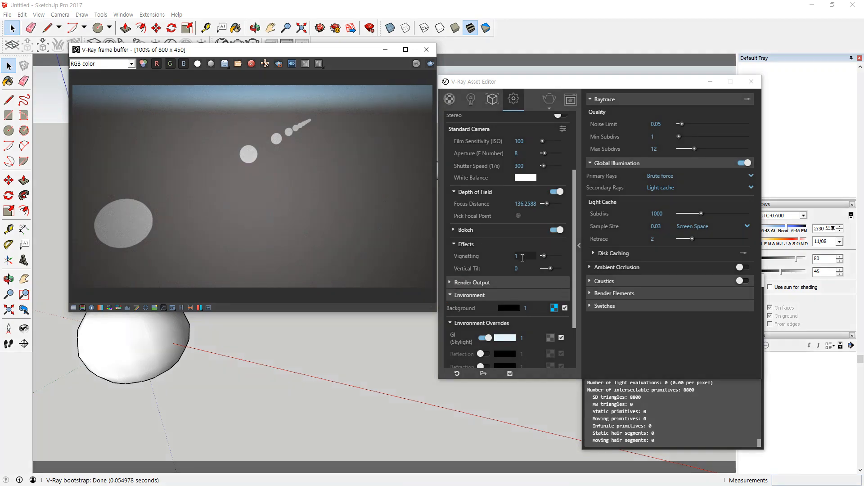
{"action": "type", "text": "3"}
{"action": "key", "text": "Return"}
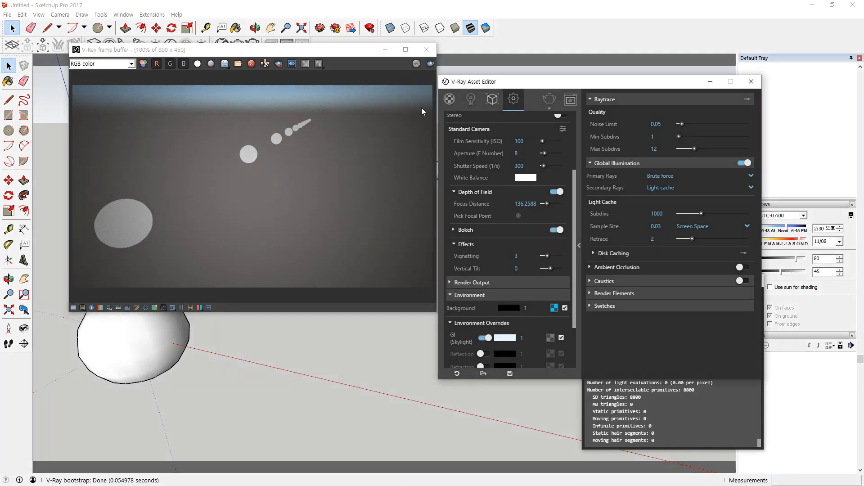
{"action": "left_click", "coordinate": [549, 100]}
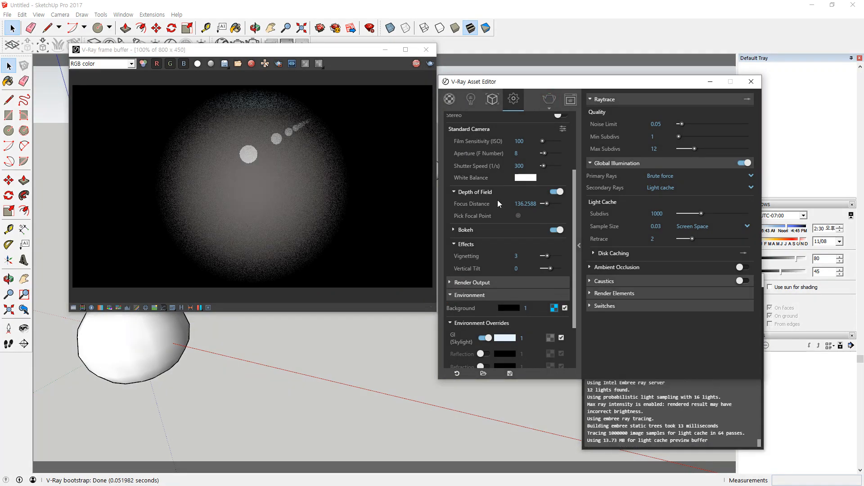
{"action": "left_click", "coordinate": [413, 68]}
Set Vignetting to 2 and render the scene again
{"action": "left_click_drag", "start_coordinate": [526, 256], "coordinate": [451, 255]}
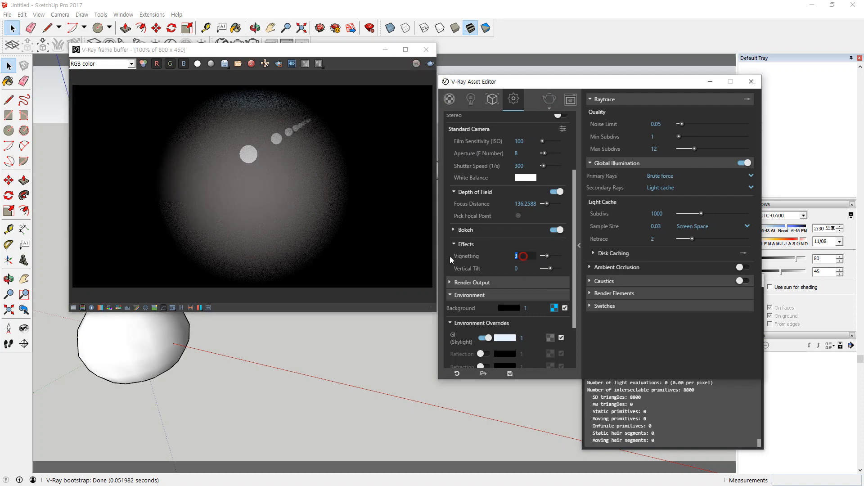
{"action": "type", "text": "1"}
{"action": "key", "text": "BackSpace"}
{"action": "type", "text": "2"}
{"action": "key", "text": "Return"}
{"action": "left_click", "coordinate": [430, 64]}
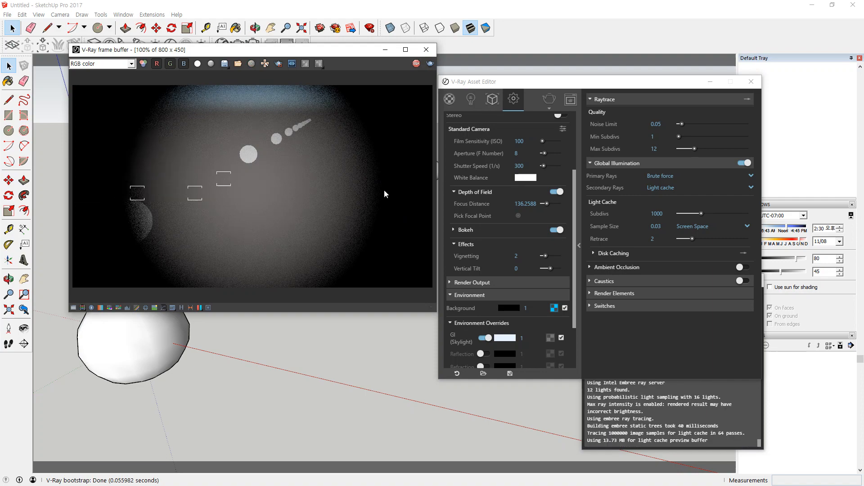
Lower Vignetting to 1.5 and re-render to check the edge falloff
{"action": "left_click_drag", "start_coordinate": [522, 257], "coordinate": [503, 259]}
{"action": "type", "text": "1.5"}
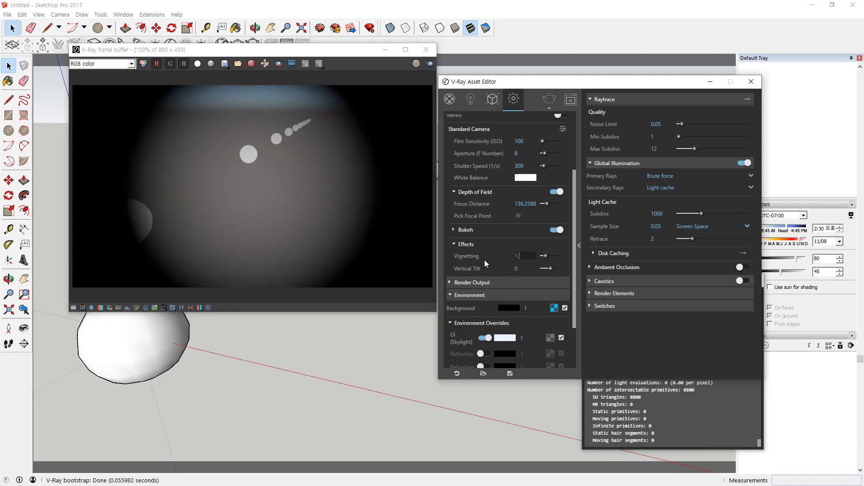
{"action": "key", "text": "Return"}
{"action": "left_click", "coordinate": [431, 64]}
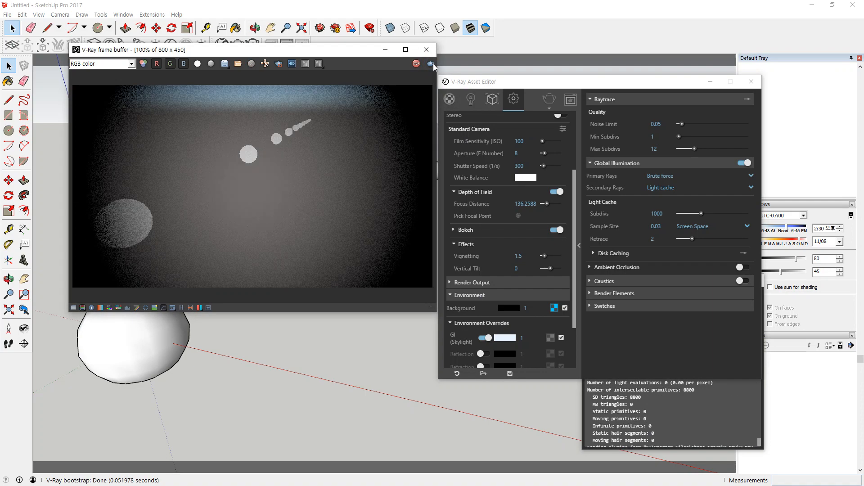
Set Vignetting to 1.2 and re-render for a subtler darkening at the image edges
{"action": "left_click_drag", "start_coordinate": [521, 256], "coordinate": [434, 269]}
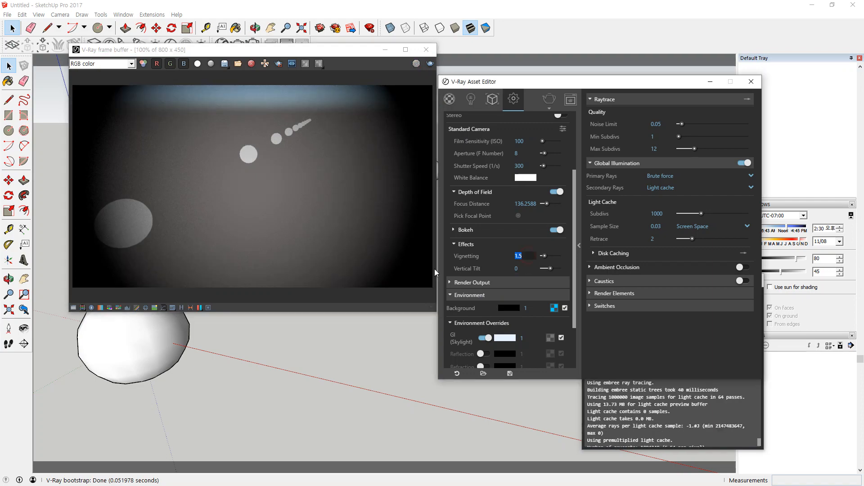
{"action": "type", "text": "1.2"}
{"action": "key", "text": "Return"}
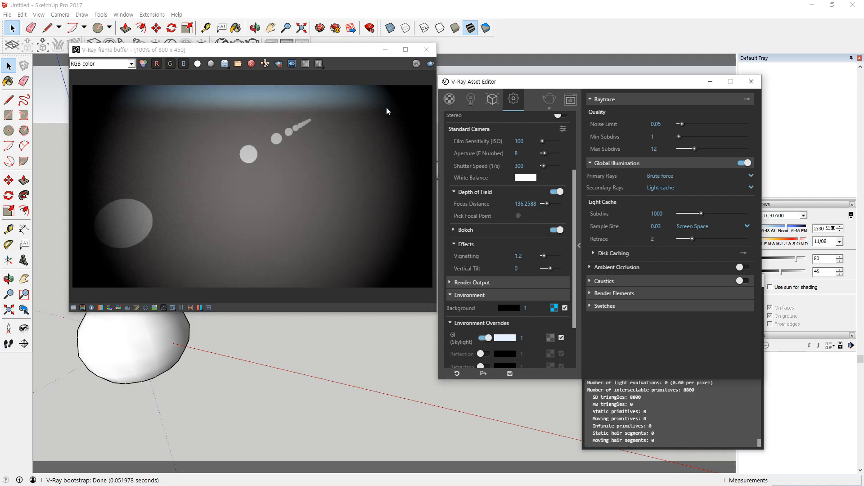
{"action": "left_click", "coordinate": [430, 64]}
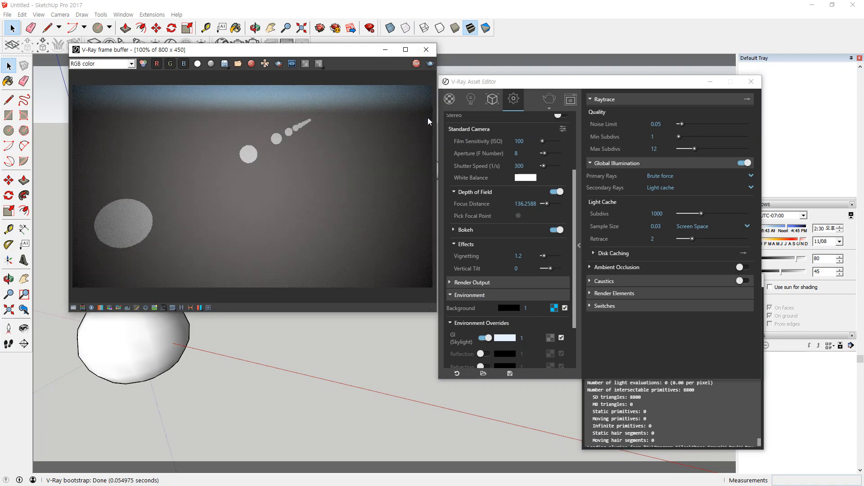